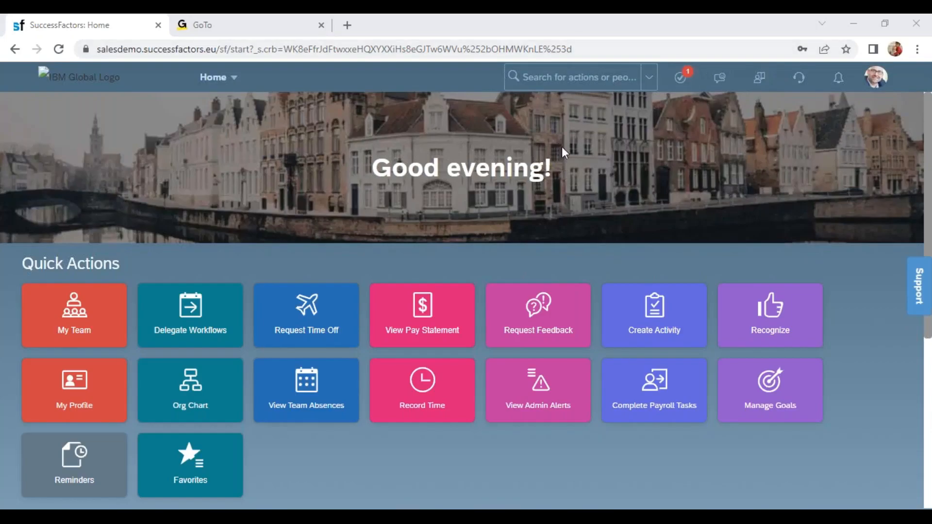
pyautogui.click(538, 77)
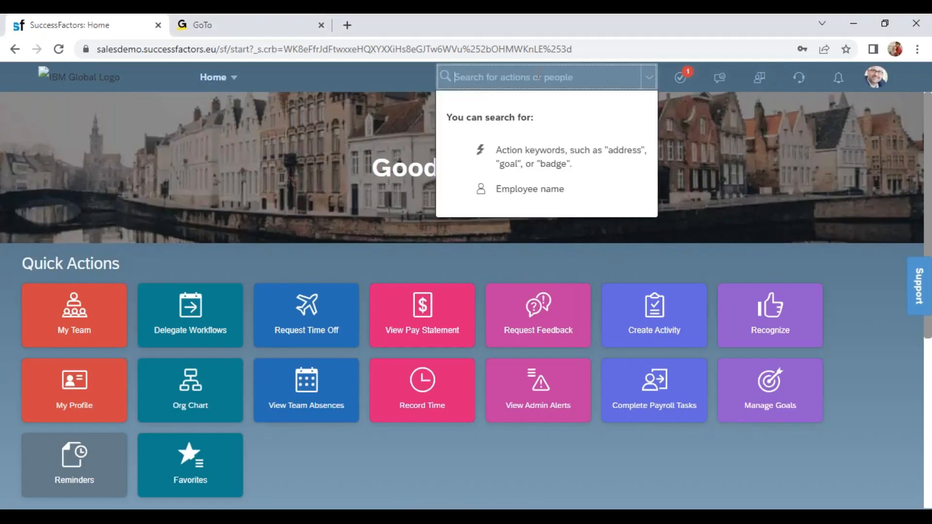
pyautogui.write('man data')
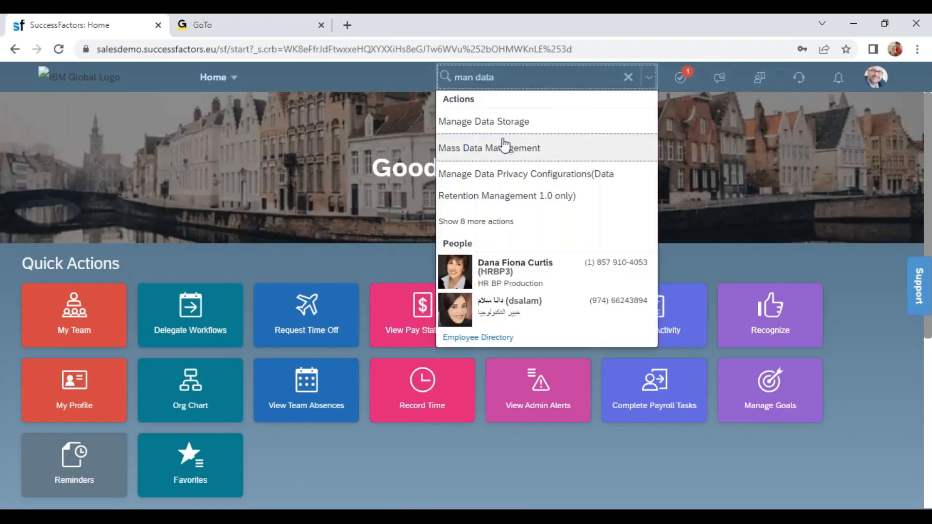
pyautogui.click(503, 223)
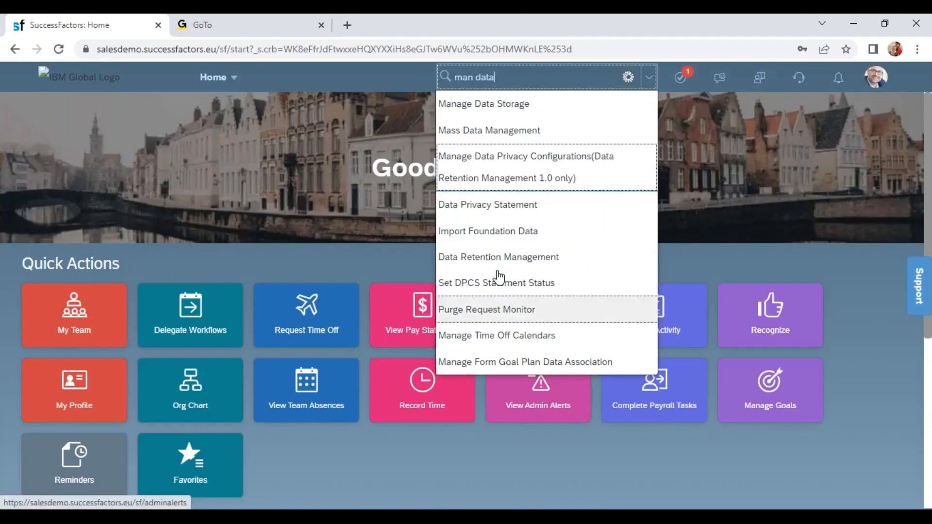
pyautogui.click(502, 310)
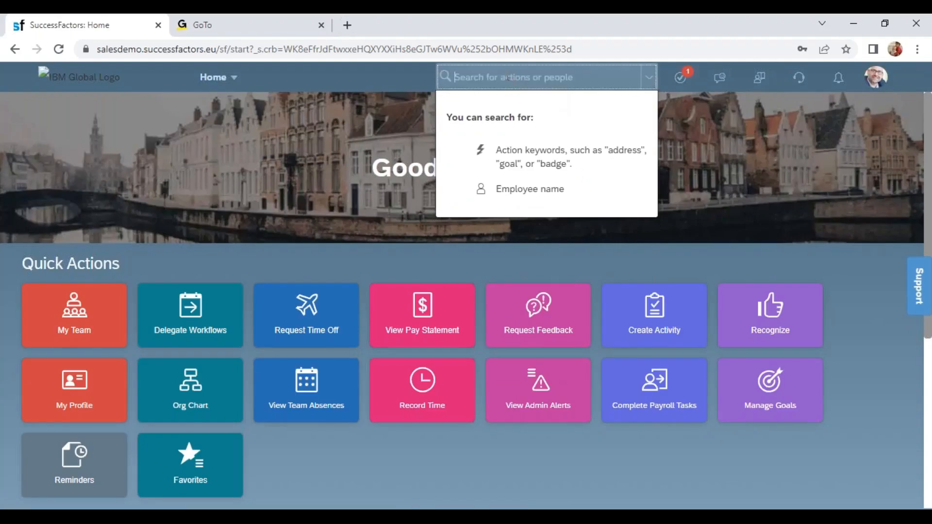
# - Search the actions for "manage data" and open the Manage Data page
pyautogui.write('manae d')
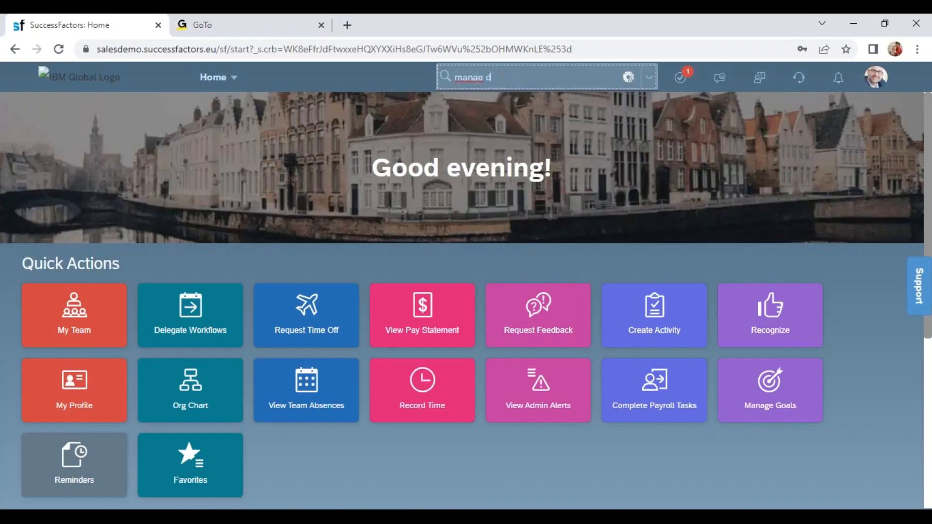
pyautogui.write('at')
pyautogui.press('BackSpace')
pyautogui.press('BackSpace')
pyautogui.press('BackSpace')
pyautogui.press('BackSpace')
pyautogui.press('BackSpace')
pyautogui.write('fge data')
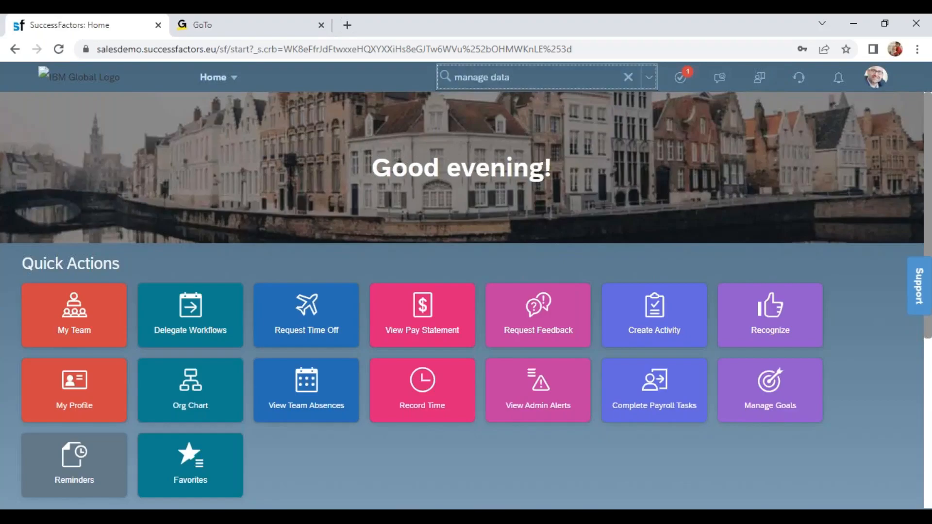
pyautogui.click(519, 387)
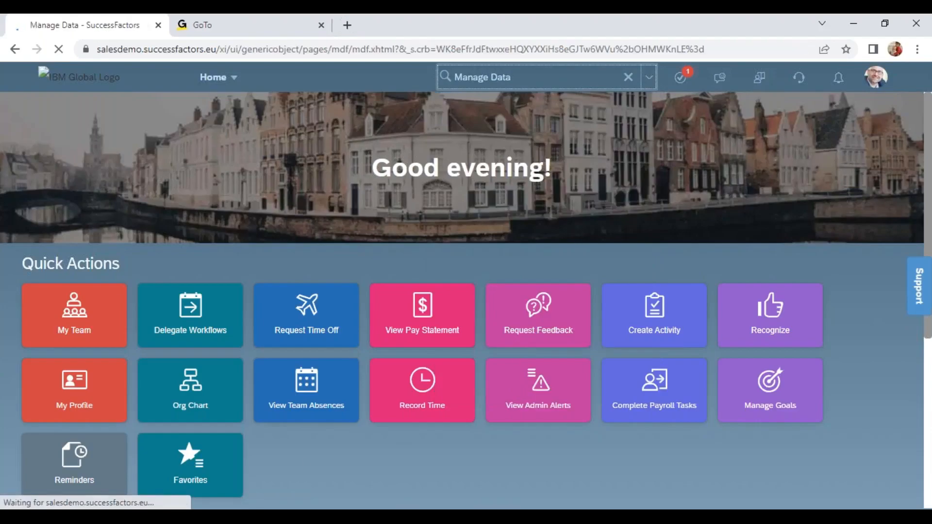
pyautogui.press('super+s')
pyautogui.write('excel')
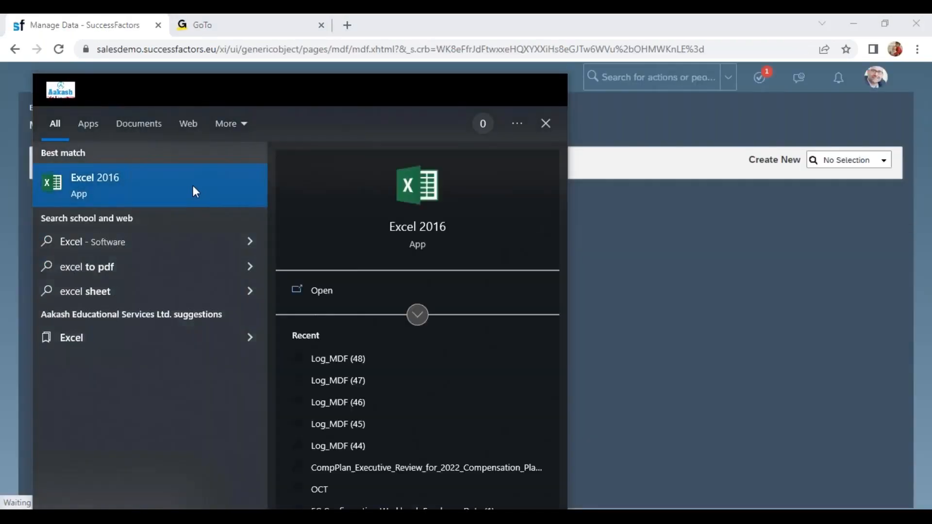
pyautogui.click(194, 190)
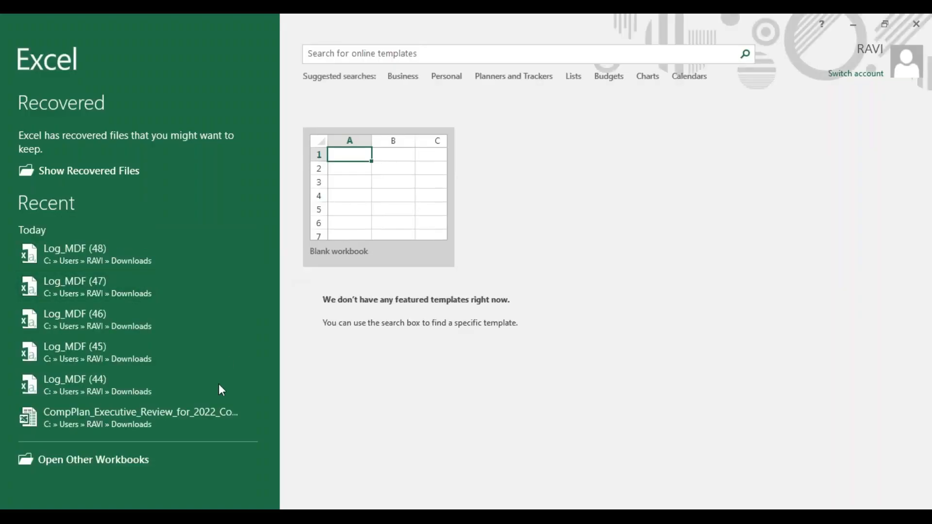
pyautogui.click(369, 194)
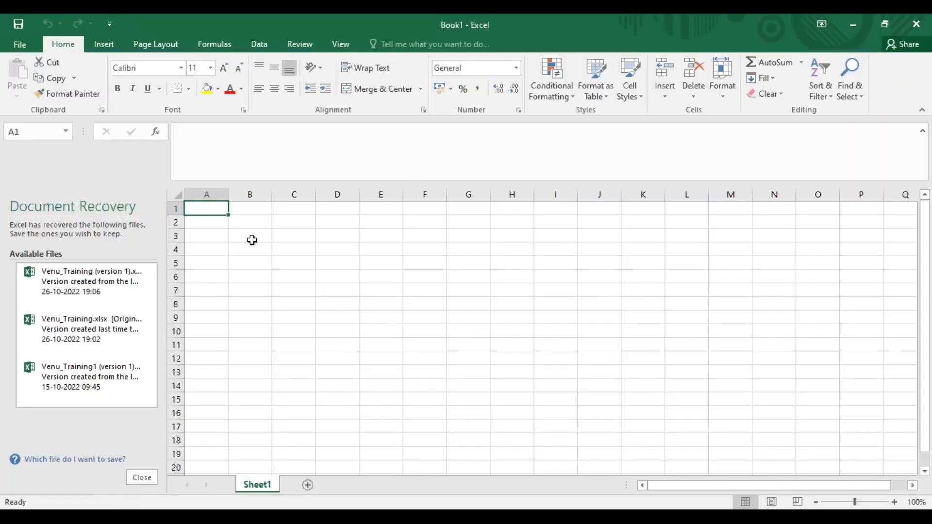
pyautogui.click(112, 273)
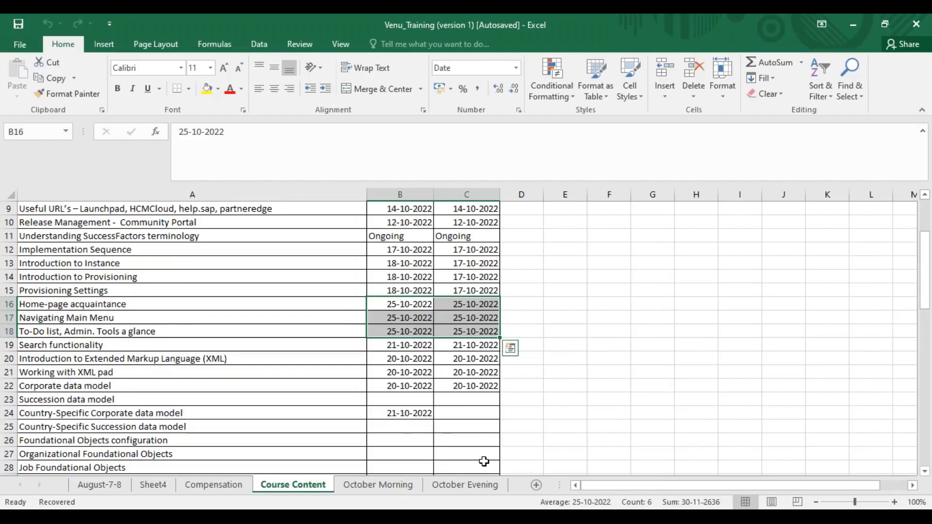
# - Go to the October Evening sheet and bring up the Type Of Objects table with its empty rows beneath
pyautogui.click(350, 487)
pyautogui.click(466, 486)
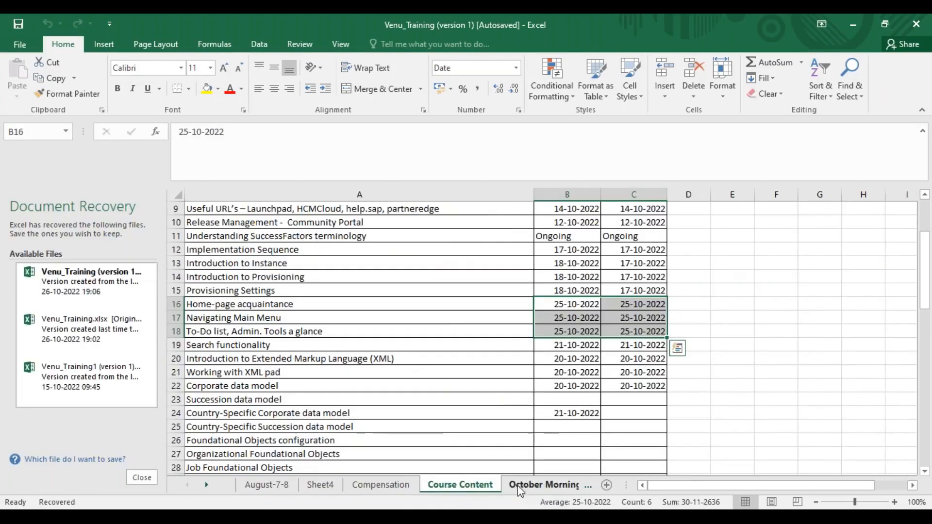
pyautogui.click(527, 486)
pyautogui.click(205, 486)
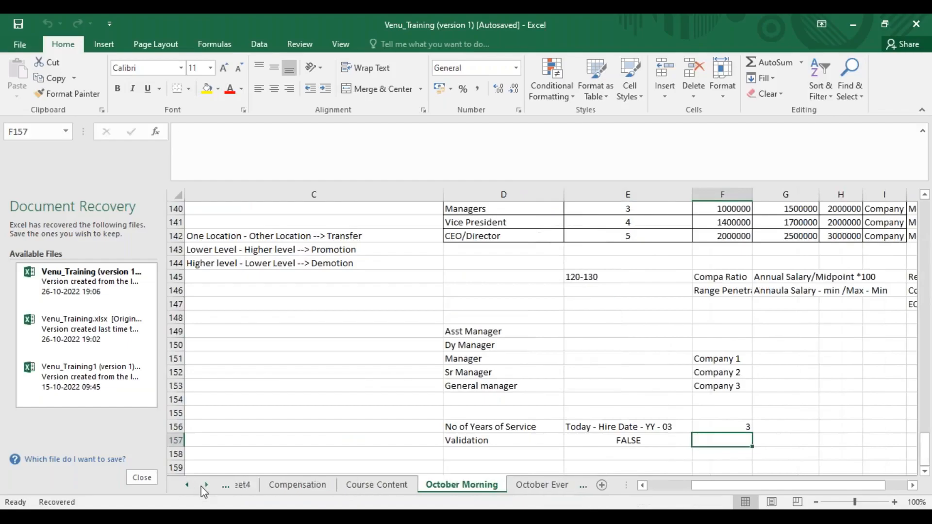
pyautogui.click(511, 488)
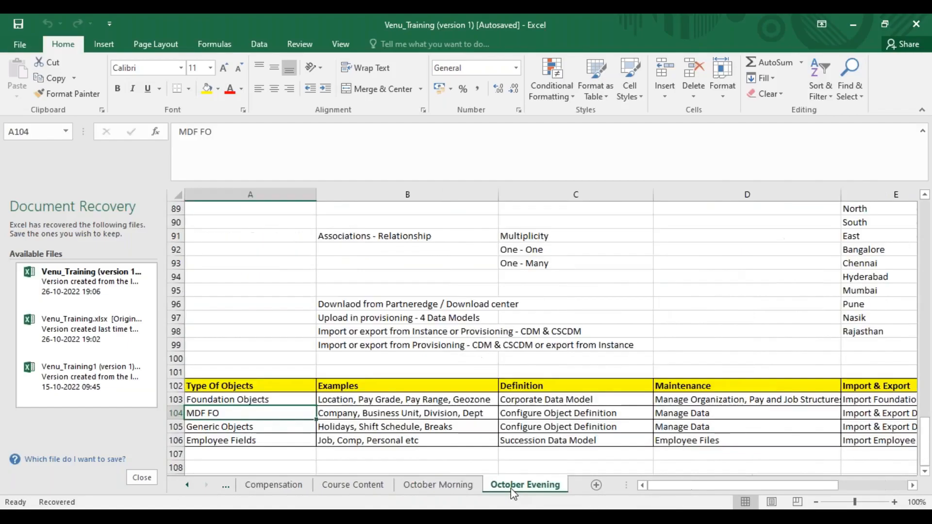
pyautogui.click(550, 384)
pyautogui.scroll(-2, 387, 325)
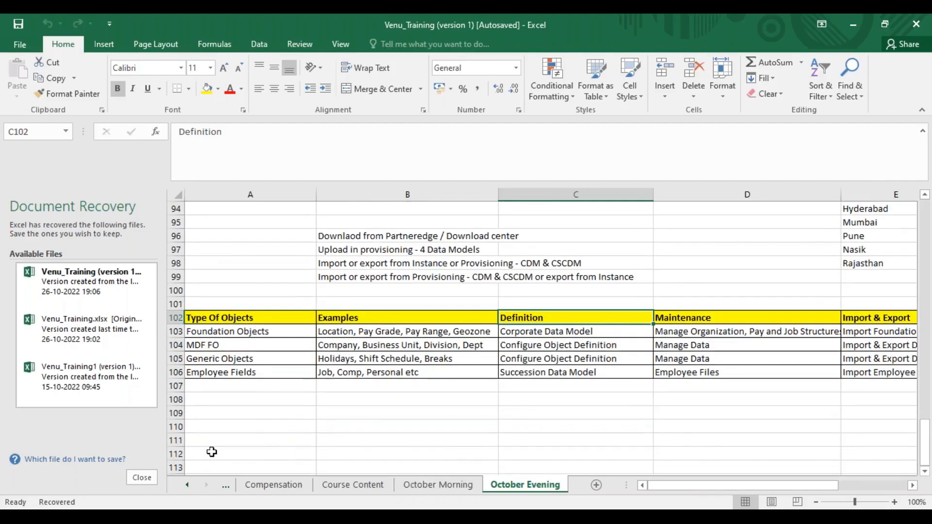
# - Dismiss the Document Recovery list, keeping the unopened recovered files for viewing another time
pyautogui.click(138, 478)
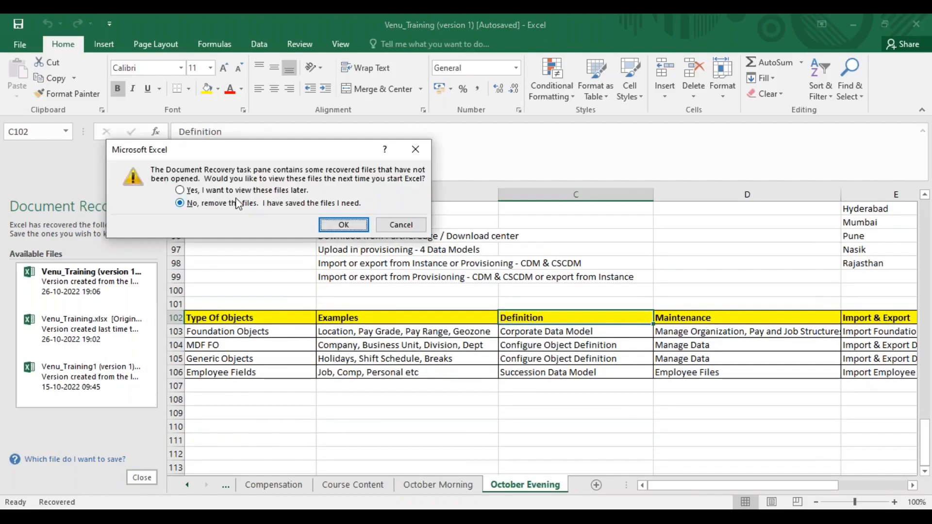
pyautogui.click(229, 192)
pyautogui.click(344, 225)
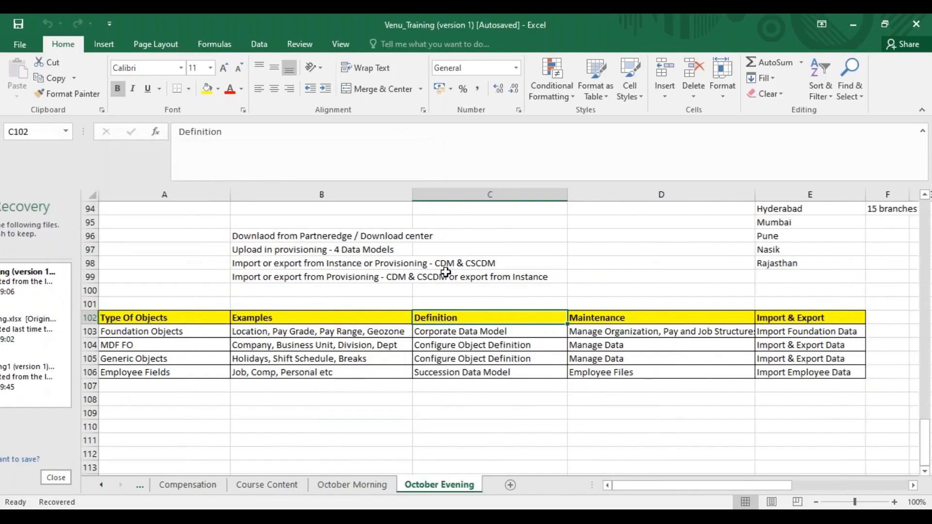
# - Enter "Company" in cell B109, below the object types table
pyautogui.click(284, 386)
pyautogui.moveTo(284, 386); pyautogui.dragTo(284, 417)
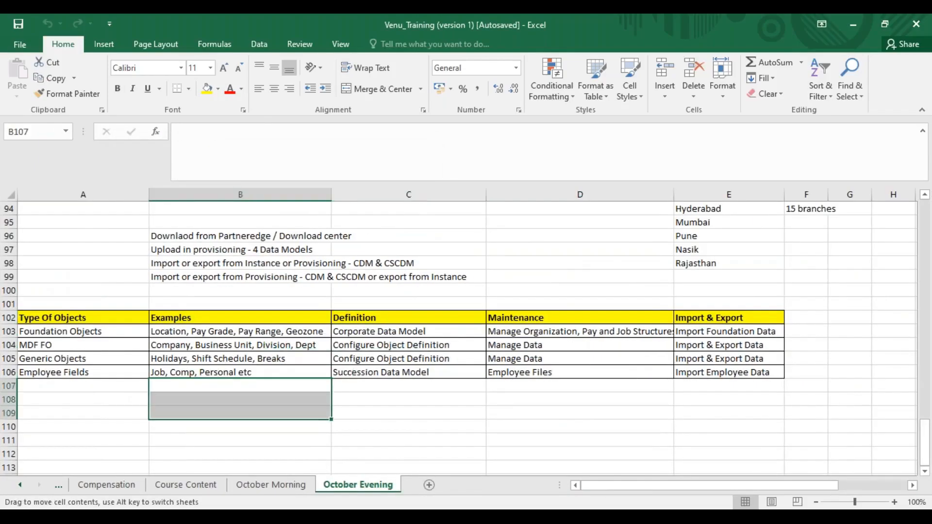
pyautogui.click(284, 415)
pyautogui.write('Company')
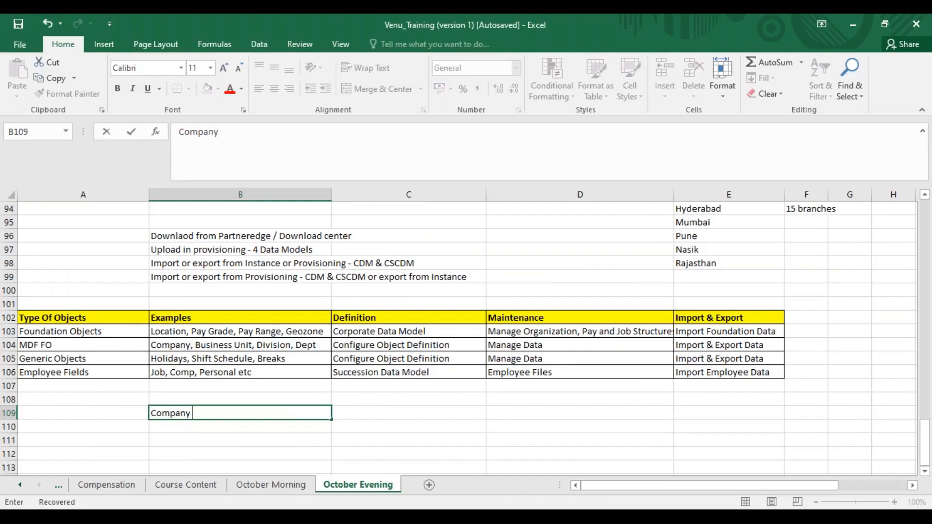
# - Switch back to the SuccessFactors Manage Data page in Chrome
pyautogui.hotkey('alt', 'Tab')
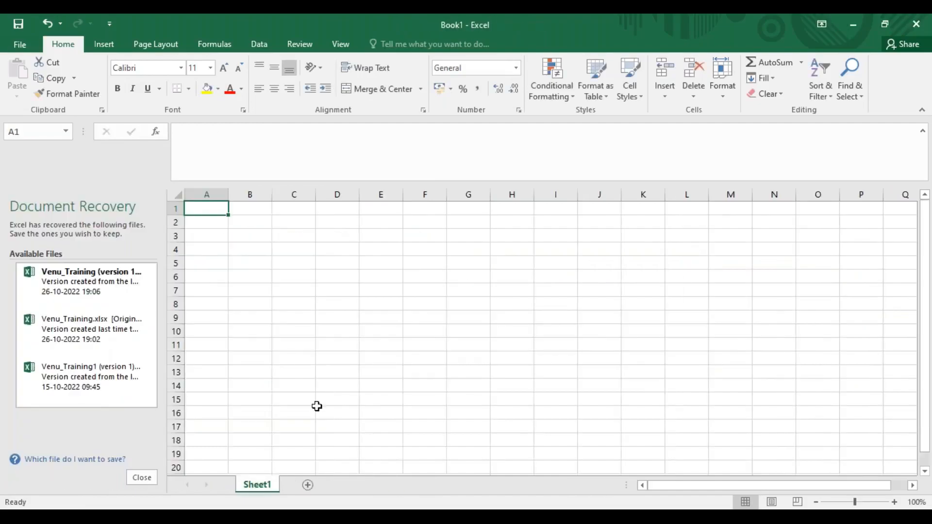
pyautogui.hotkey('alt', 'Tab')
pyautogui.hotkey('alt', 'Tab')
pyautogui.hotkey('alt', 'Tab')
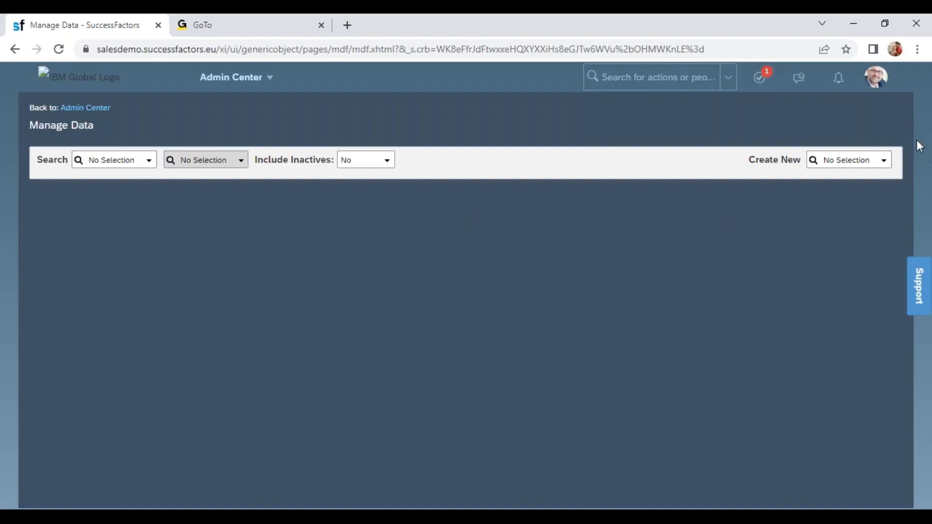
pyautogui.hotkey('alt', 'Tab')
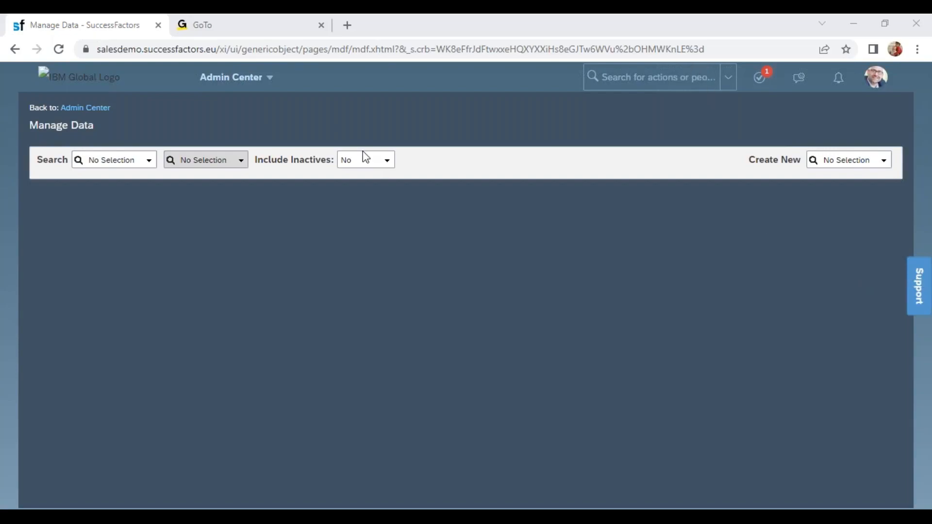
# - Try to find a company object by searching the types available for a new record for "company"
pyautogui.click(844, 210)
pyautogui.click(831, 161)
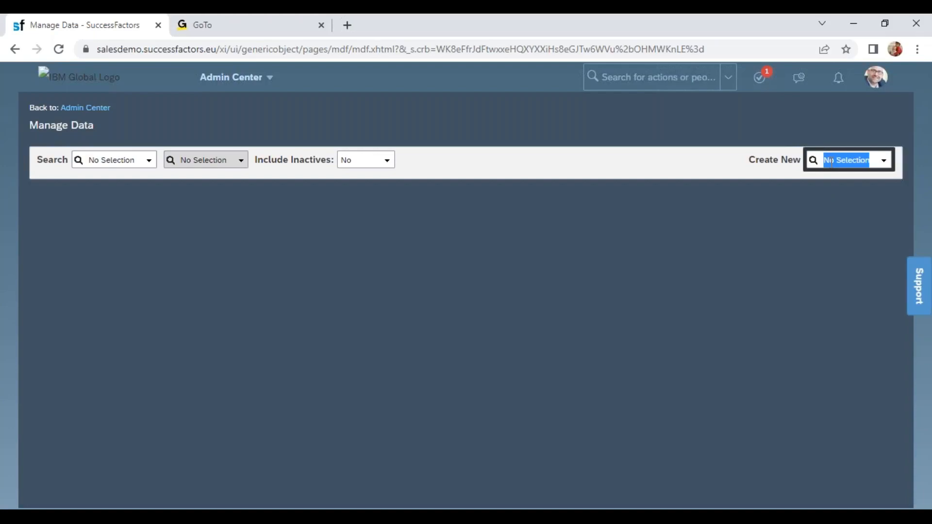
pyautogui.write('company')
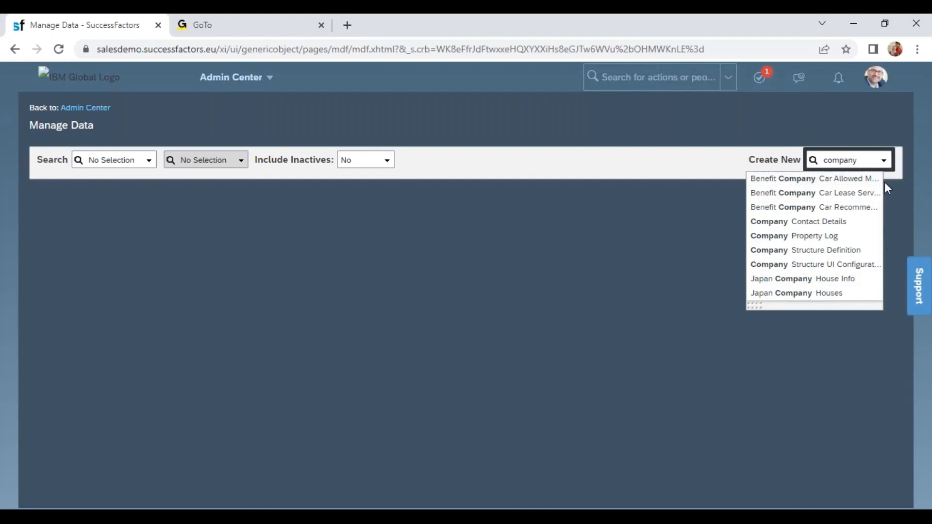
# - Start a new Legal Entity record and review its form fields from Statename to Name Format for Legal Entity
pyautogui.doubleClick(867, 160)
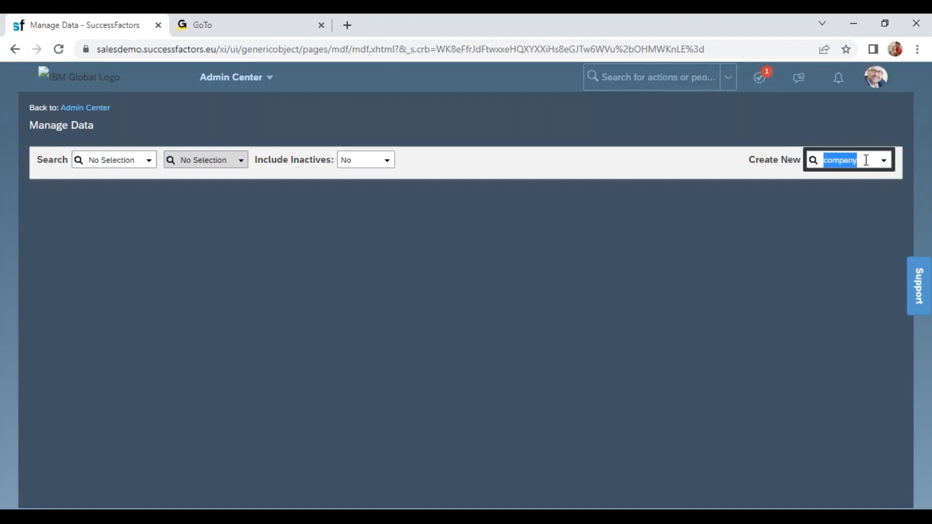
pyautogui.write('legal')
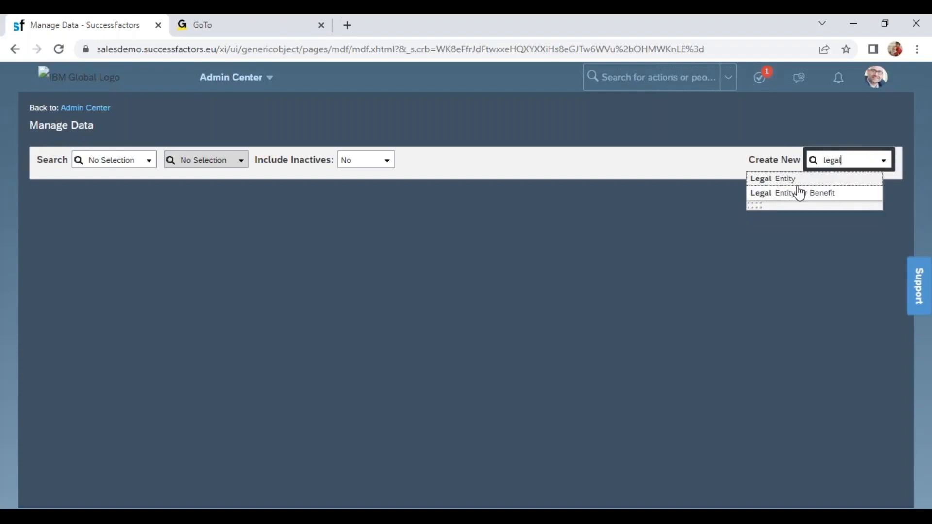
pyautogui.click(785, 179)
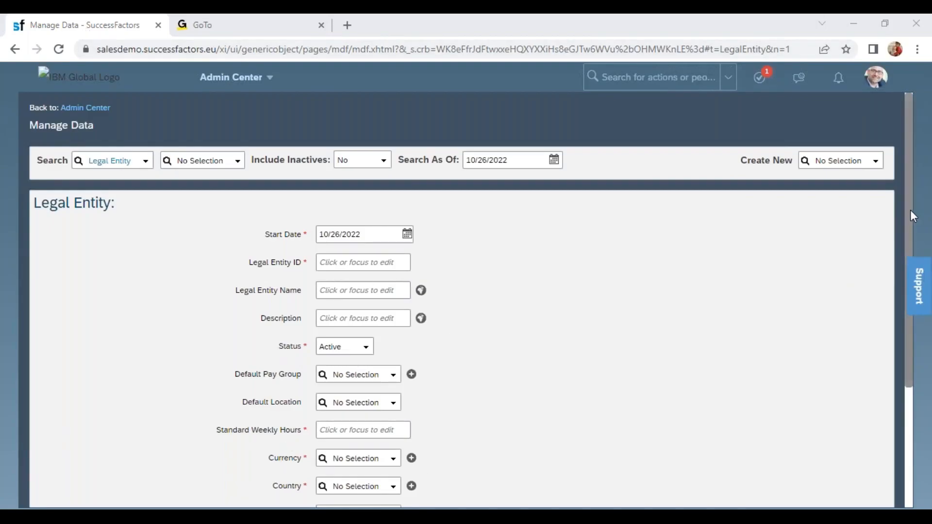
pyautogui.moveTo(911, 210); pyautogui.dragTo(876, 366)
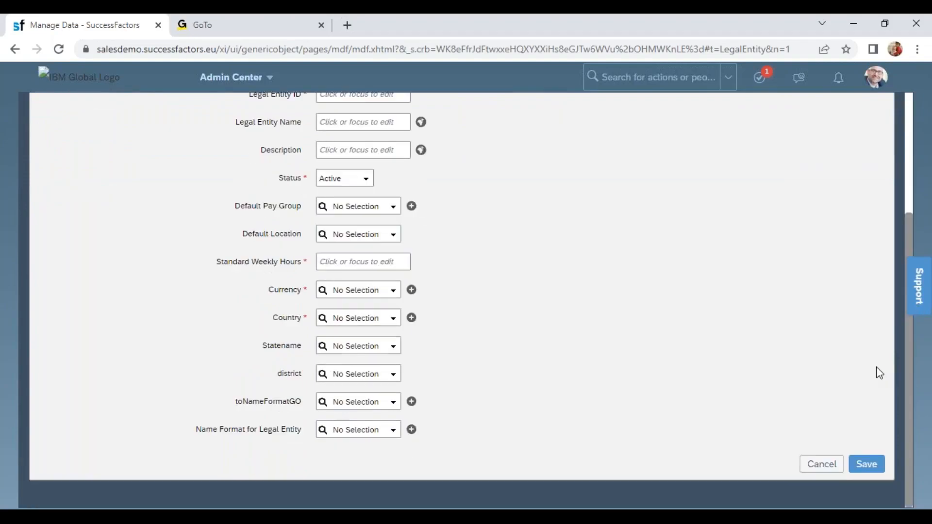
pyautogui.moveTo(454, 435); pyautogui.dragTo(265, 342)
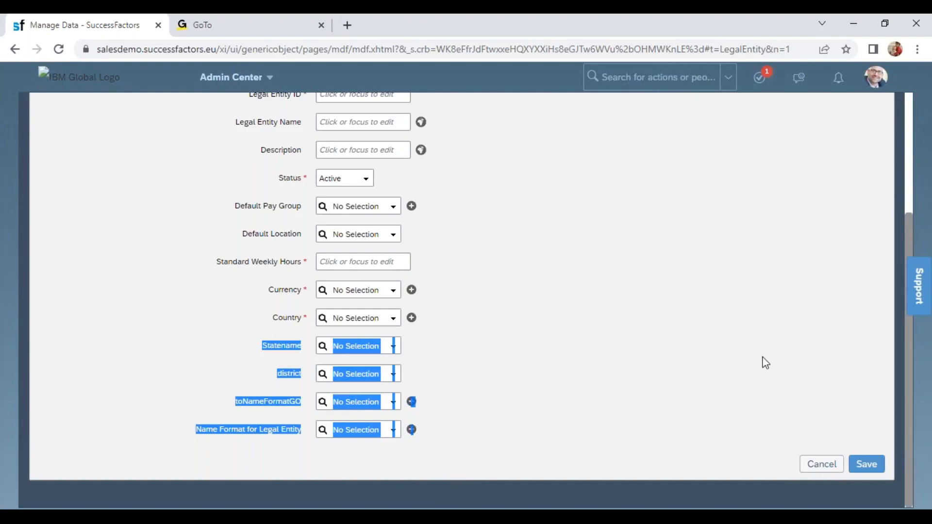
# - Duplicate the Manage Data tab and open Configure Object Definitions in the copy by searching for "con obj def"
pyautogui.rightClick(94, 36)
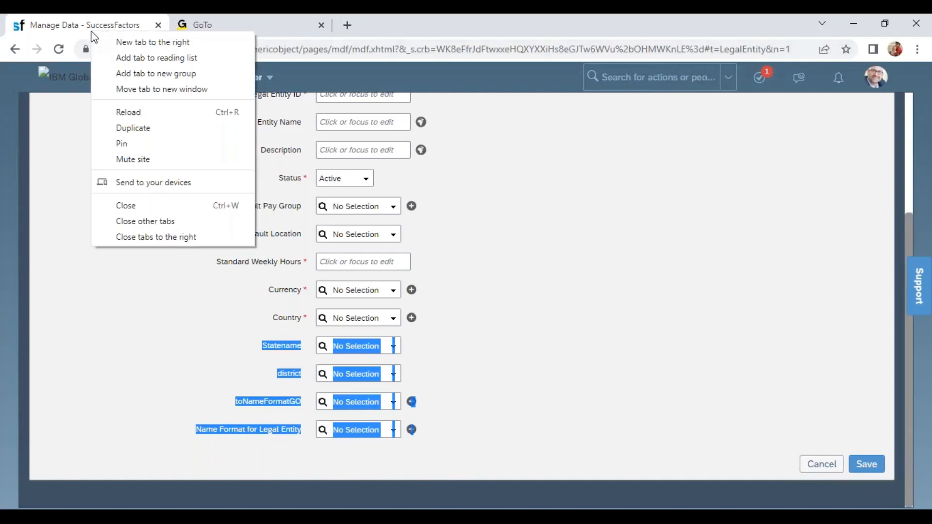
pyautogui.click(138, 127)
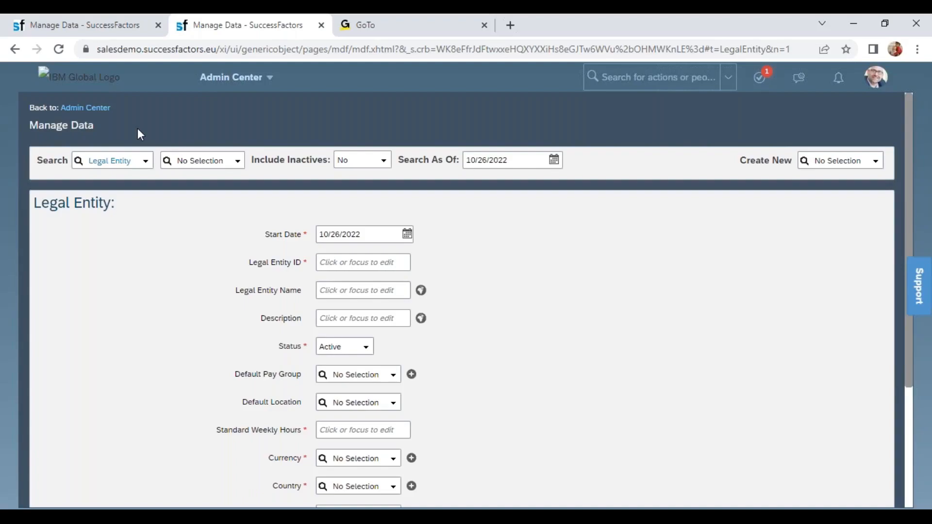
pyautogui.click(623, 78)
pyautogui.write('c')
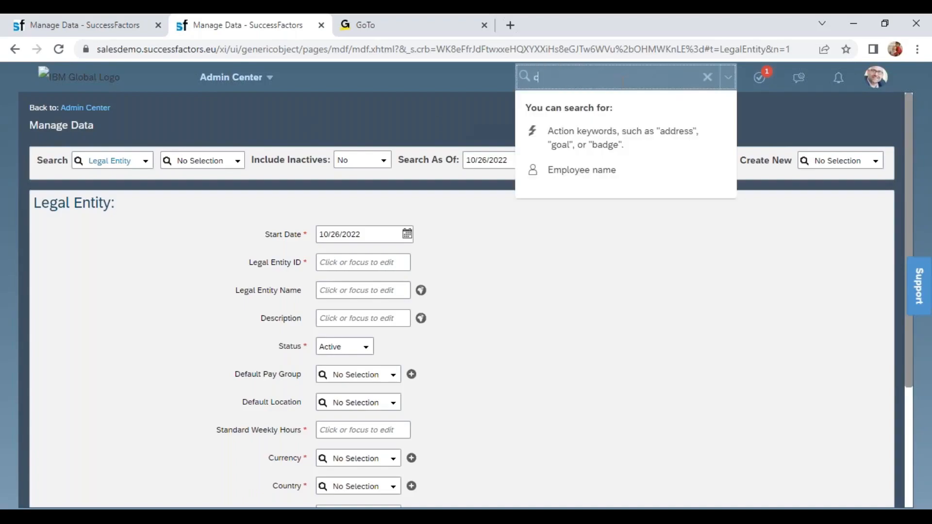
pyautogui.write('on obj def')
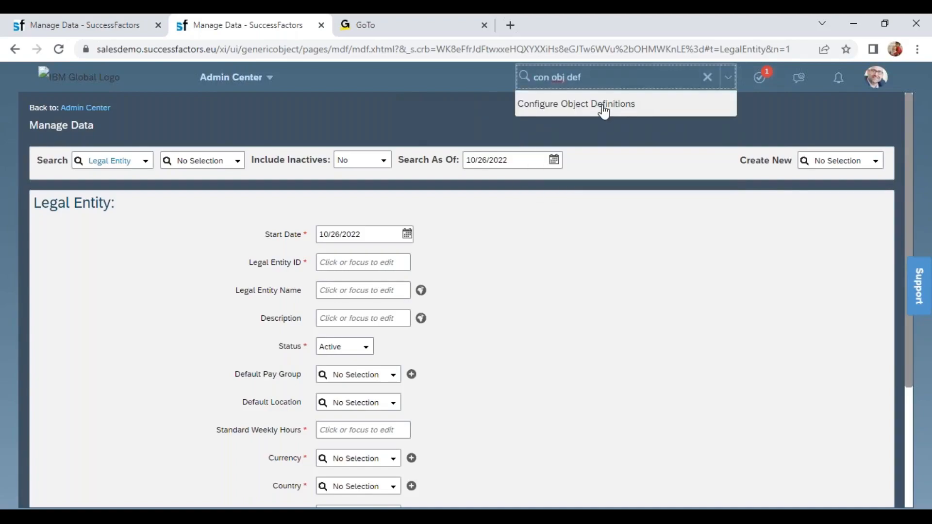
pyautogui.click(603, 108)
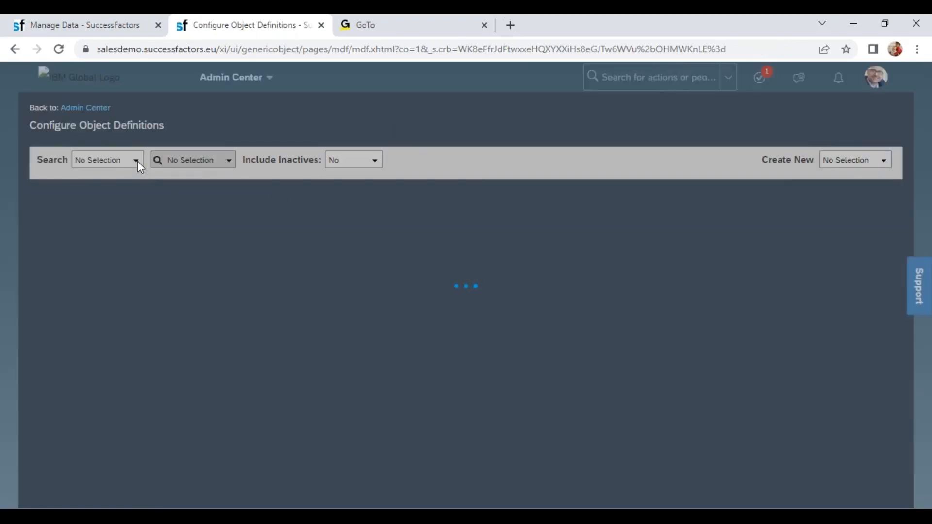
# - Find and open the Object Definition for Legal Entity by searching for "legal enti"
pyautogui.click(137, 161)
pyautogui.click(134, 205)
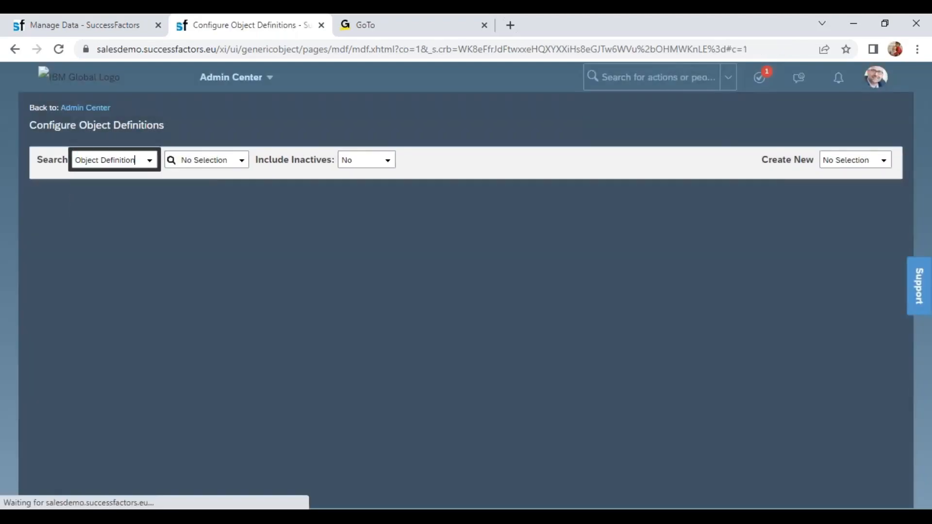
pyautogui.click(217, 157)
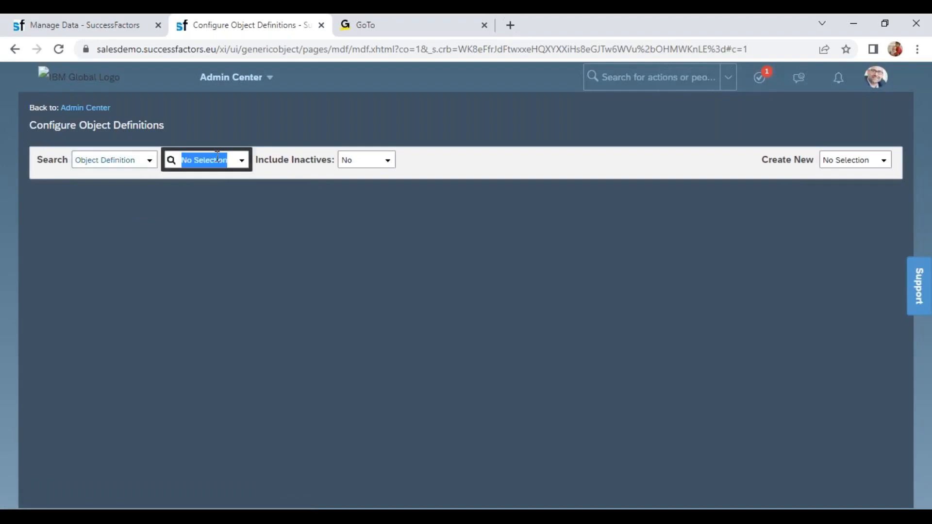
pyautogui.write('legal enti')
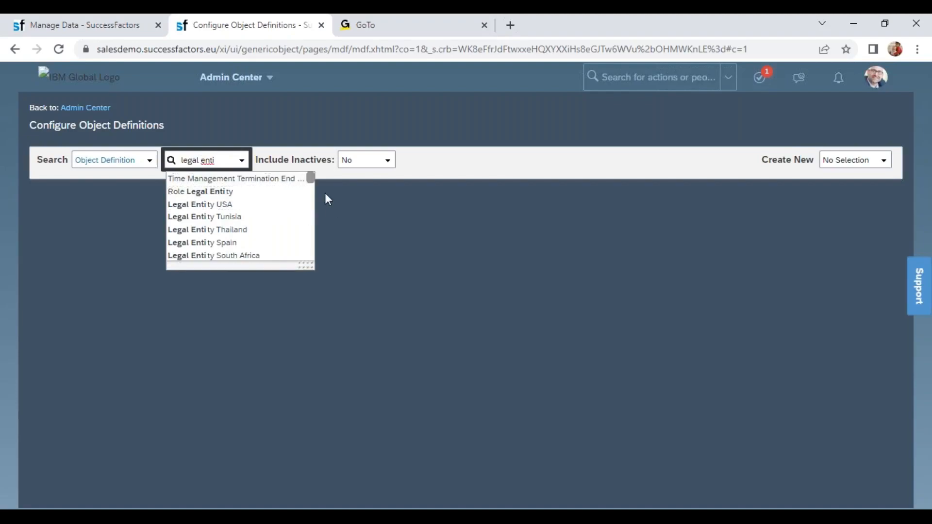
pyautogui.moveTo(309, 177); pyautogui.dragTo(311, 185)
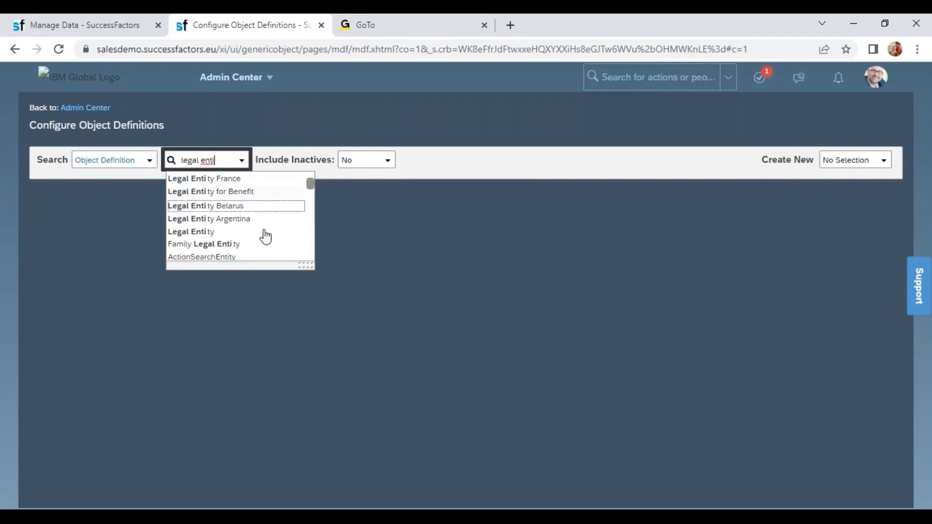
pyautogui.click(209, 233)
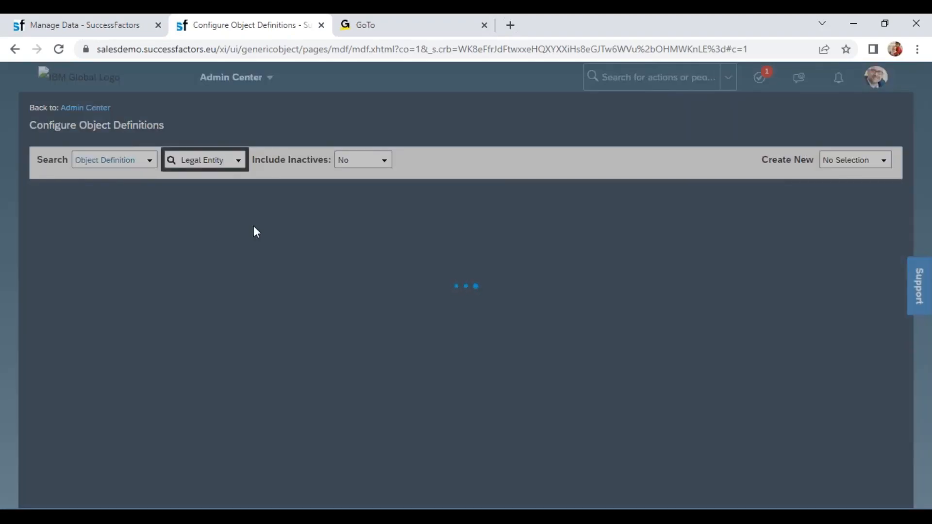
# - Check the Statename and district fields on the Manage Data form, and return to the Legal Entity object definition
pyautogui.click(103, 27)
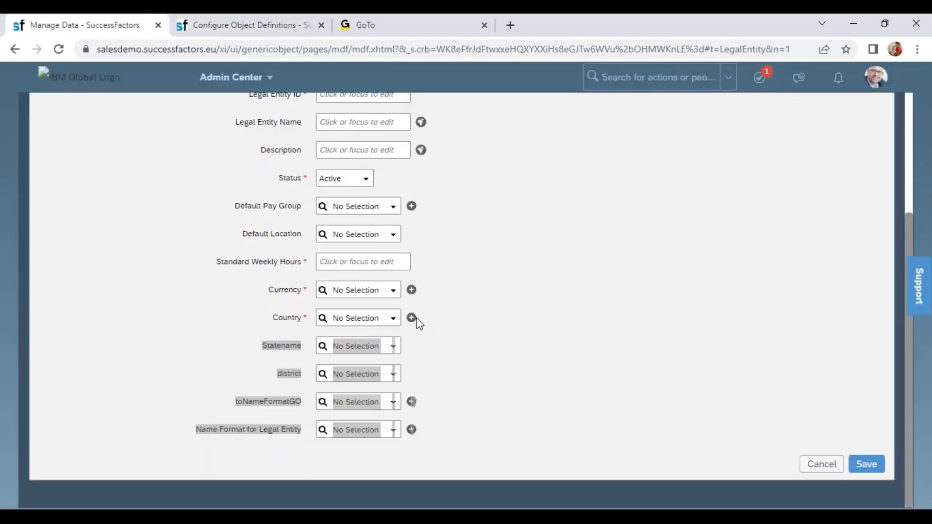
pyautogui.click(308, 365)
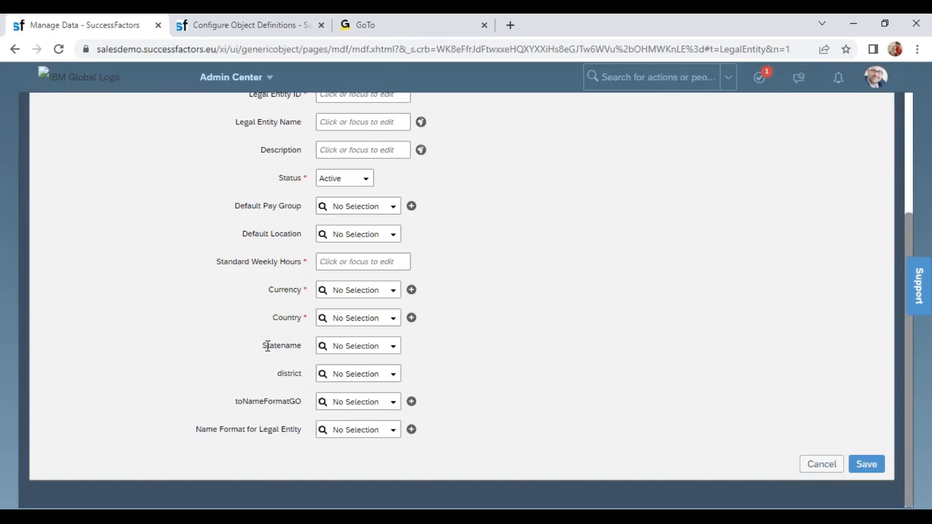
pyautogui.click(236, 25)
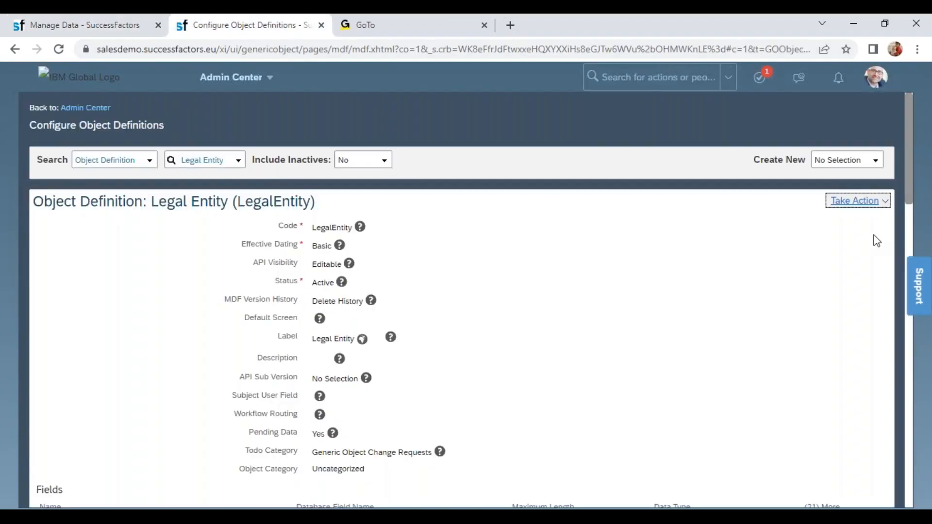
# - Start a correction of the Legal Entity definition and set its label to "Legal Entity / Company"
pyautogui.click(874, 206)
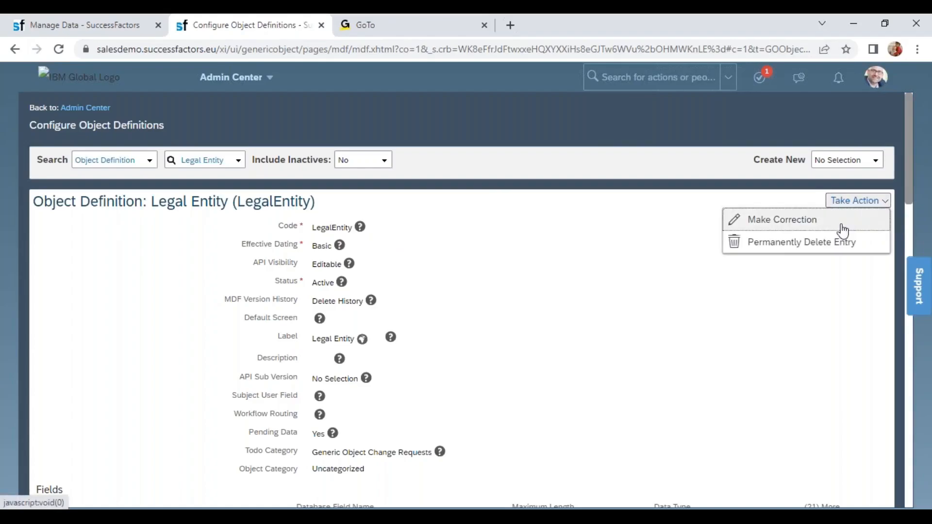
pyautogui.click(825, 224)
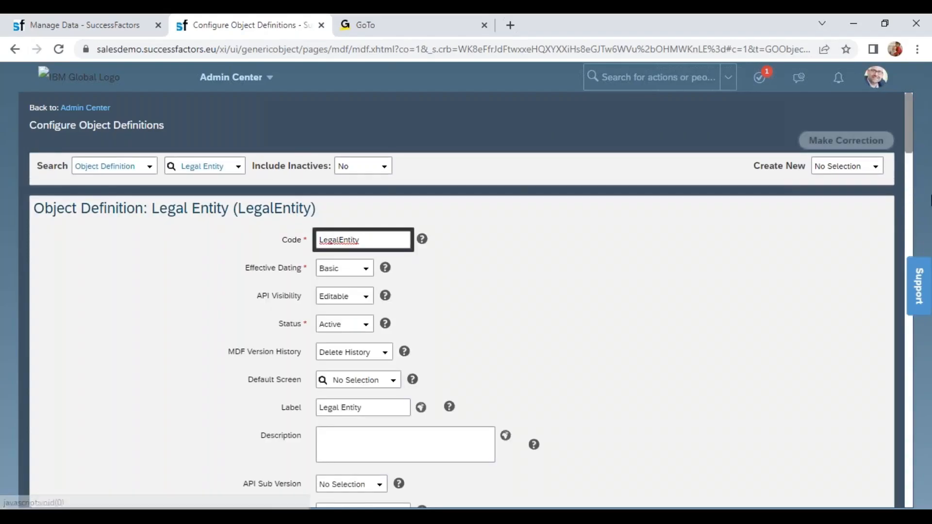
pyautogui.moveTo(908, 134); pyautogui.dragTo(912, 156)
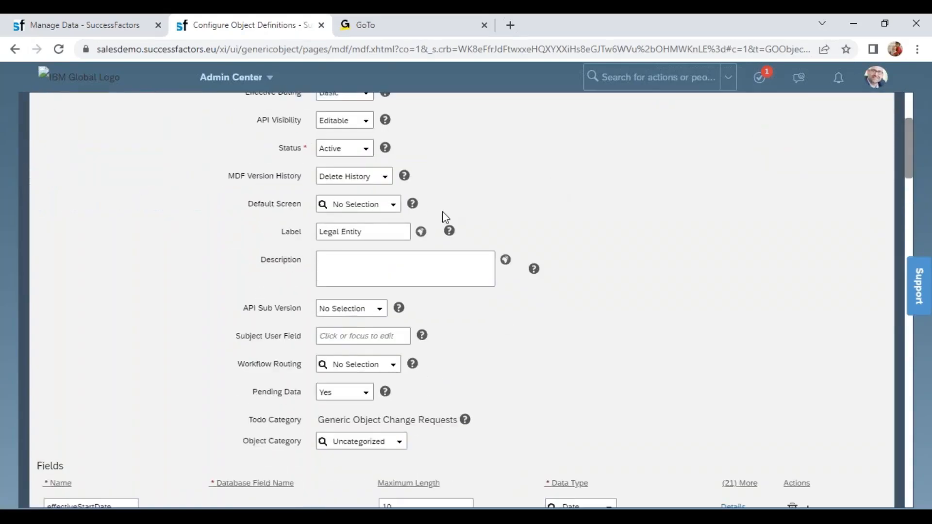
pyautogui.click(381, 233)
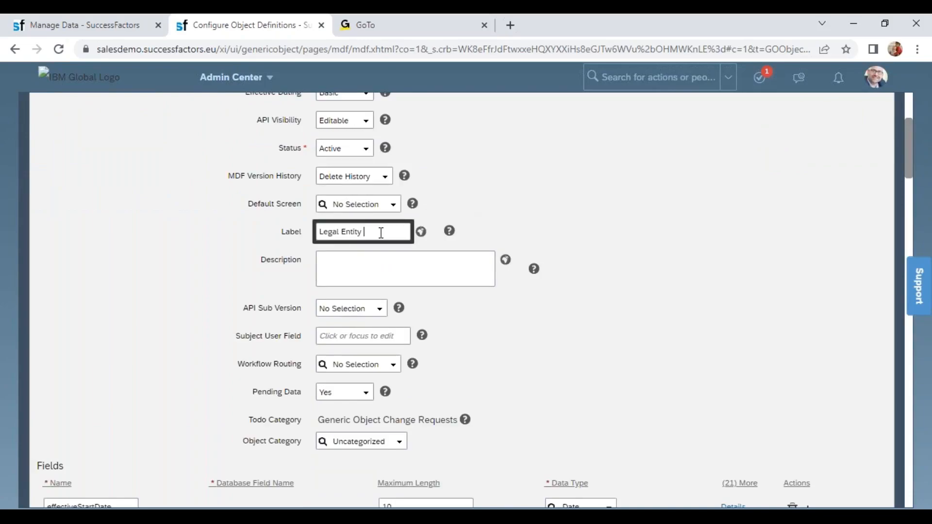
pyautogui.write('/ Company')
pyautogui.click(559, 226)
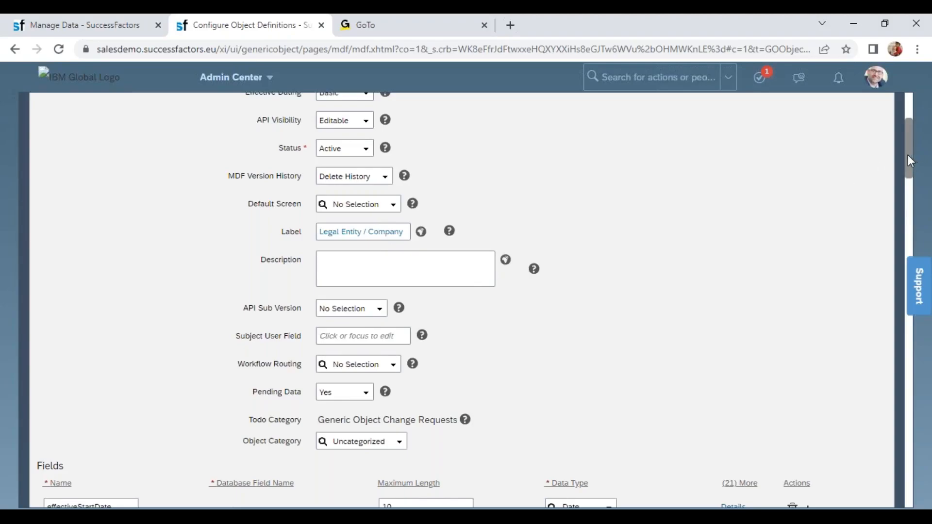
# - Examine the definition's field list, from externalCode, name and description down to cust_Statename, cust_district and entityOID
pyautogui.moveTo(908, 158); pyautogui.dragTo(923, 257)
pyautogui.moveTo(101, 154); pyautogui.dragTo(52, 187)
pyautogui.click(87, 218)
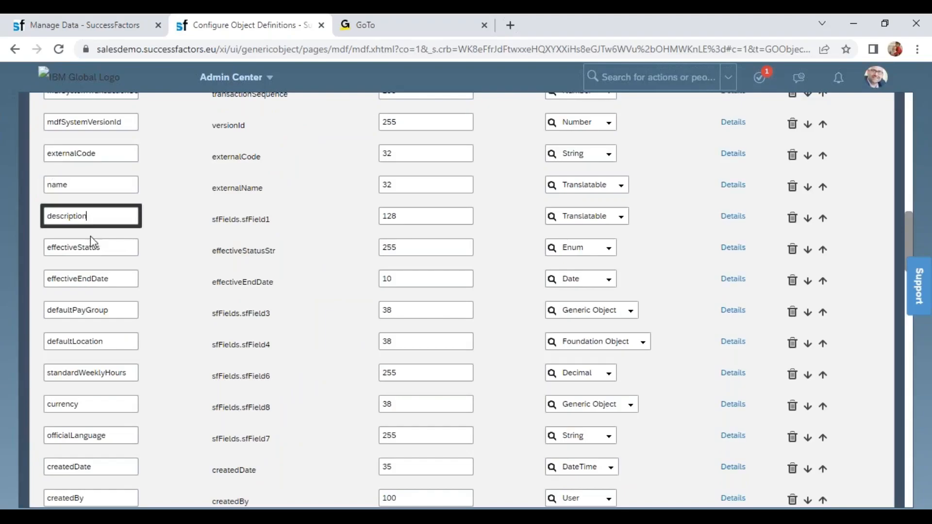
pyautogui.click(91, 243)
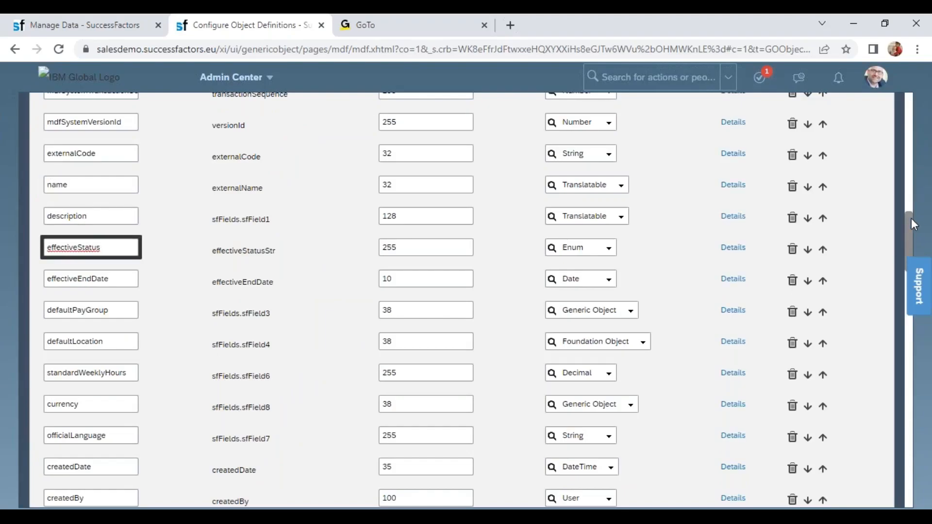
pyautogui.moveTo(907, 223); pyautogui.dragTo(927, 298)
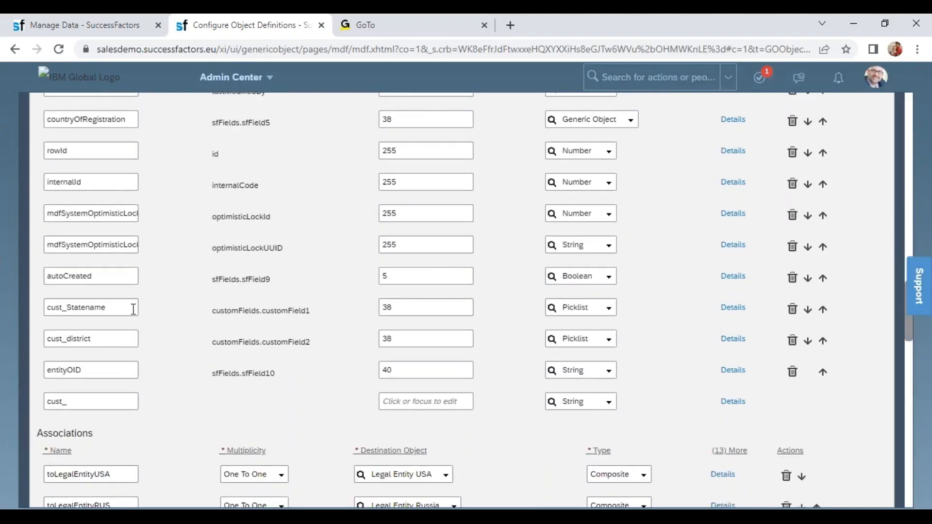
pyautogui.click(80, 310)
pyautogui.moveTo(78, 310); pyautogui.dragTo(35, 317)
pyautogui.click(113, 353)
pyautogui.click(110, 372)
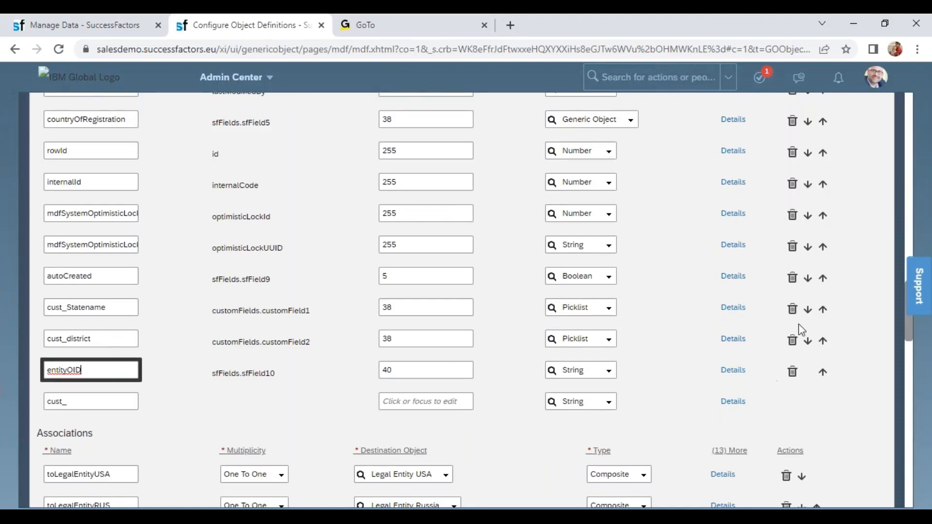
# - Remove the cust_Statename, cust_district and entityOID fields from the Legal Entity definition
pyautogui.click(793, 309)
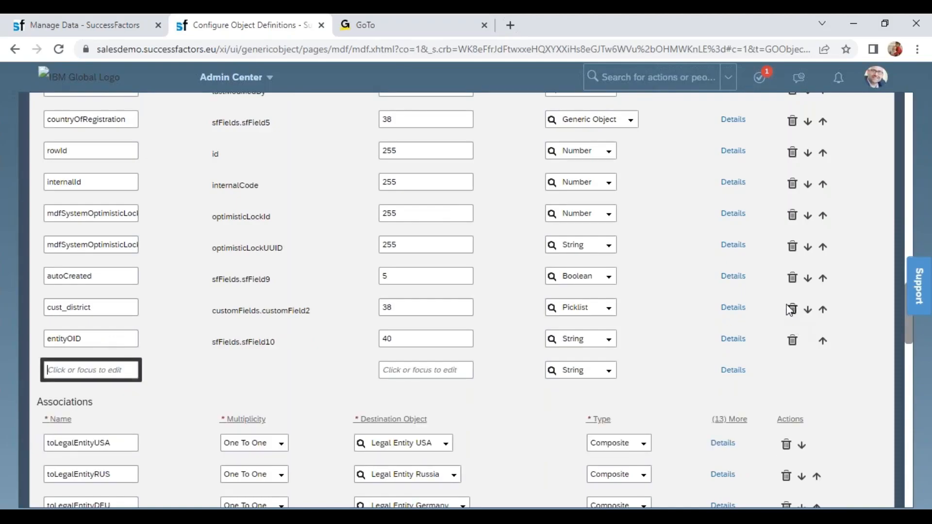
pyautogui.click(793, 310)
pyautogui.click(790, 311)
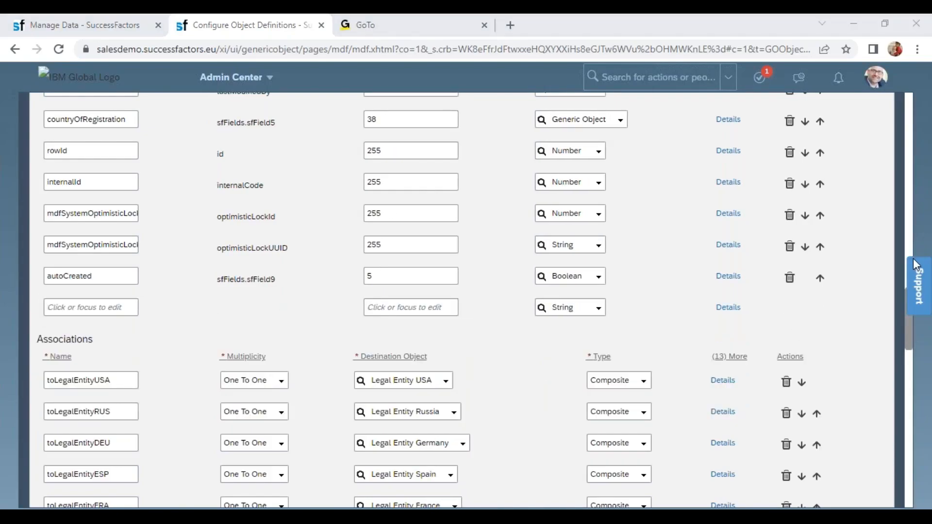
# - Try to save the Legal Entity definition, and cancel the correction without saving its changes
pyautogui.moveTo(908, 336); pyautogui.dragTo(918, 407)
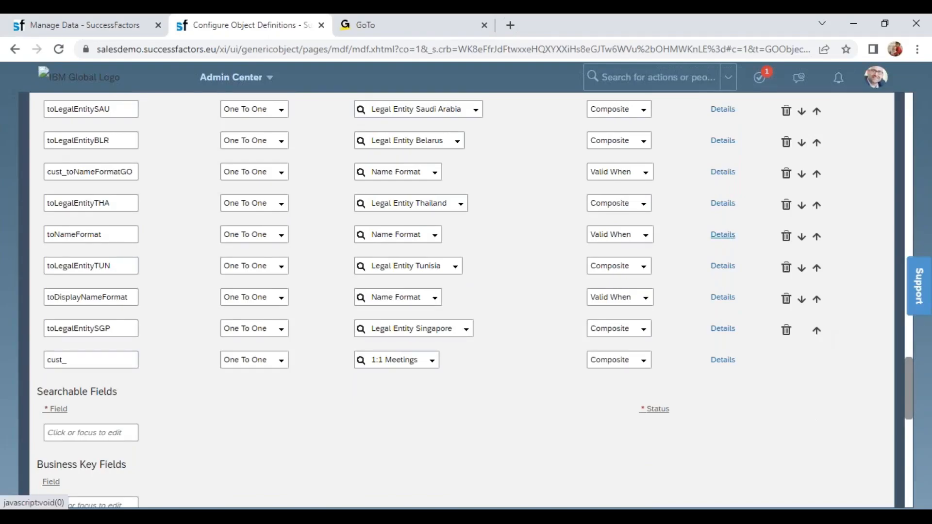
pyautogui.click(869, 464)
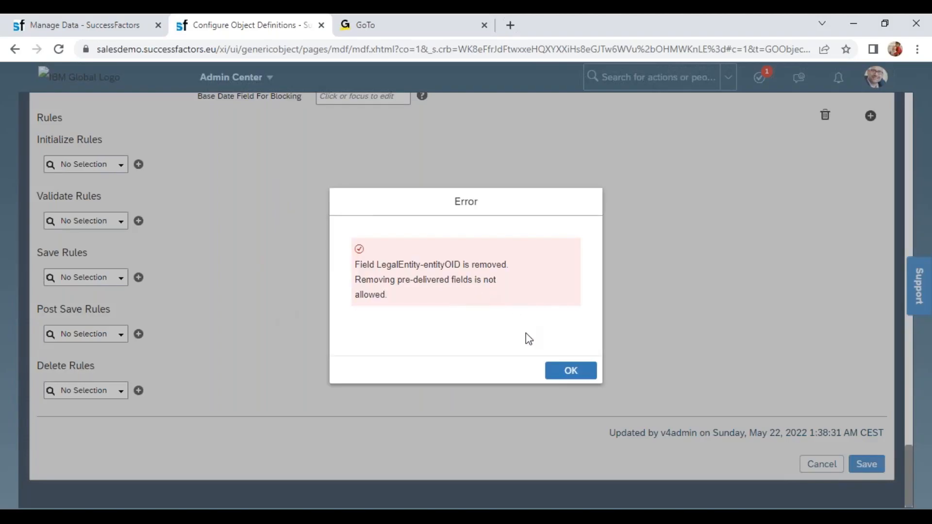
pyautogui.click(559, 378)
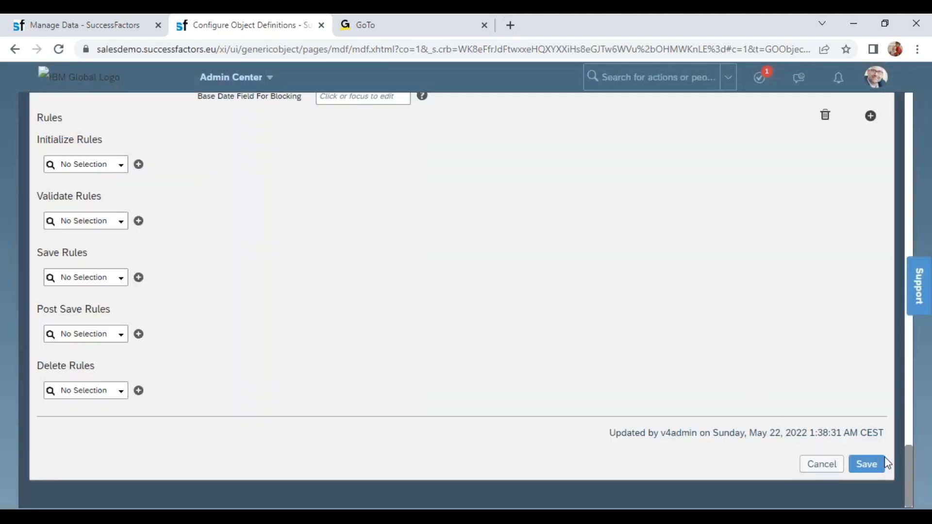
pyautogui.moveTo(911, 474)
pyautogui.mouseDown()
pyautogui.moveTo(890, 300)
pyautogui.moveTo(929, 473)
pyautogui.mouseUp()
pyautogui.click(823, 476)
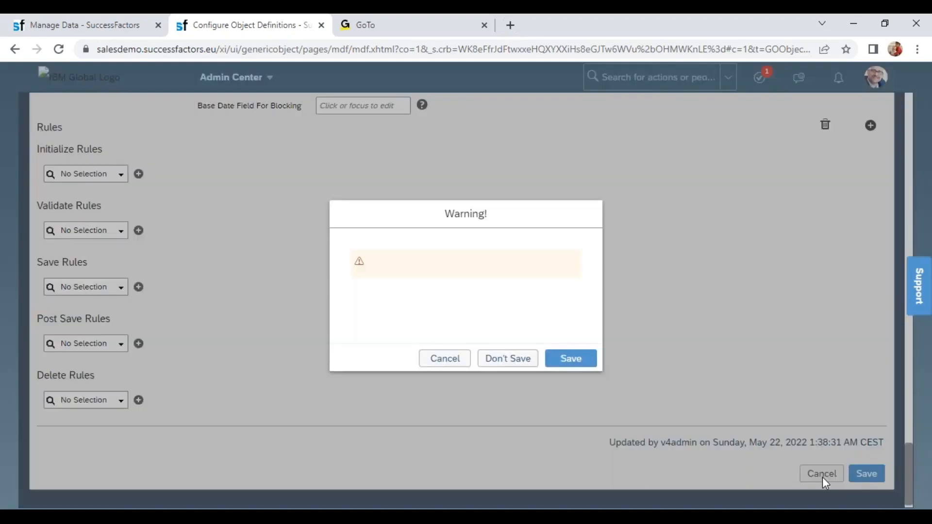
pyautogui.click(523, 362)
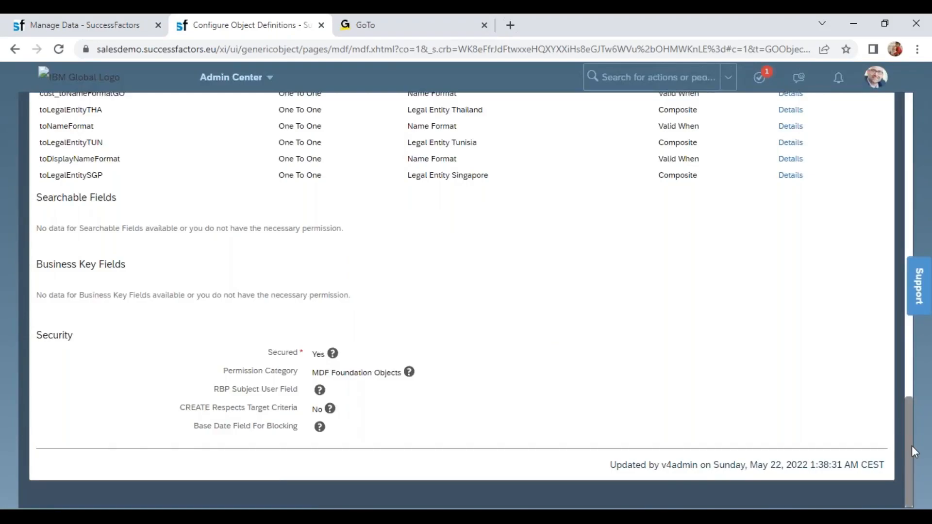
# - Start a new correction of the Legal Entity definition and set its label to "Legal Entity / Company"
pyautogui.moveTo(912, 451); pyautogui.dragTo(906, 132)
pyautogui.click(858, 208)
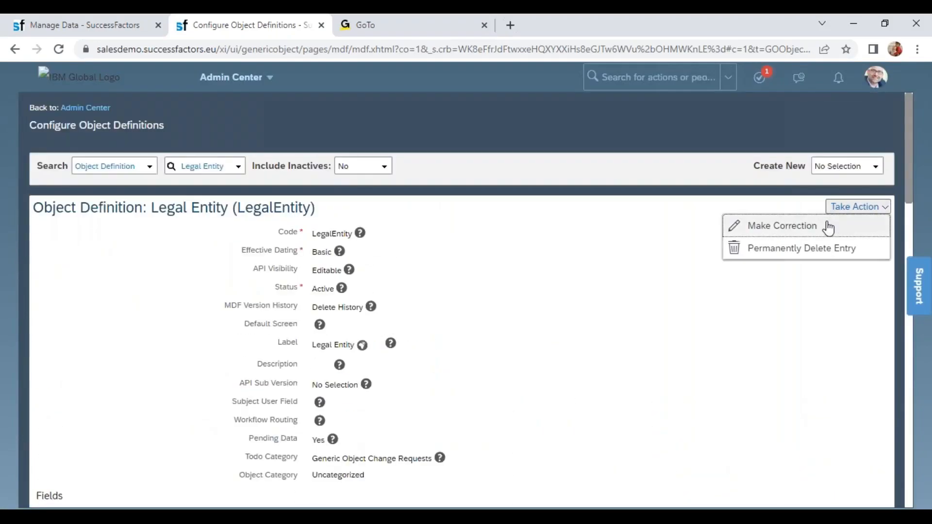
pyautogui.click(829, 227)
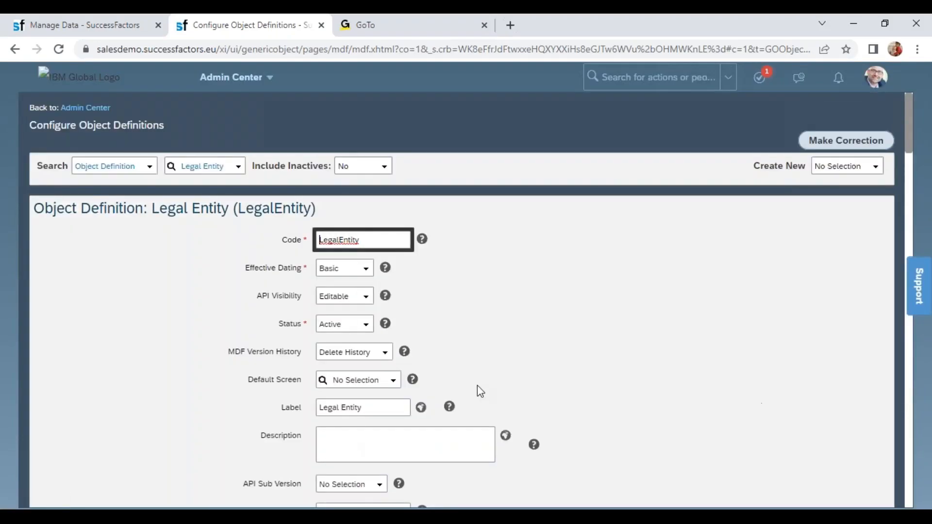
pyautogui.click(372, 408)
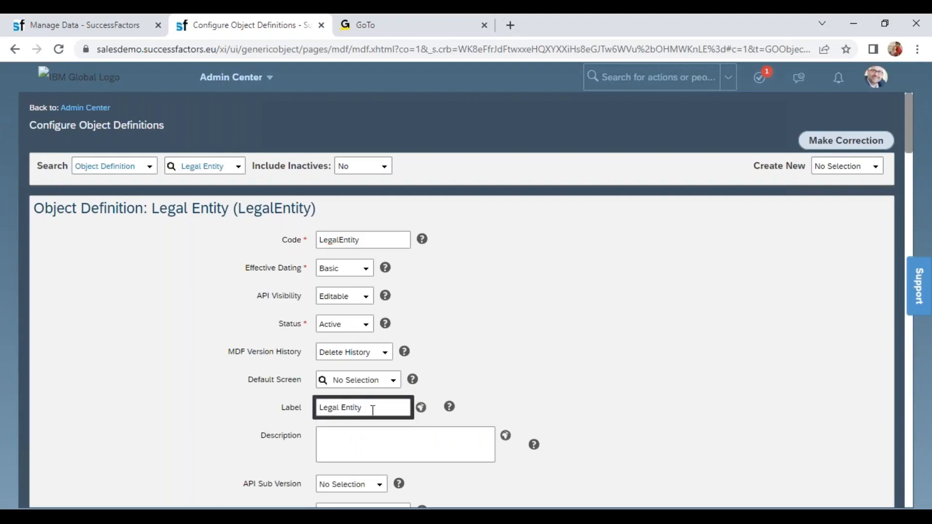
pyautogui.write('/ Company')
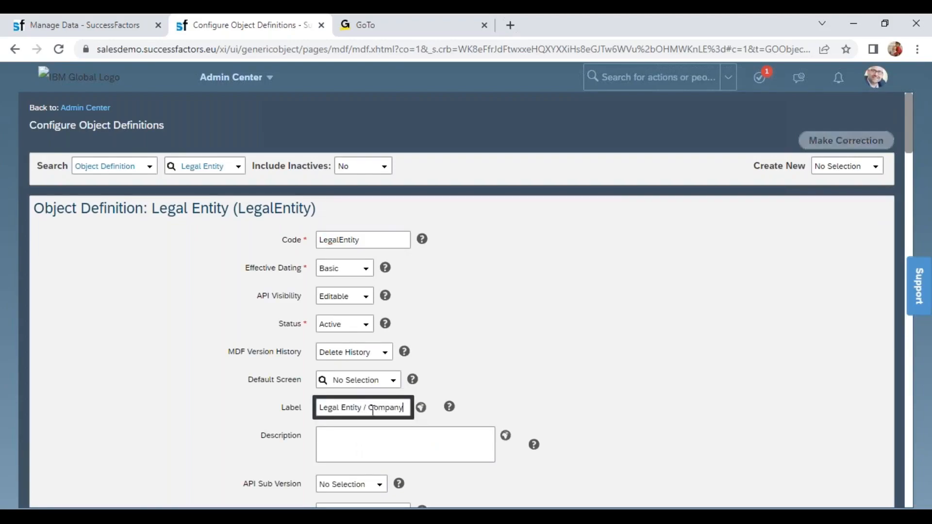
pyautogui.click(730, 383)
# - Delete only the custom fields cust_Statename and cust_district from the Legal Entity definition's field list
pyautogui.scroll(-15, 910, 419)
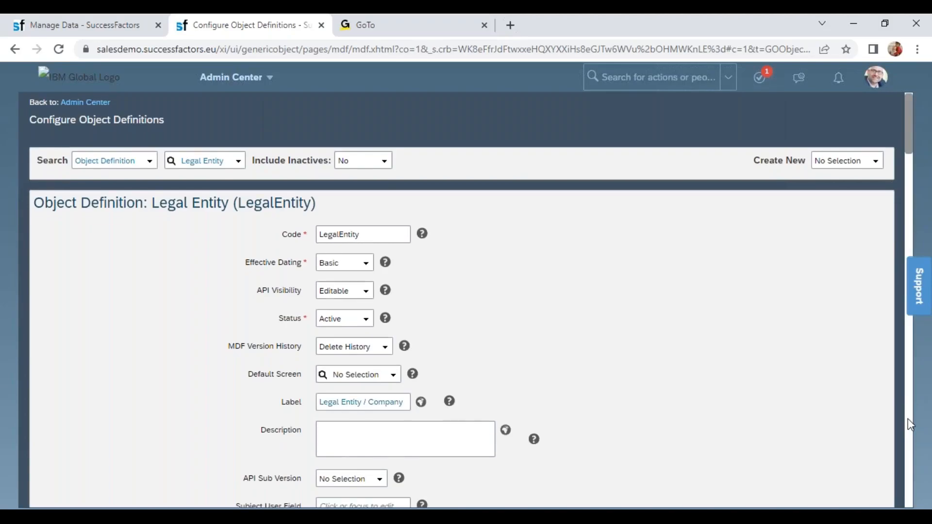
pyautogui.scroll(-5, 908, 418)
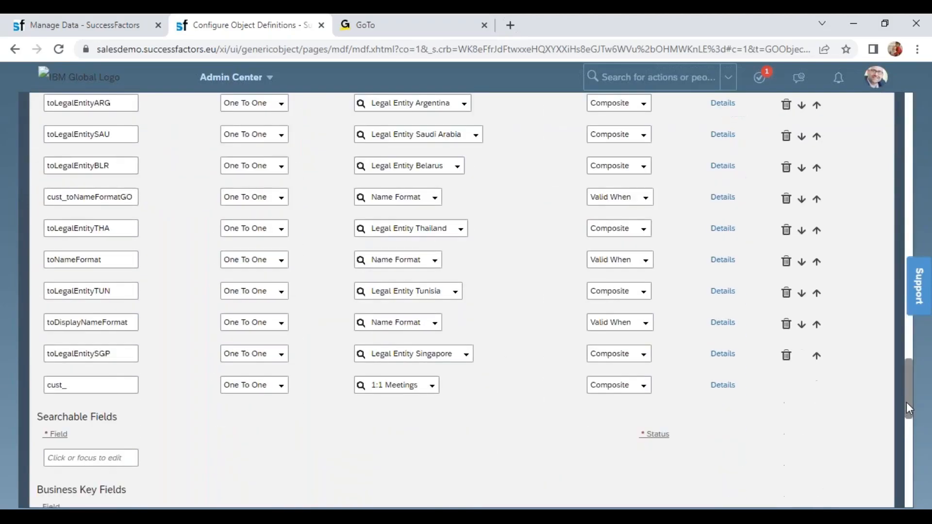
pyautogui.scroll(9, 908, 397)
pyautogui.scroll(4, 914, 310)
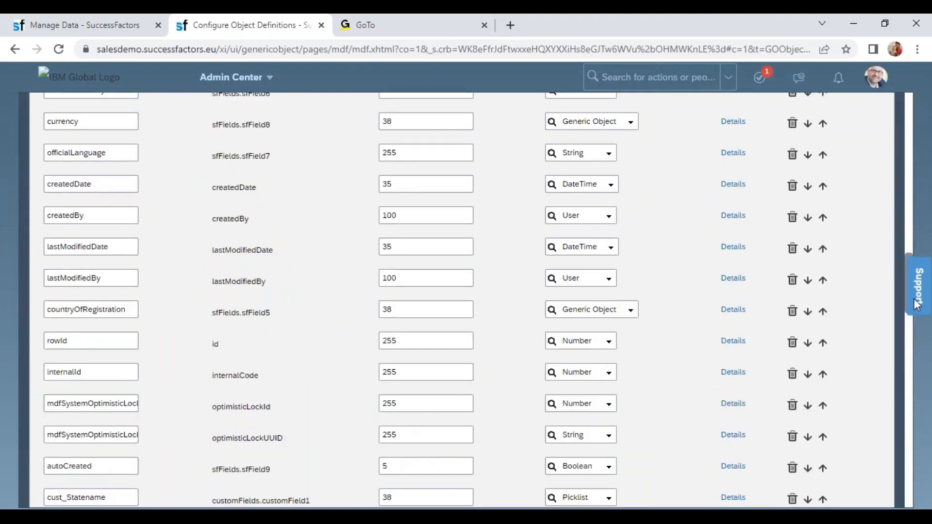
pyautogui.scroll(-1, 908, 340)
pyautogui.scroll(-6, 908, 340)
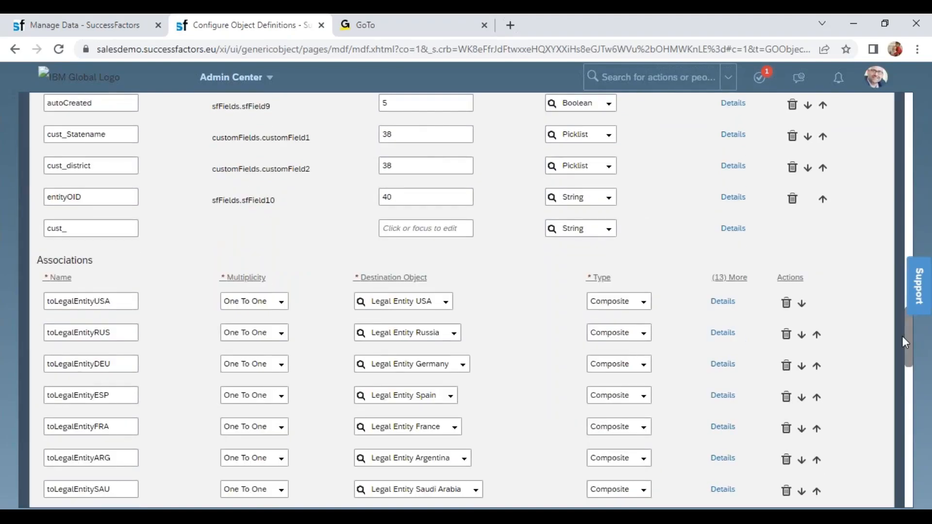
pyautogui.click(792, 135)
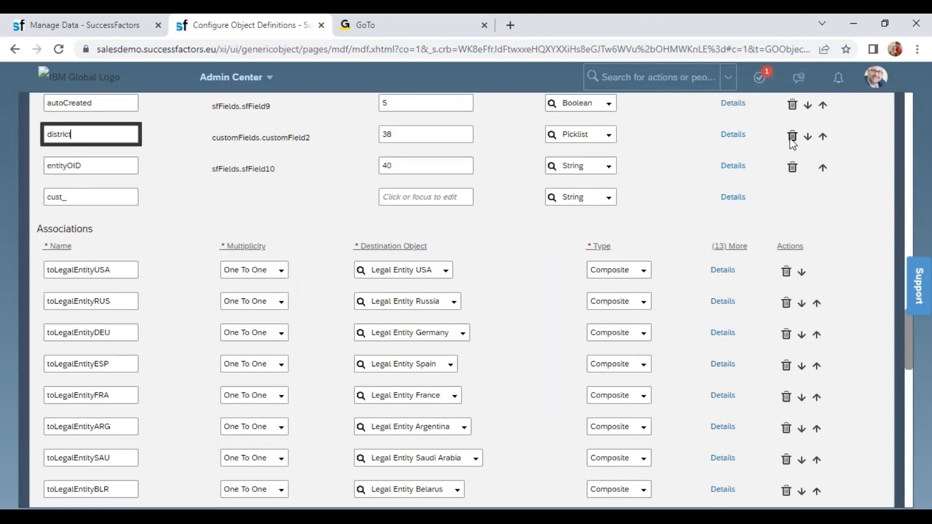
pyautogui.click(793, 136)
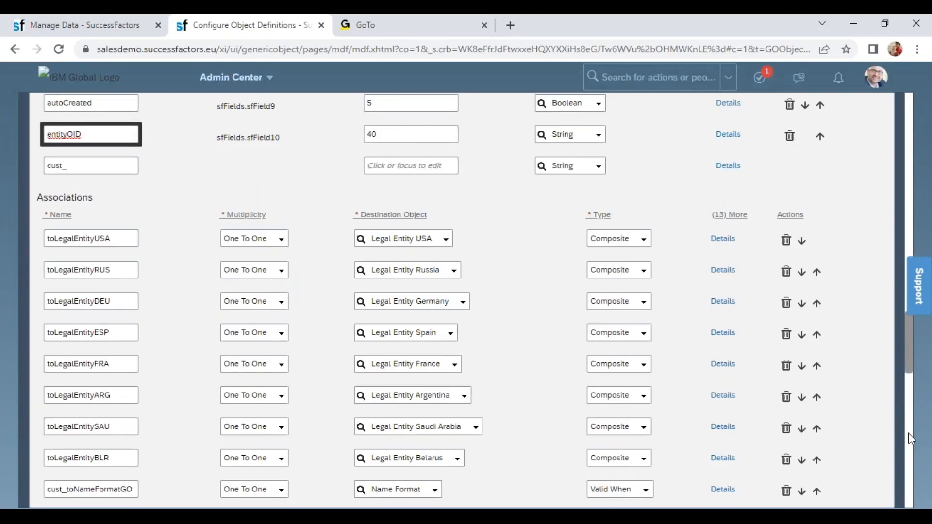
# - Save the corrected Legal Entity / Company object definition
pyautogui.scroll(-15, 908, 432)
pyautogui.scroll(-5, 912, 483)
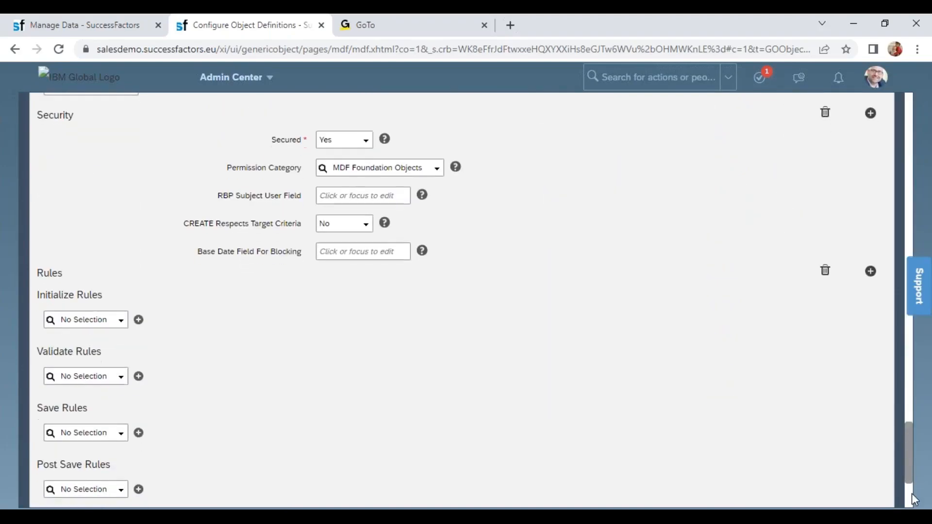
pyautogui.click(866, 465)
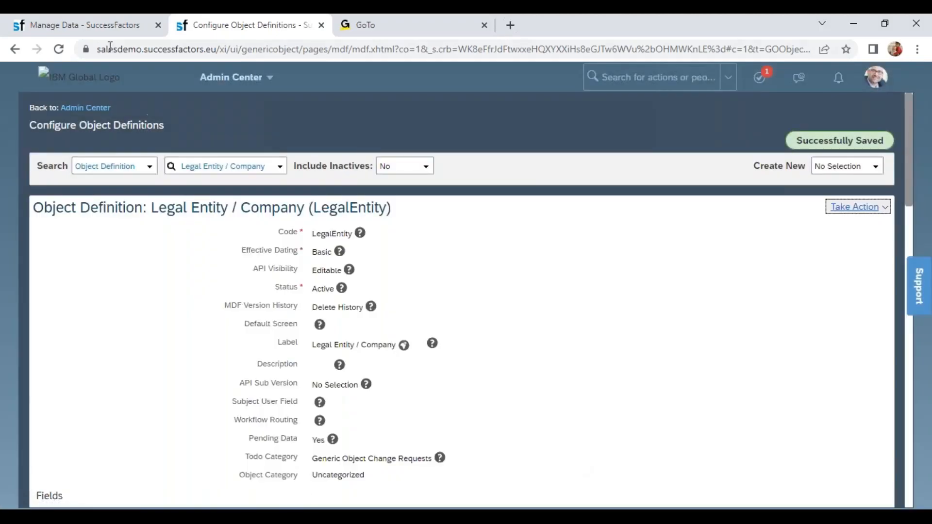
# - Reload the new-record form in Manage Data and review the fields of the Legal Entity / Company form
pyautogui.click(97, 27)
pyautogui.click(58, 49)
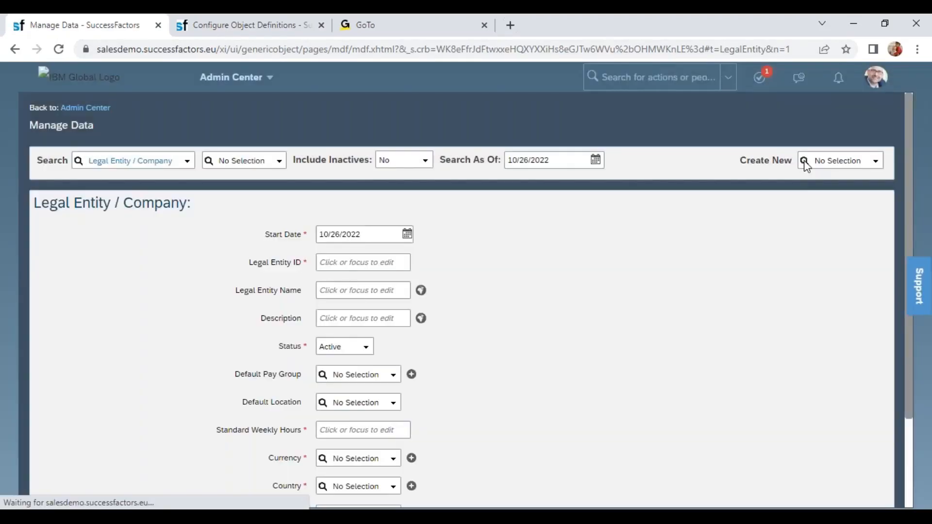
pyautogui.moveTo(33, 203); pyautogui.dragTo(189, 203)
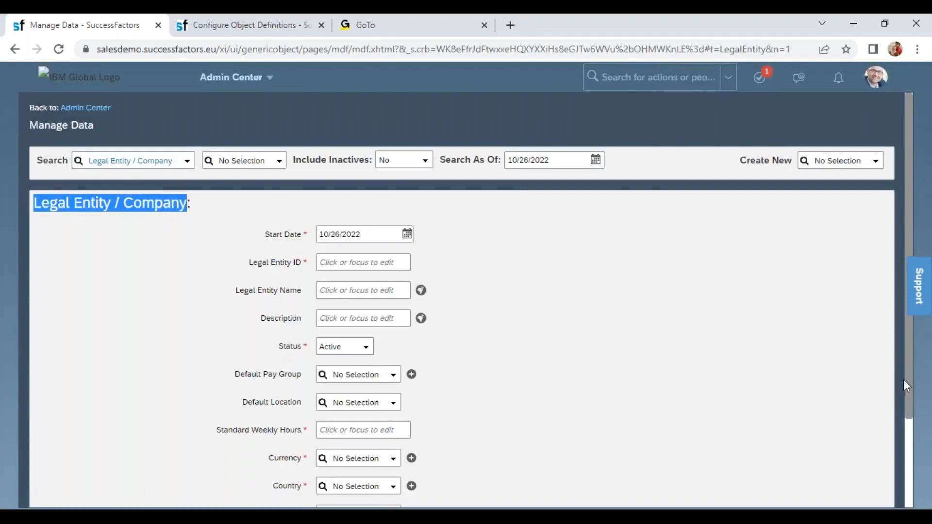
pyautogui.click(916, 454)
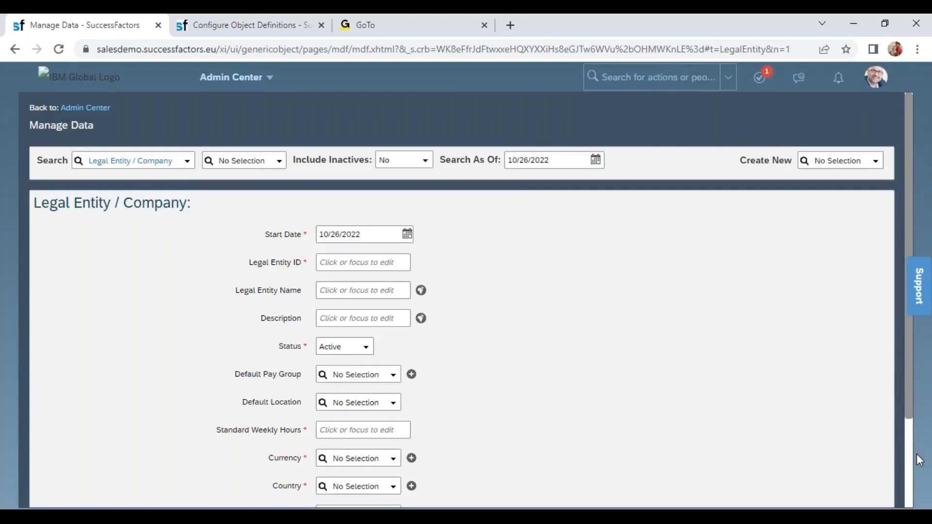
pyautogui.click(911, 430)
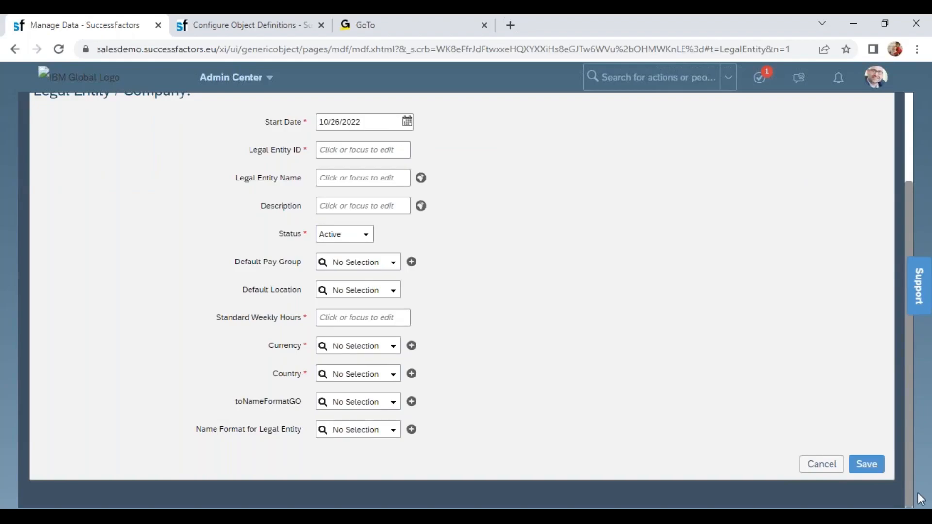
pyautogui.moveTo(909, 468); pyautogui.dragTo(910, 390)
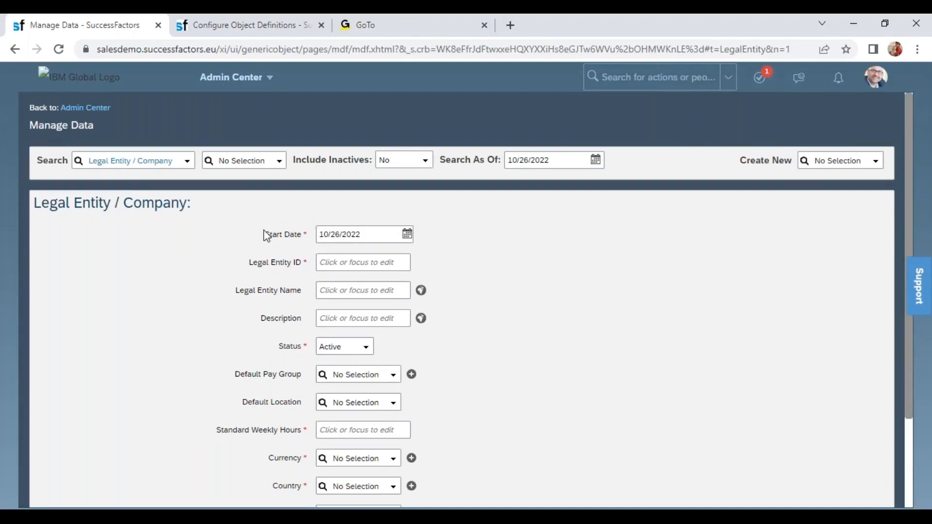
# - Set the new legal entity's Start Date to 01/01/2022
pyautogui.moveTo(264, 232); pyautogui.dragTo(317, 240)
pyautogui.moveTo(296, 262); pyautogui.dragTo(321, 262)
pyautogui.click(369, 232)
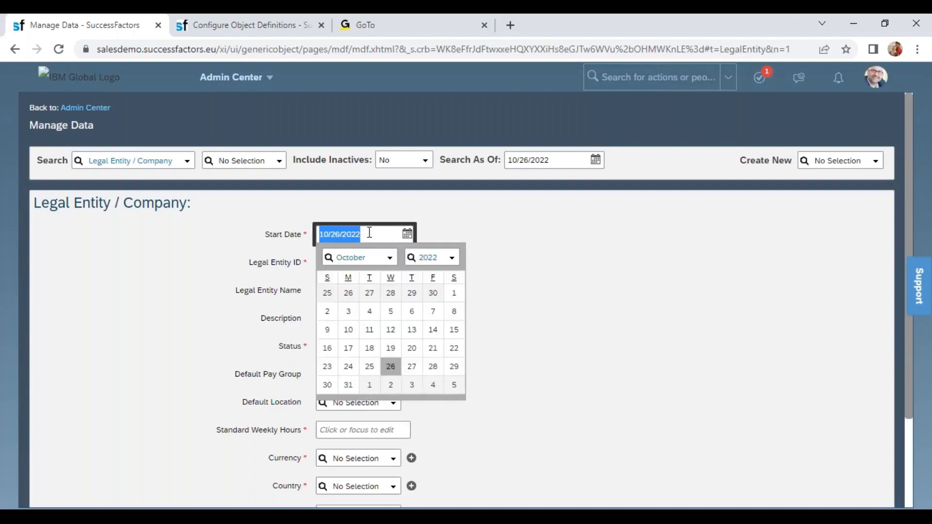
pyautogui.write('01/01')
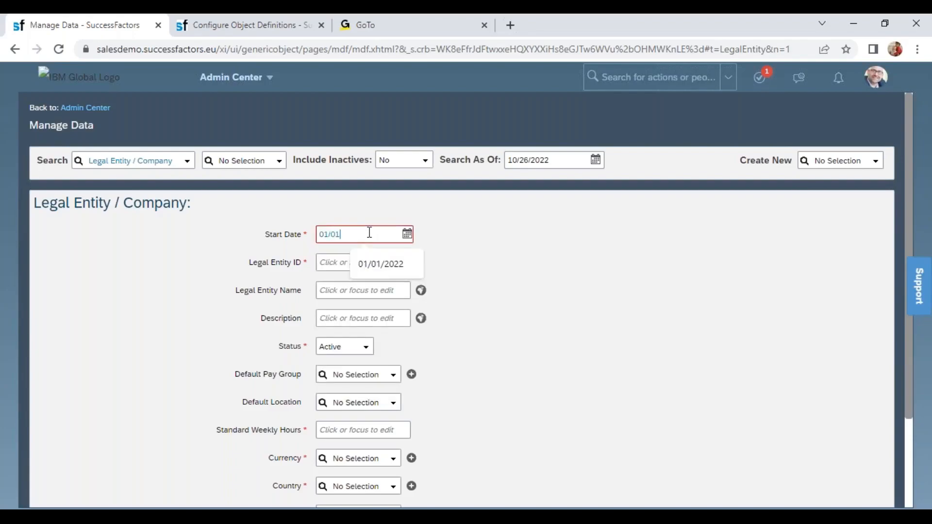
pyautogui.write('/2022')
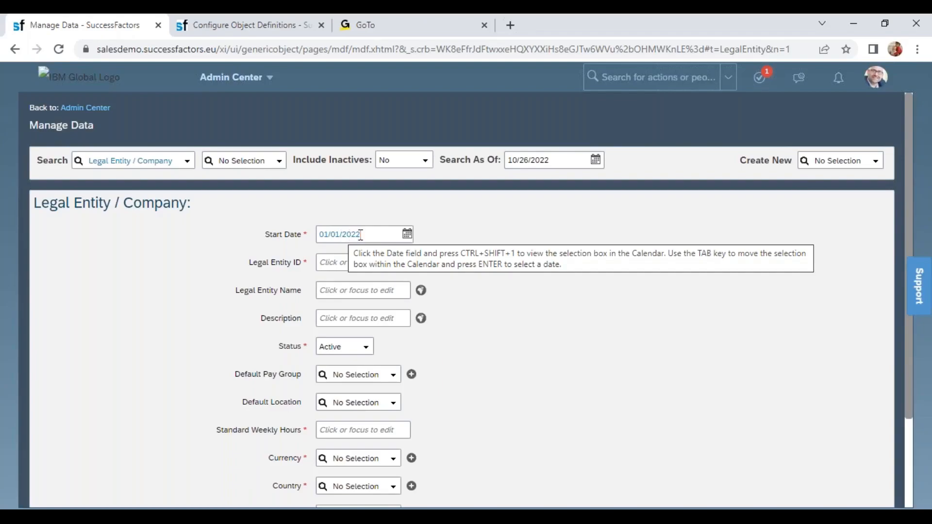
# - Try 6600 and then 1000 as the Legal Entity ID, and dismiss the error dialog
pyautogui.click(324, 265)
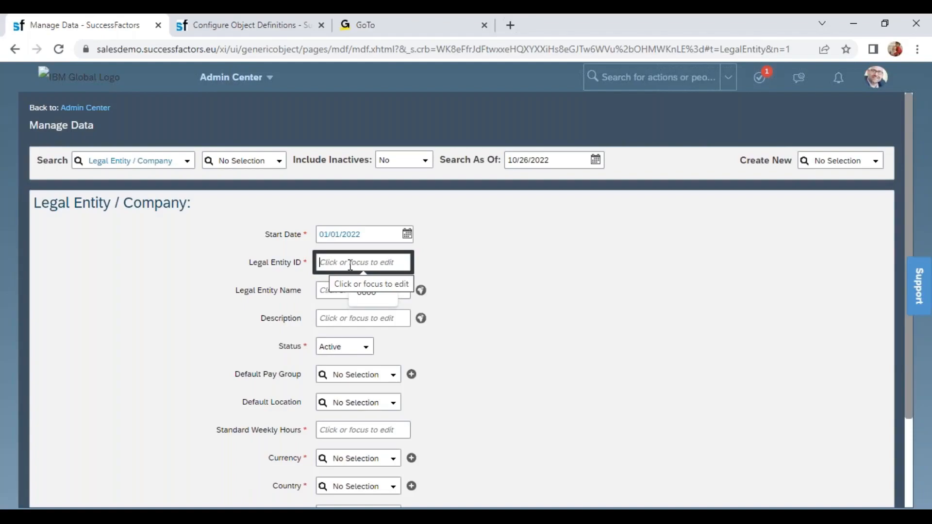
pyautogui.write('6600')
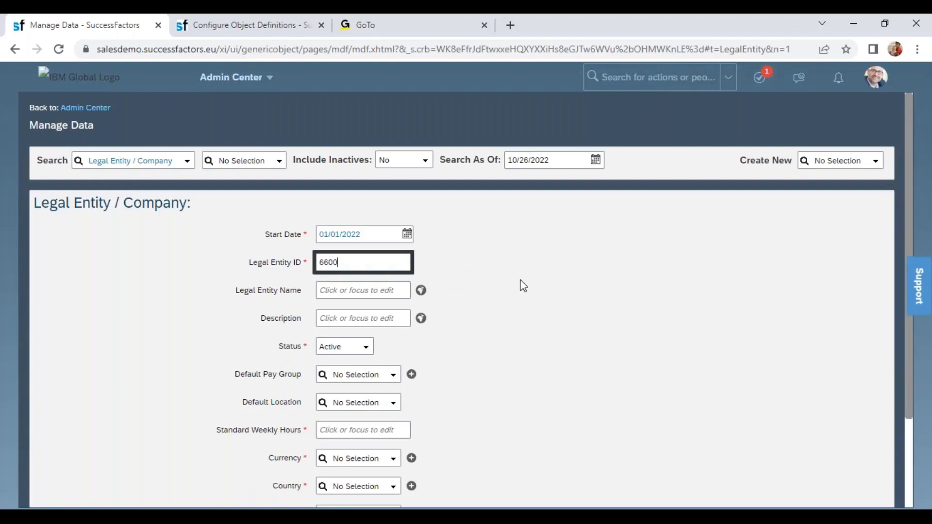
pyautogui.moveTo(344, 263); pyautogui.dragTo(306, 265)
pyautogui.write('1000')
pyautogui.click(518, 271)
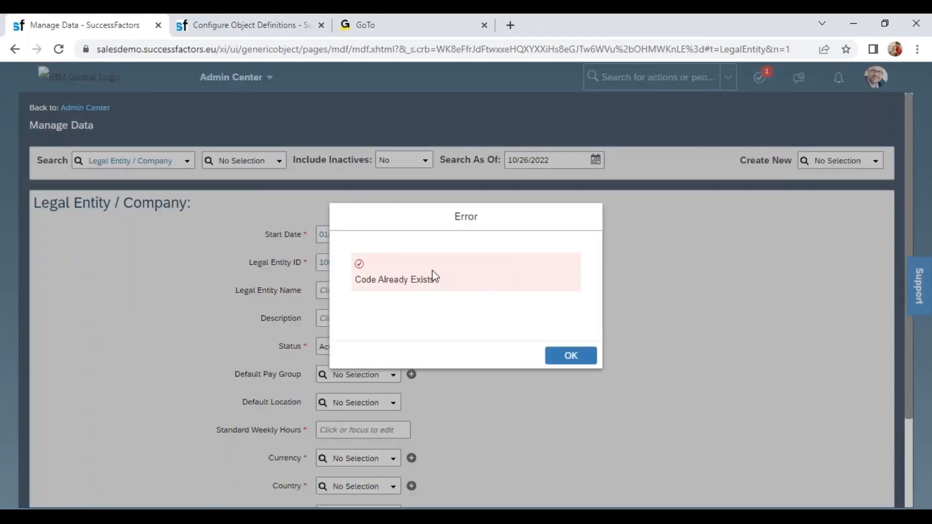
pyautogui.moveTo(453, 283); pyautogui.dragTo(354, 289)
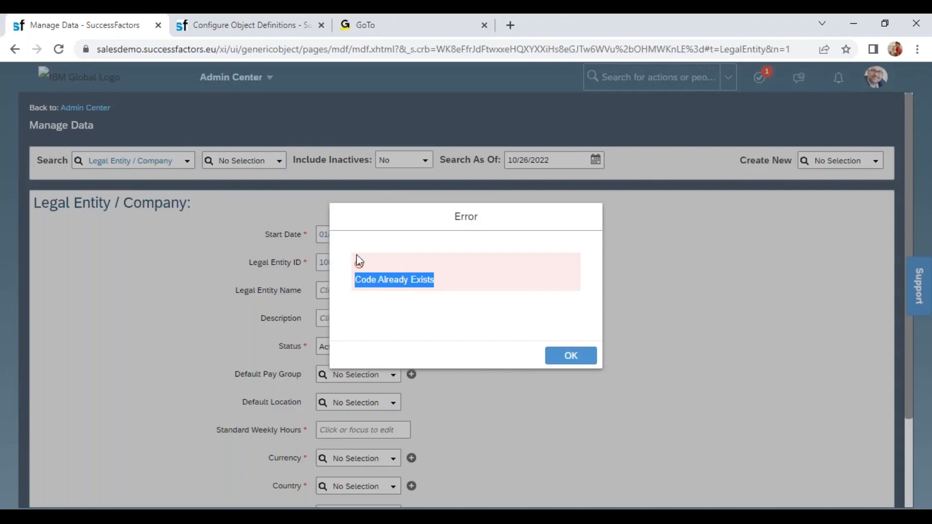
pyautogui.click(565, 351)
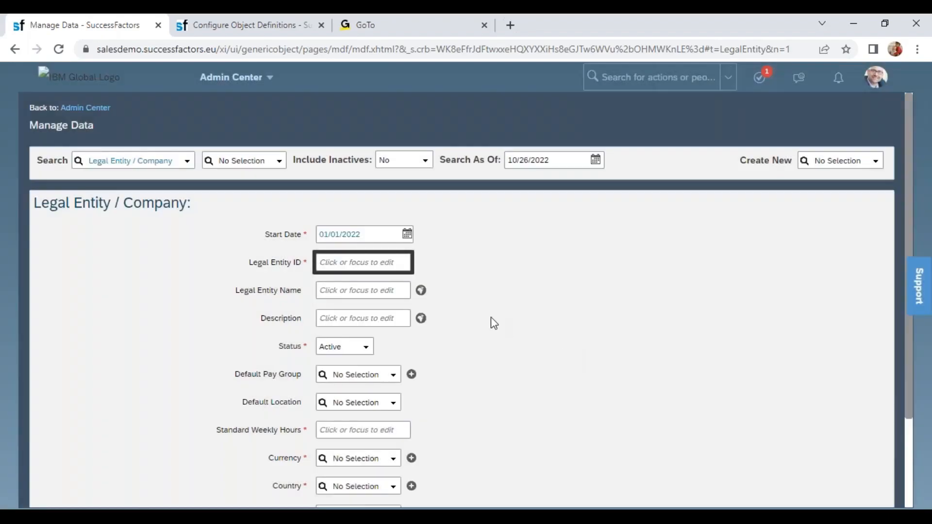
# - Set the Legal Entity ID to 6600 and the Legal Entity Name to Wipro Products Ltd
pyautogui.write('6600')
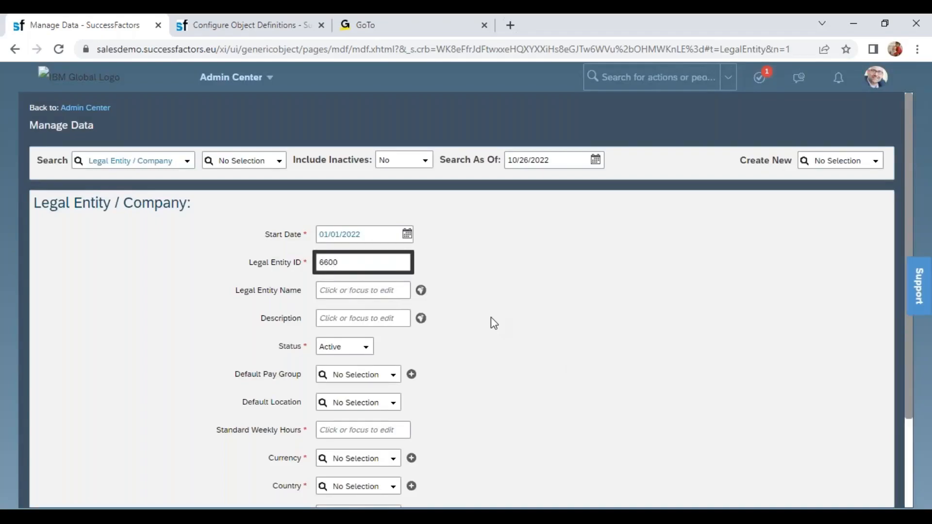
pyautogui.click(575, 319)
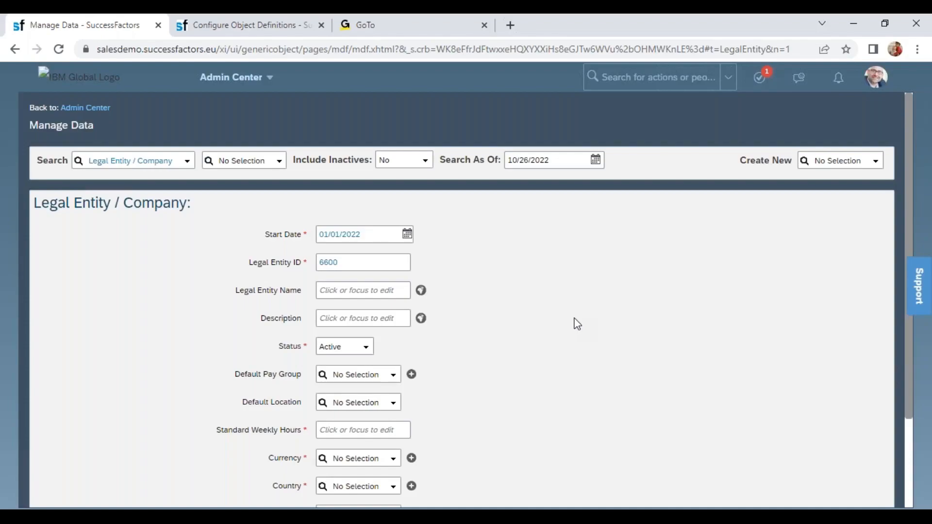
pyautogui.click(357, 290)
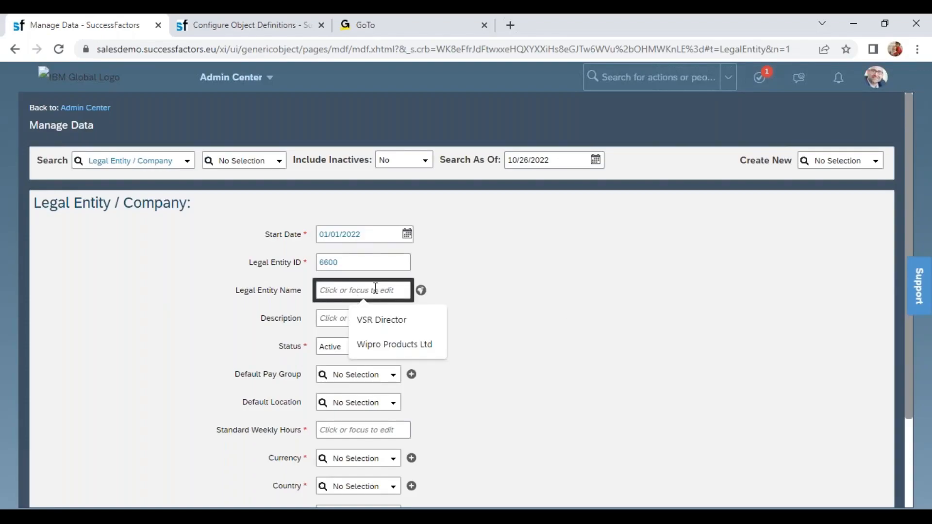
pyautogui.click(393, 345)
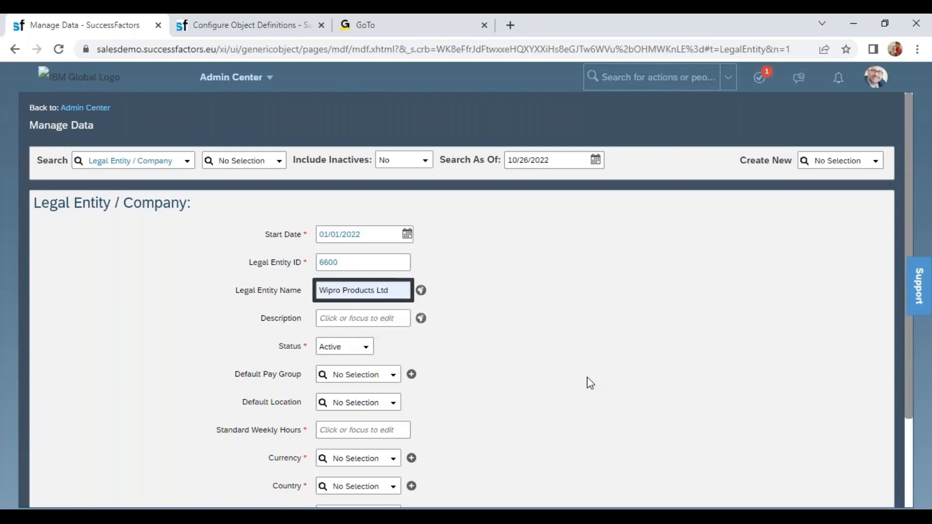
pyautogui.click(395, 316)
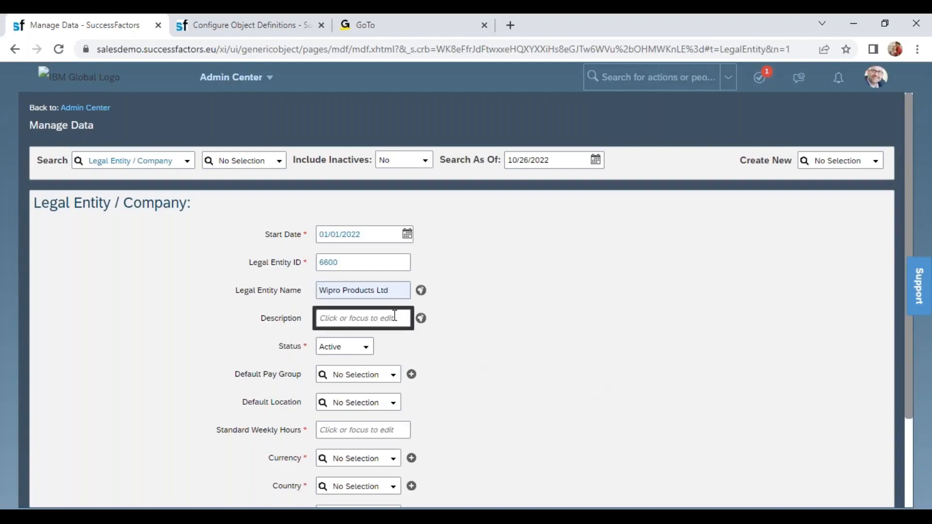
pyautogui.click(353, 290)
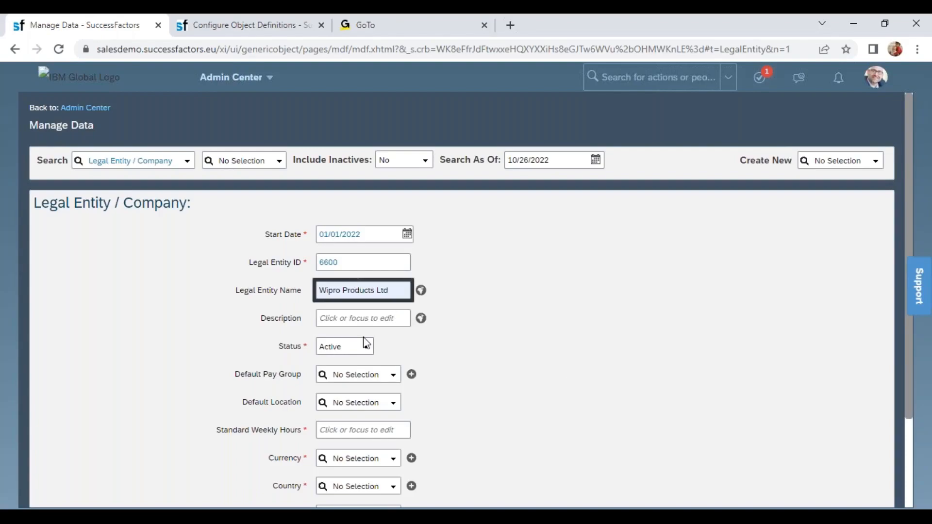
pyautogui.click(355, 318)
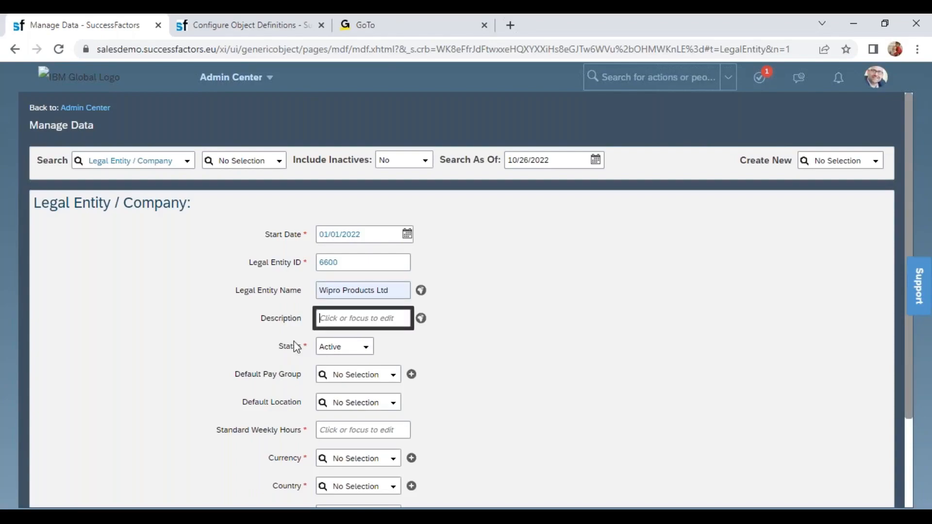
# - Review the Status, Default Pay Group and Default Location fields, and check defaultLocation's Visibility setting in the Legal Entity definition's field details
pyautogui.moveTo(283, 347); pyautogui.dragTo(293, 344)
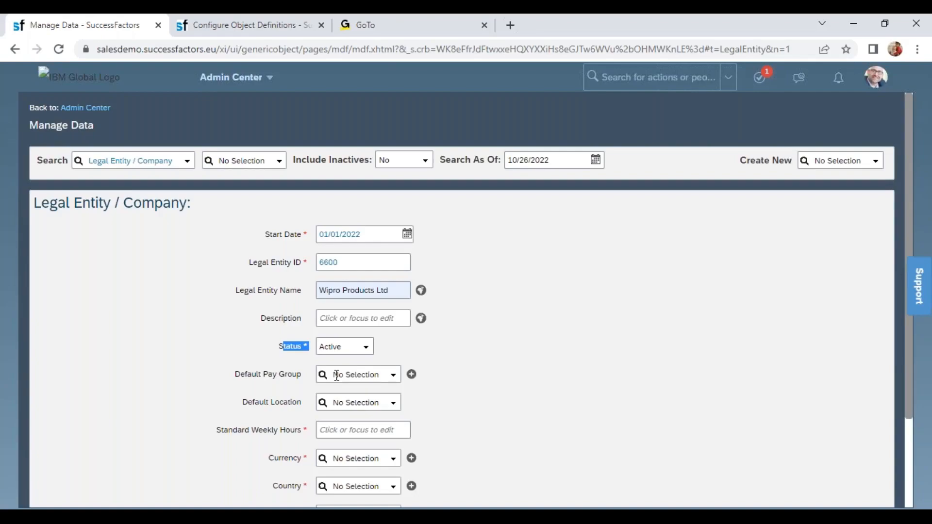
pyautogui.click(371, 378)
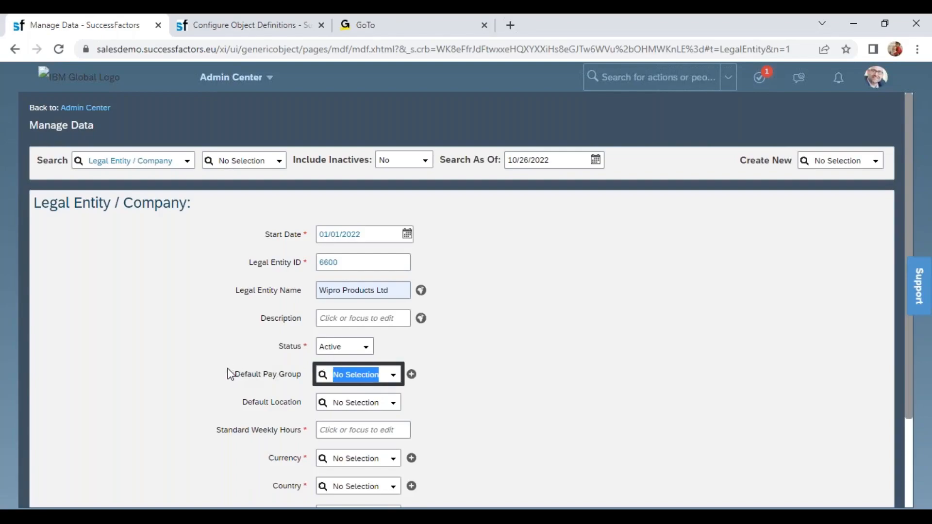
pyautogui.moveTo(235, 375); pyautogui.dragTo(312, 381)
pyautogui.moveTo(245, 404); pyautogui.dragTo(303, 403)
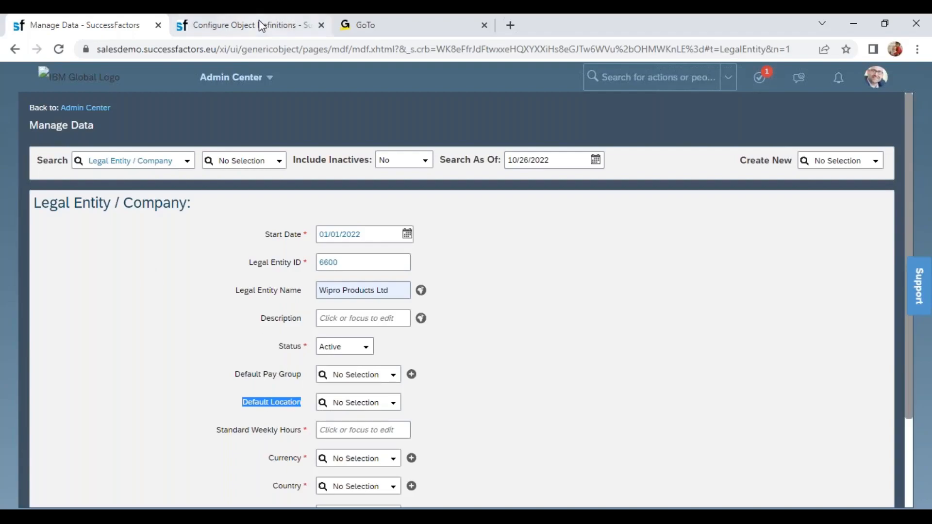
pyautogui.click(246, 29)
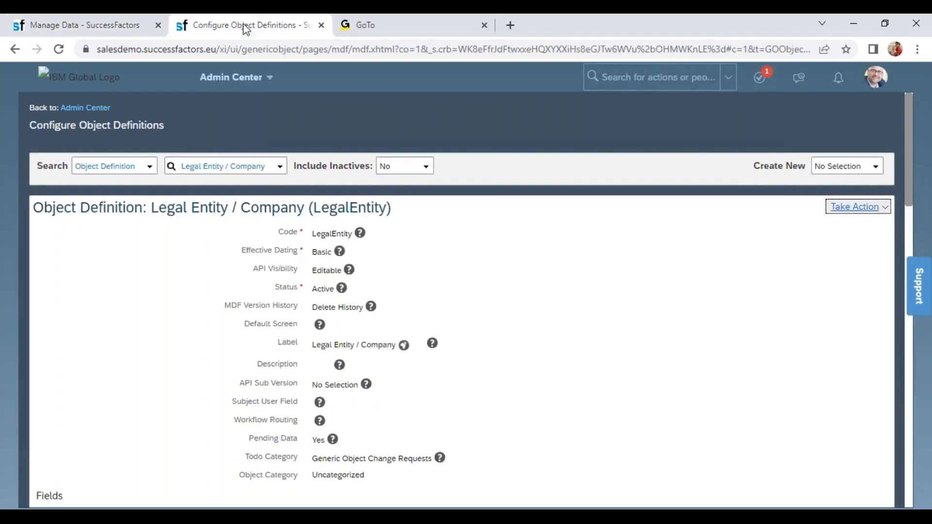
pyautogui.click(907, 448)
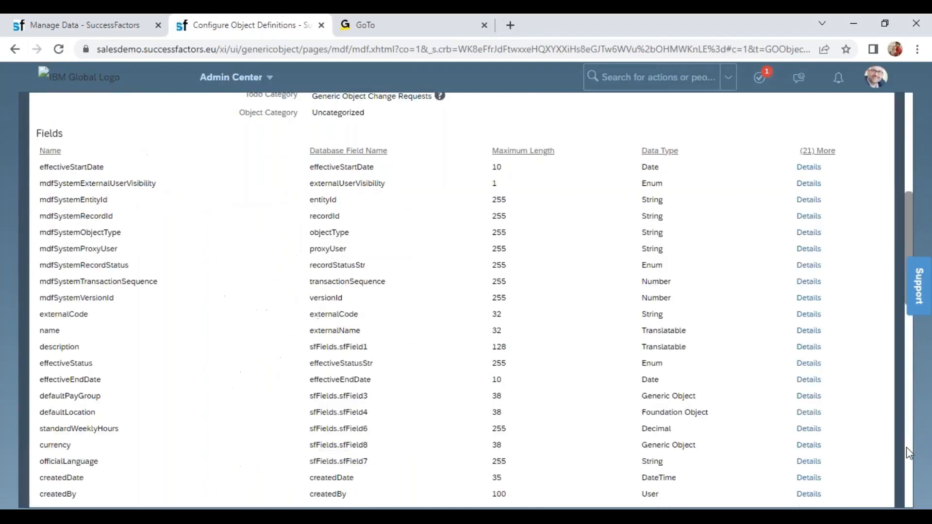
pyautogui.doubleClick(45, 411)
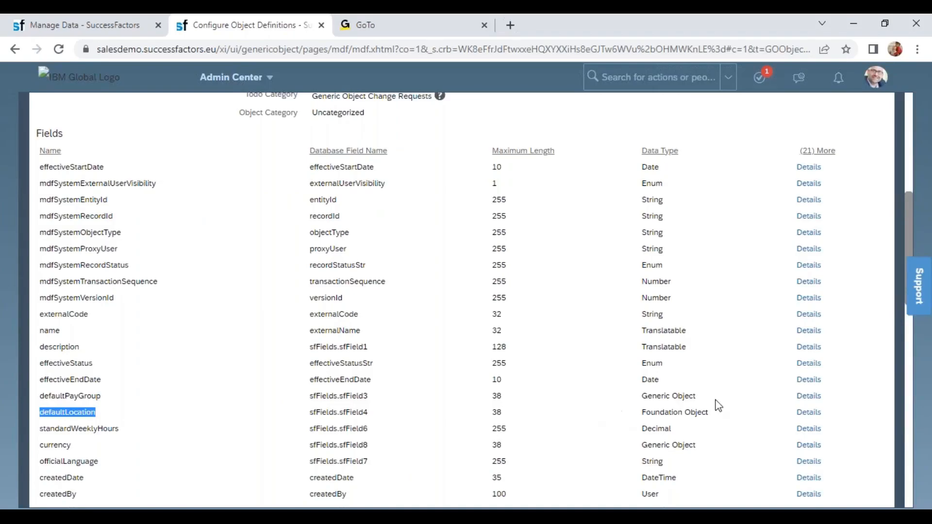
pyautogui.click(808, 414)
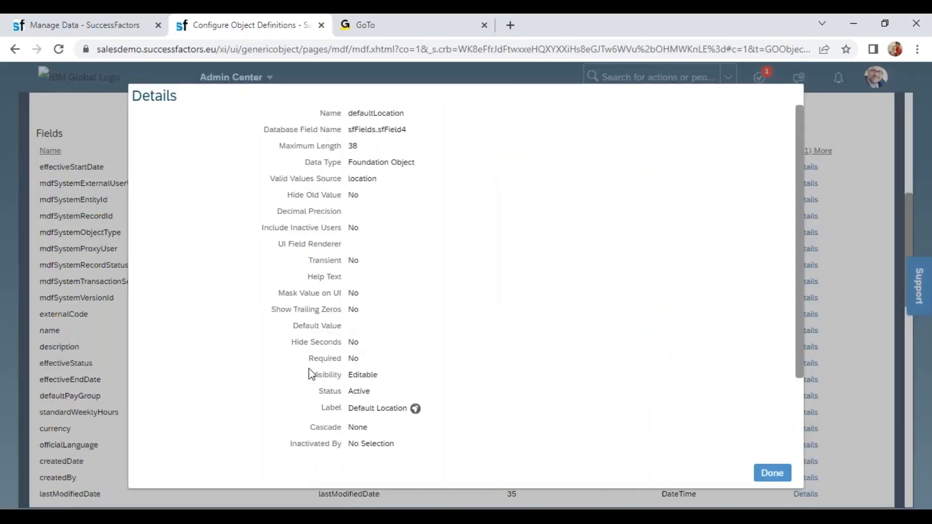
pyautogui.moveTo(318, 375); pyautogui.dragTo(387, 377)
pyautogui.click(774, 474)
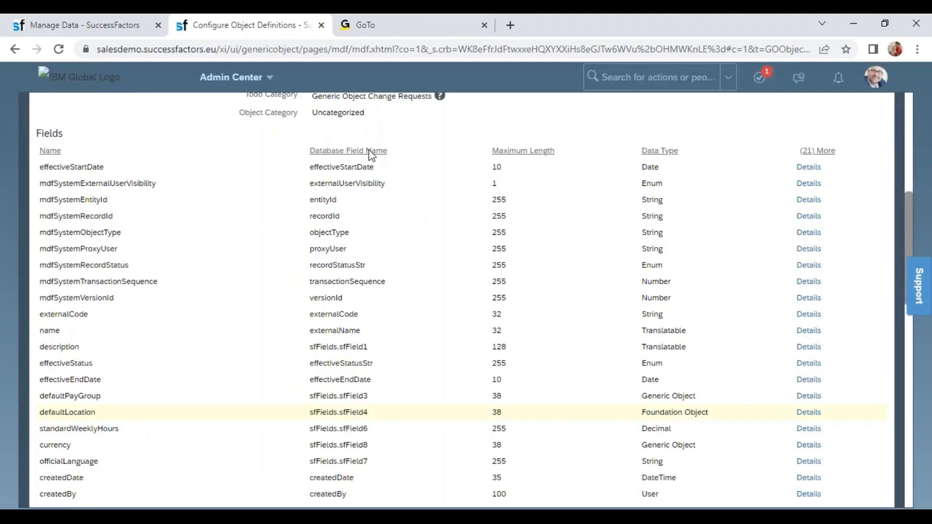
pyautogui.click(104, 29)
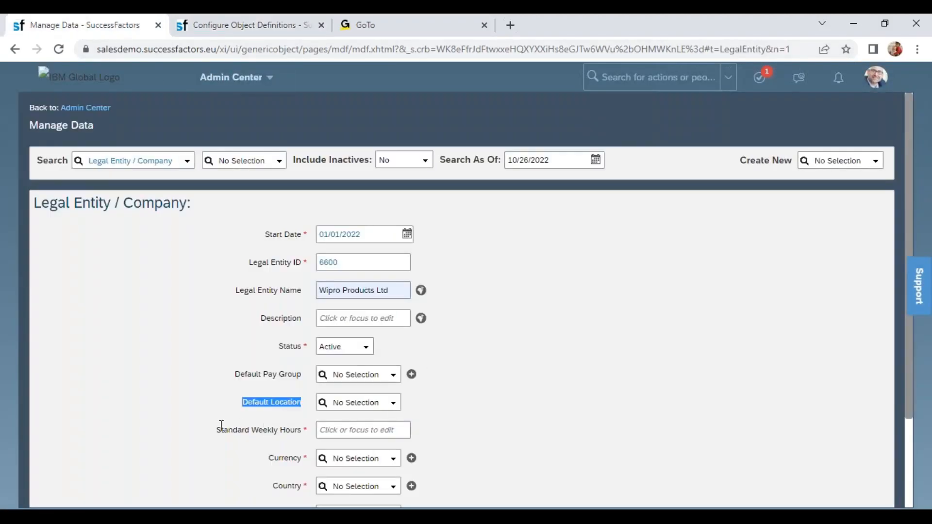
# - Set the legal entity's Standard Weekly Hours to 40
pyautogui.moveTo(216, 430); pyautogui.dragTo(317, 437)
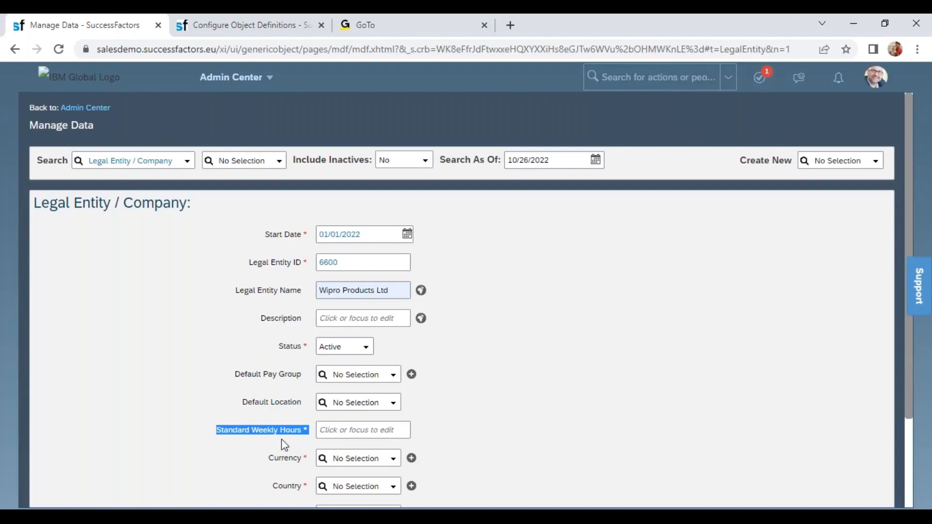
pyautogui.click(330, 433)
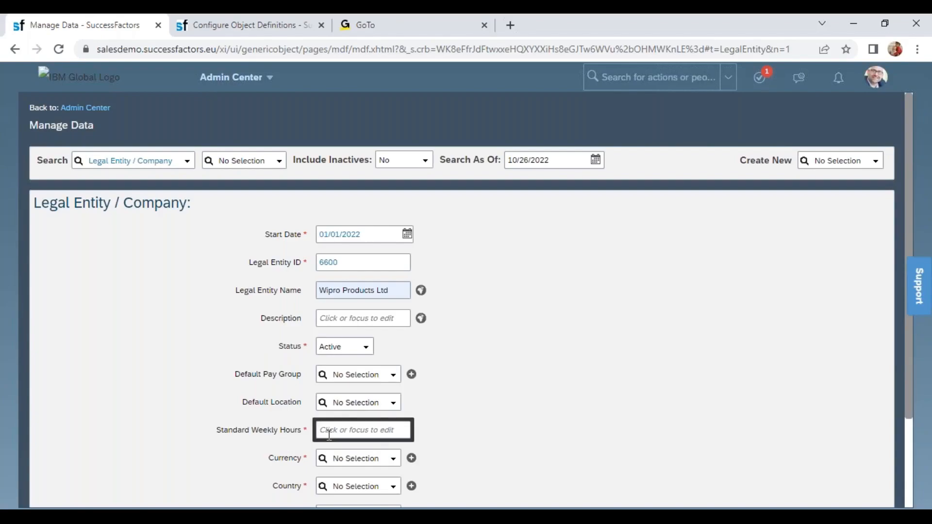
pyautogui.write('40')
pyautogui.click(345, 450)
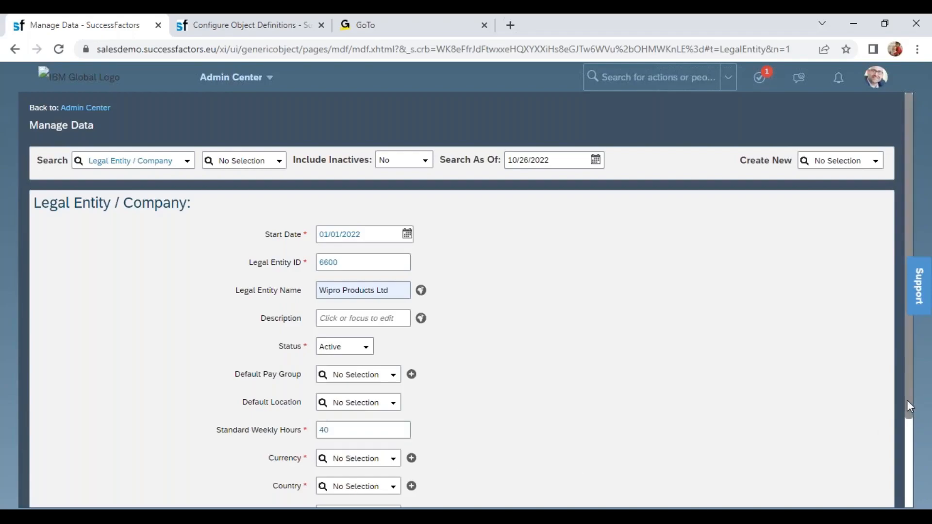
# - Set the legal entity's Country to India (IND)
pyautogui.moveTo(908, 406); pyautogui.dragTo(915, 443)
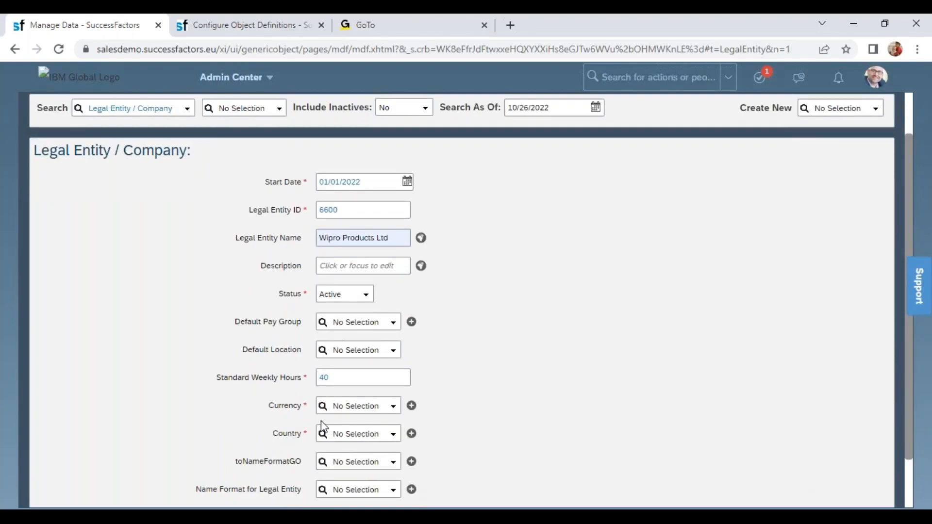
pyautogui.moveTo(272, 433); pyautogui.dragTo(315, 439)
pyautogui.click(350, 434)
pyautogui.write('indi')
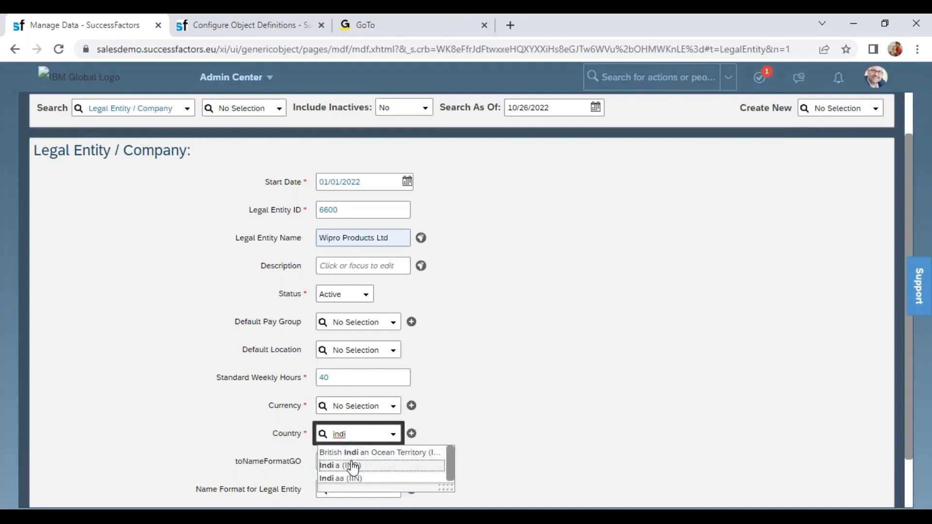
pyautogui.click(390, 466)
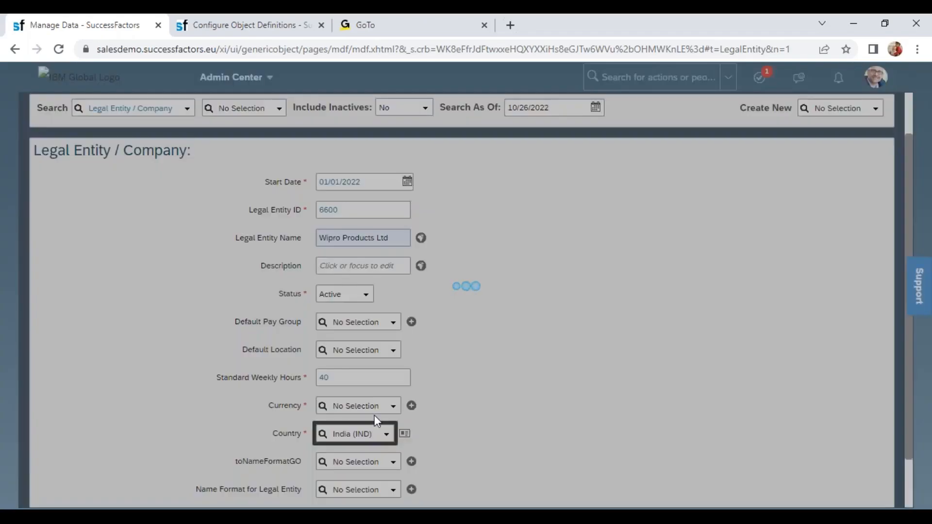
# - Try inr as the Country search term, and clear the Country entry
pyautogui.write('inr')
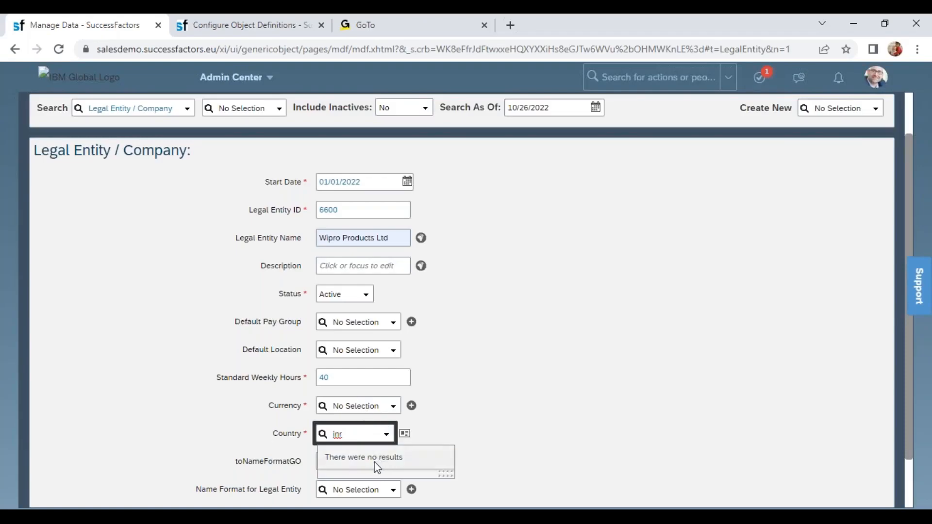
pyautogui.press('BackSpace')
pyautogui.press('BackSpace')
pyautogui.press('BackSpace')
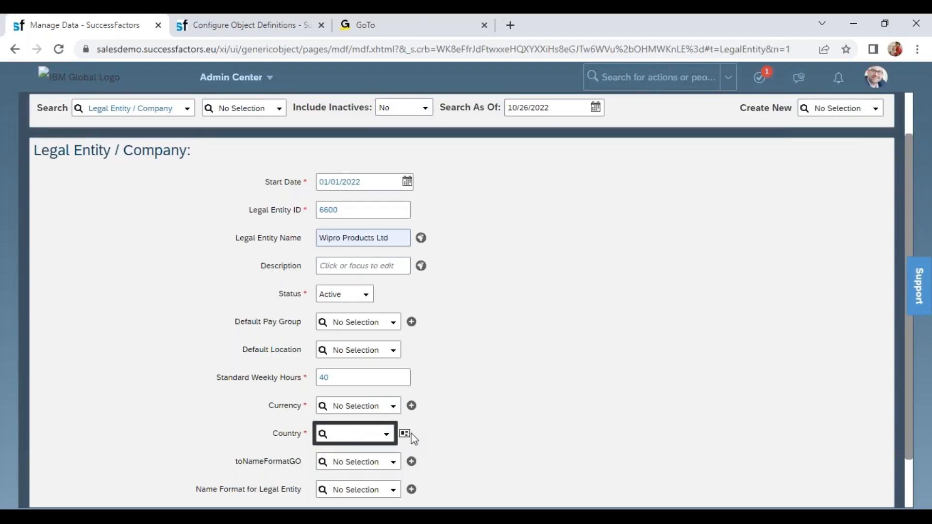
pyautogui.click(406, 431)
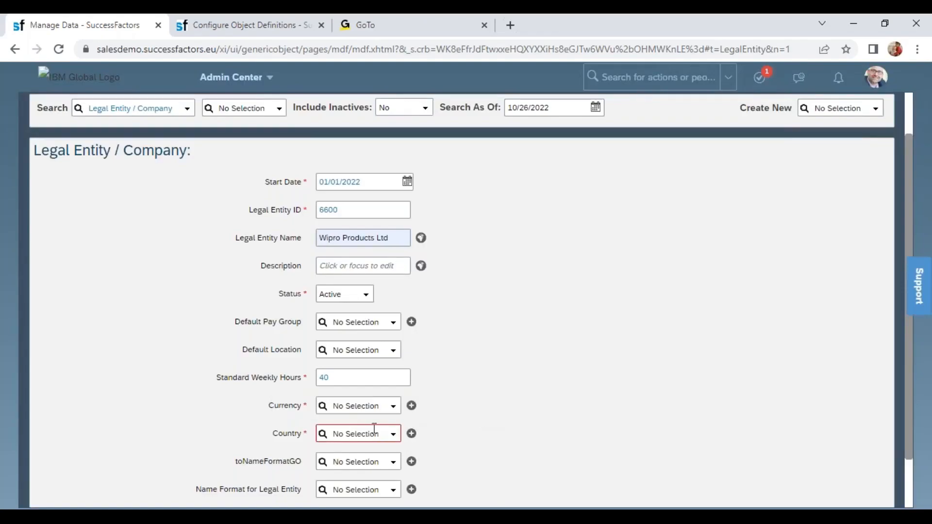
# - Try to create a new currency with the code INR, and discard the currency form without saving
pyautogui.click(360, 406)
pyautogui.click(412, 406)
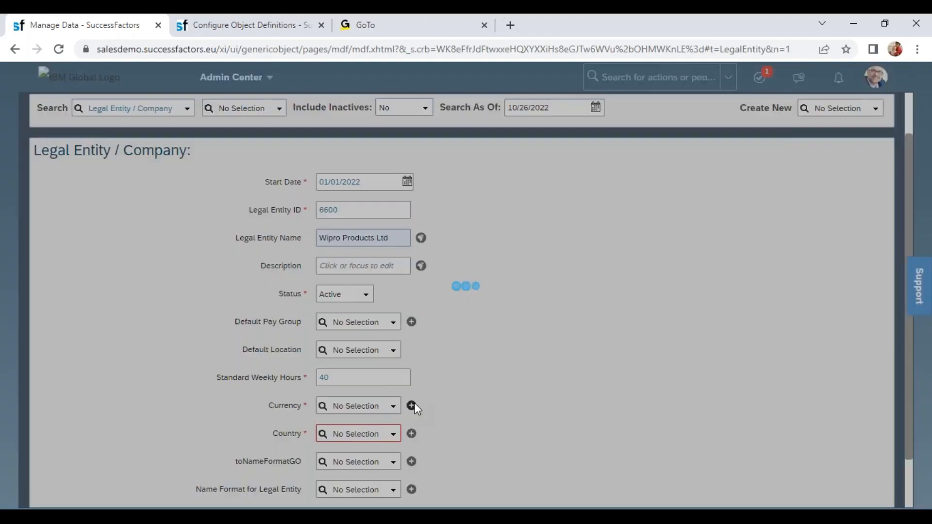
pyautogui.click(461, 185)
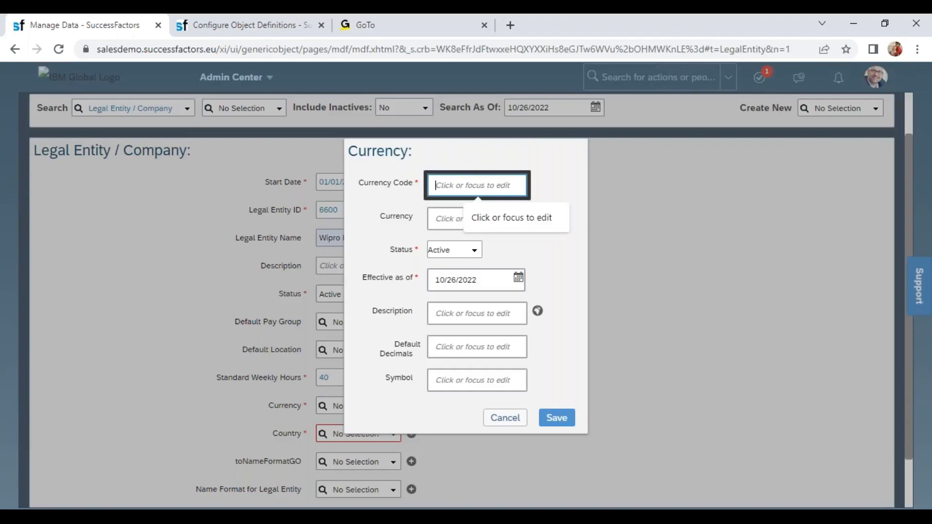
pyautogui.write('INR')
pyautogui.press('Tab')
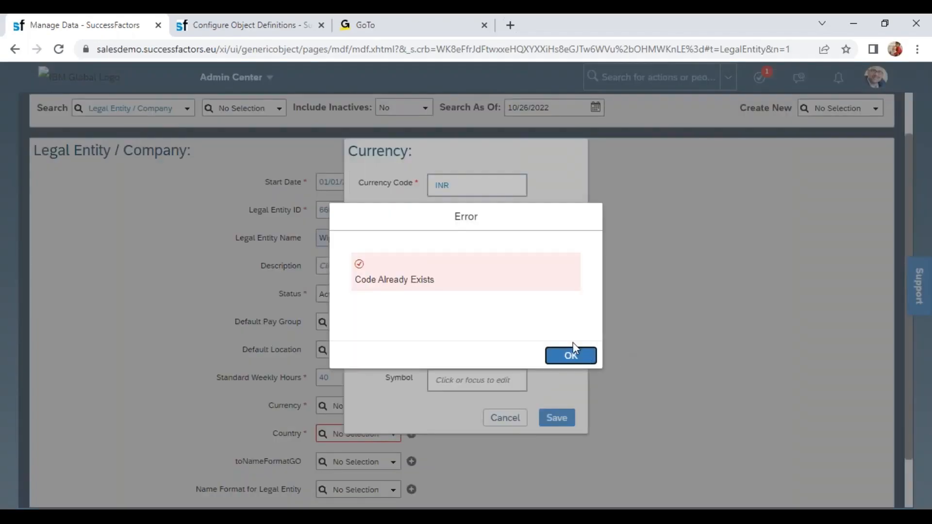
pyautogui.click(568, 355)
pyautogui.click(503, 418)
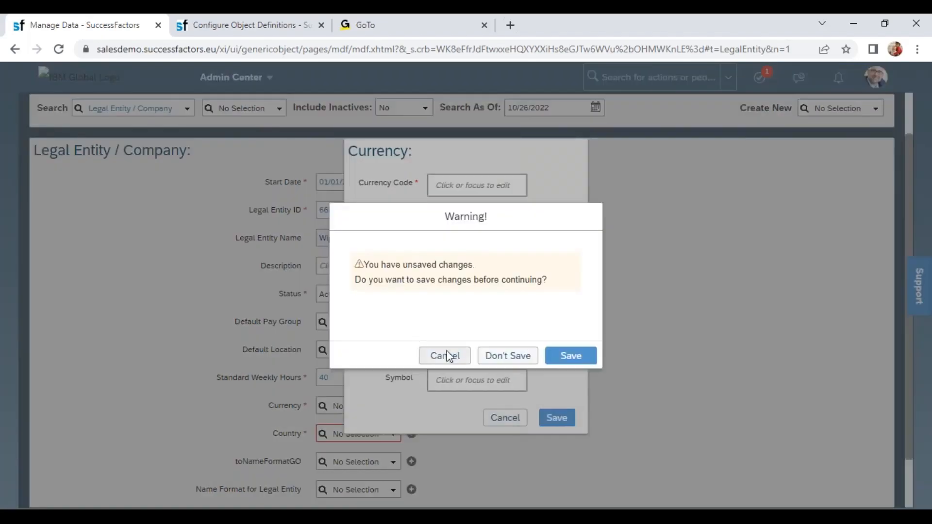
pyautogui.click(512, 357)
# - Set the legal entity's Currency to Indian Rupee (INR) and its Country to India (IND)
pyautogui.click(351, 408)
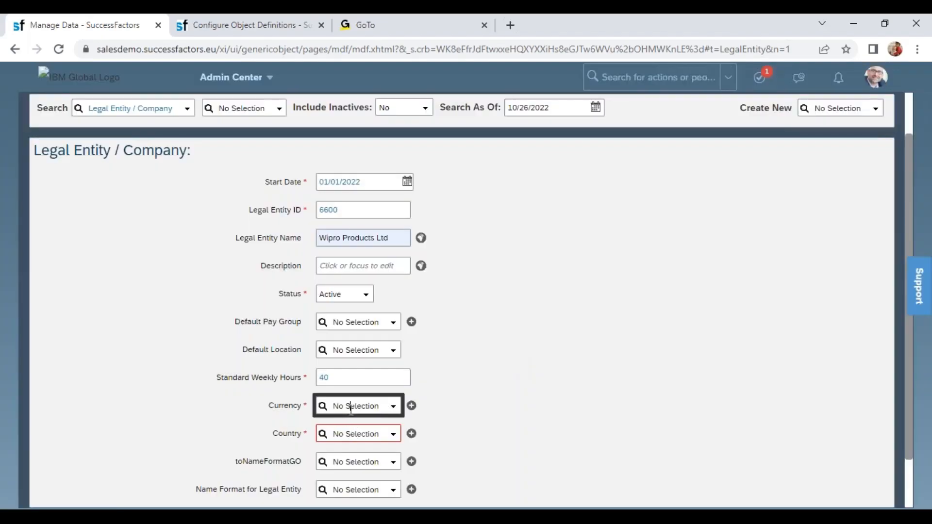
pyautogui.write('inr')
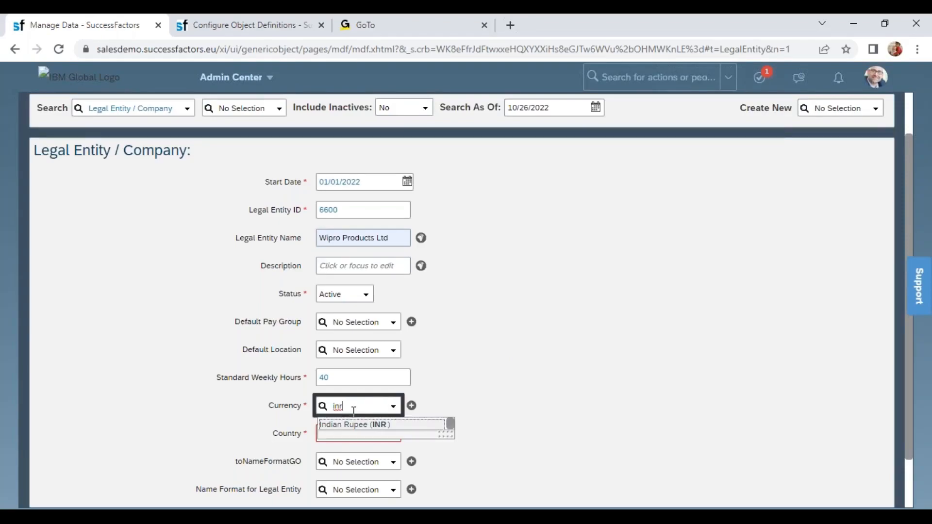
pyautogui.click(358, 425)
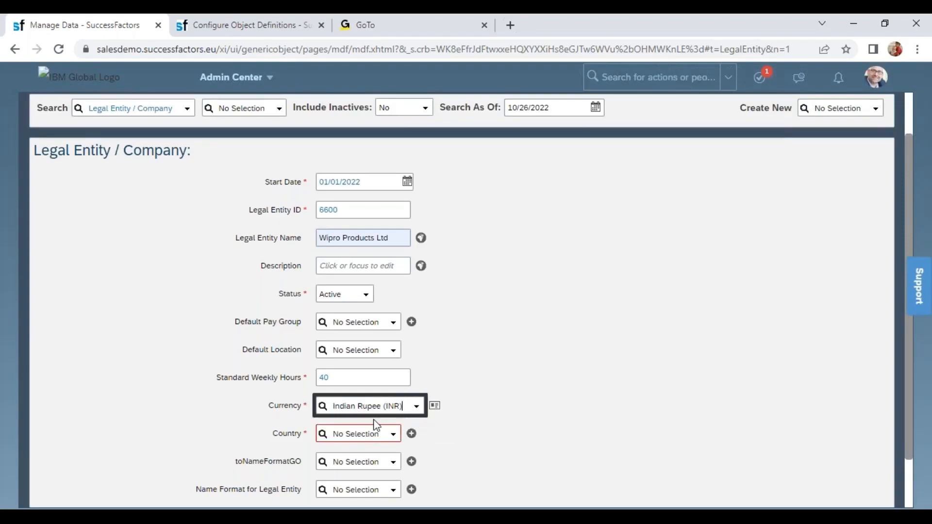
pyautogui.click(363, 433)
pyautogui.write('ind')
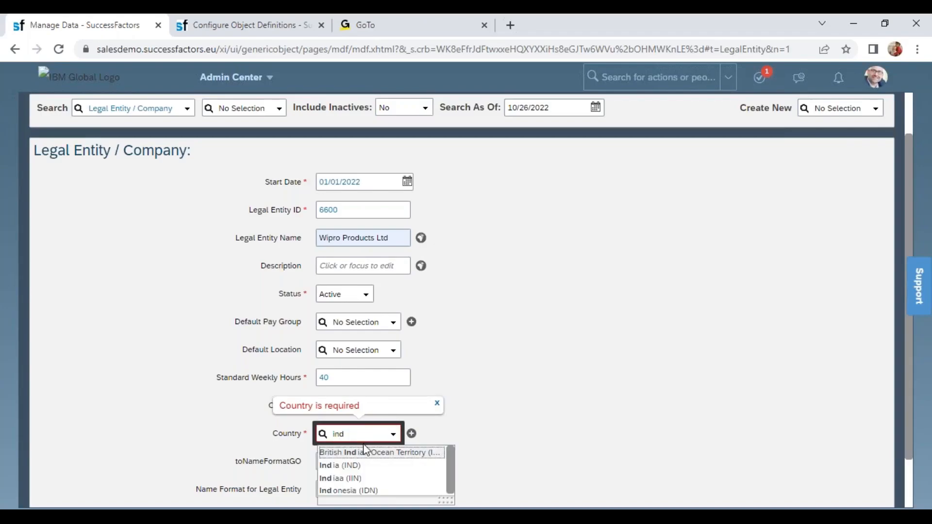
pyautogui.click(361, 466)
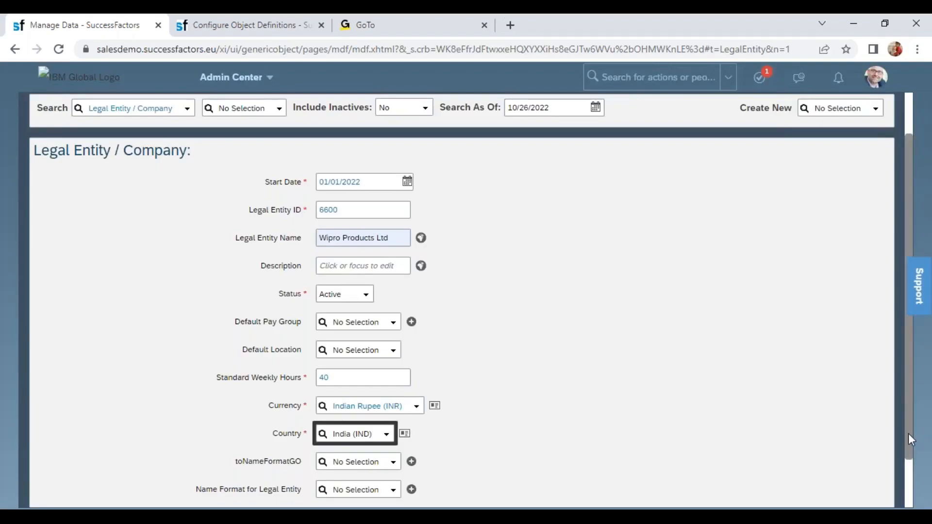
# - Switch to the Excel training workbook and enter a sample full name in cell B111, marking its first and last parts
pyautogui.scroll(-1, 911, 455)
pyautogui.moveTo(243, 404); pyautogui.dragTo(307, 407)
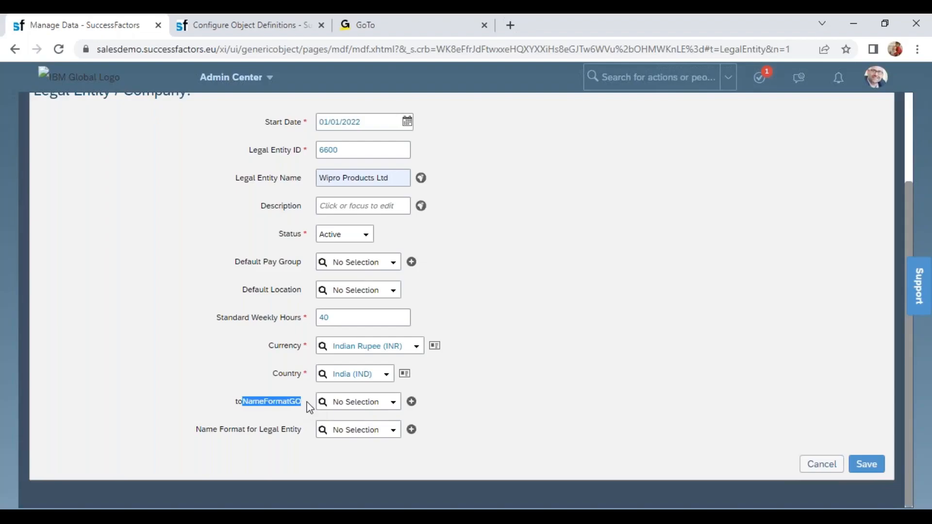
pyautogui.hotkey('alt', 'Tab')
pyautogui.click(316, 442)
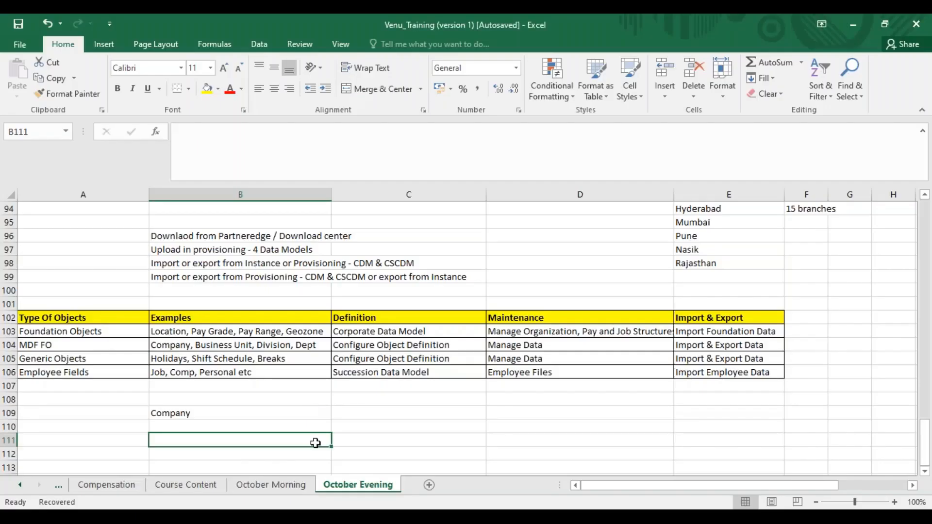
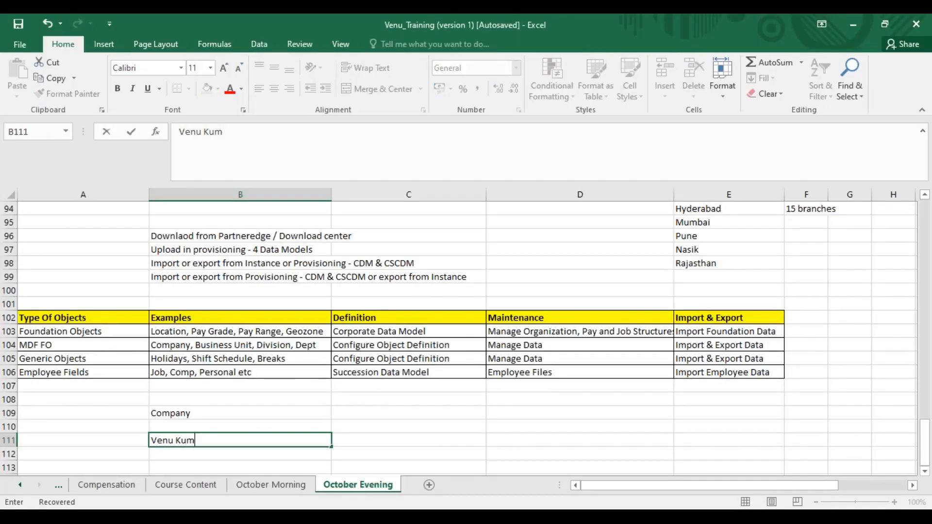
pyautogui.moveTo(173, 440); pyautogui.dragTo(141, 441)
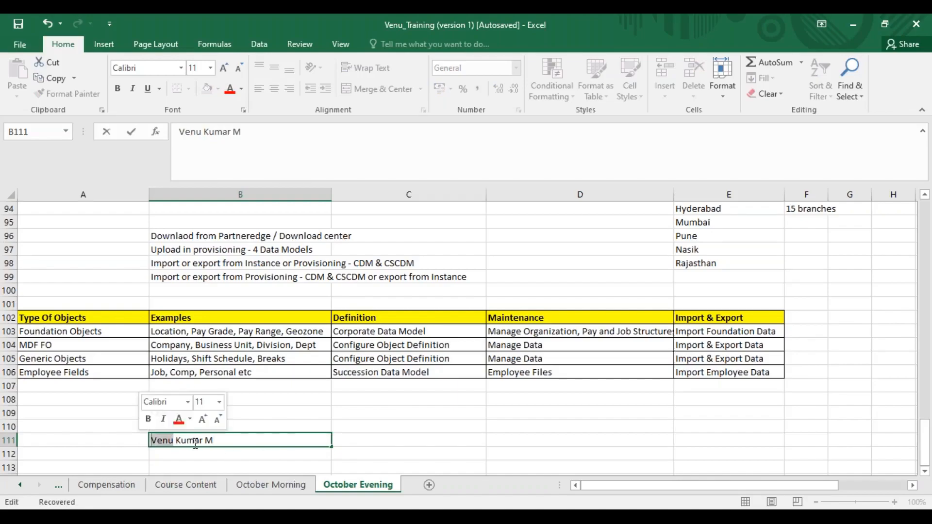
pyautogui.moveTo(202, 441)
pyautogui.mouseDown()
pyautogui.moveTo(179, 441)
pyautogui.moveTo(209, 440)
pyautogui.mouseUp()
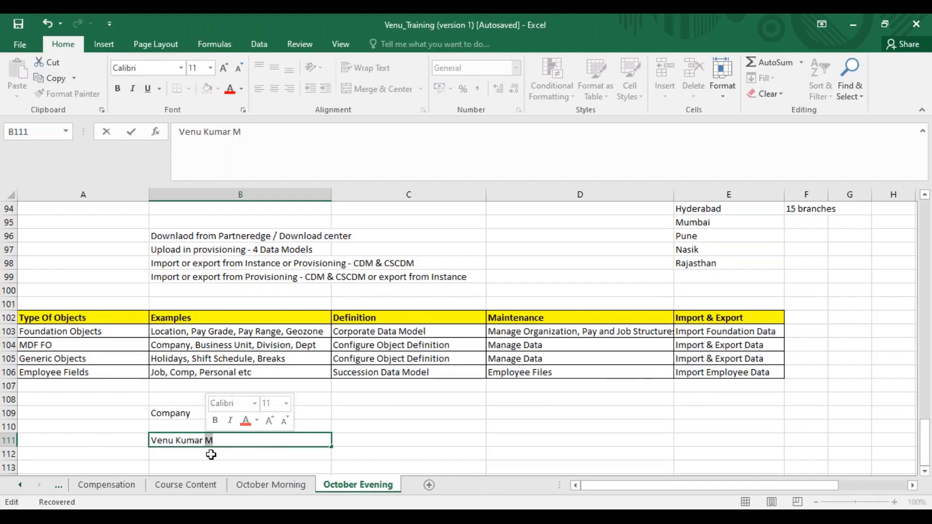
# - Enter the name order First Name Middle Last in cell B113
pyautogui.click(224, 466)
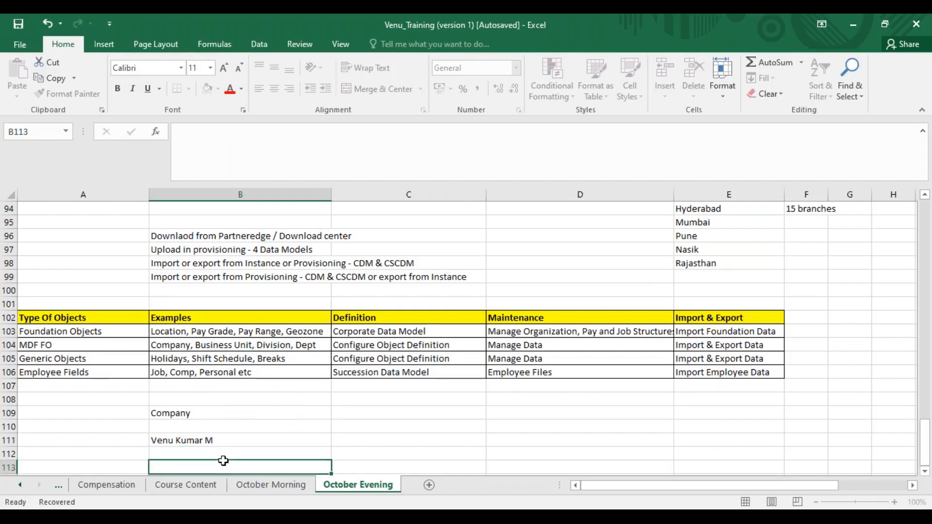
pyautogui.write('First N')
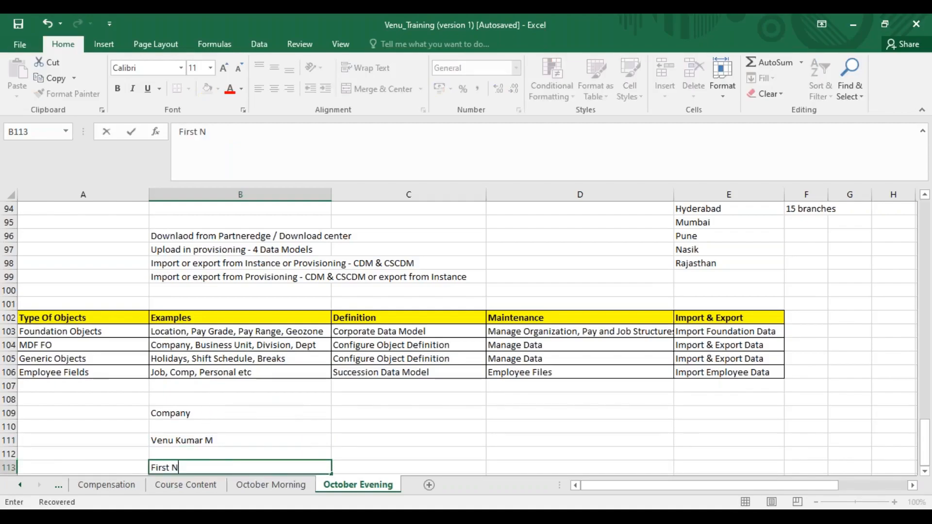
pyautogui.write('ame Middle')
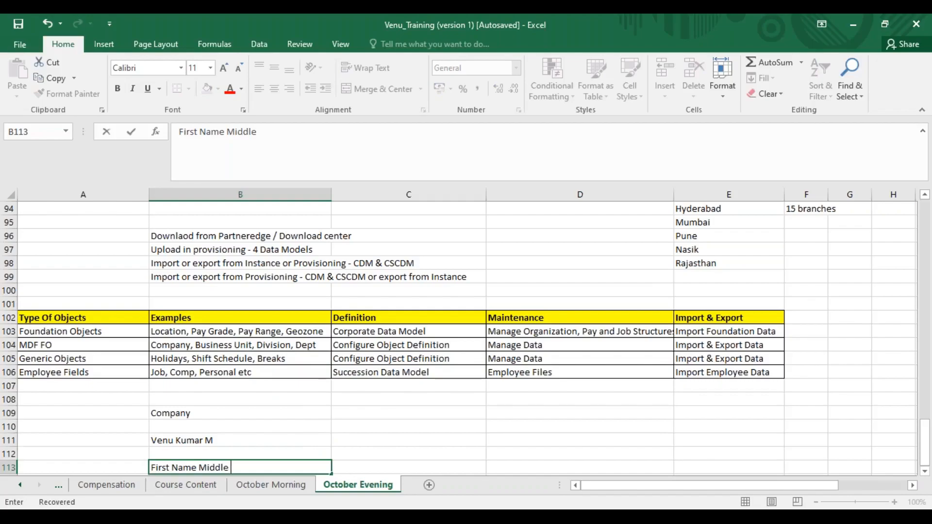
pyautogui.write(' Last')
pyautogui.click(925, 471)
pyautogui.click(926, 471)
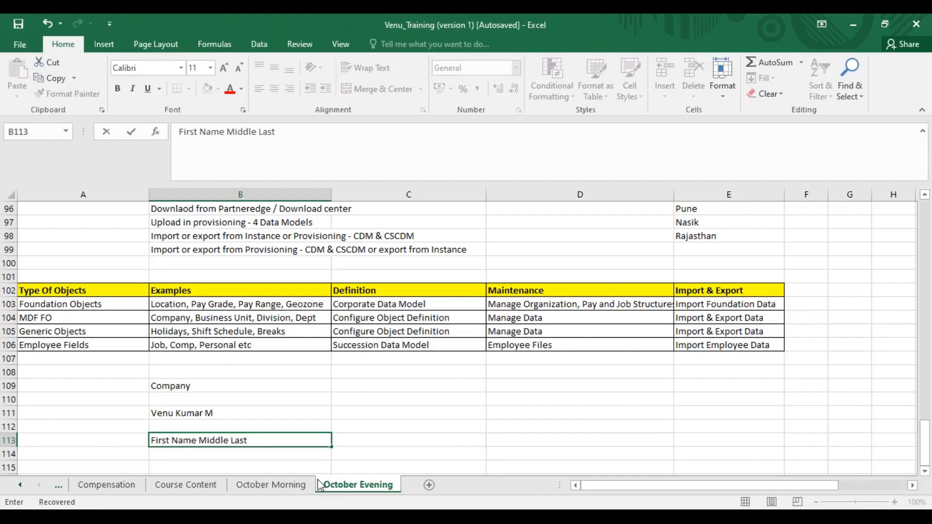
# - Return to SuccessFactors and set the legal entity's toNameFormatGO to First Name, Middle Name, Last Name (06)
pyautogui.hotkey('alt', 'Tab')
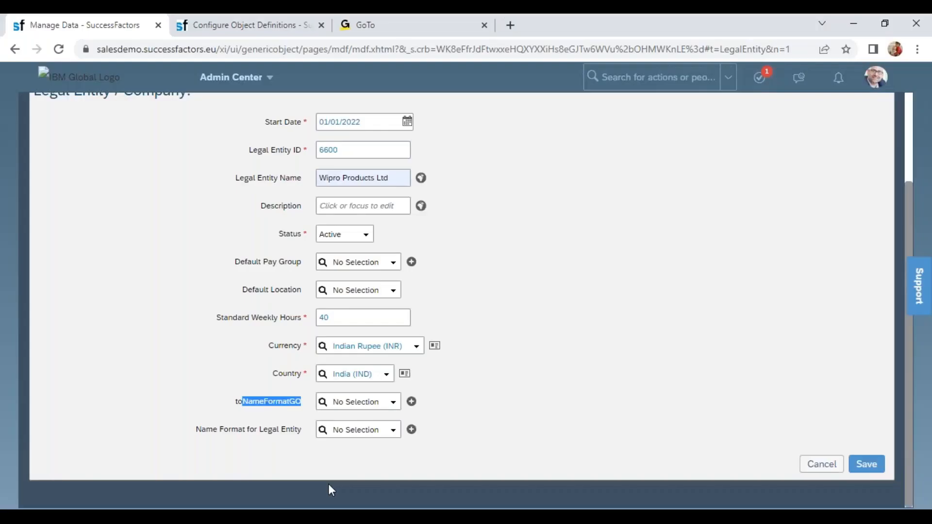
pyautogui.click(387, 408)
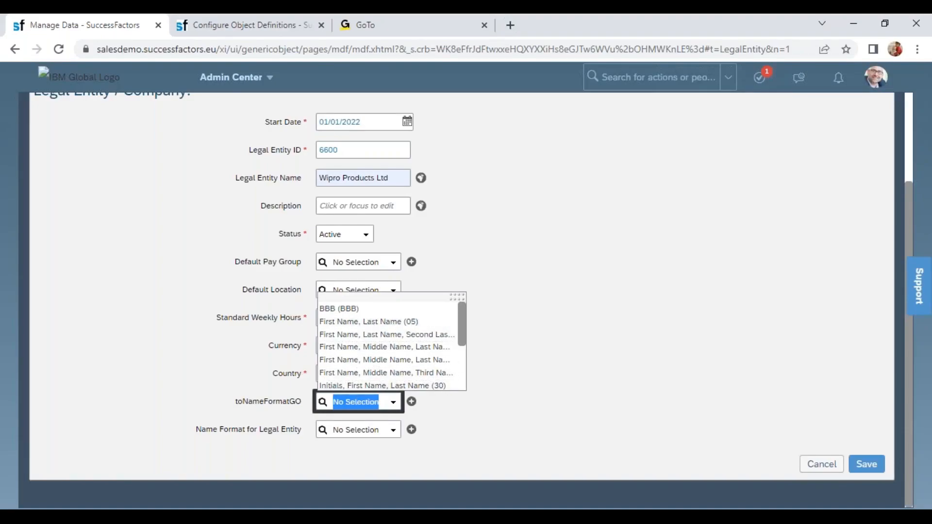
pyautogui.scroll(-1, 462, 339)
pyautogui.scroll(-3, 381, 339)
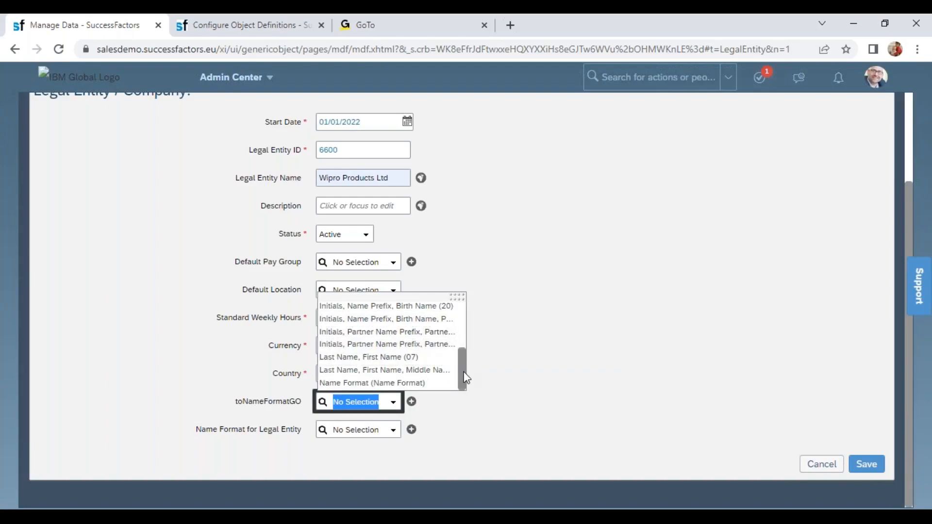
pyautogui.moveTo(462, 378); pyautogui.dragTo(465, 343)
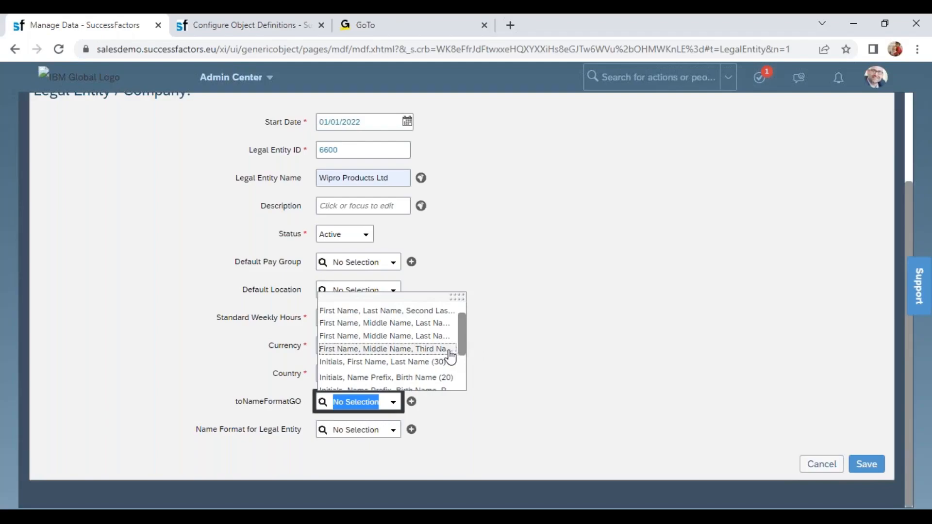
pyautogui.click(399, 324)
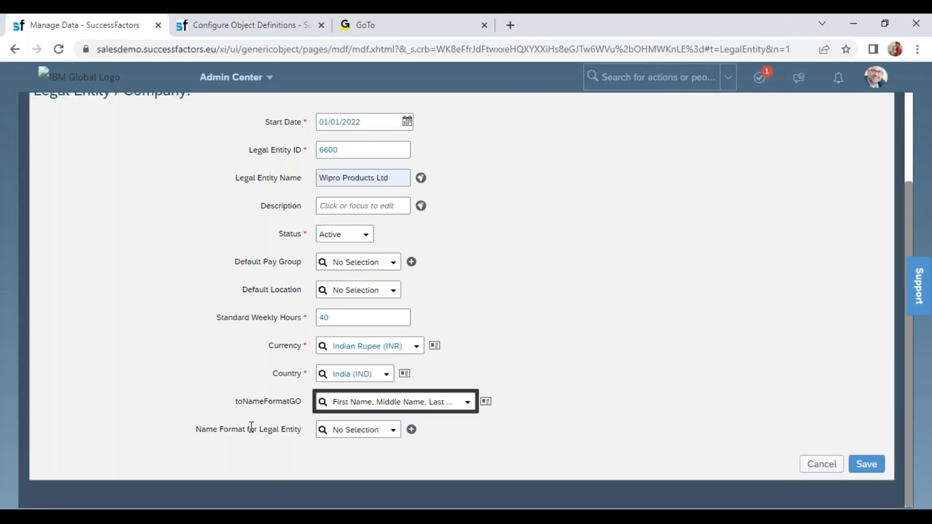
# - Check the options for Name Format for Legal Entity, leave it without a selection, and save the legal entity record
pyautogui.click(288, 429)
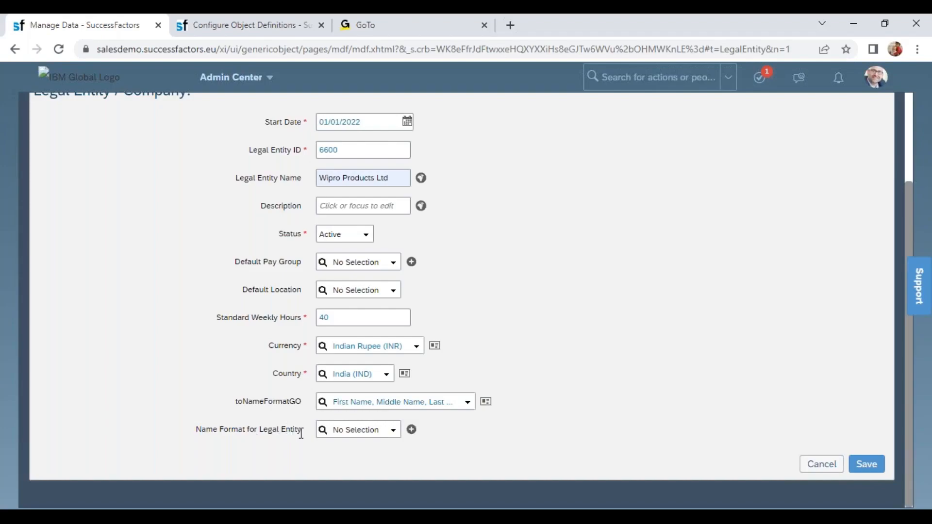
pyautogui.click(376, 403)
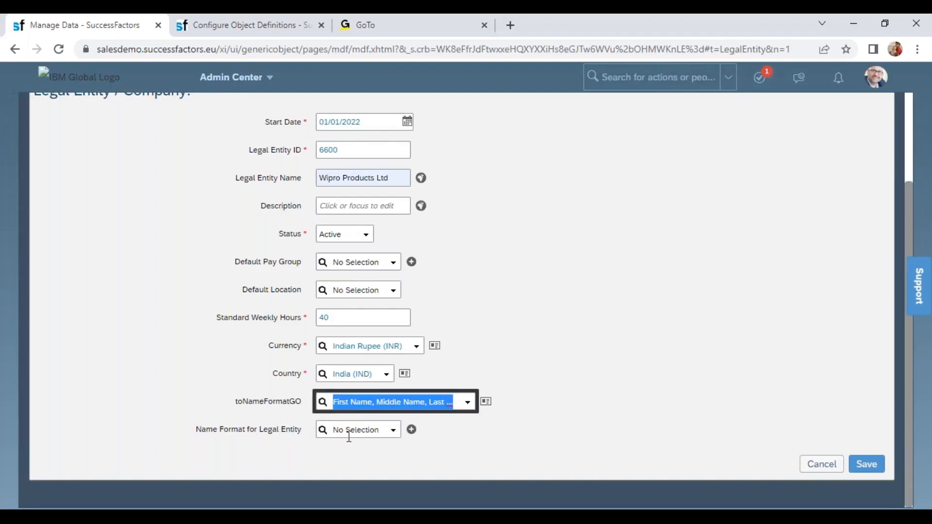
pyautogui.click(393, 433)
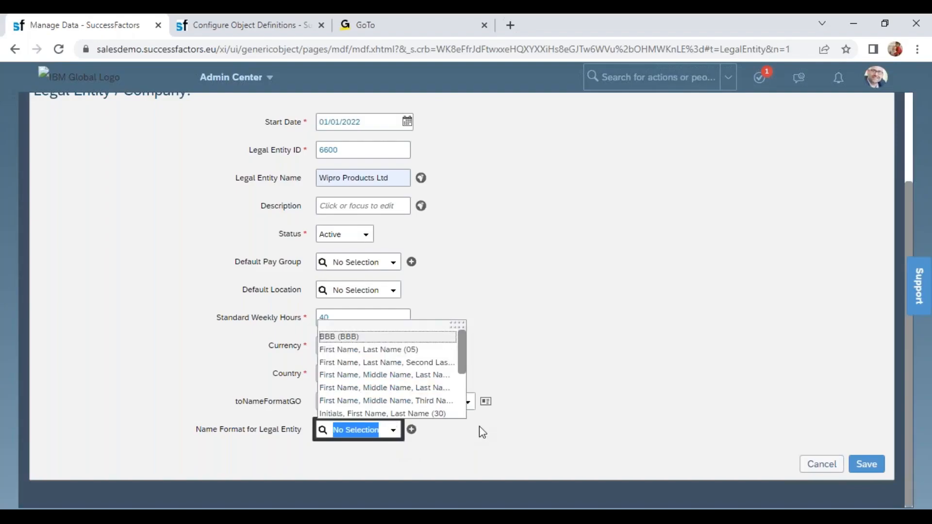
pyautogui.click(529, 425)
pyautogui.click(858, 467)
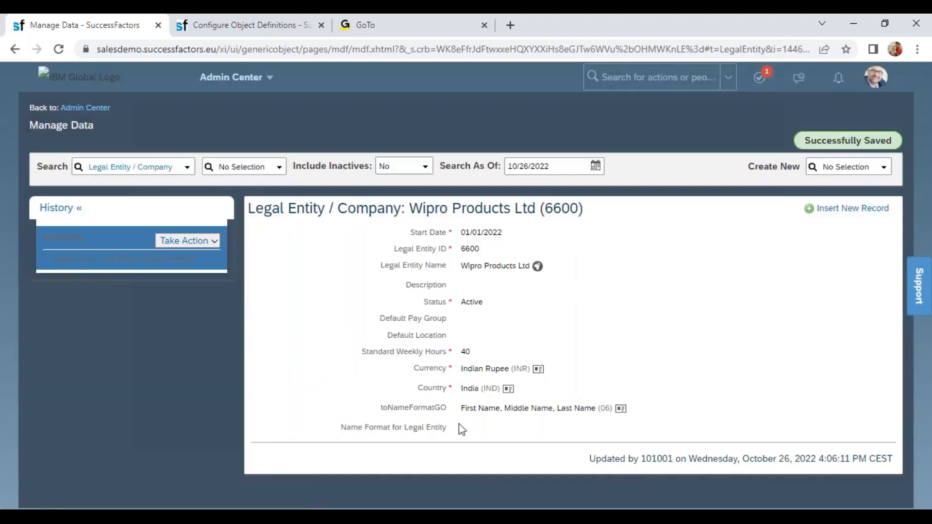
# - Look up legal entity 6600, Wipro Products Ltd, among the Legal Entity / Company records
pyautogui.moveTo(462, 430); pyautogui.dragTo(357, 415)
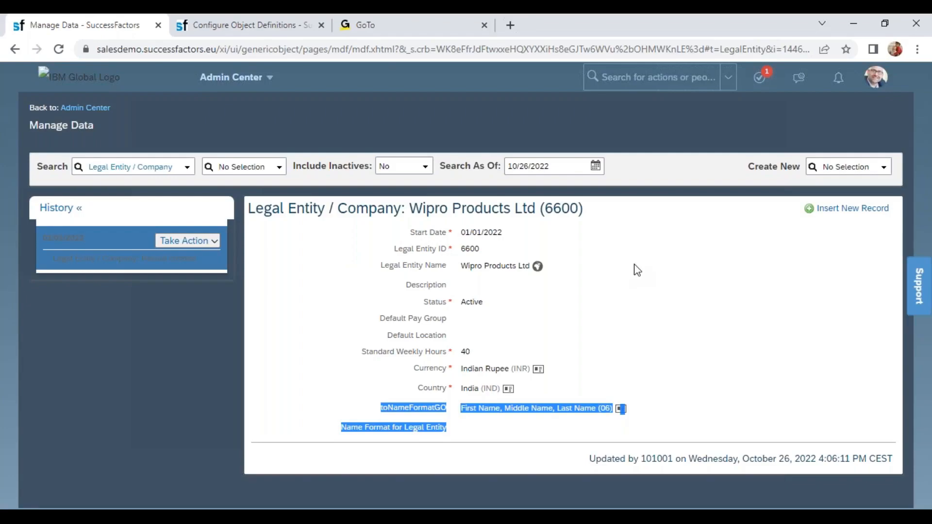
pyautogui.click(245, 168)
pyautogui.write('6600')
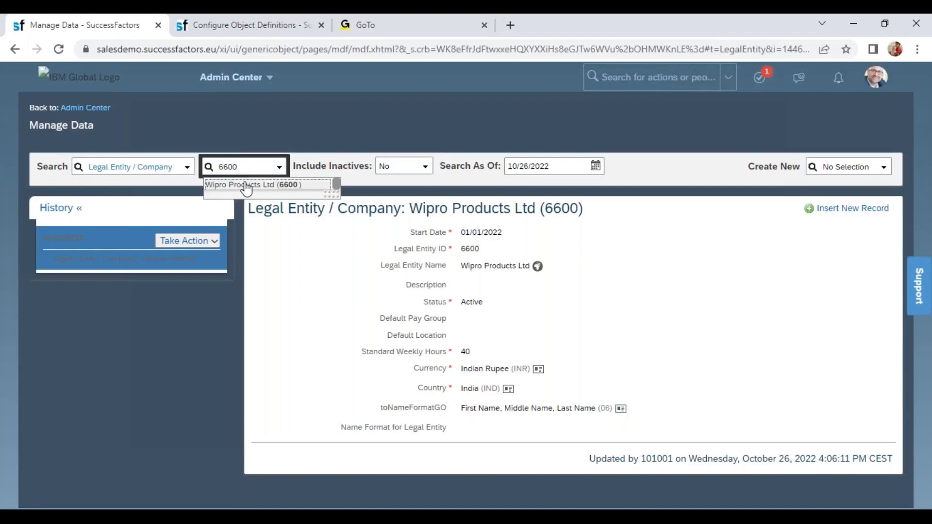
pyautogui.click(246, 184)
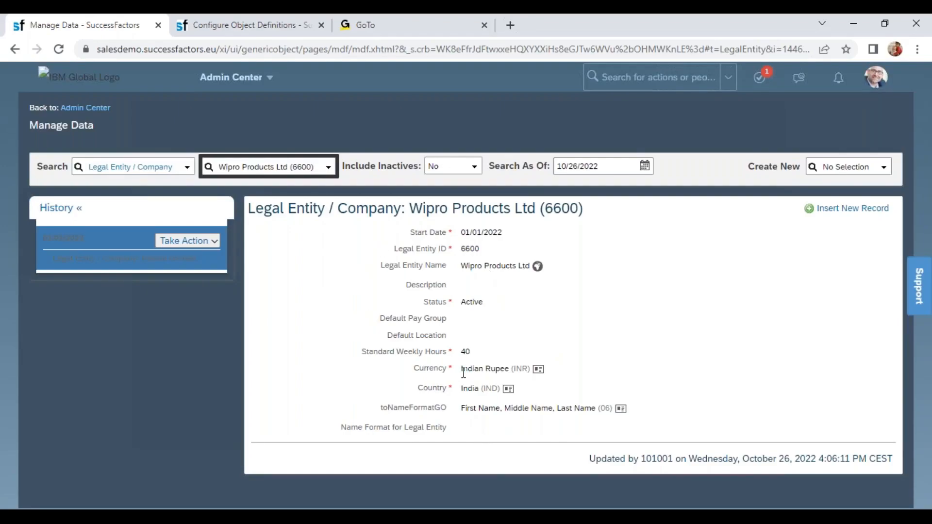
# - Make a correction to the legal entity record, changing its Legal Entity Name to Wipro Products Pvt Ltd, and save it
pyautogui.click(216, 244)
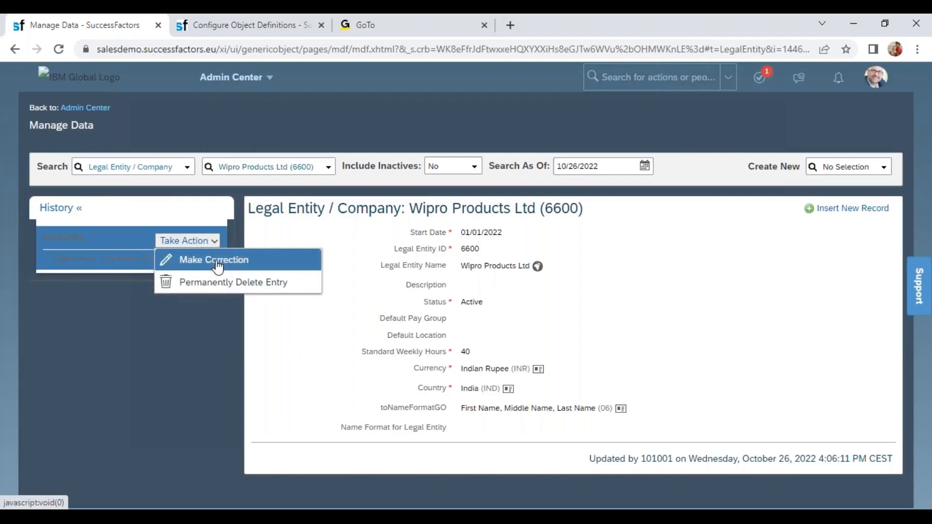
pyautogui.click(218, 262)
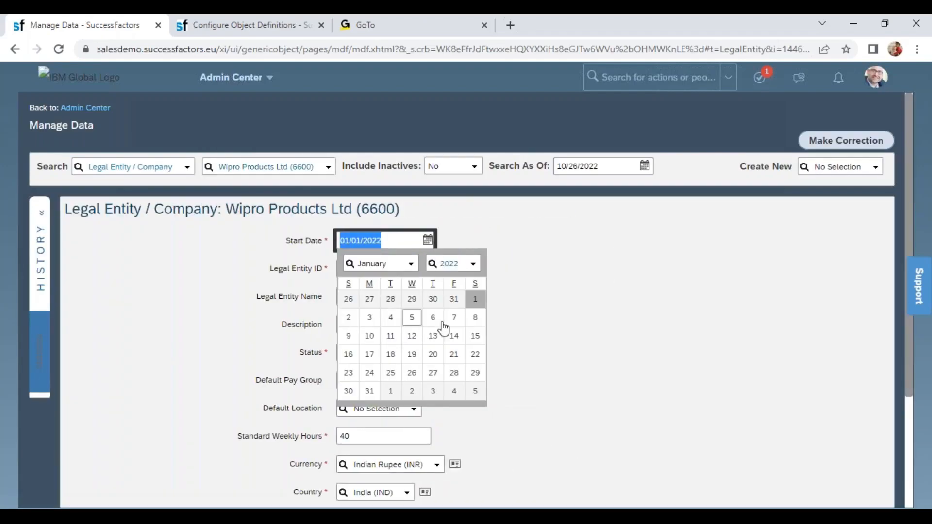
pyautogui.click(632, 329)
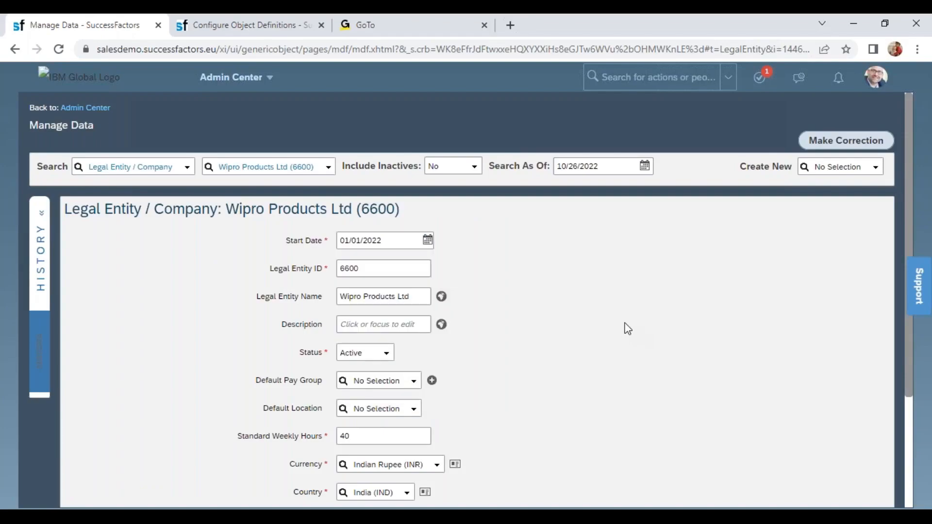
pyautogui.click(381, 297)
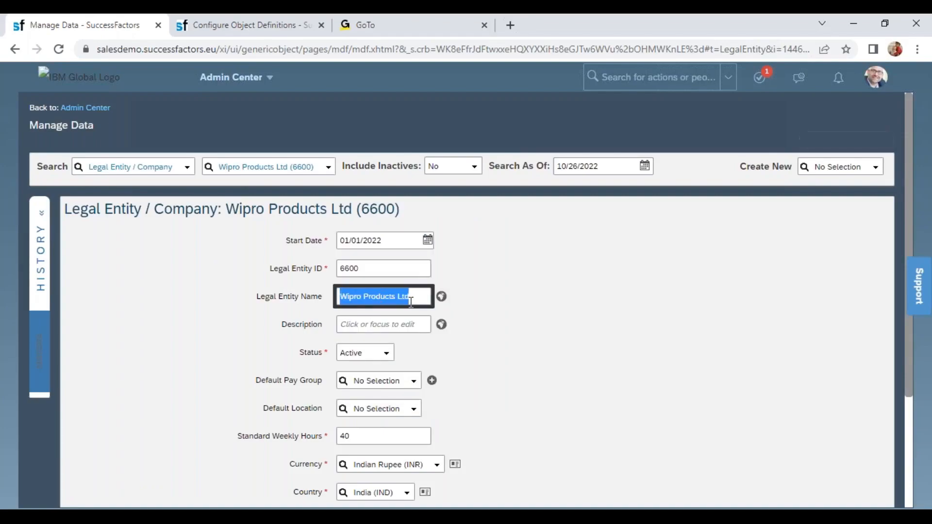
pyautogui.click(422, 300)
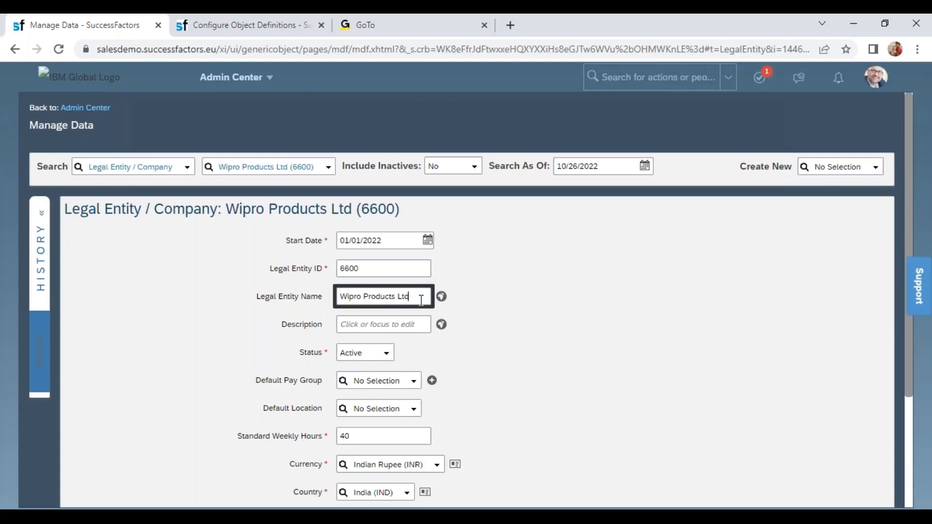
pyautogui.click(399, 297)
pyautogui.write('Pvt')
pyautogui.click(589, 327)
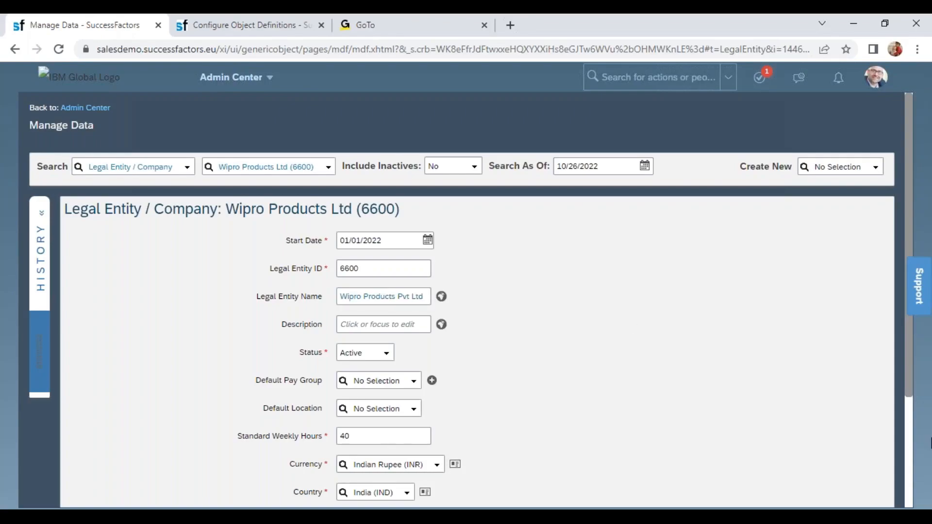
pyautogui.scroll(-3, 908, 464)
pyautogui.click(869, 466)
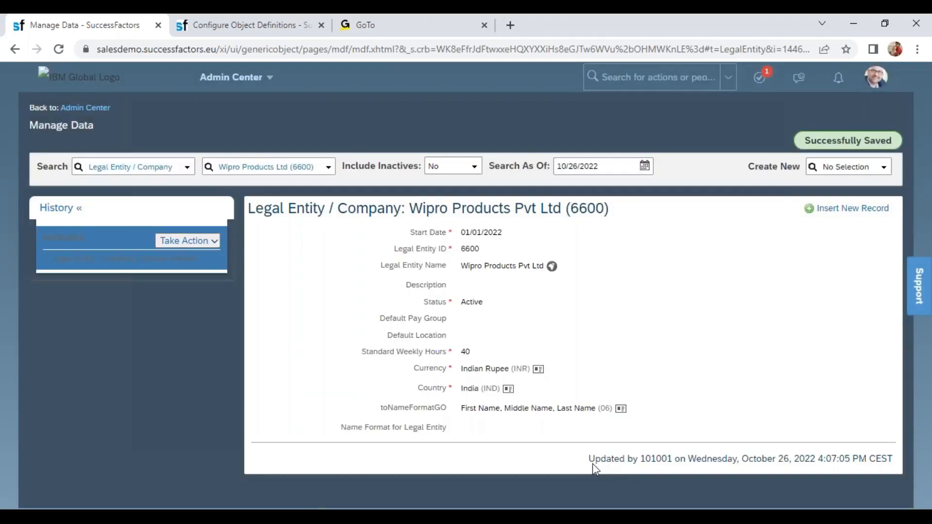
# - Identify who last updated the legal entity by searching for the user ID shown in its update stamp
pyautogui.moveTo(594, 465); pyautogui.dragTo(898, 465)
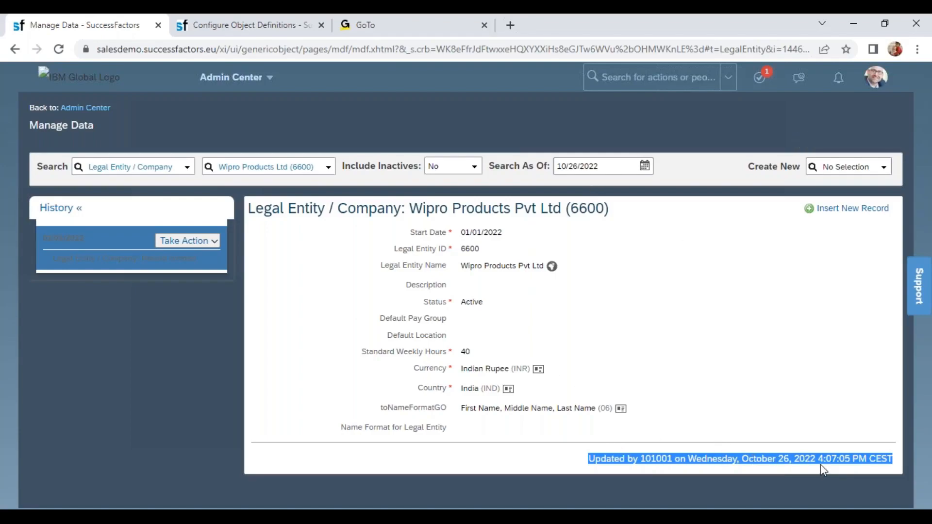
pyautogui.doubleClick(653, 459)
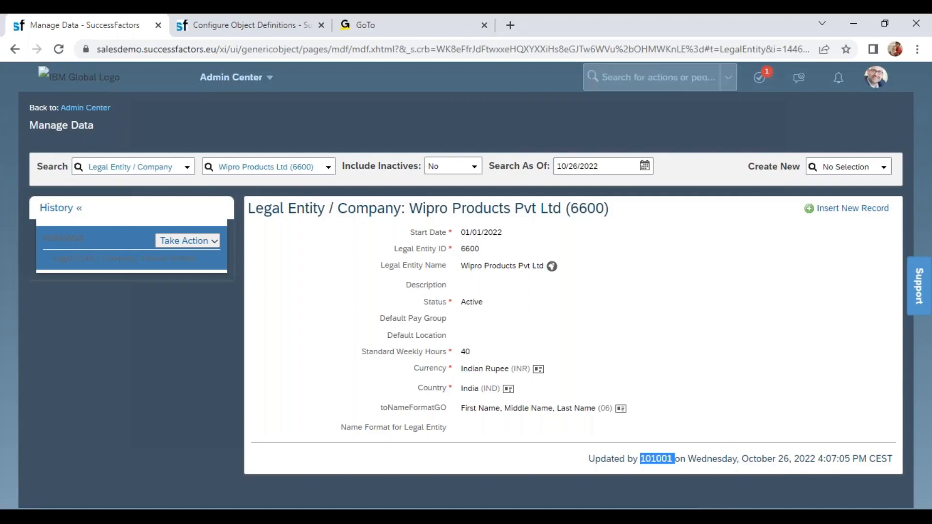
pyautogui.click(599, 78)
pyautogui.write('101001')
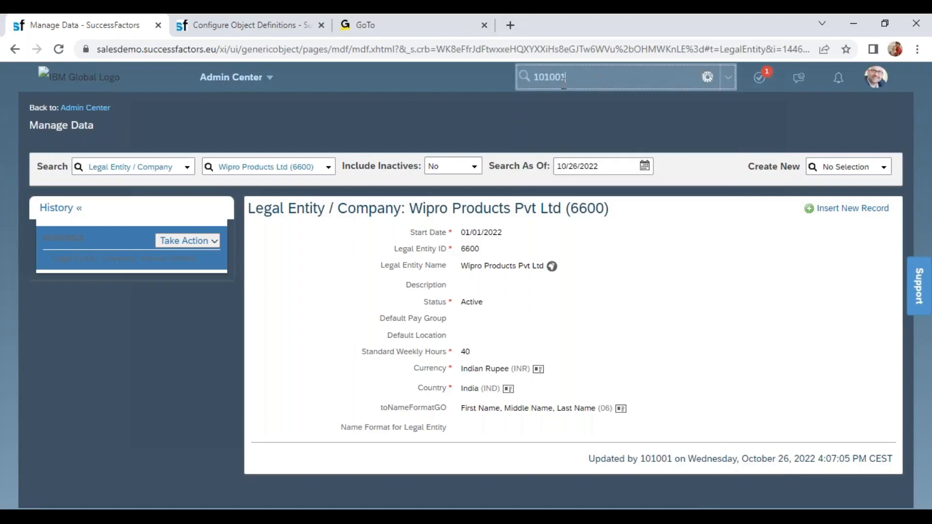
pyautogui.moveTo(589, 116)
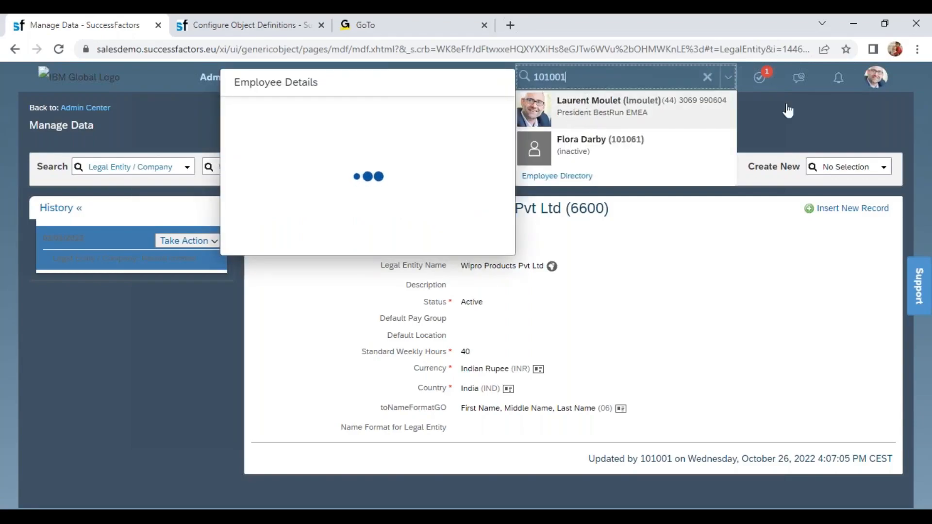
pyautogui.click(837, 127)
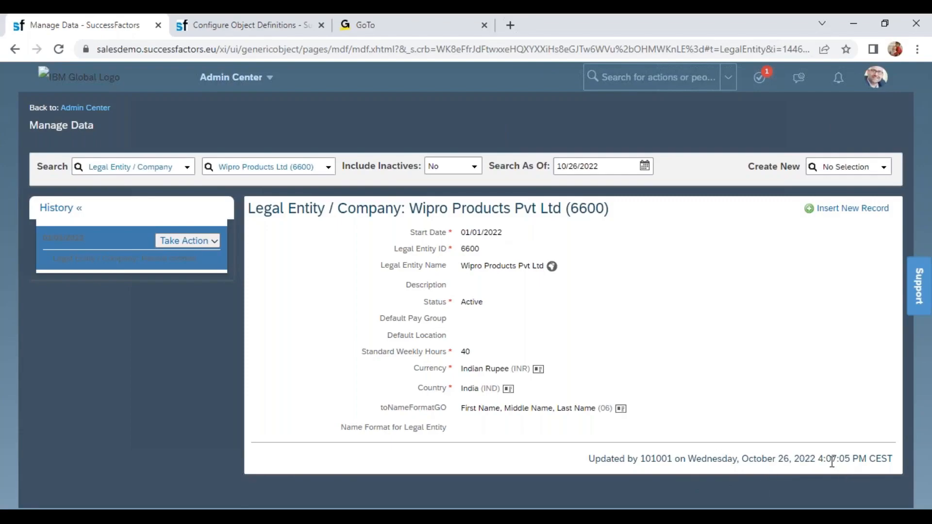
# - Check the record's last update time and the actions available for its history entry
pyautogui.moveTo(826, 459); pyautogui.dragTo(869, 459)
pyautogui.click(835, 477)
pyautogui.moveTo(815, 459); pyautogui.dragTo(860, 459)
pyautogui.click(201, 243)
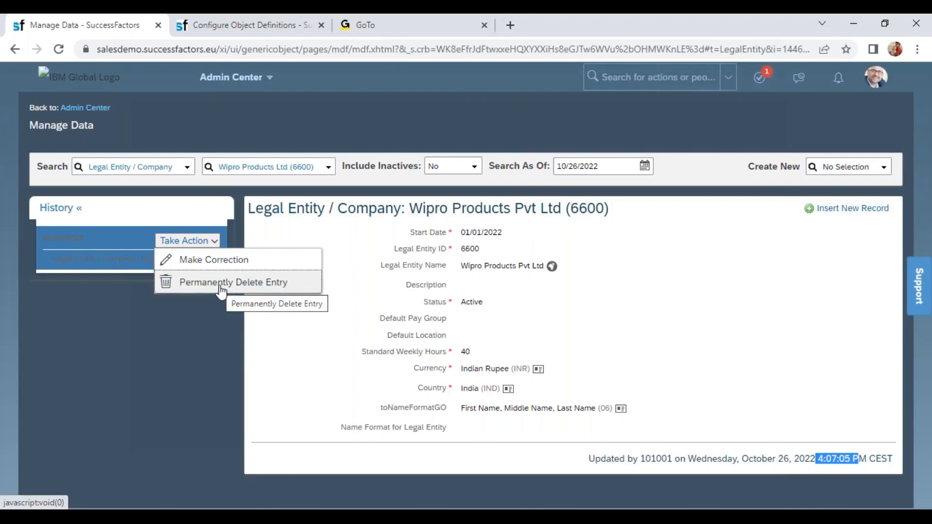
pyautogui.click(563, 316)
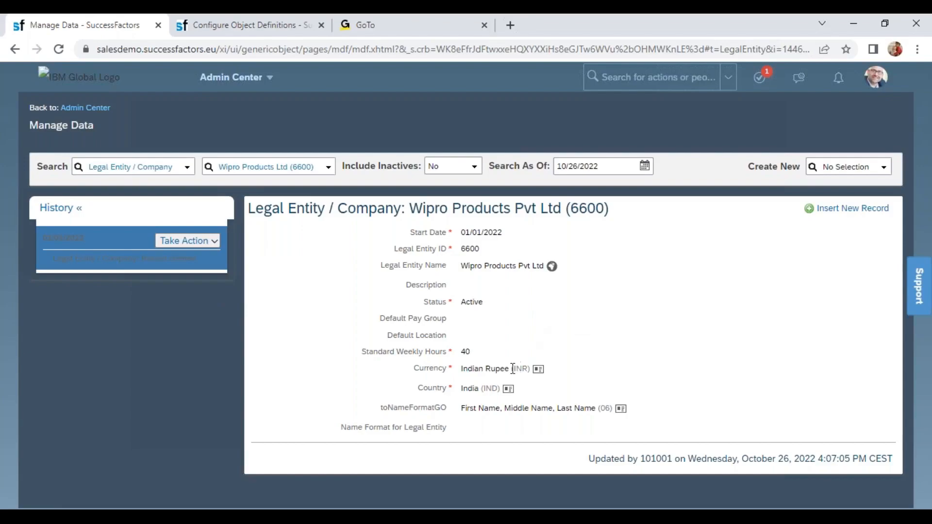
# - Insert a new record for the legal entity with the effective date 06/01/2022
pyautogui.moveTo(395, 351); pyautogui.dragTo(485, 356)
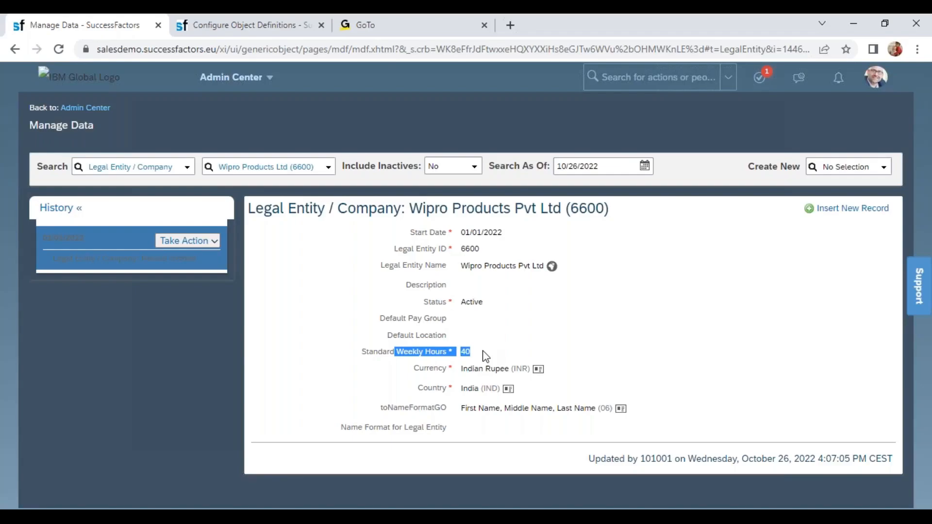
pyautogui.click(835, 214)
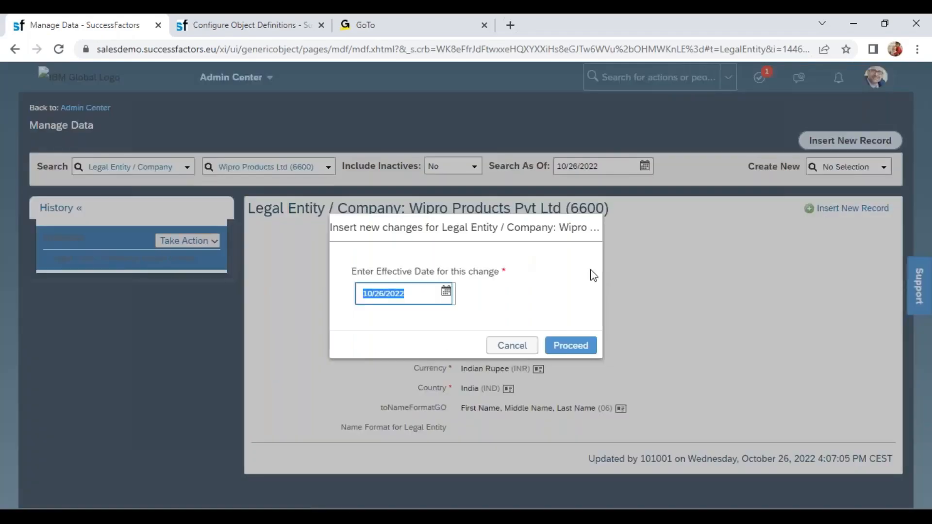
pyautogui.click(446, 292)
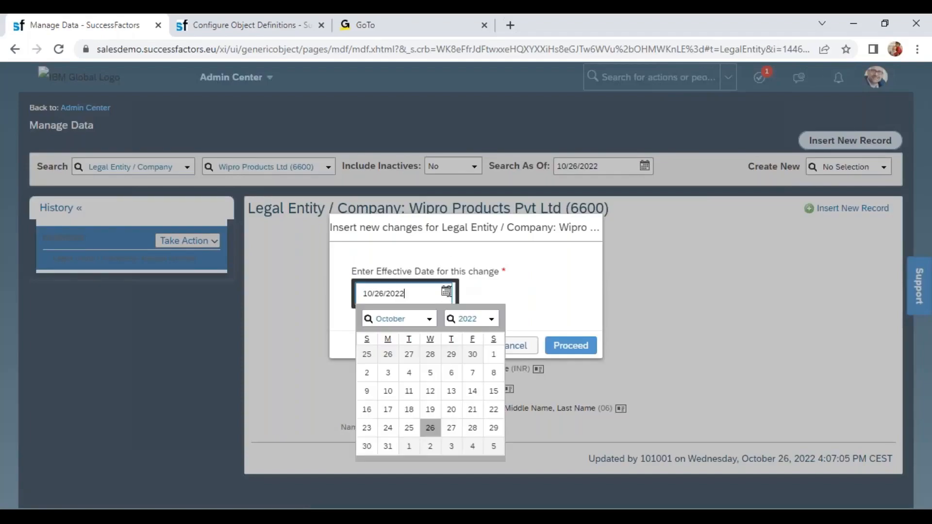
pyautogui.click(430, 319)
pyautogui.click(389, 214)
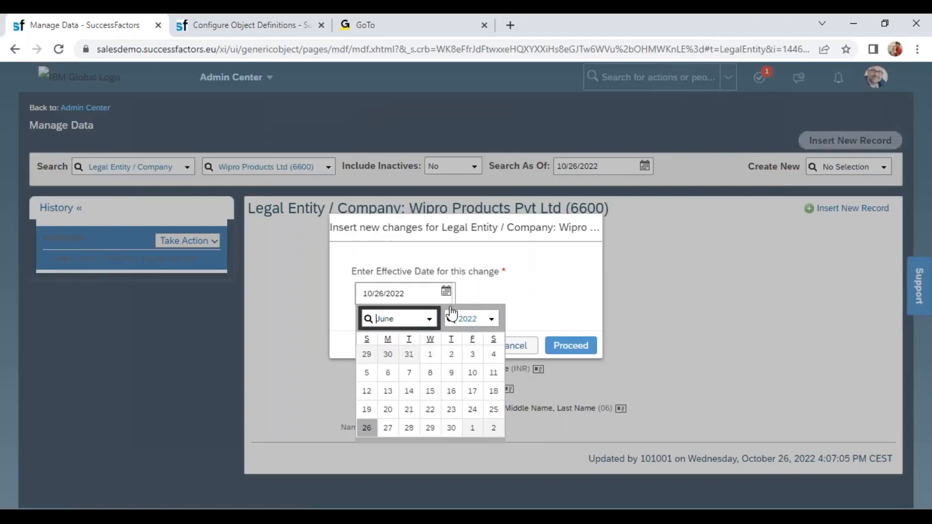
pyautogui.click(447, 358)
pyautogui.click(568, 347)
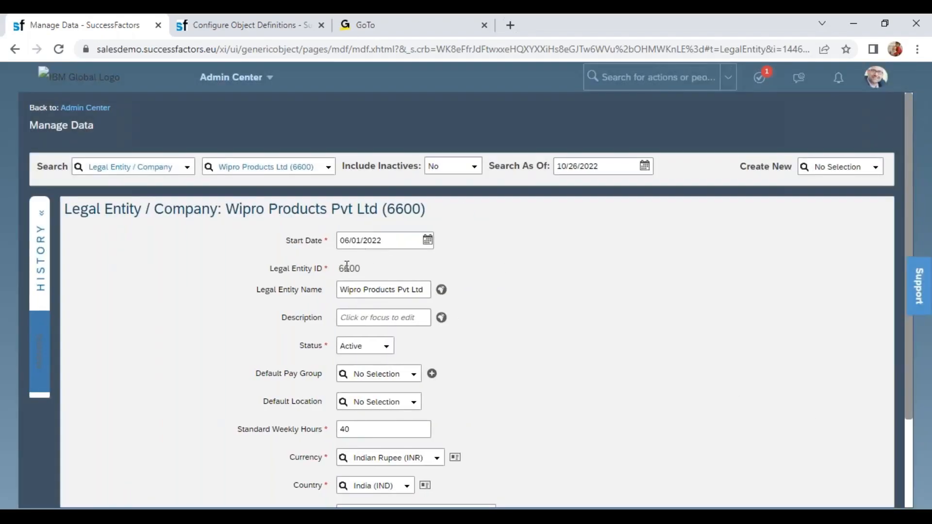
# - Set Standard Weekly Hours to 45 in the new legal entity record and save it
pyautogui.moveTo(334, 271); pyautogui.dragTo(385, 271)
pyautogui.scroll(-1, 912, 378)
pyautogui.click(386, 379)
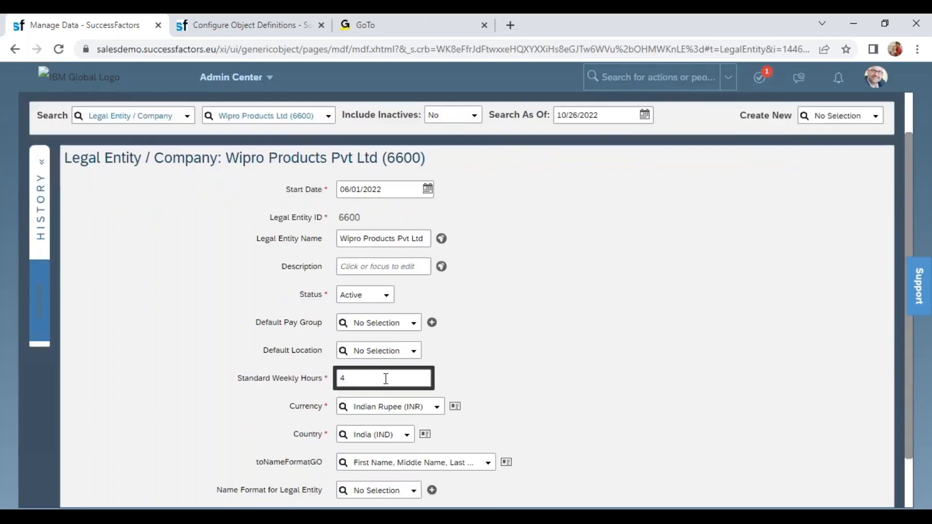
pyautogui.click(691, 387)
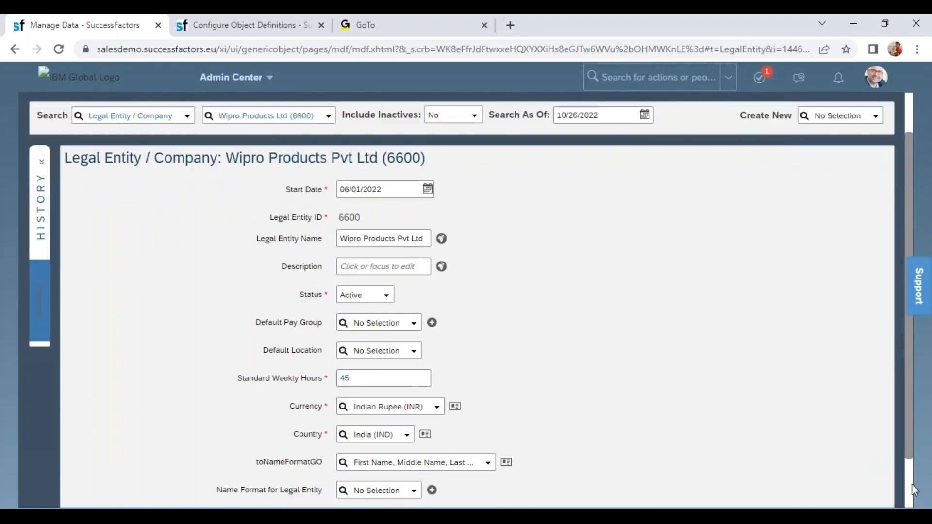
pyautogui.scroll(-1, 913, 486)
pyautogui.click(873, 464)
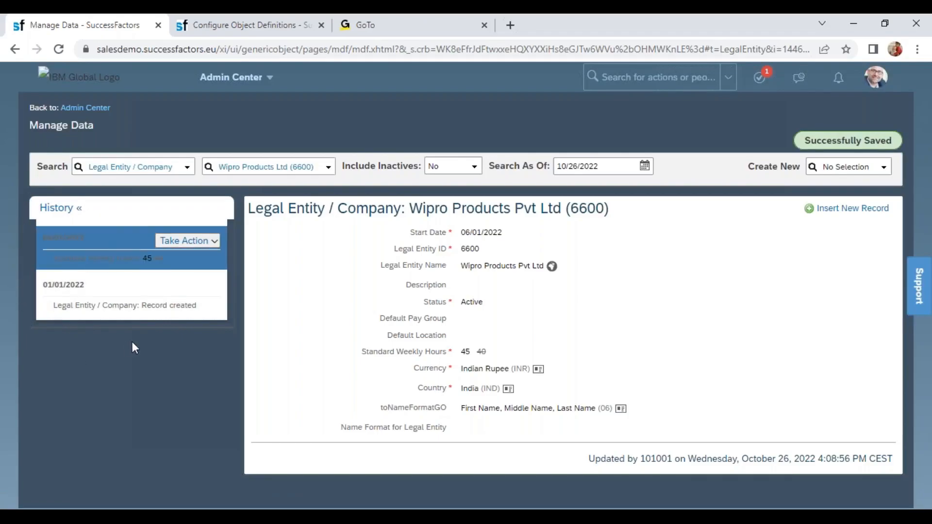
# - Compare the Standard Weekly Hours in the 01/01/2022 and 06/01/2022 history entries
pyautogui.click(83, 291)
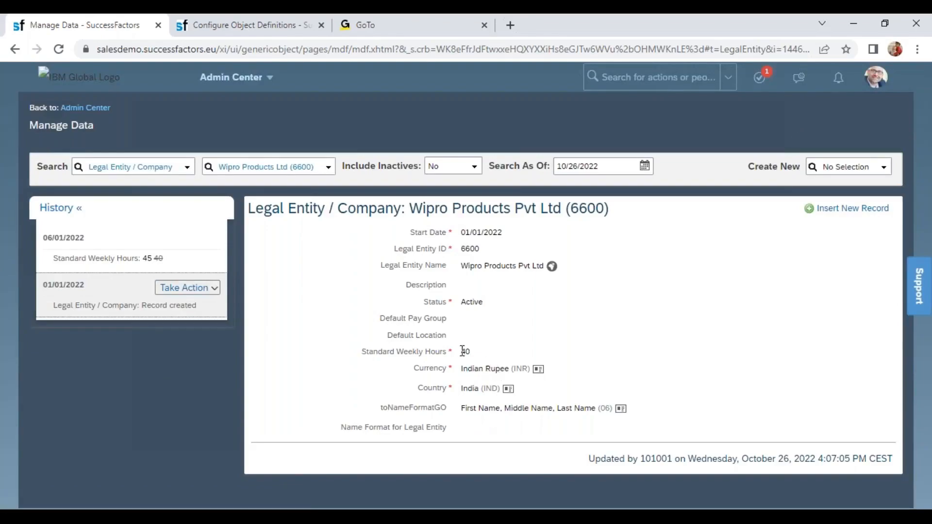
pyautogui.doubleClick(464, 351)
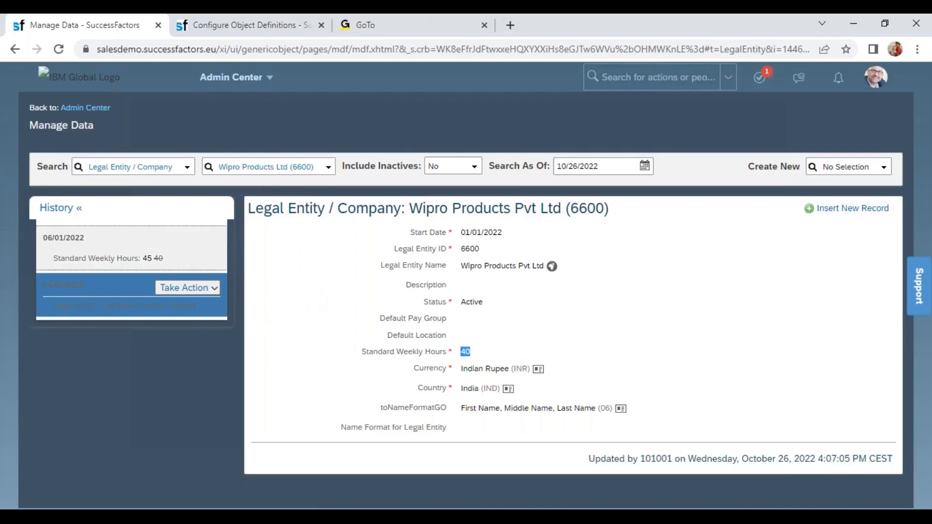
pyautogui.click(148, 245)
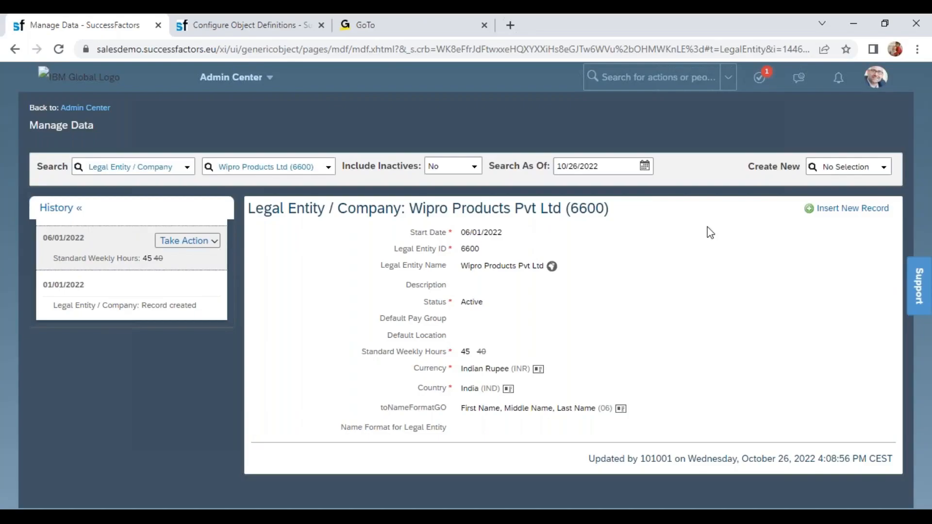
# - Insert another legal entity record effective 10/01/2022 with the status Inactive, save it and view its history entry
pyautogui.click(826, 210)
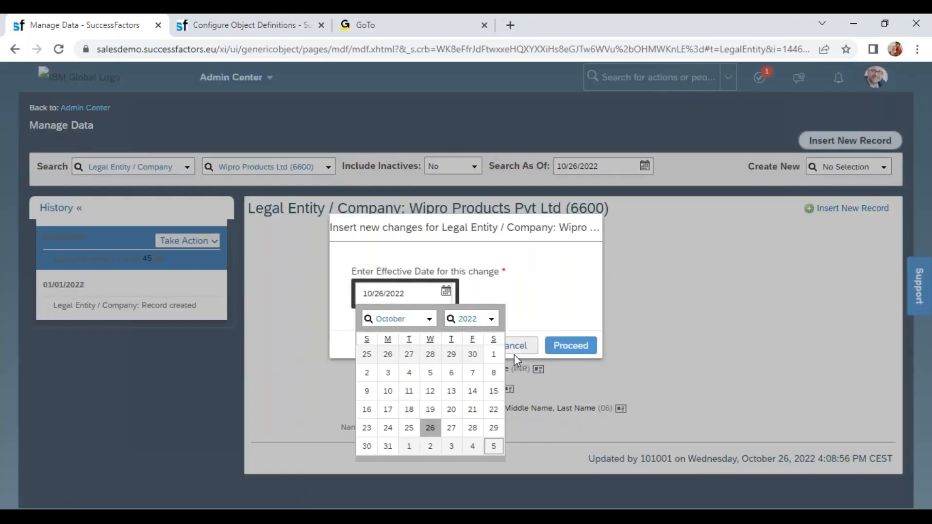
pyautogui.click(493, 354)
pyautogui.click(572, 342)
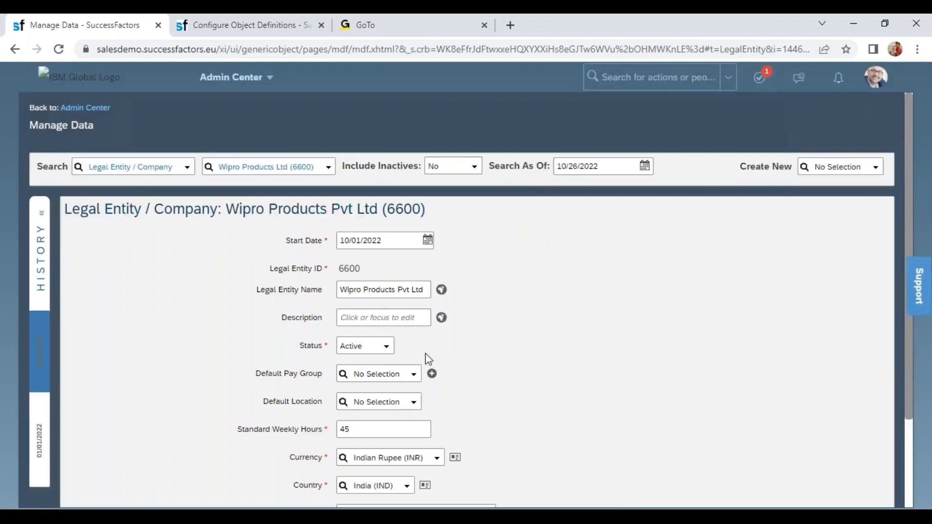
pyautogui.click(391, 355)
pyautogui.click(371, 377)
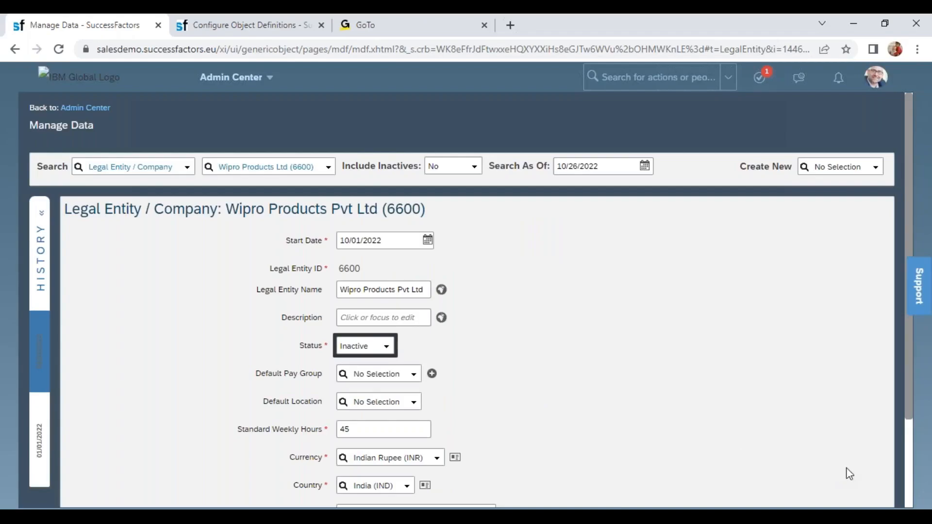
pyautogui.click(907, 488)
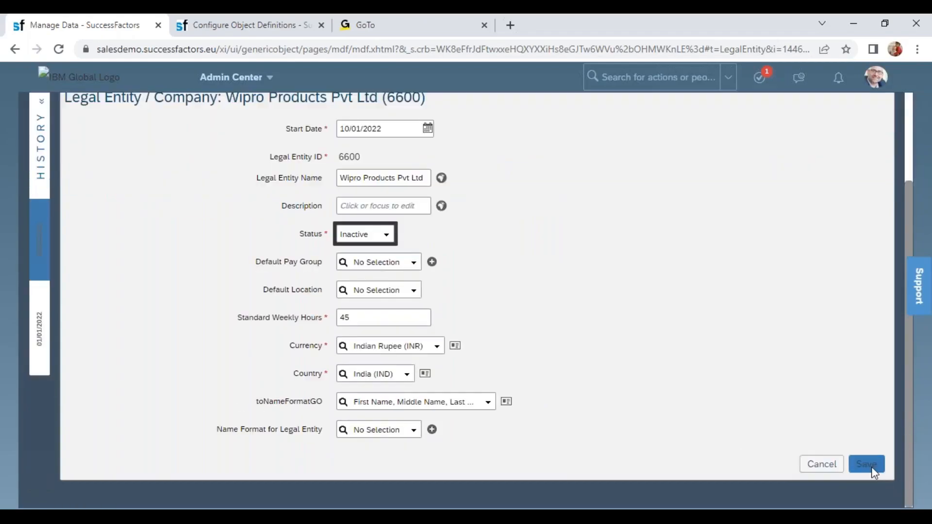
pyautogui.click(870, 469)
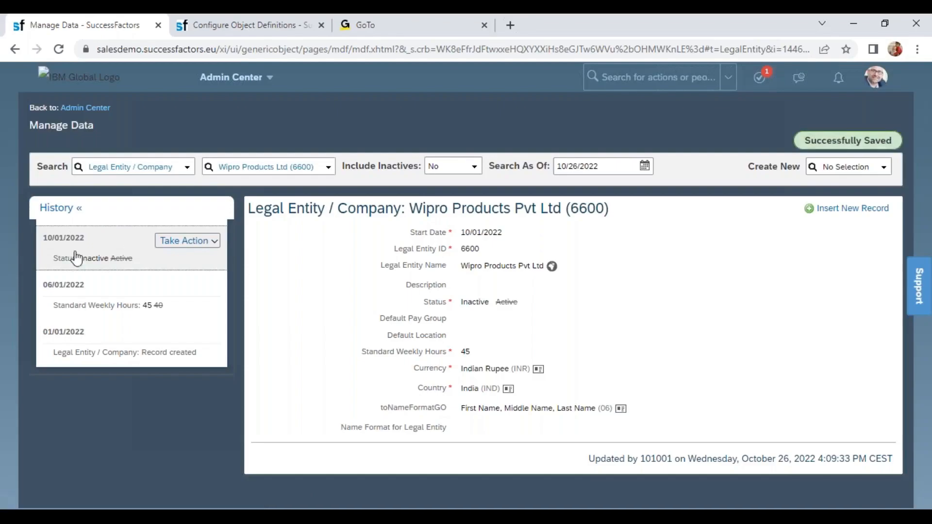
pyautogui.click(124, 265)
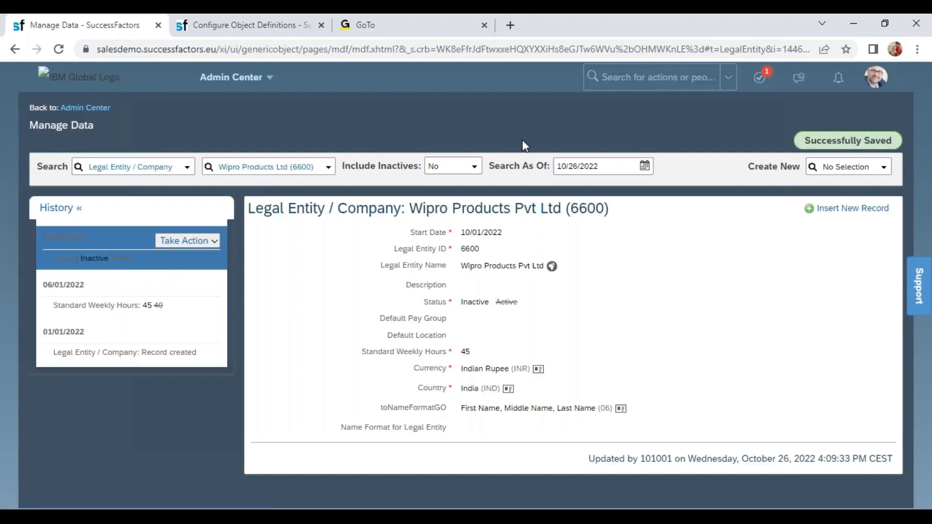
# - Search the available actions for "man data", expand the full list of matches and open Manage Data
pyautogui.write('man d')
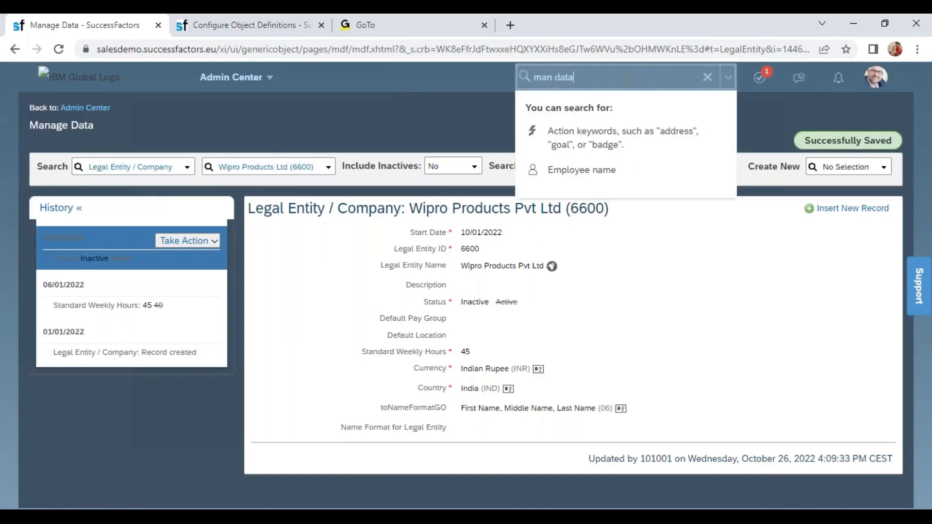
pyautogui.write('ata')
pyautogui.press('Return')
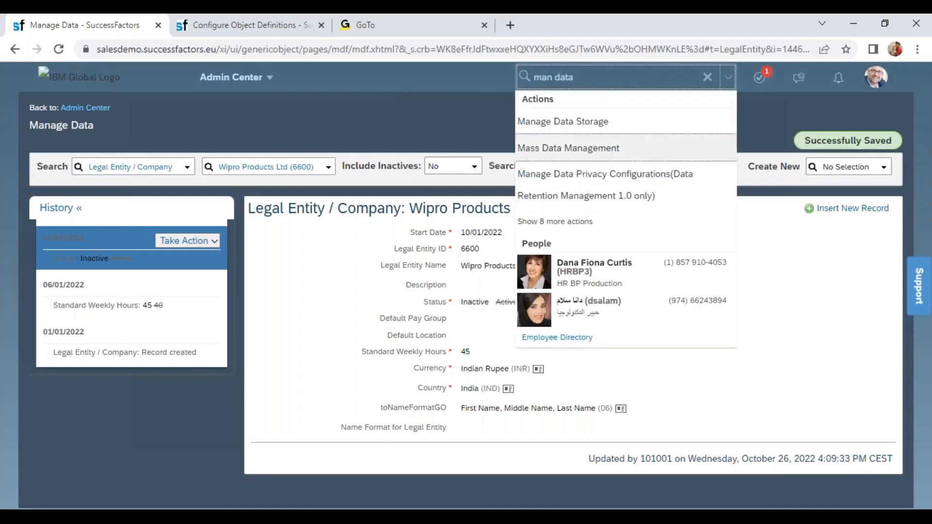
pyautogui.click(604, 223)
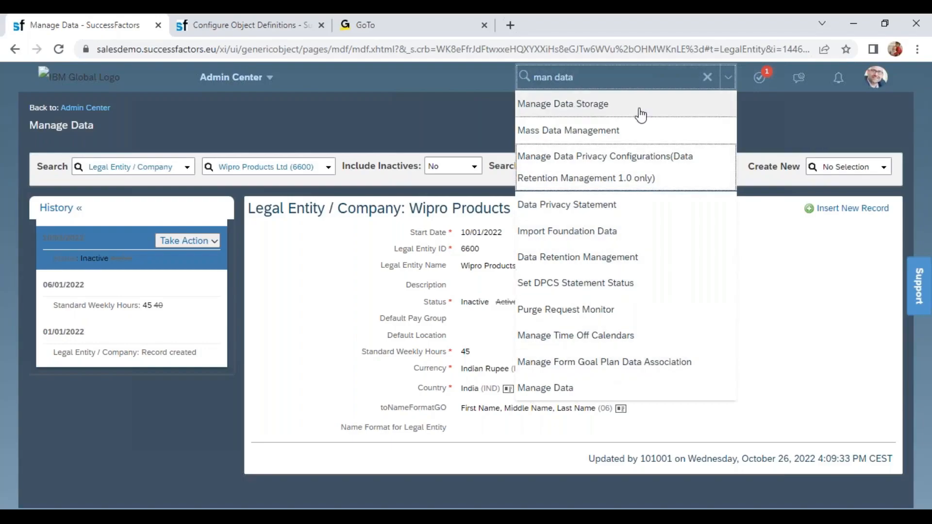
pyautogui.click(562, 392)
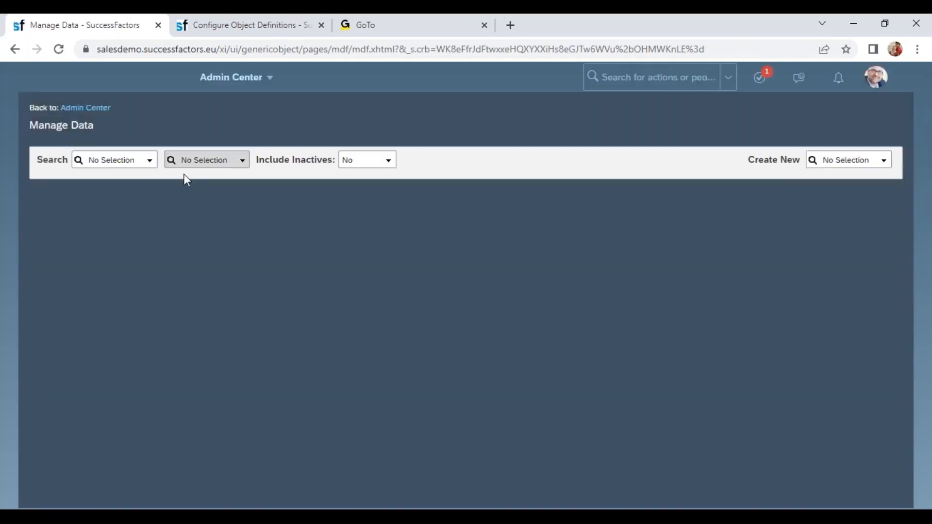
# - Choose Legal Entity / Company as the object type and search for record 6600 with inactives excluded
pyautogui.click(106, 161)
pyautogui.write('dompa')
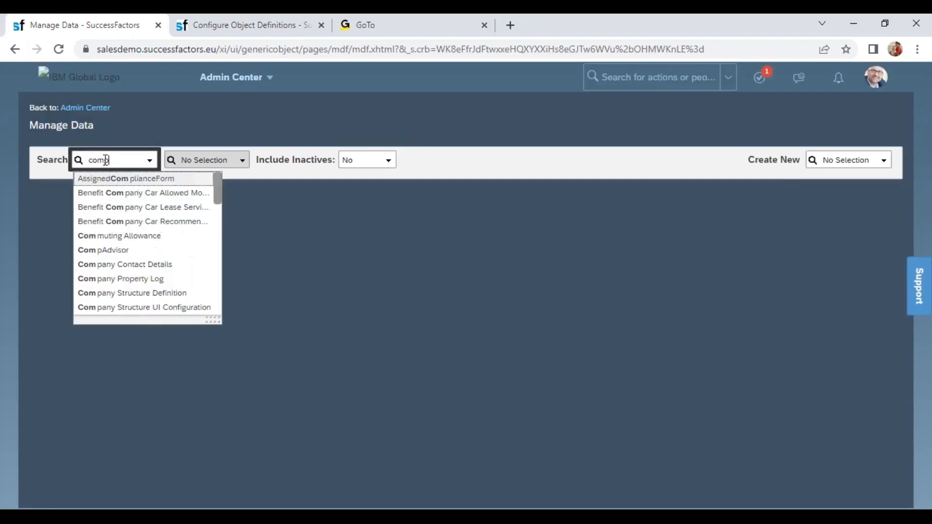
pyautogui.write('ny')
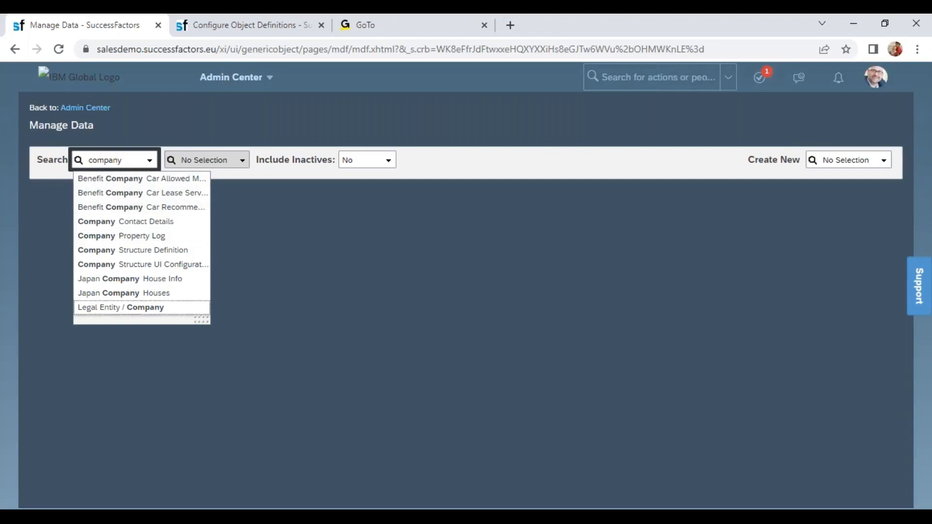
pyautogui.click(153, 311)
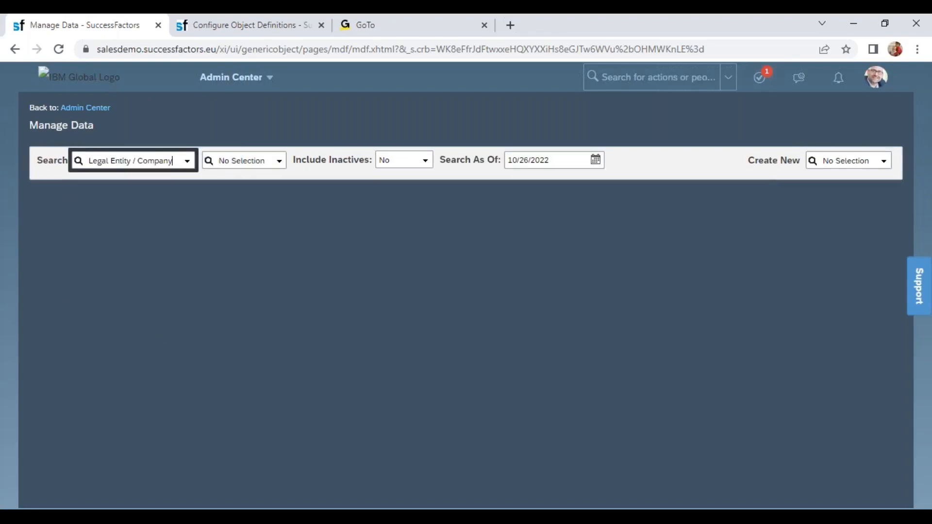
pyautogui.click(237, 152)
pyautogui.write('6600')
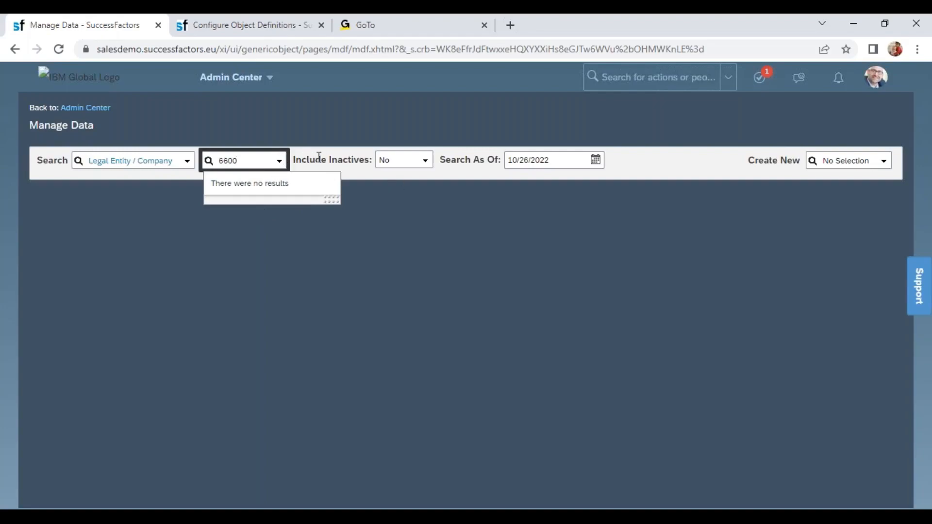
# - Set Include Inactives to Yes, search for 6600 again and open the Wipro Products Pvt Ltd (6600) record
pyautogui.click(430, 169)
pyautogui.click(408, 193)
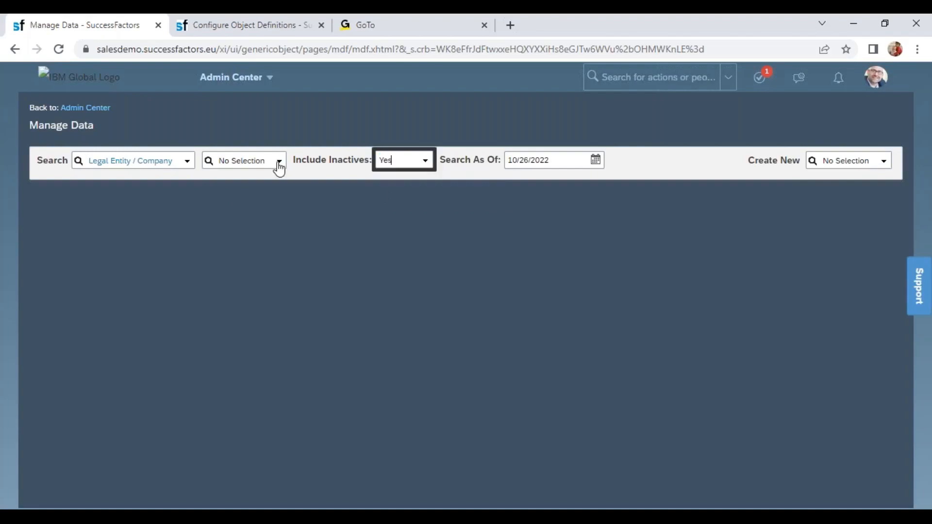
pyautogui.click(253, 160)
pyautogui.write('6')
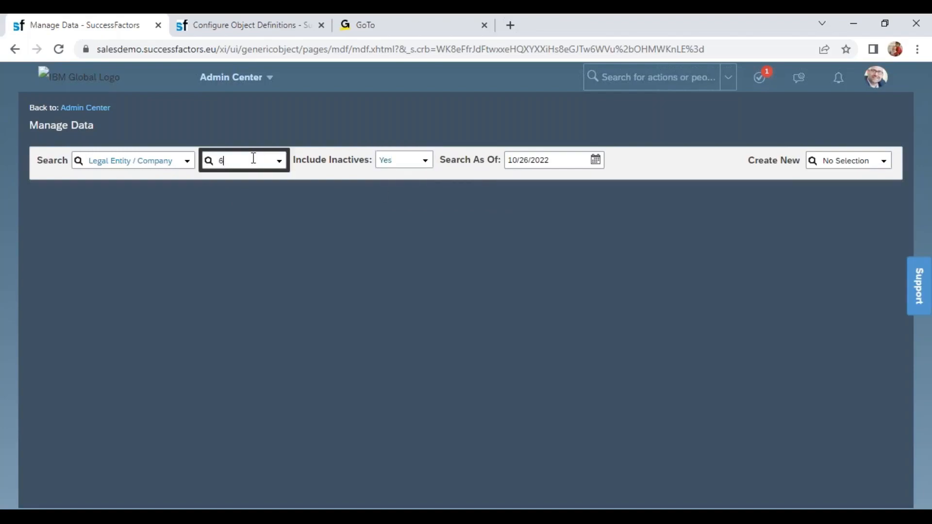
pyautogui.write('600')
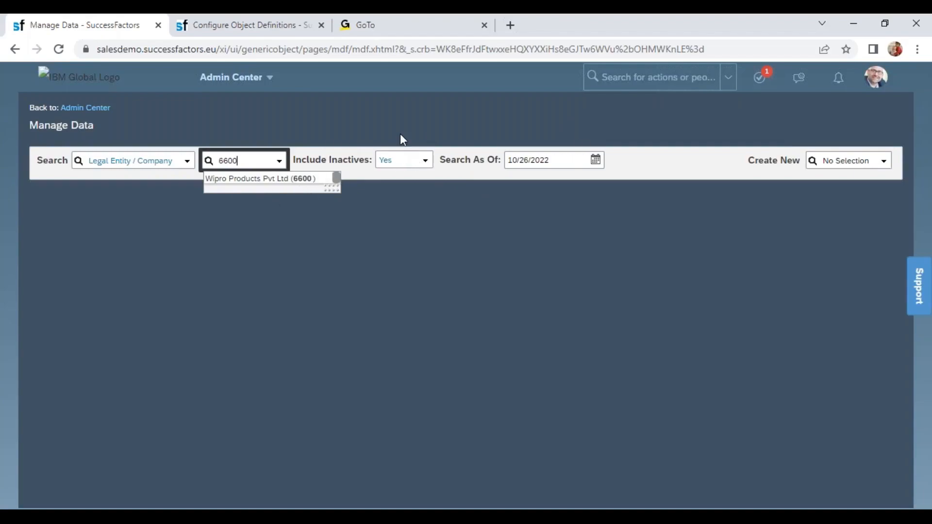
pyautogui.click(301, 180)
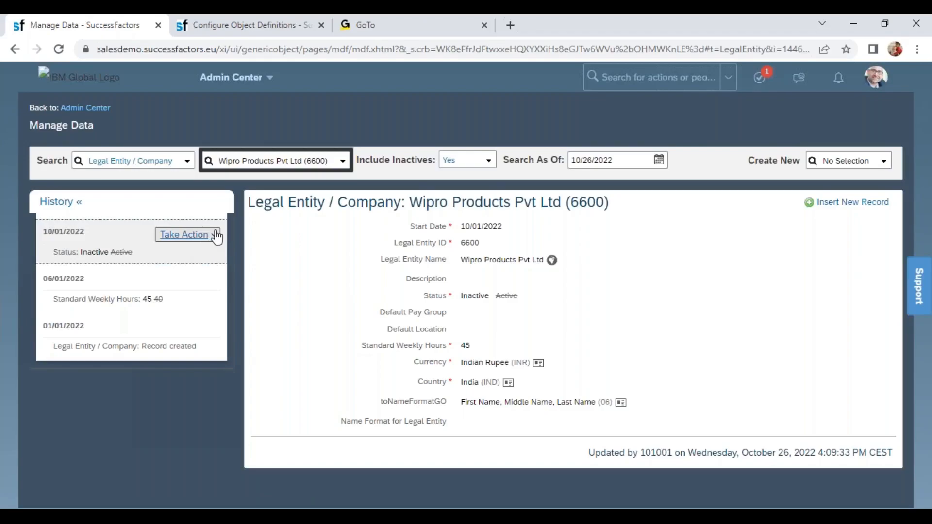
# - Permanently delete the 10/01/2022 Inactive entry from the legal entity's history and confirm the deletion
pyautogui.click(217, 237)
pyautogui.click(217, 277)
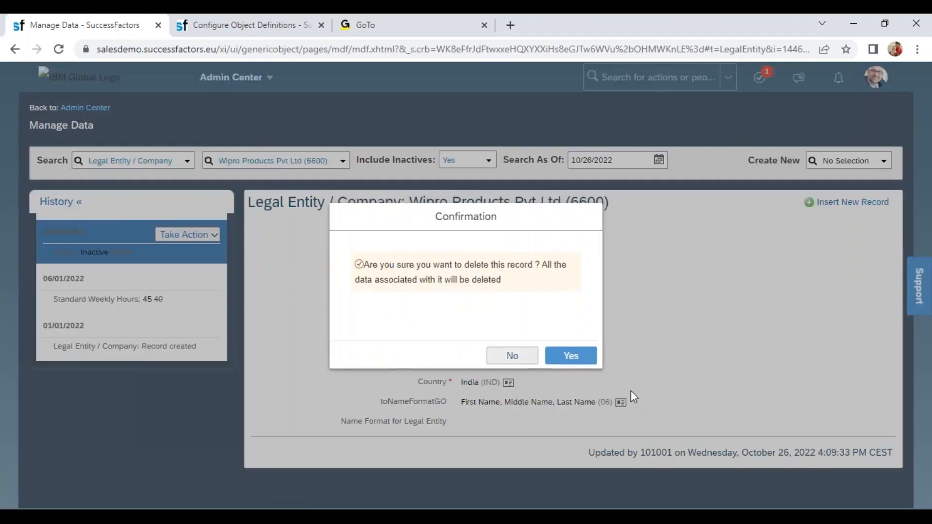
pyautogui.click(562, 355)
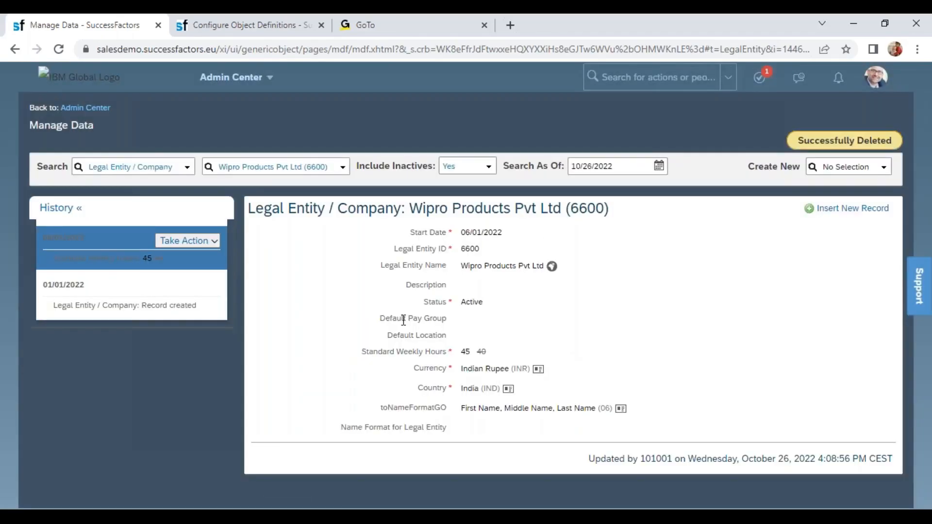
pyautogui.click(905, 77)
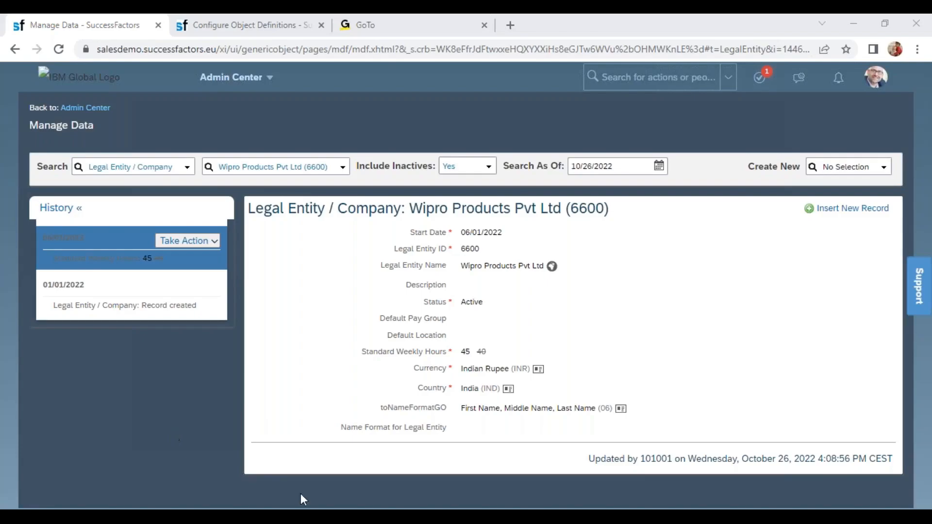
# - Switch to File Explorer and browse Local Disk (E:) to the Config Workbook folder inside SF-EC
pyautogui.click(394, 508)
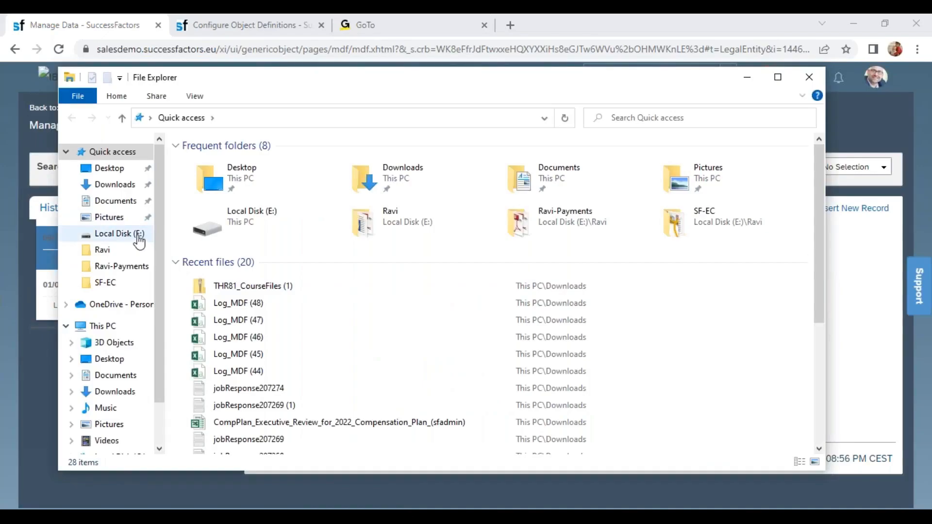
pyautogui.click(138, 236)
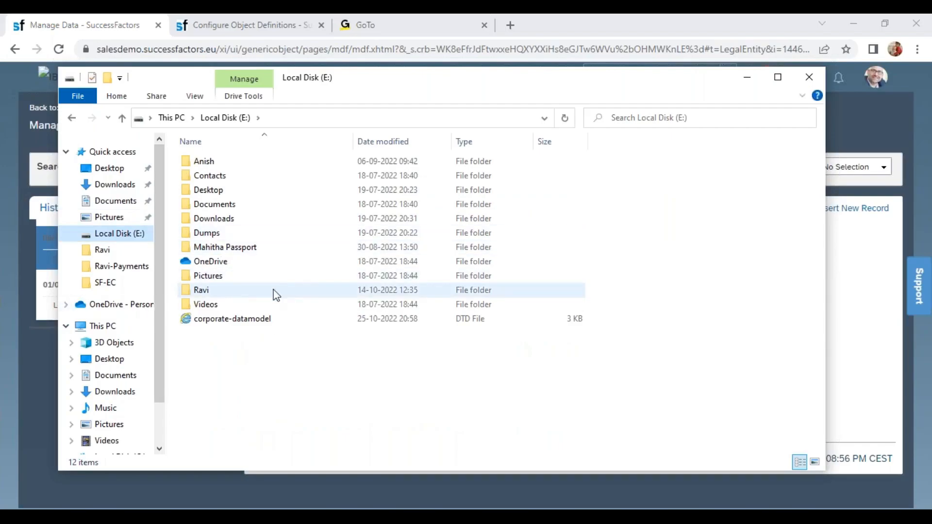
pyautogui.doubleClick(210, 291)
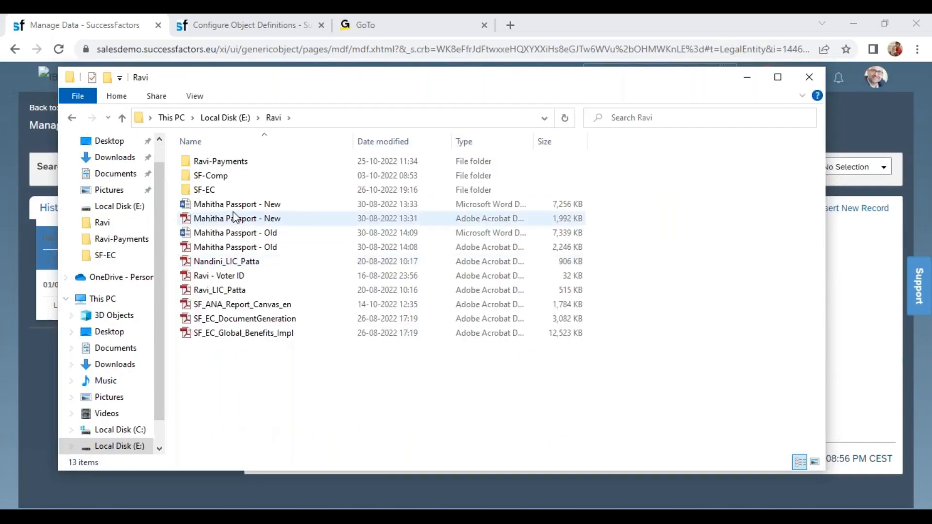
pyautogui.doubleClick(204, 190)
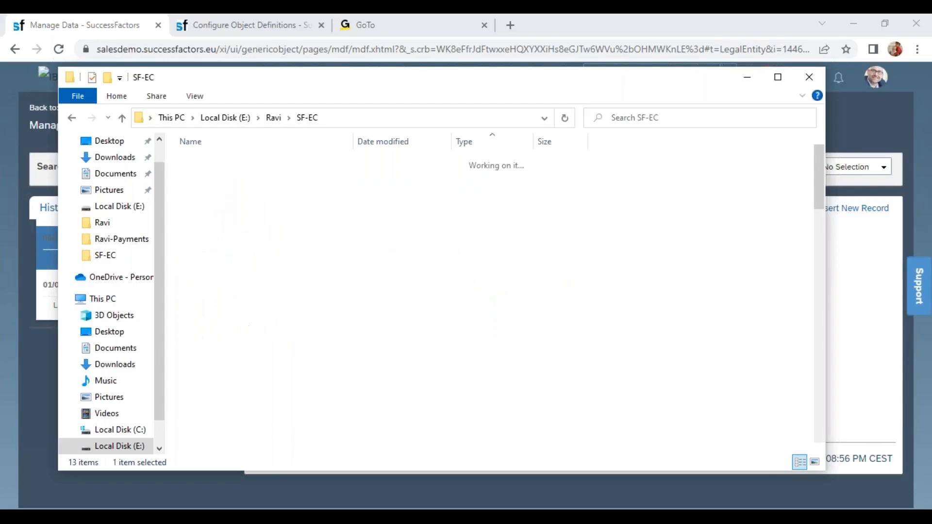
pyautogui.doubleClick(247, 162)
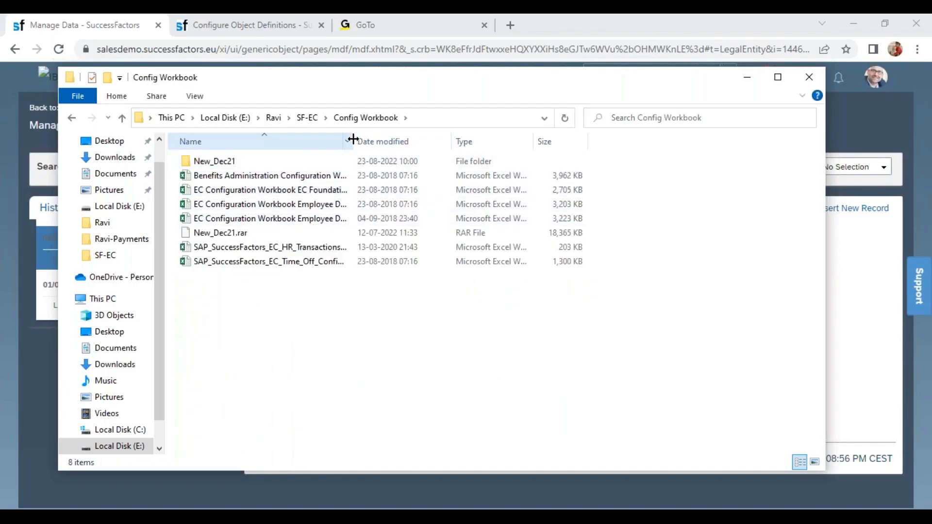
# - Widen the Name column to read the full file names and open EC Configuration Workbook EC Foundation Objects in Excel
pyautogui.moveTo(354, 142); pyautogui.dragTo(411, 142)
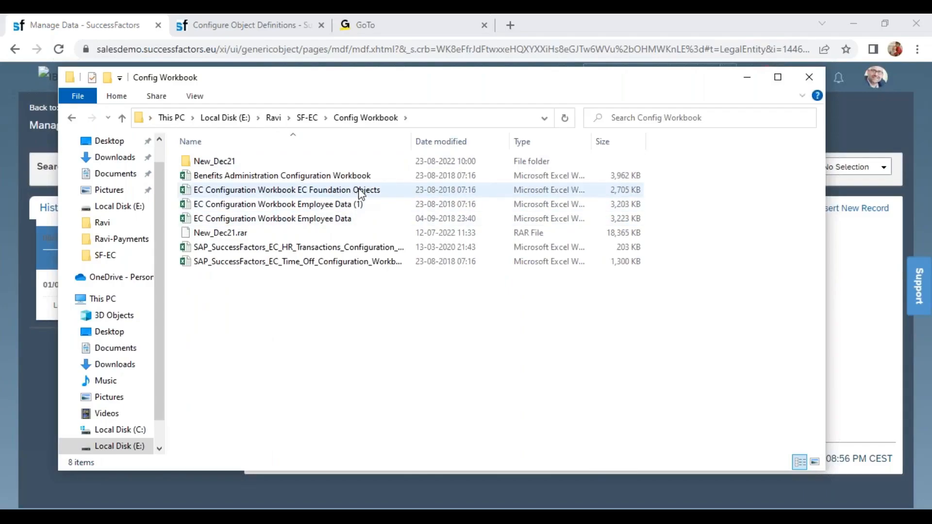
pyautogui.doubleClick(344, 190)
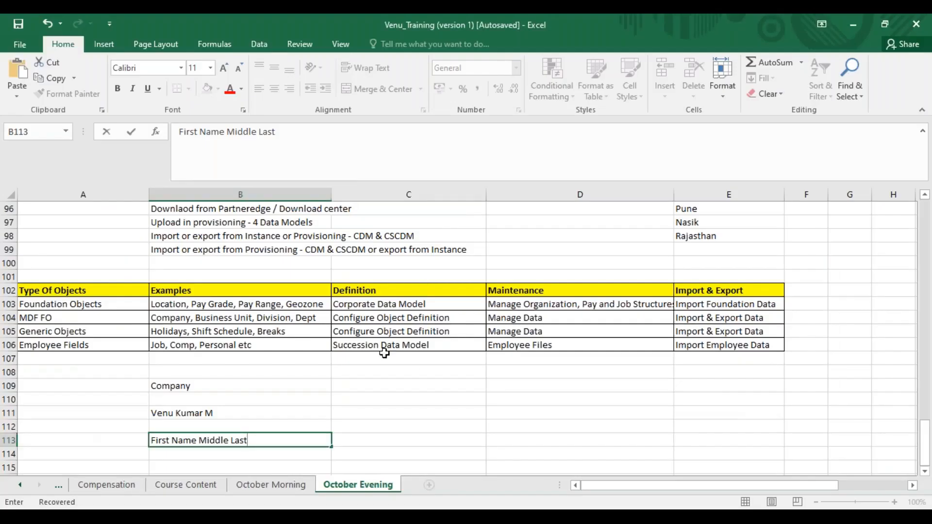
pyautogui.click(384, 397)
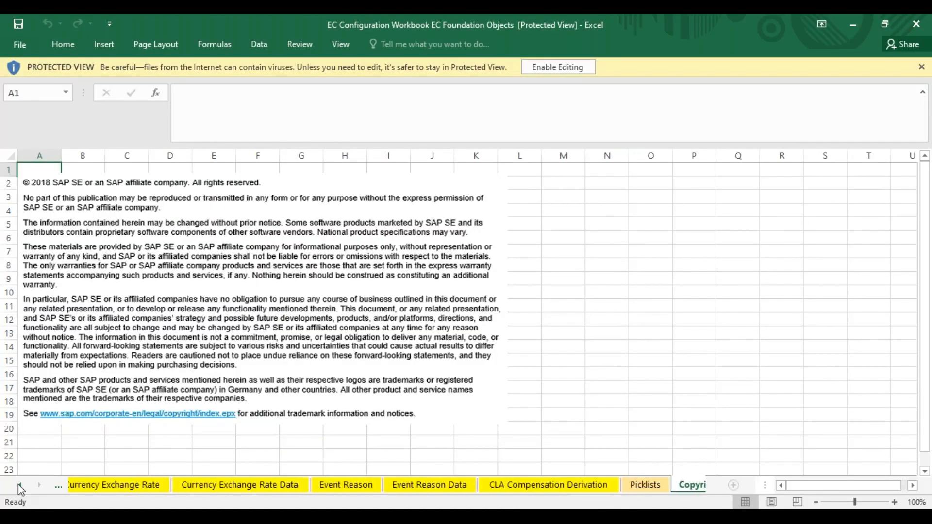
# - Examine the field definitions on the Legal Entity sheet, from the external code to the custom Legal Company field
pyautogui.moveTo(18, 484); pyautogui.dragTo(19, 485)
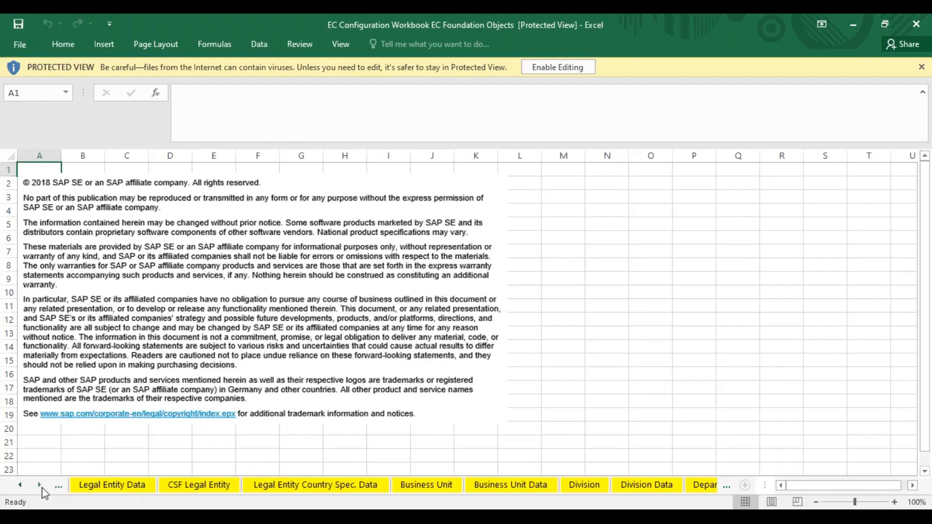
pyautogui.click(19, 486)
pyautogui.click(19, 486)
pyautogui.click(204, 488)
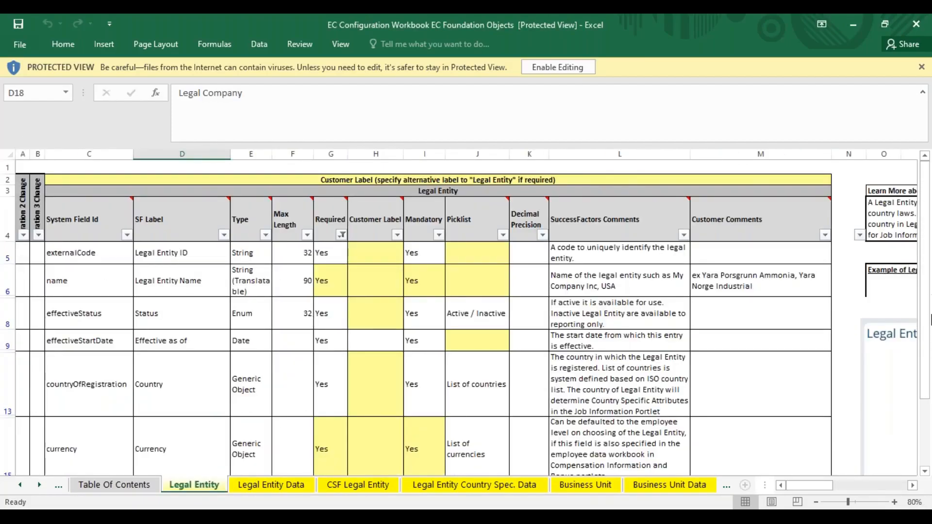
pyautogui.scroll(-5, 385, 170)
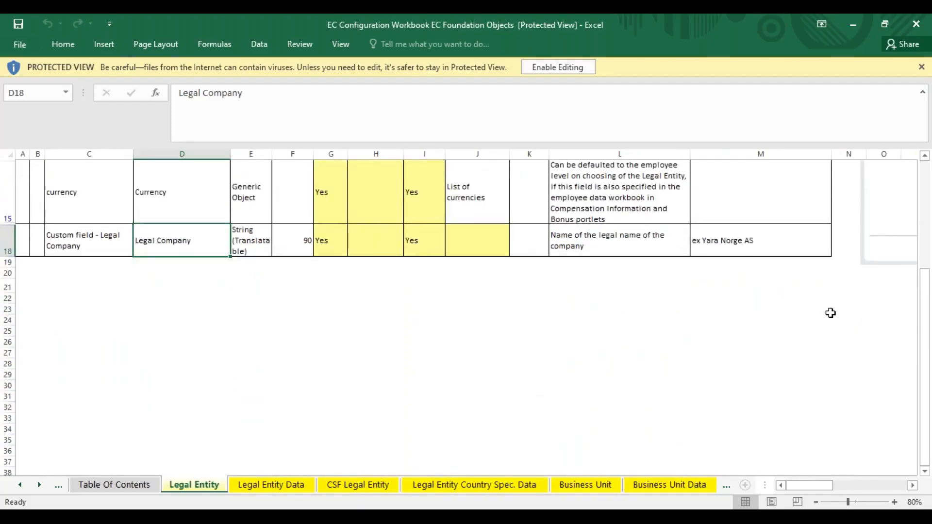
pyautogui.scroll(5, 93, 228)
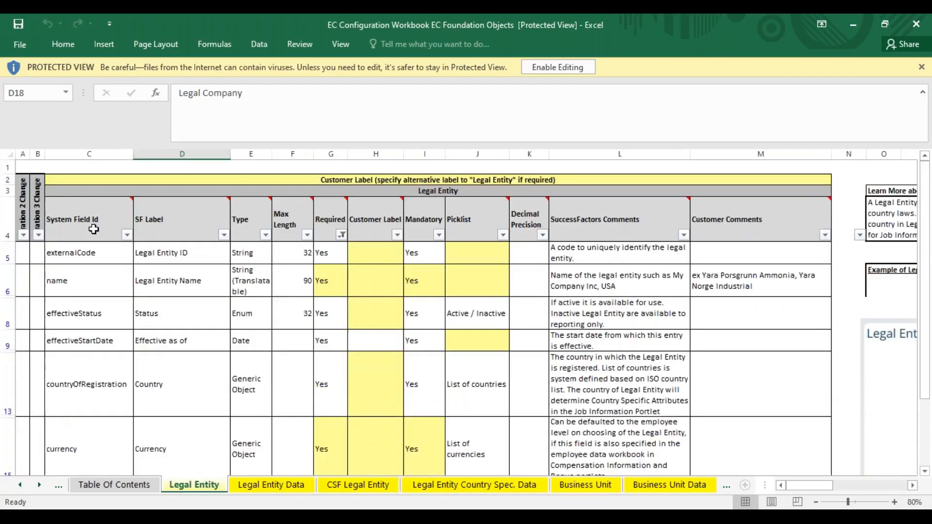
# - Review the code, description, country, currency and Legal Company columns on the Legal Entity Data sheet
pyautogui.click(262, 485)
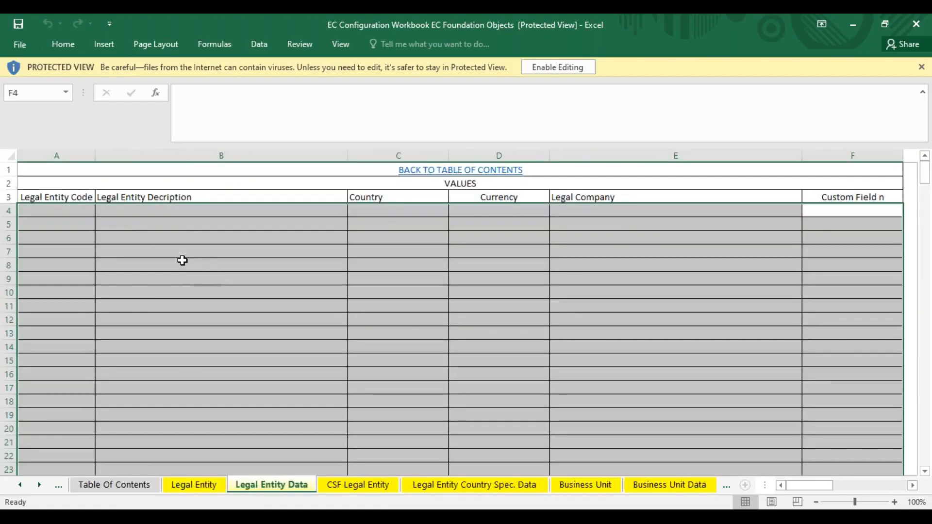
pyautogui.click(83, 213)
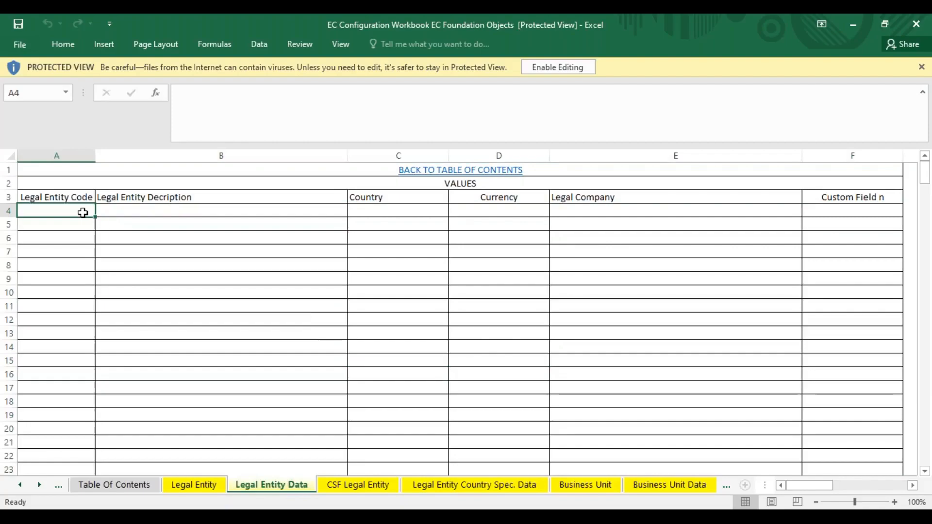
pyautogui.click(179, 210)
pyautogui.click(391, 198)
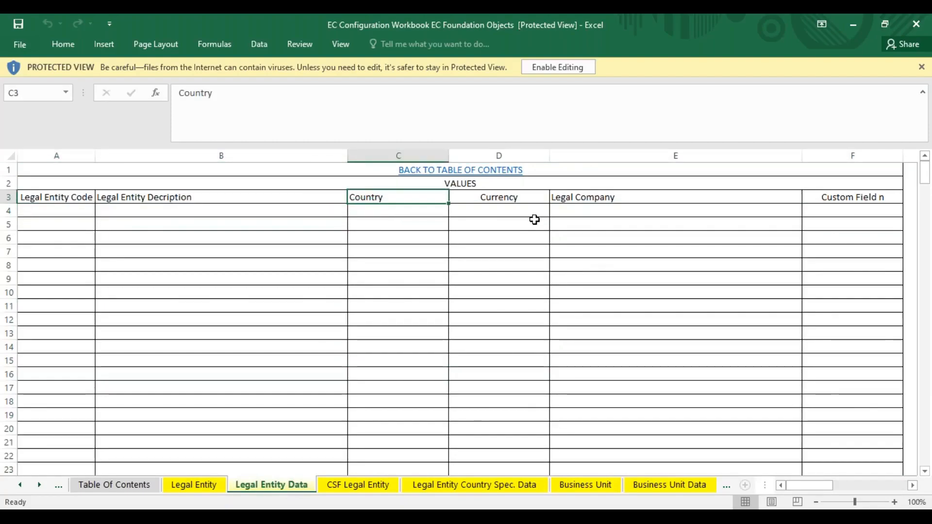
pyautogui.click(504, 210)
pyautogui.click(605, 212)
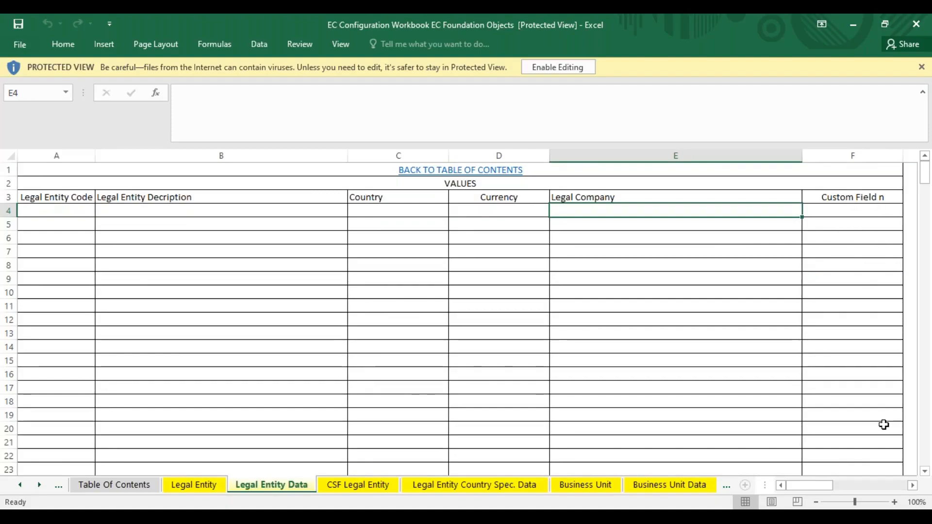
# - Look through the Business Unit, Division Data and Department Data sheets of the configuration workbook
pyautogui.click(614, 489)
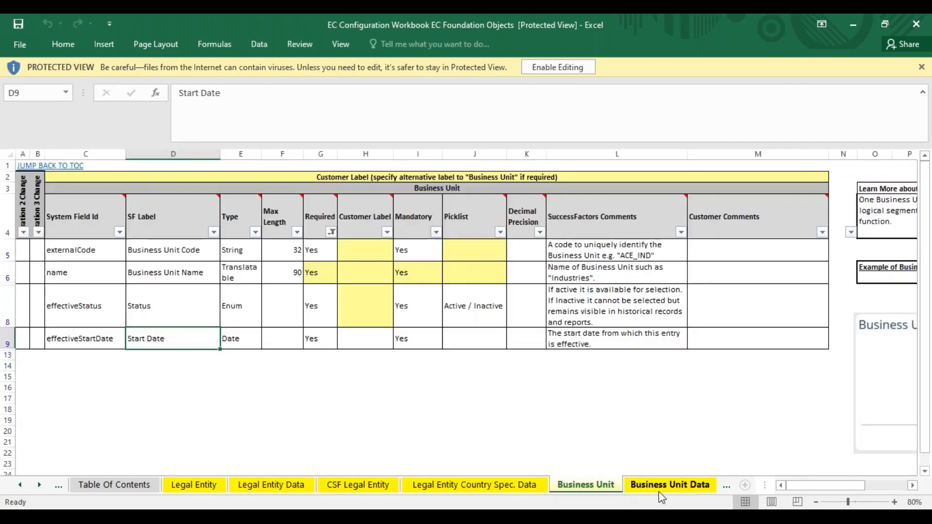
pyautogui.click(659, 492)
pyautogui.click(690, 488)
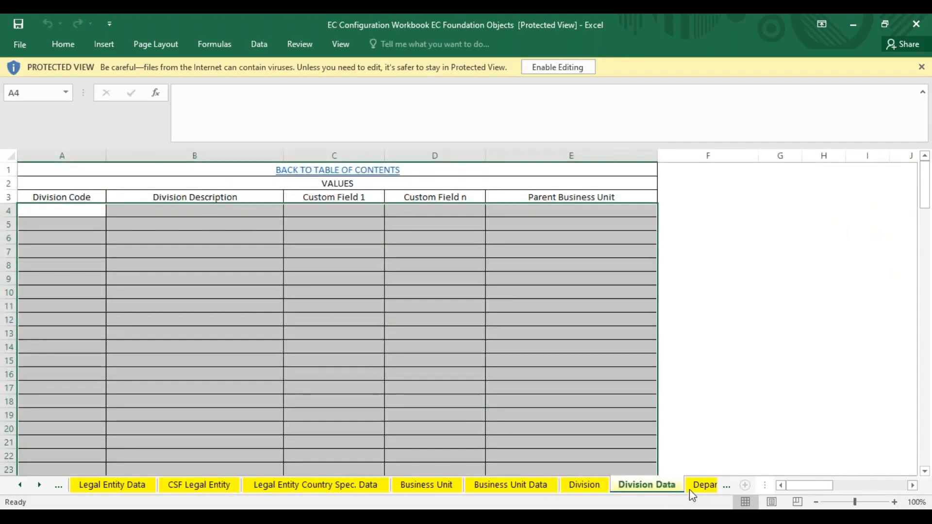
pyautogui.click(41, 486)
pyautogui.click(41, 487)
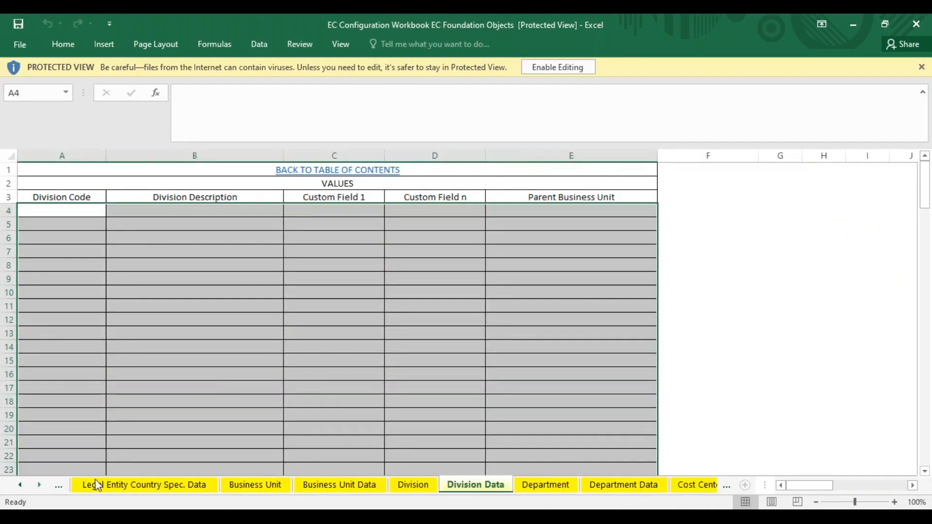
pyautogui.click(628, 486)
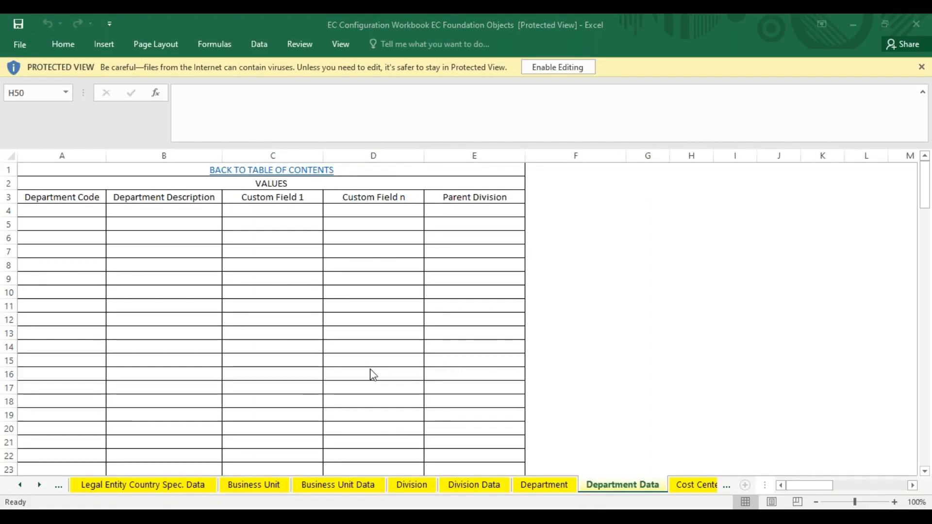
# - Switch to the training notes workbook in Excel, showing its October Evening sheet
pyautogui.hotkey('alt', 'Tab')
pyautogui.hotkey('alt', 'Tab')
pyautogui.hotkey('alt', 'Tab')
pyautogui.hotkey('alt', 'Tab')
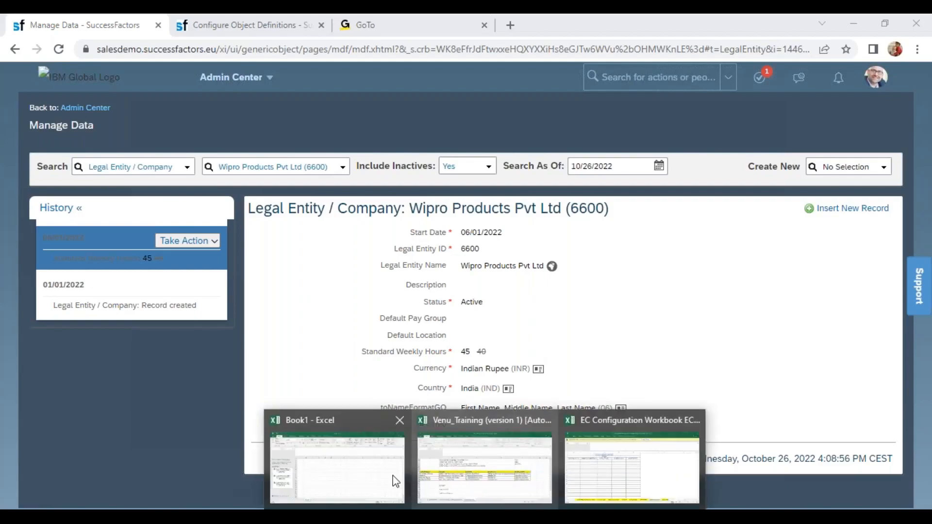
pyautogui.click(475, 474)
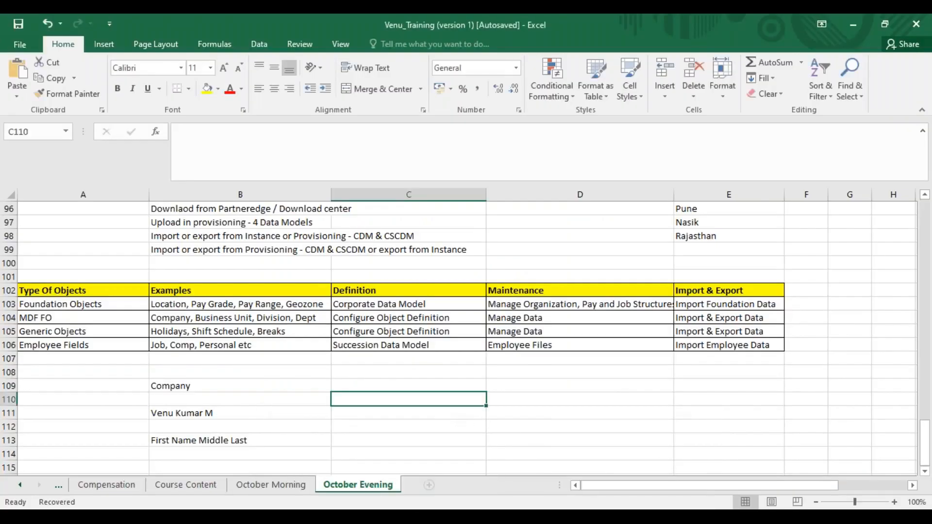
# - List Company, Location, Job Code and Employee in cells C110 to C113 below the object types table
pyautogui.write('Company')
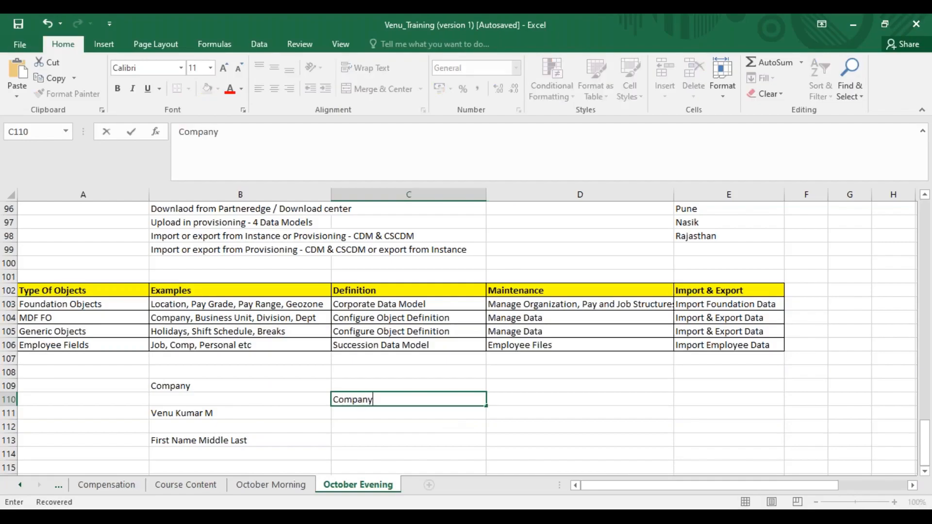
pyautogui.press('Return')
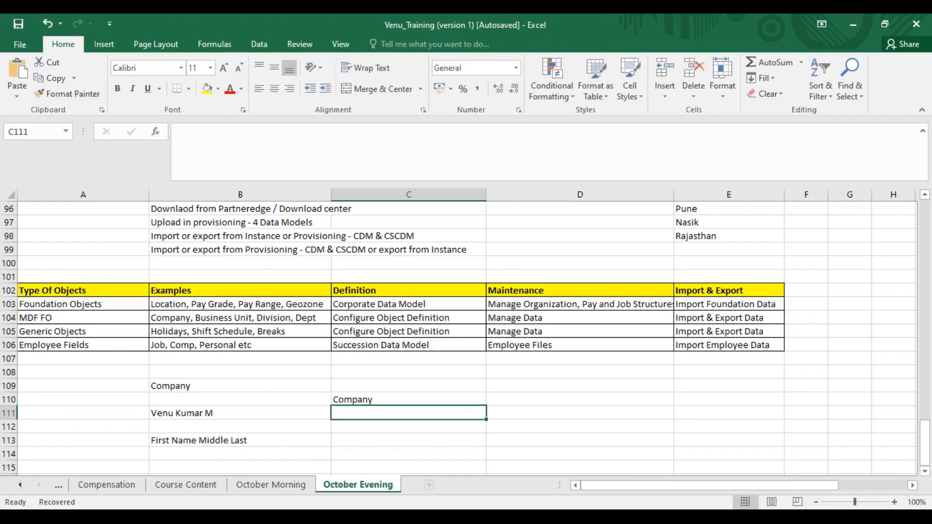
pyautogui.write('Location')
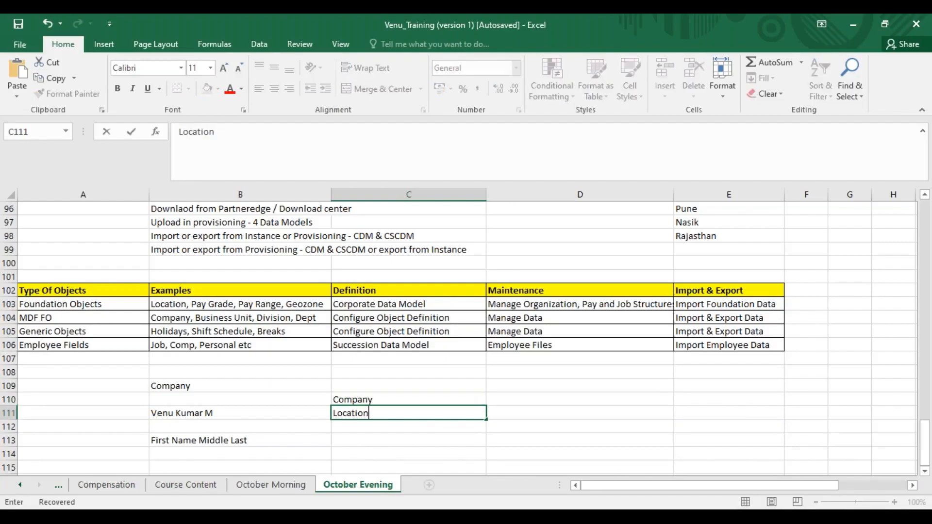
pyautogui.press('Return')
pyautogui.write('Job Code')
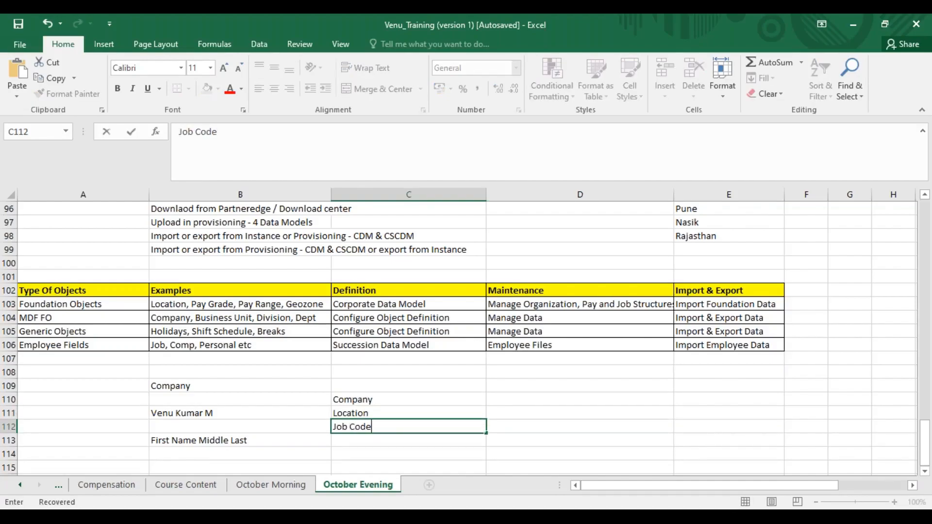
pyautogui.hotkey('ctrl', 'Return')
pyautogui.click(402, 438)
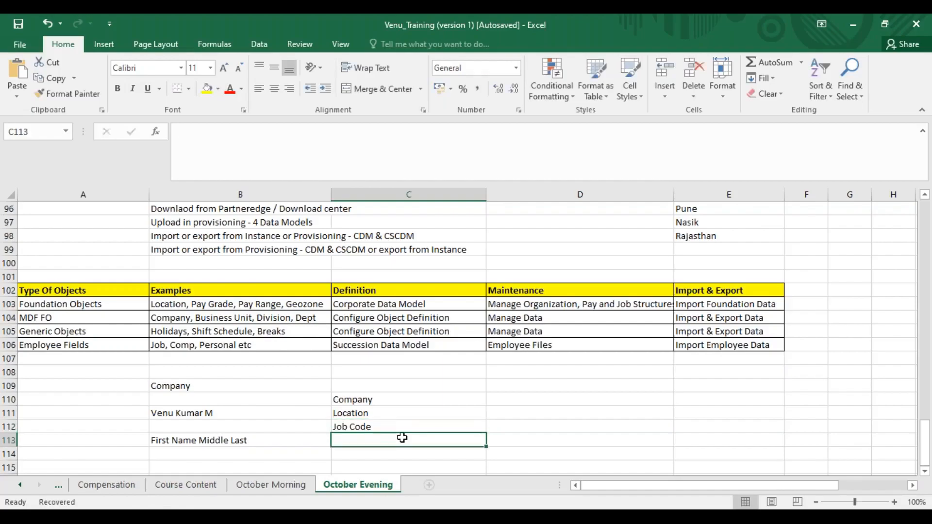
pyautogui.write('Employe')
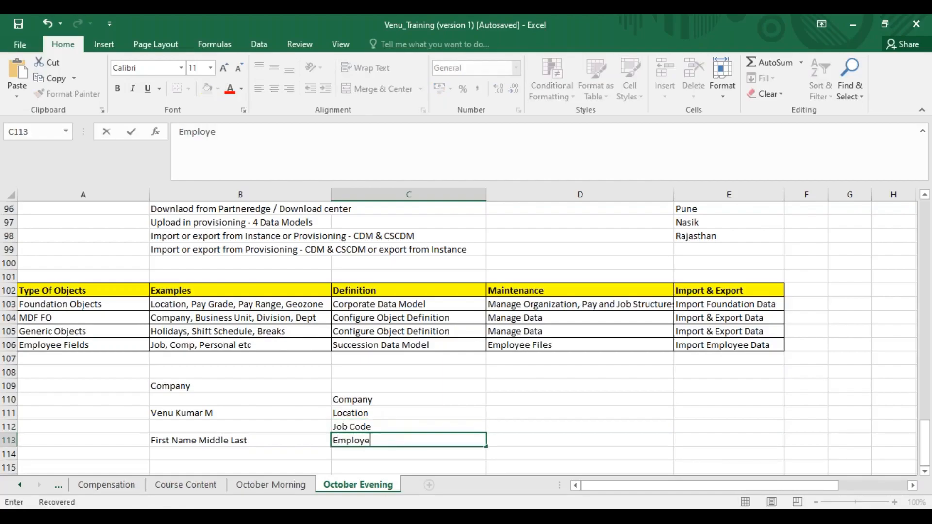
pyautogui.write('e Locat')
pyautogui.press('BackSpace')
pyautogui.press('BackSpace')
pyautogui.press('BackSpace')
pyautogui.press('BackSpace')
pyautogui.press('BackSpace')
pyautogui.click(367, 402)
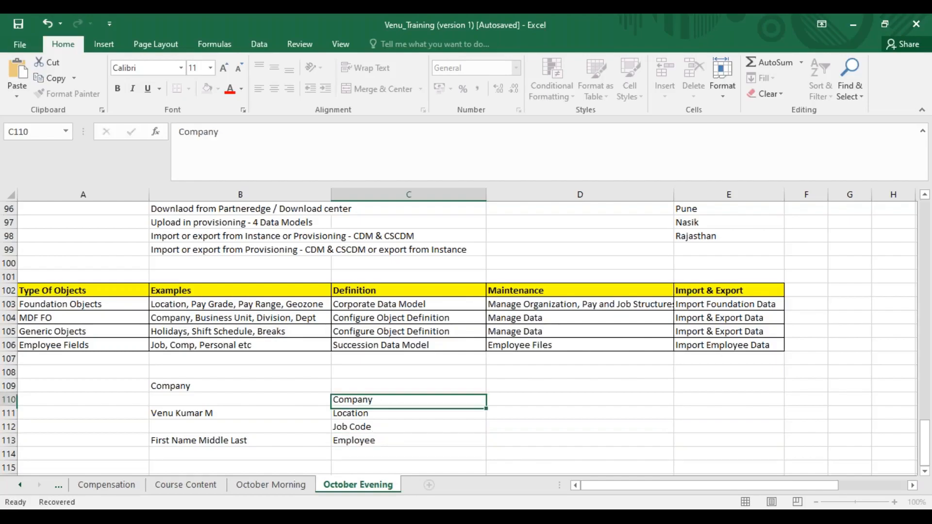
# - Compare the Company, Location and Job Code entries with the Employee entry in the new list
pyautogui.click(377, 443)
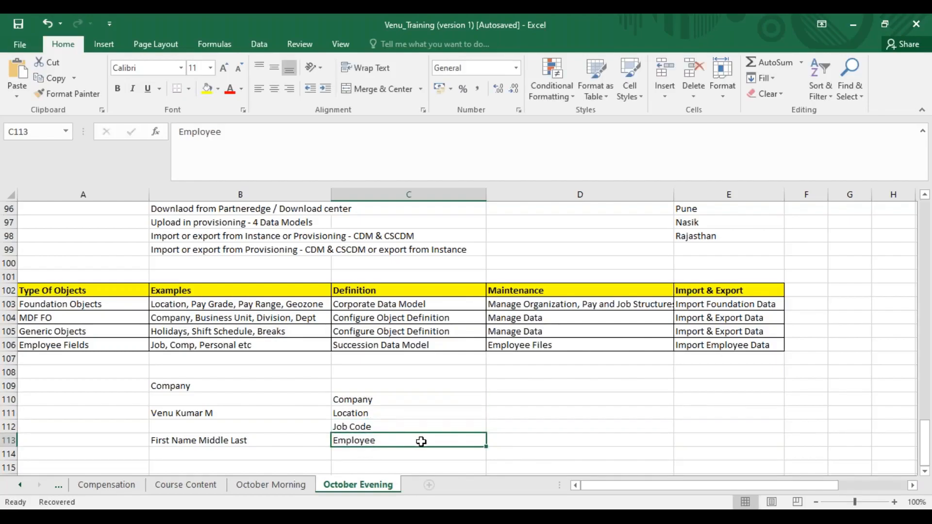
pyautogui.click(398, 398)
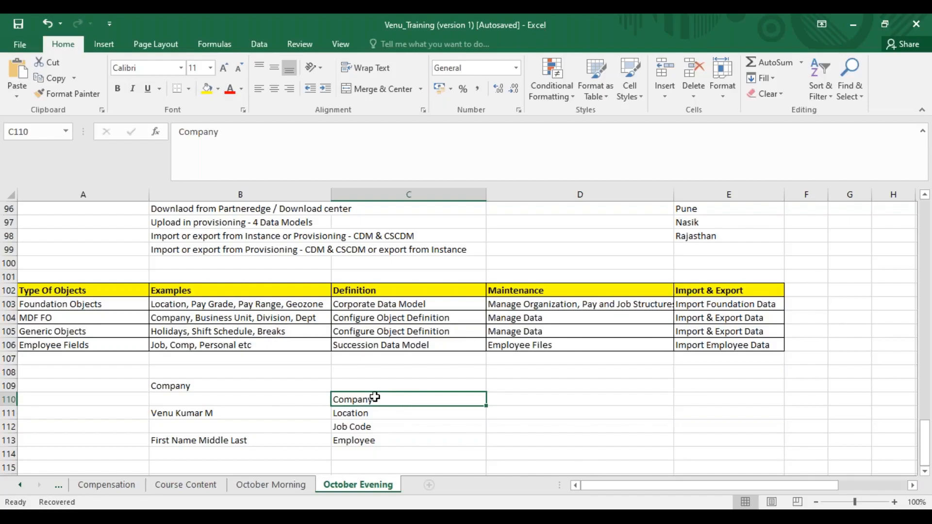
pyautogui.click(360, 439)
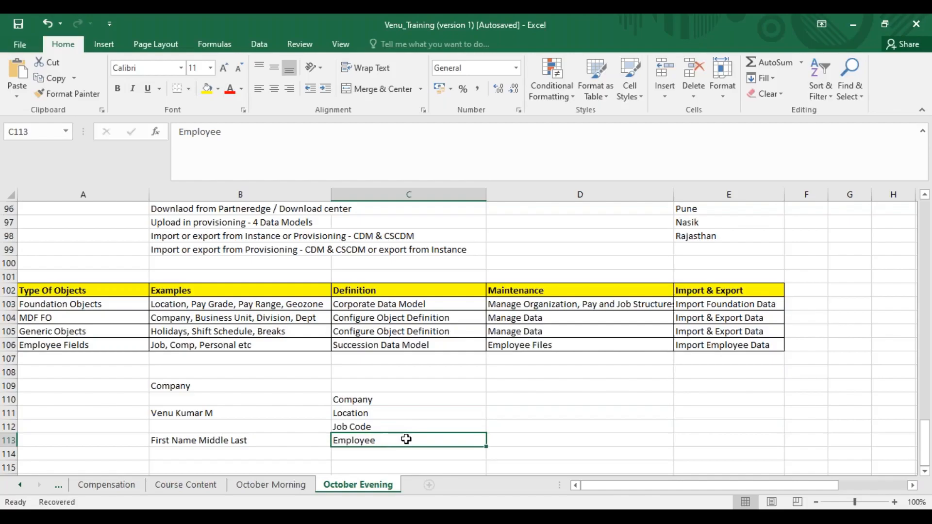
pyautogui.click(393, 401)
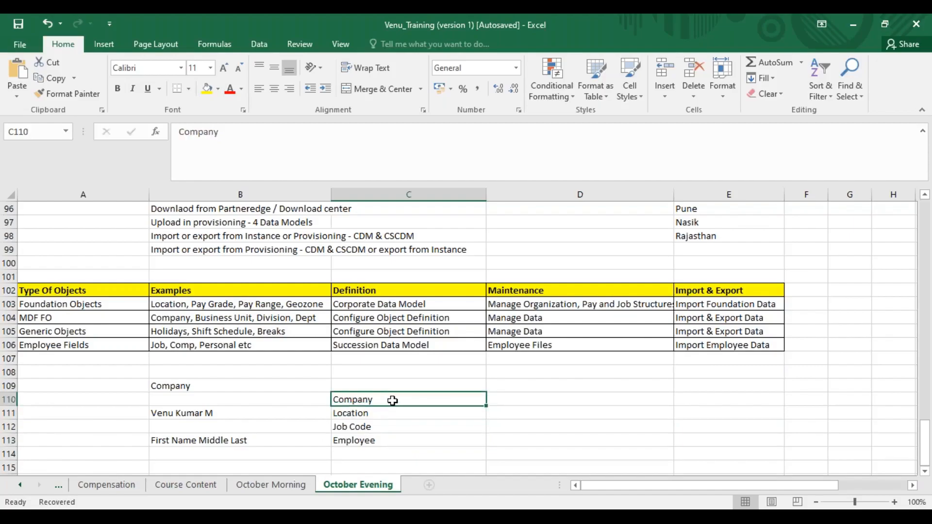
pyautogui.click(384, 418)
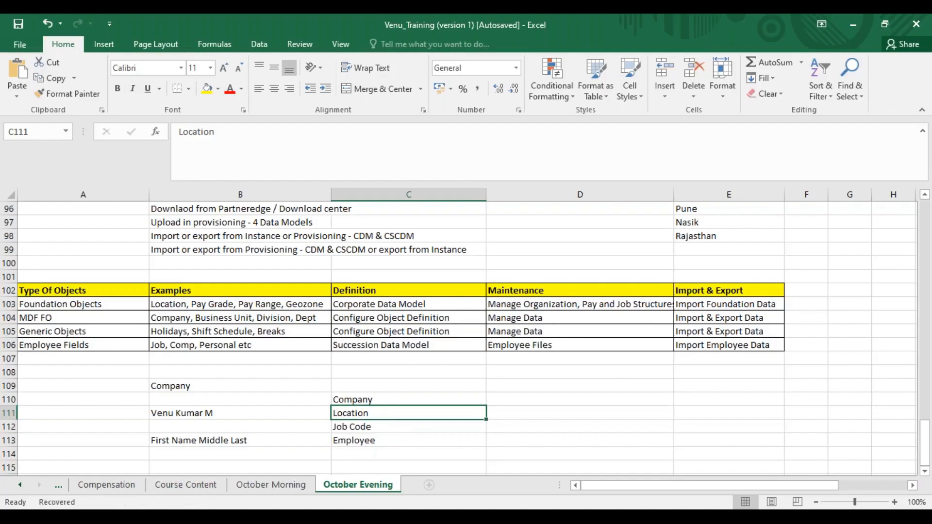
pyautogui.click(375, 436)
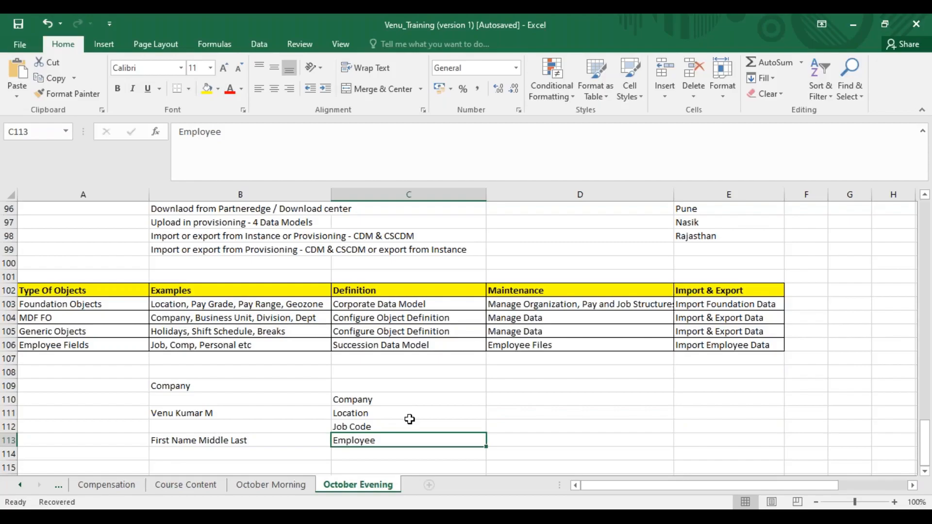
pyautogui.moveTo(387, 404); pyautogui.dragTo(388, 423)
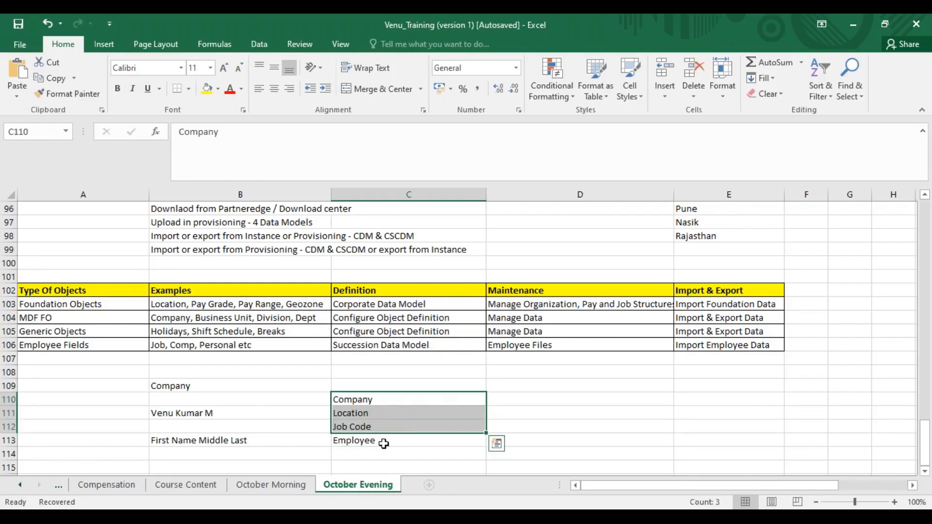
pyautogui.click(381, 439)
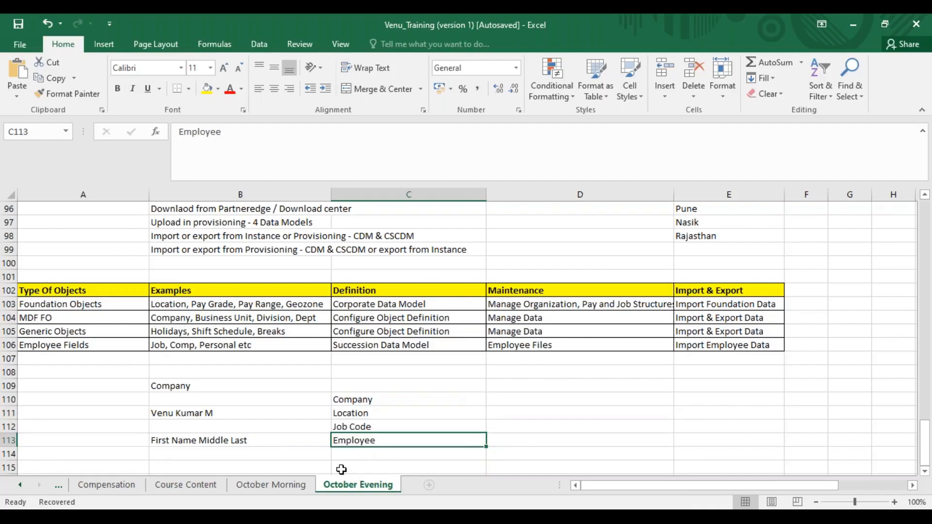
pyautogui.press('F2')
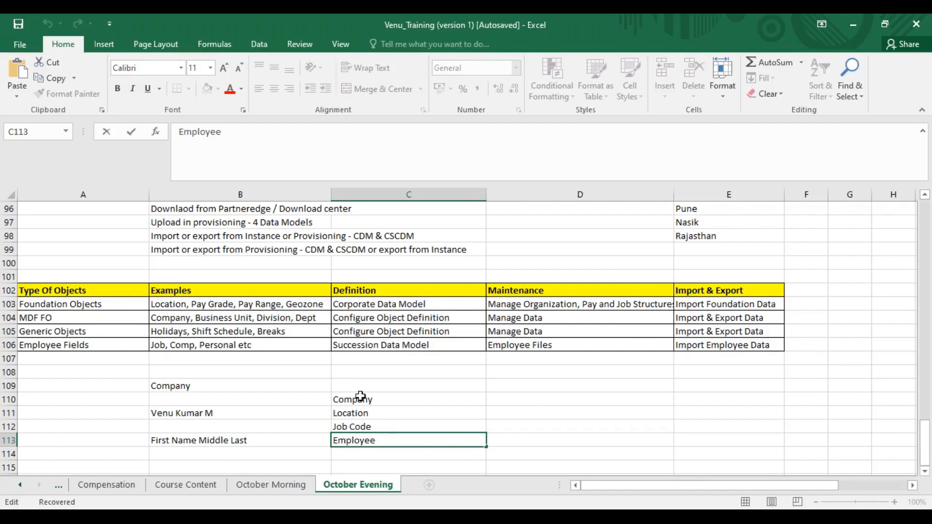
pyautogui.moveTo(363, 399); pyautogui.dragTo(363, 423)
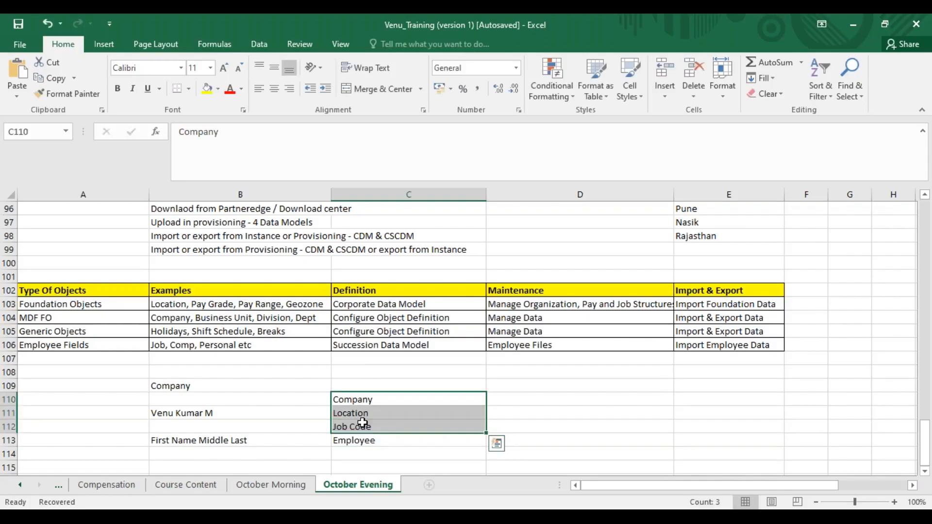
# - Switch to SuccessFactors in the browser and leave Manage Data for the home page
pyautogui.hotkey('alt', 'Tab')
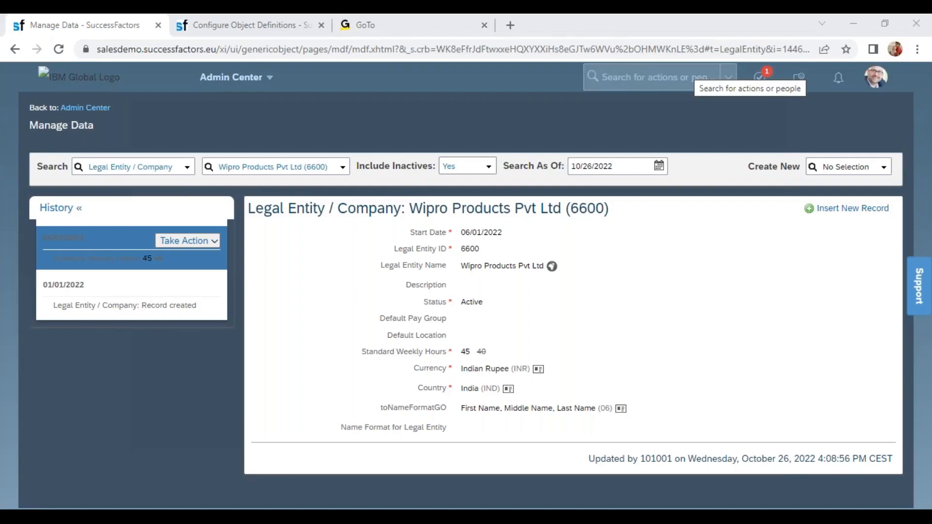
pyautogui.click(242, 73)
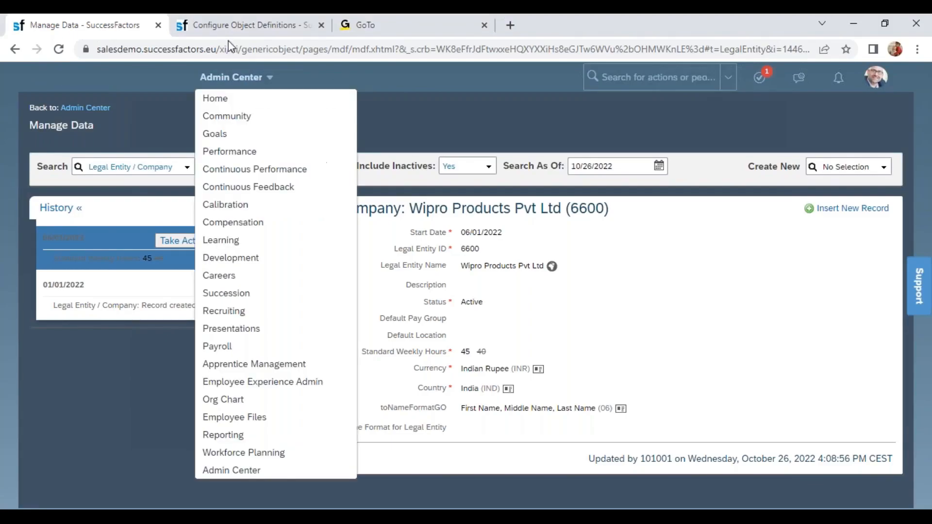
pyautogui.click(163, 86)
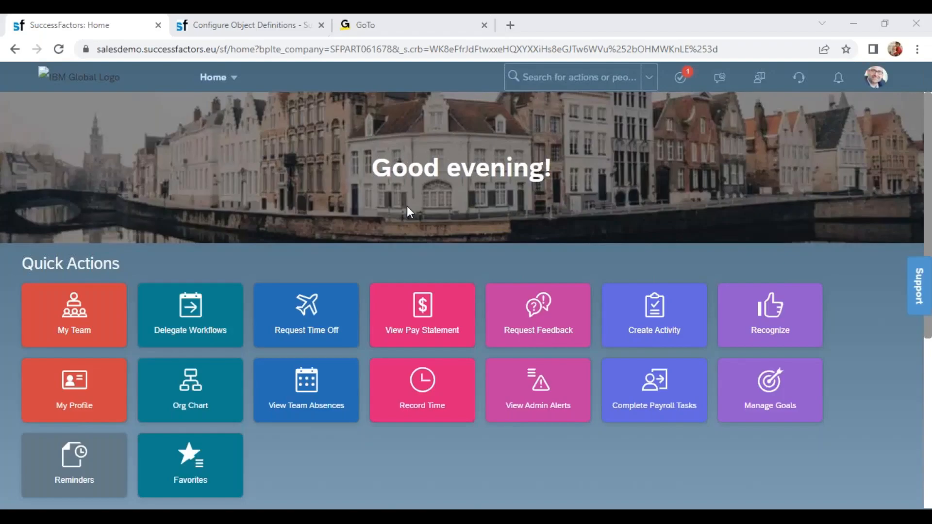
# - Switch back to the training notes workbook in Excel and enter 40 beside Company in cell D110
pyautogui.hotkey('alt', 'Tab')
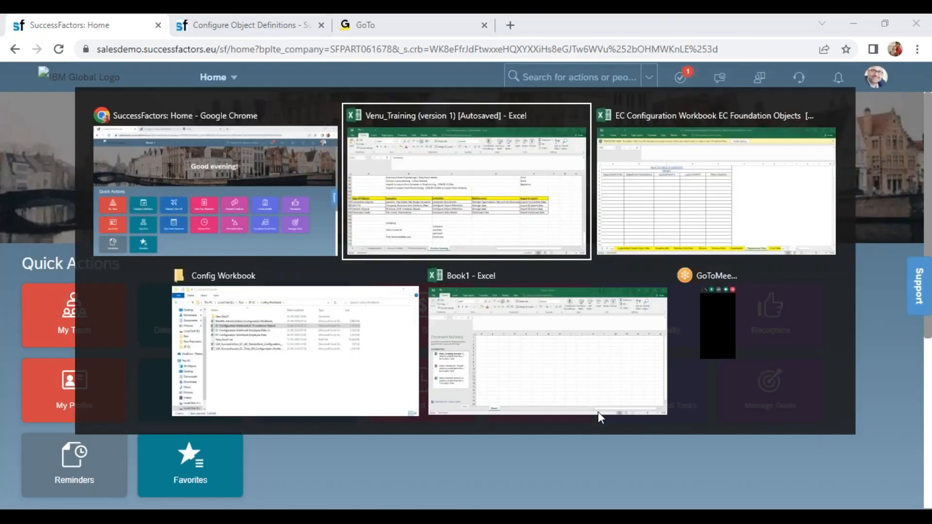
pyautogui.hotkey('alt', 'Tab')
pyautogui.hotkey('alt', 'shift', 'Tab')
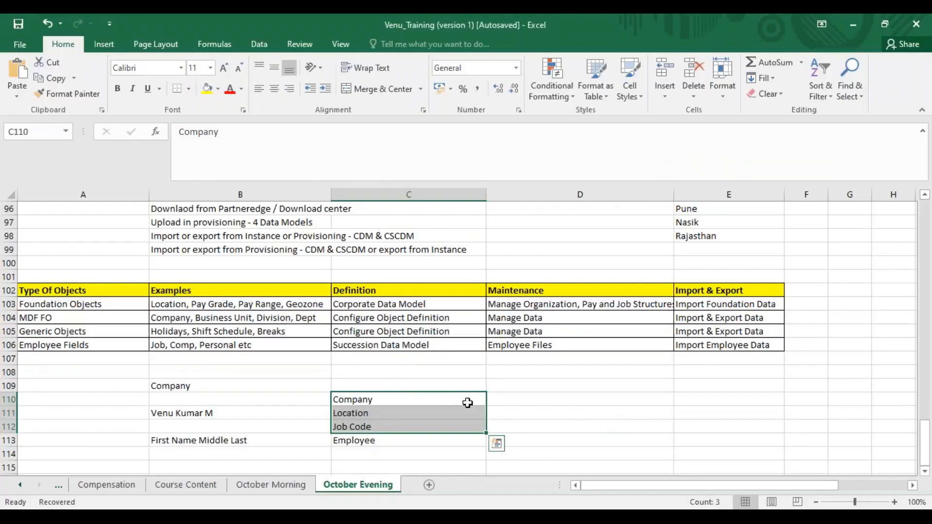
pyautogui.click(510, 398)
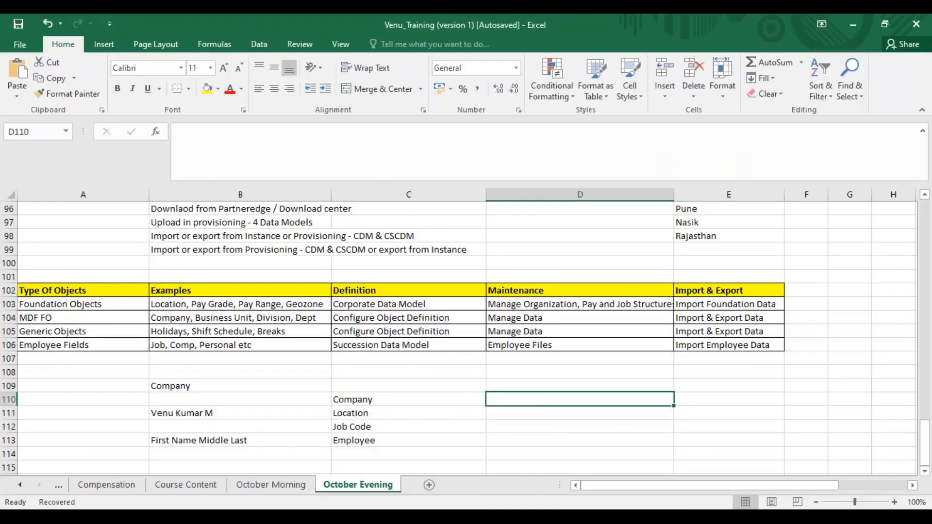
pyautogui.write('40')
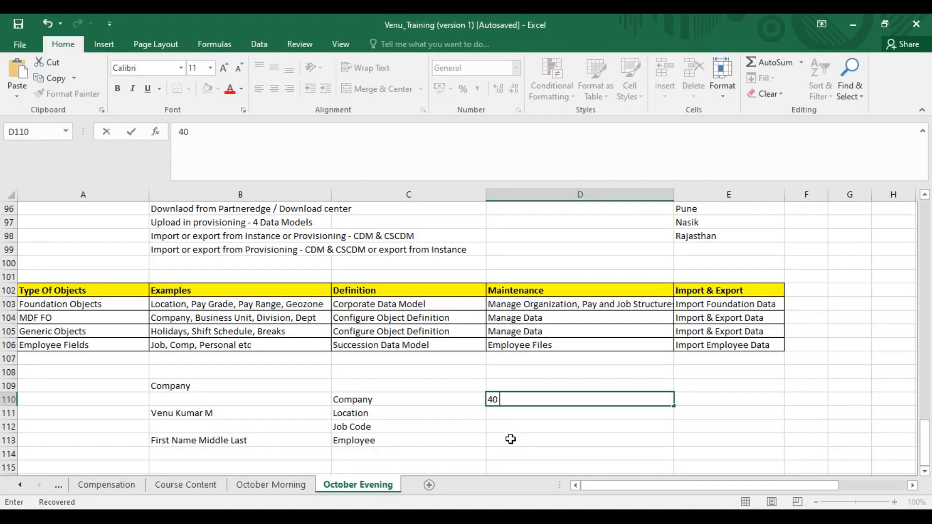
pyautogui.click(511, 439)
# - Change the Employee entry in C113 to Employee 1 and enter 45 beside it in D113
pyautogui.click(427, 437)
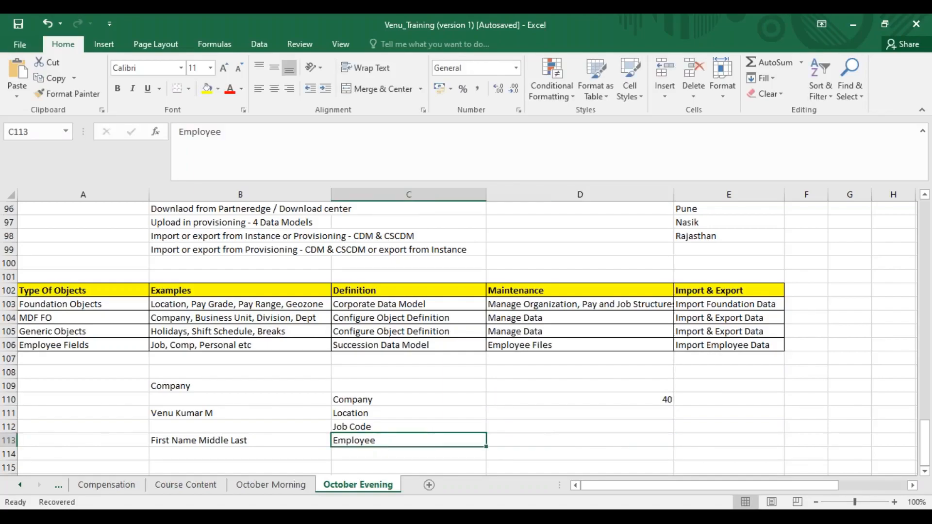
pyautogui.doubleClick(423, 435)
pyautogui.write('1')
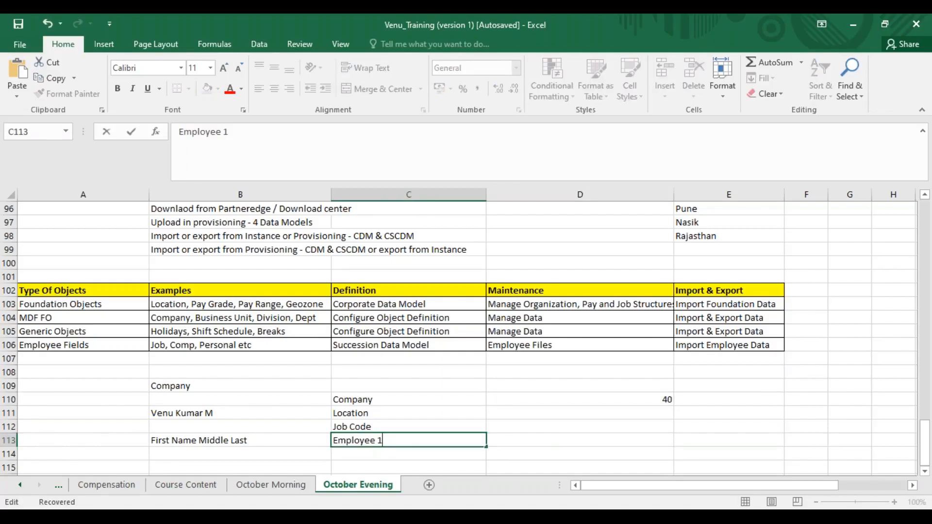
pyautogui.press('Tab')
pyautogui.write('45')
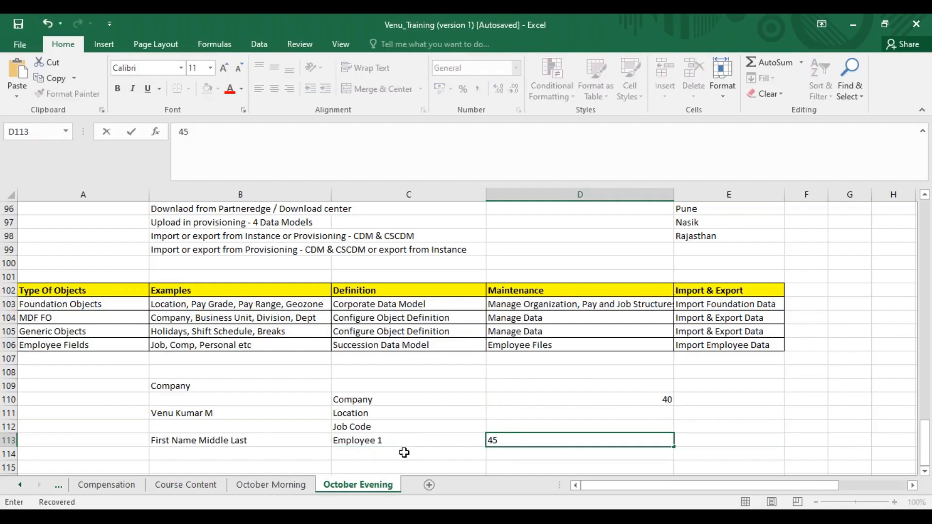
# - Copy the Employee 1 label down to C114, change it to Employee 2 and enter 38 in D114
pyautogui.click(404, 453)
pyautogui.hotkey('ctrl', 'd')
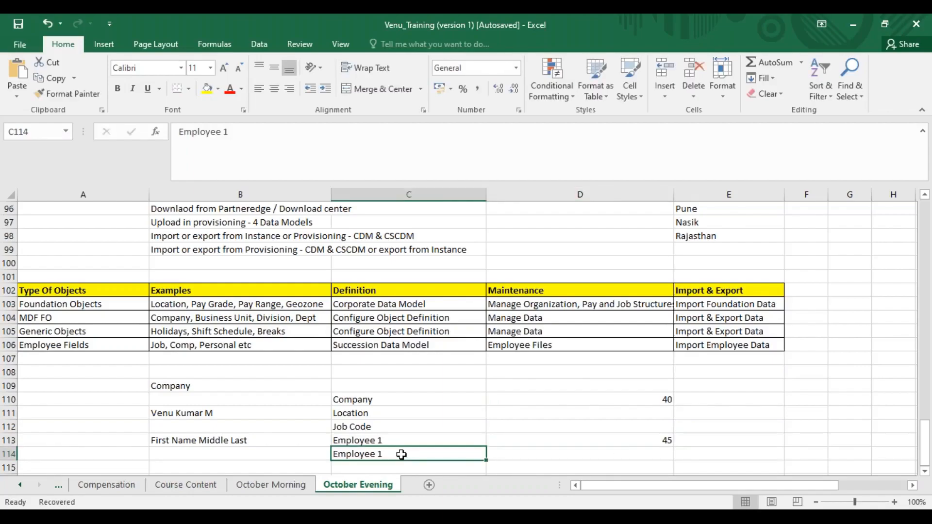
pyautogui.doubleClick(401, 455)
pyautogui.press('BackSpace')
pyautogui.write('2')
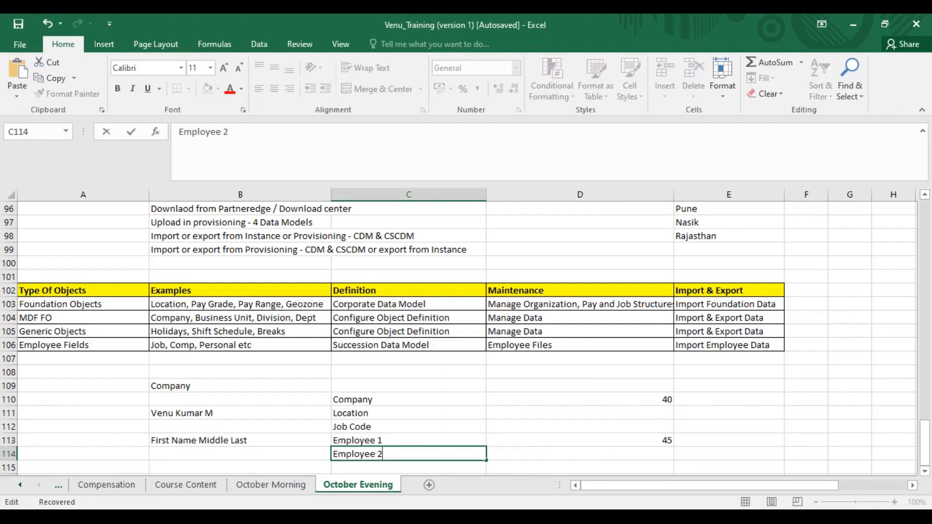
pyautogui.click(510, 458)
pyautogui.write('38')
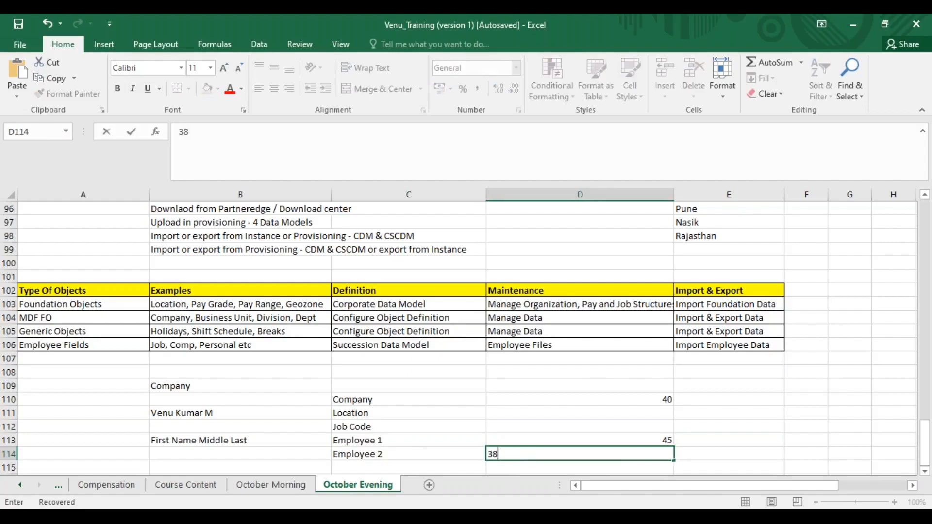
# - Copy the Employee 2 label down to C115, change it to Employee 3 and enter 40 in D115
pyautogui.click(445, 468)
pyautogui.hotkey('ctrl', 'd')
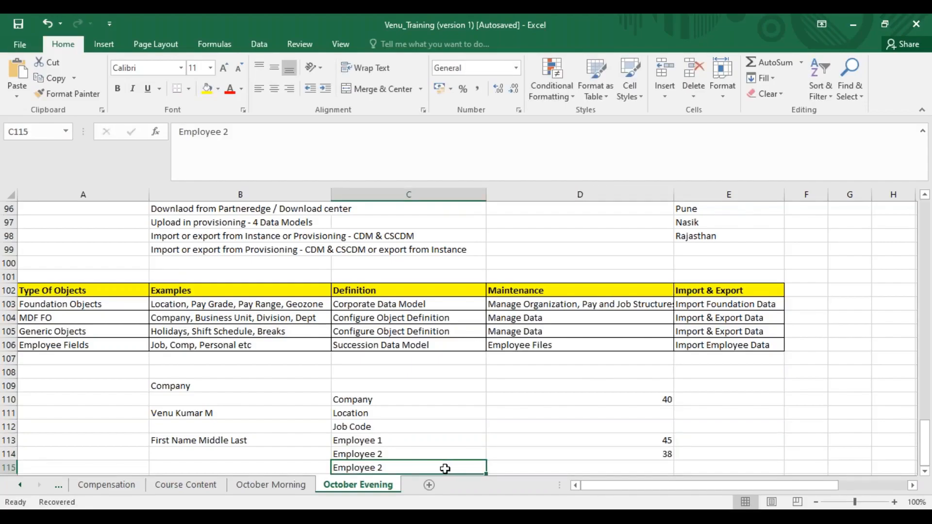
pyautogui.doubleClick(411, 468)
pyautogui.press('BackSpace')
pyautogui.write('3')
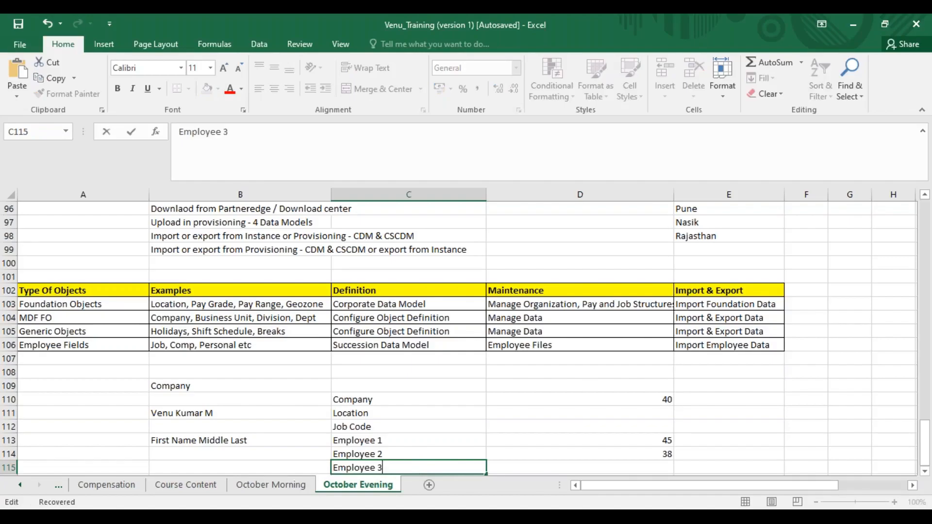
pyautogui.press('Tab')
pyautogui.write('4')
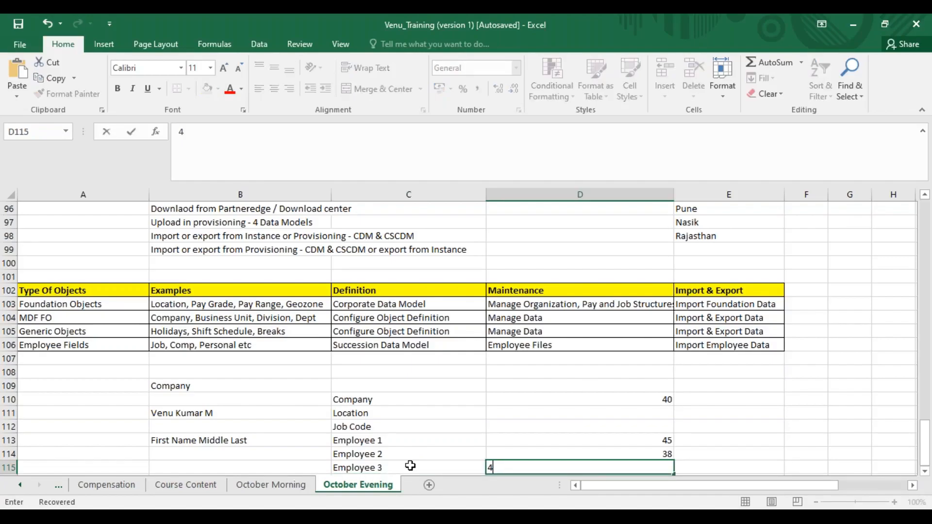
pyautogui.write('0')
pyautogui.click(686, 437)
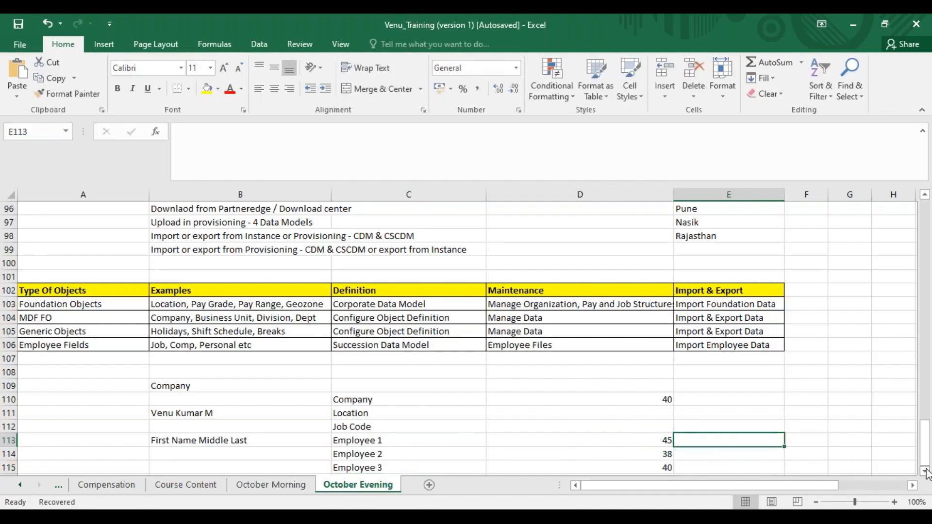
pyautogui.scroll(-3, 928, 473)
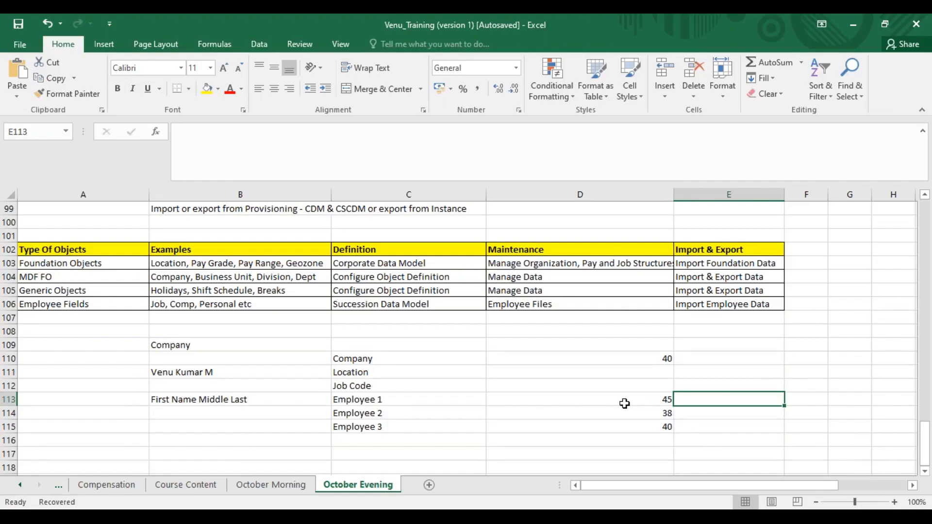
pyautogui.moveTo(378, 401); pyautogui.dragTo(626, 398)
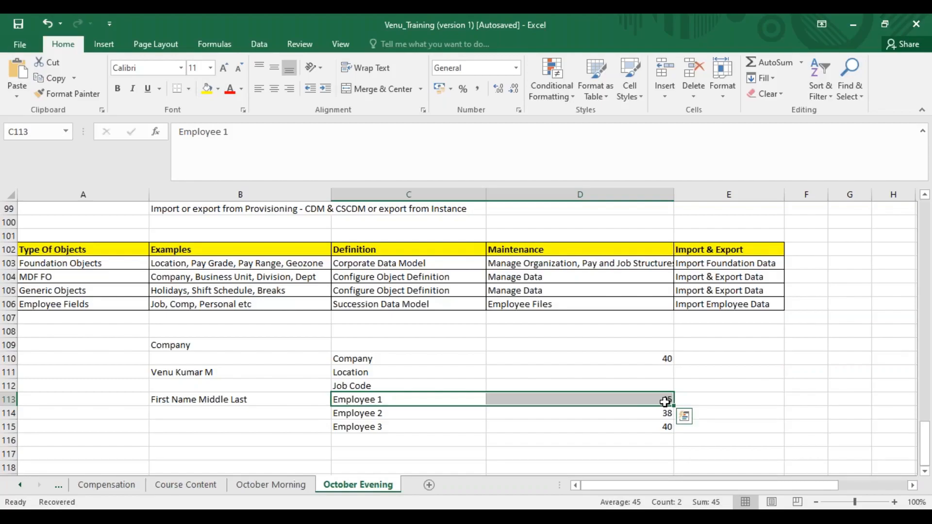
pyautogui.click(35, 39)
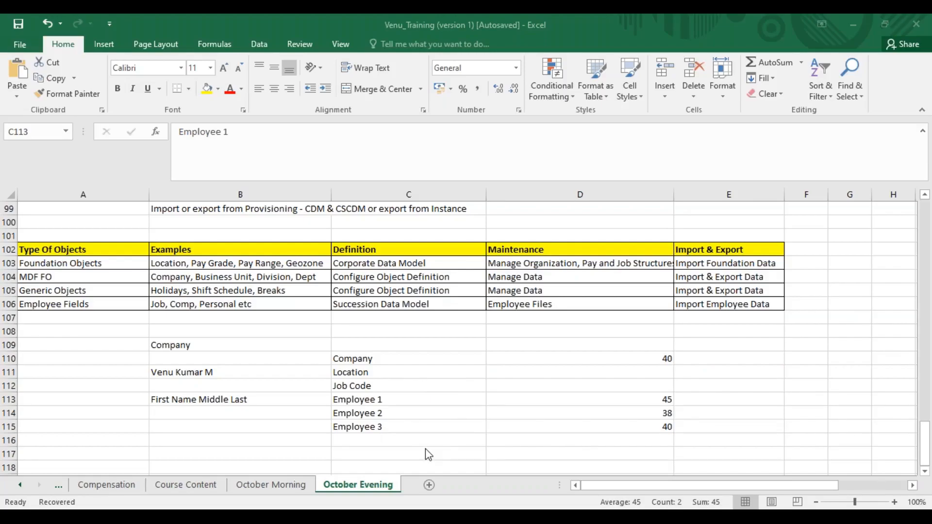
pyautogui.click(720, 106)
pyautogui.click(694, 64)
pyautogui.click(725, 405)
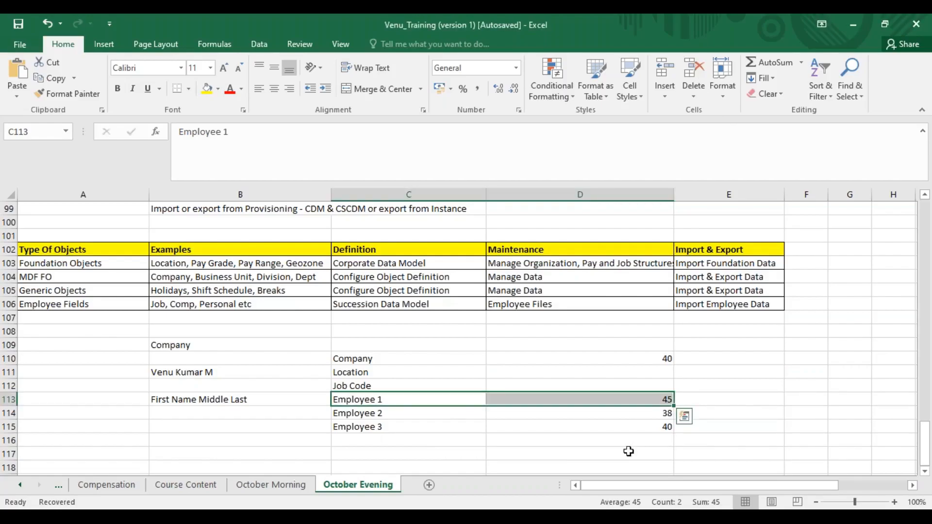
# - Enter the note View/Edit/Delete in cell C118, below the employee list
pyautogui.click(468, 462)
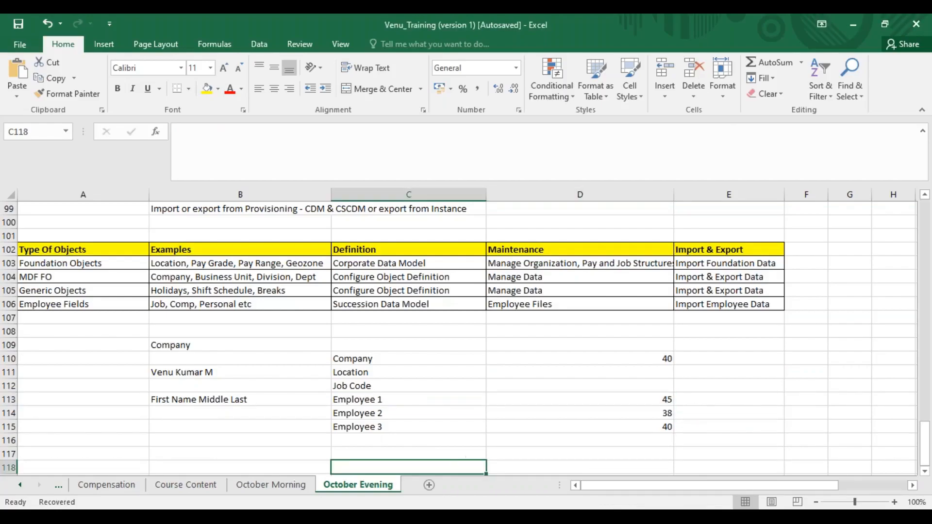
pyautogui.write('View')
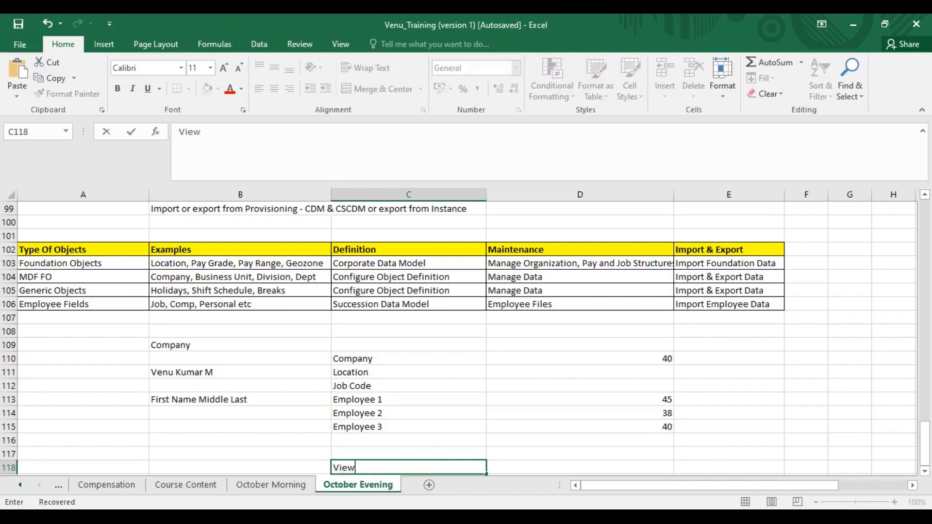
pyautogui.write('/Edit/Delete')
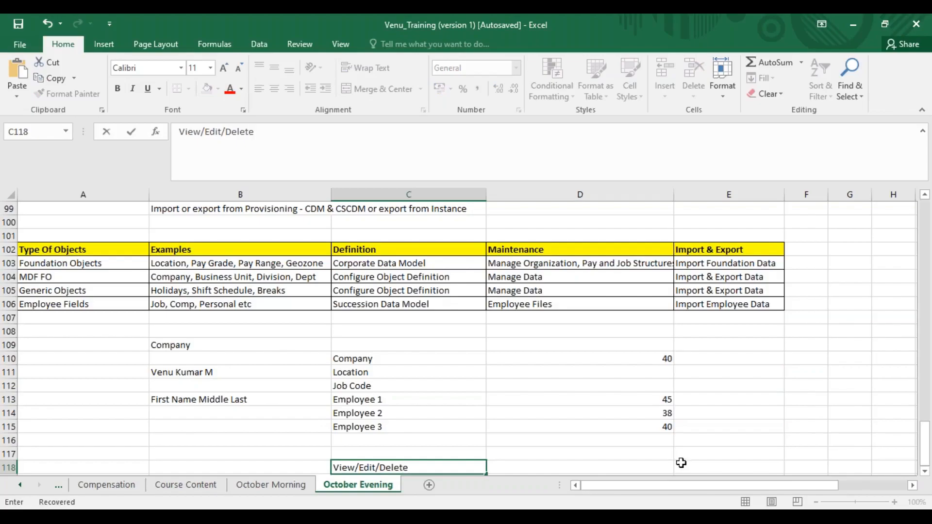
pyautogui.scroll(-1, 926, 478)
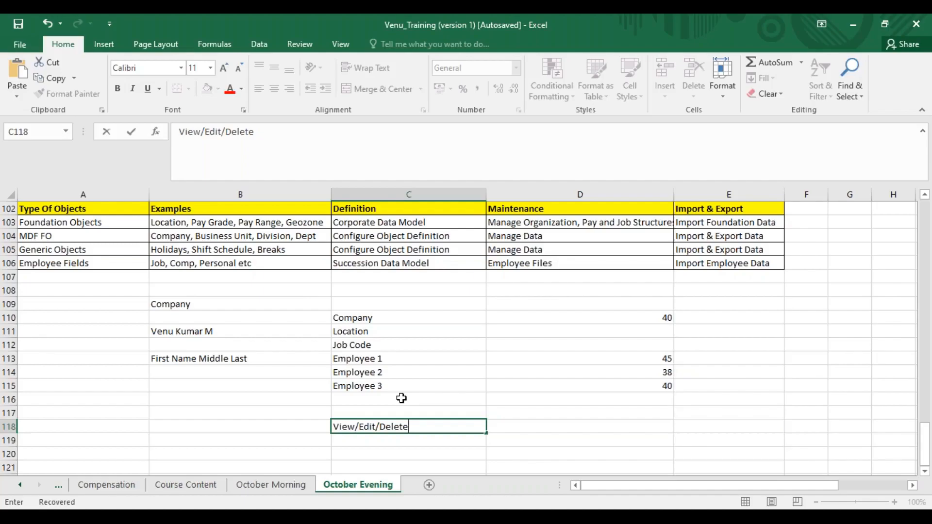
# - Switch to SuccessFactors in the browser, search the actions for "man data" and open Manage Data
pyautogui.hotkey('alt', 'Tab')
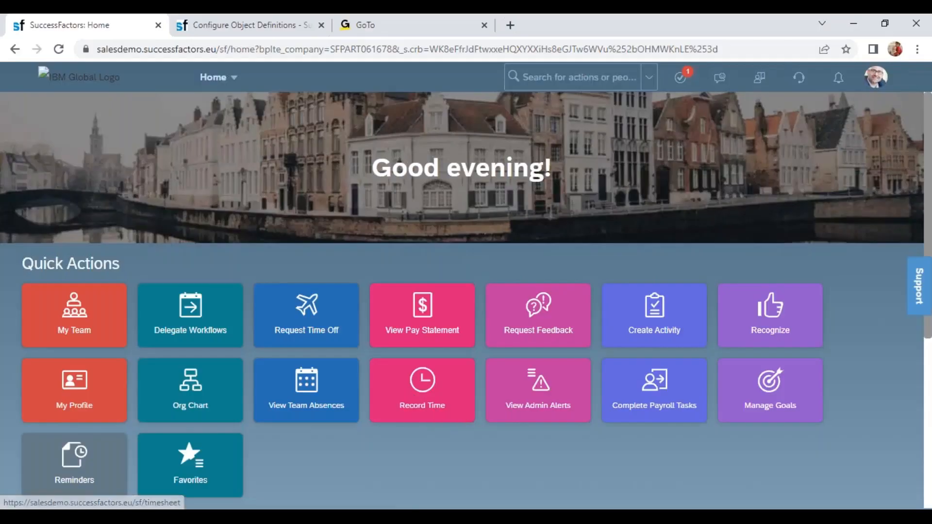
pyautogui.click(567, 89)
pyautogui.write('man data')
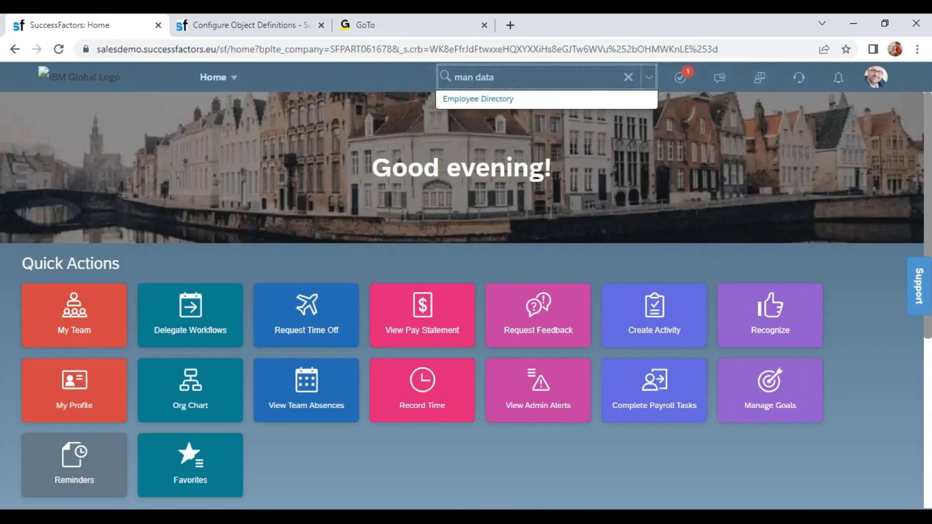
pyautogui.click(499, 222)
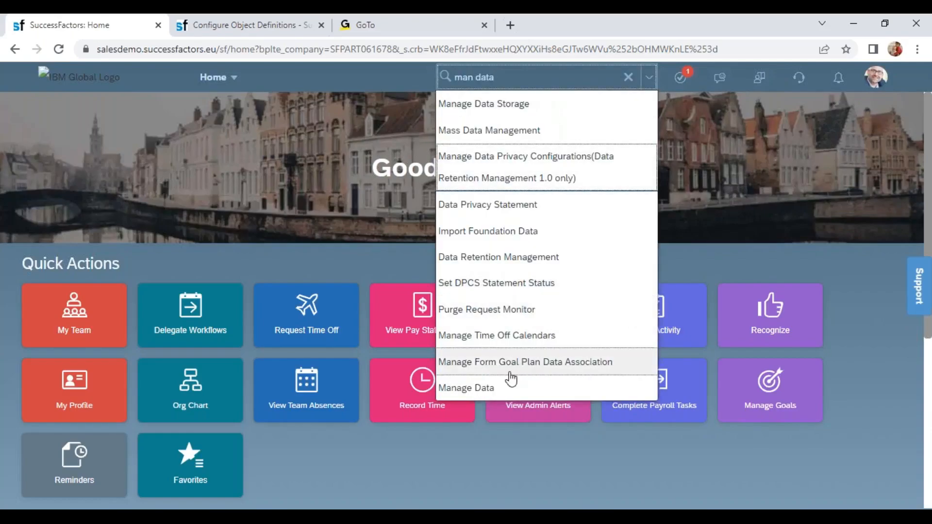
pyautogui.click(495, 392)
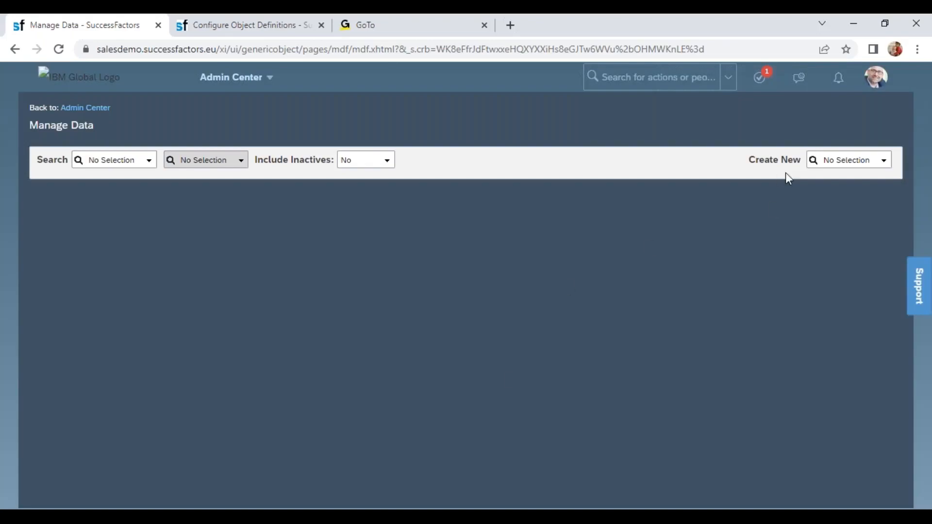
# - Start a new Business Unit record to bring up its blank entry form
pyautogui.click(841, 160)
pyautogui.write('busi')
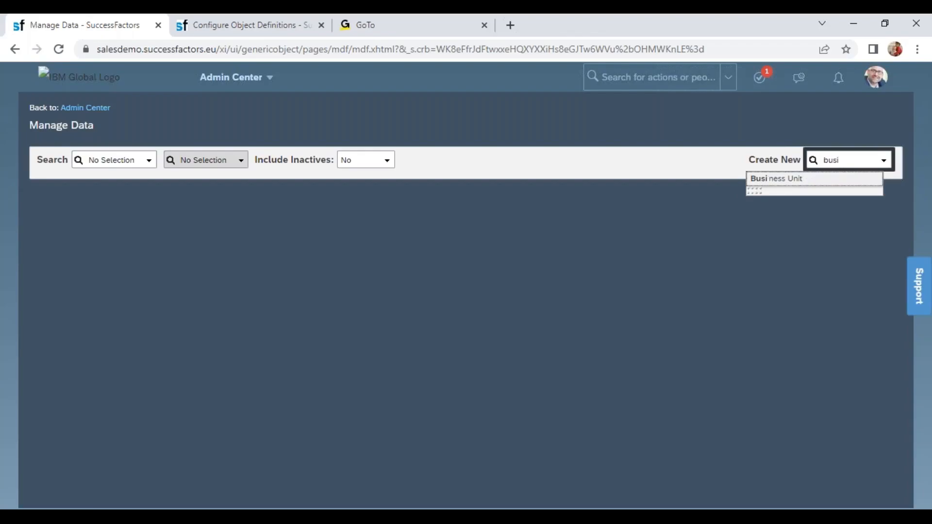
pyautogui.click(814, 178)
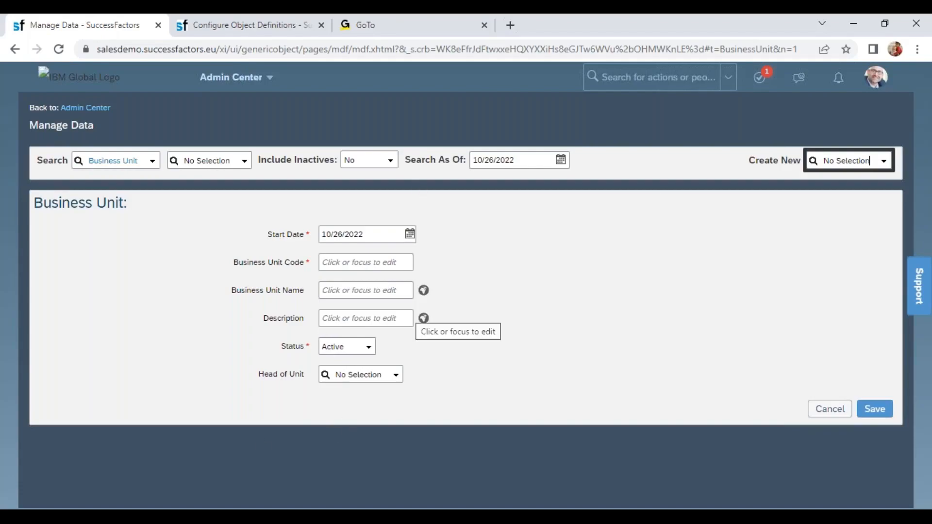
# - Go to the Configure Object Definitions page and load the Business Unit object definition
pyautogui.click(230, 30)
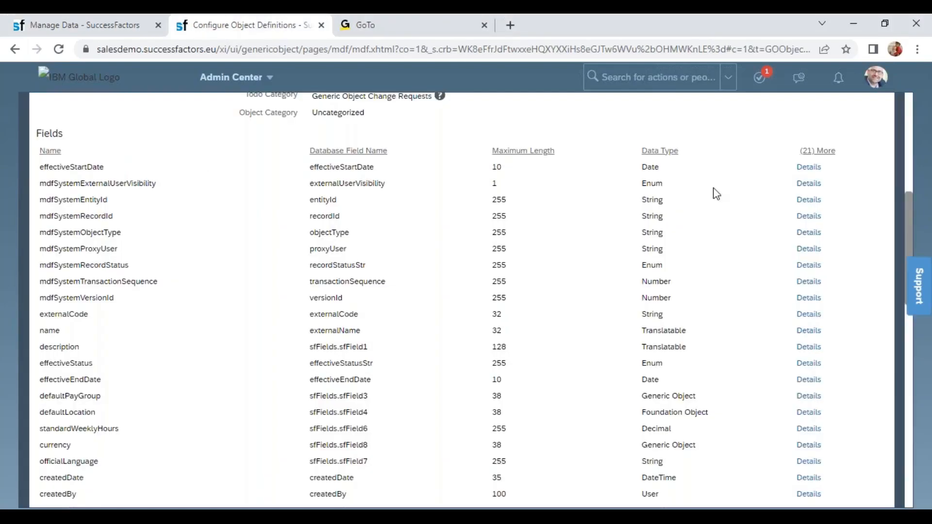
pyautogui.click(911, 104)
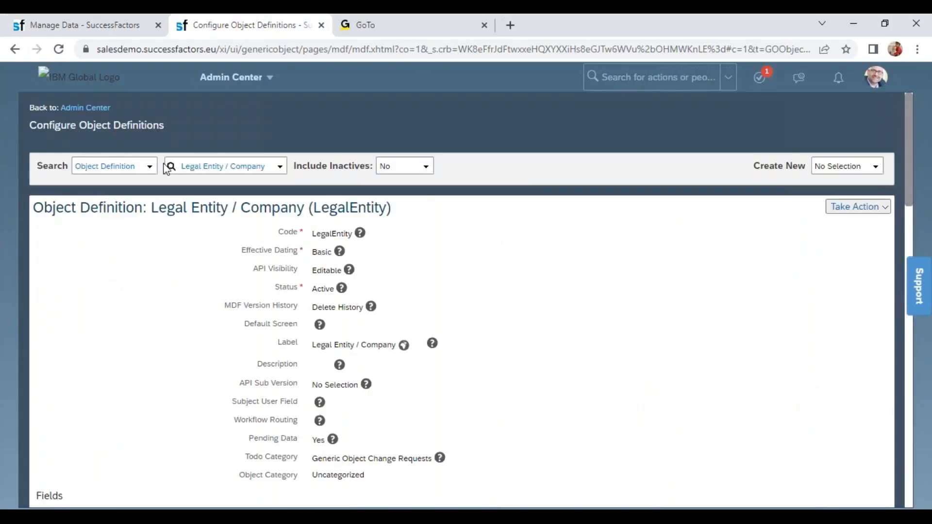
pyautogui.click(204, 166)
pyautogui.write('b')
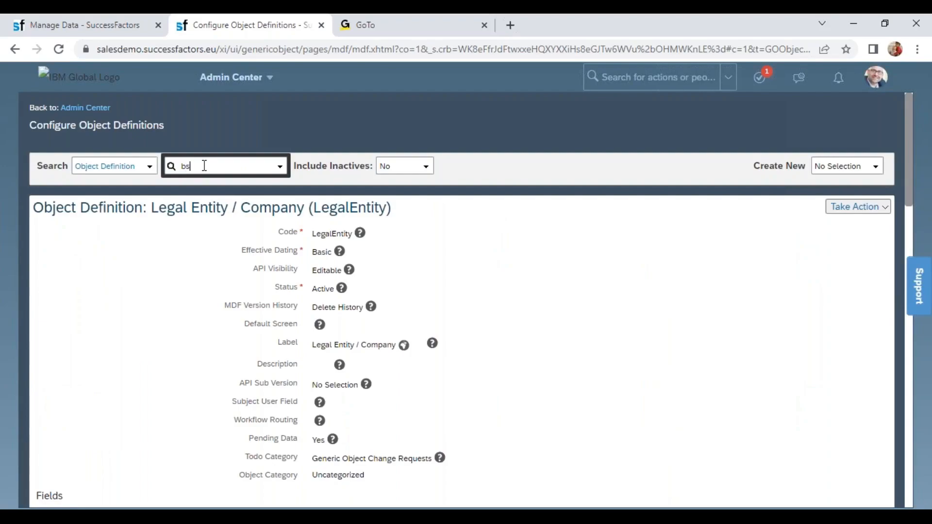
pyautogui.write('us')
pyautogui.click(220, 198)
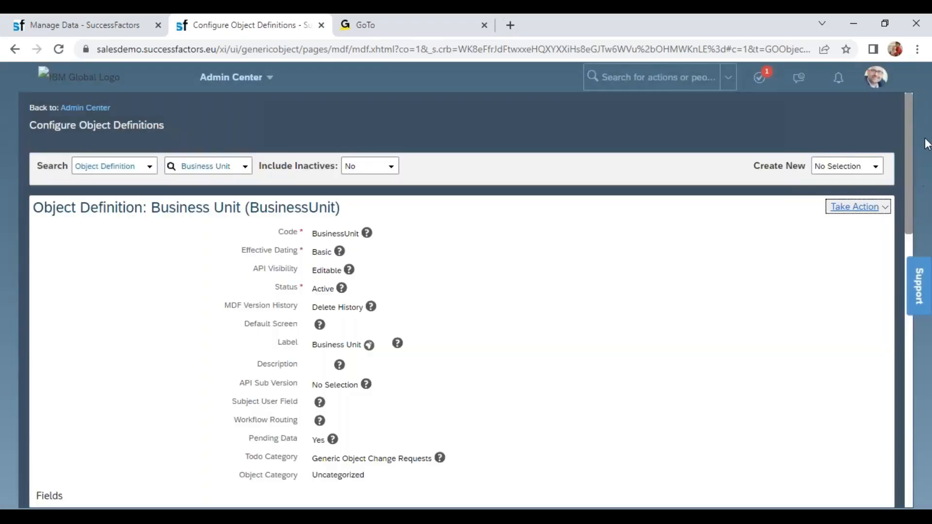
# - Open the Business Unit definition for correction and add an association named cust_LegalEntity
pyautogui.click(877, 204)
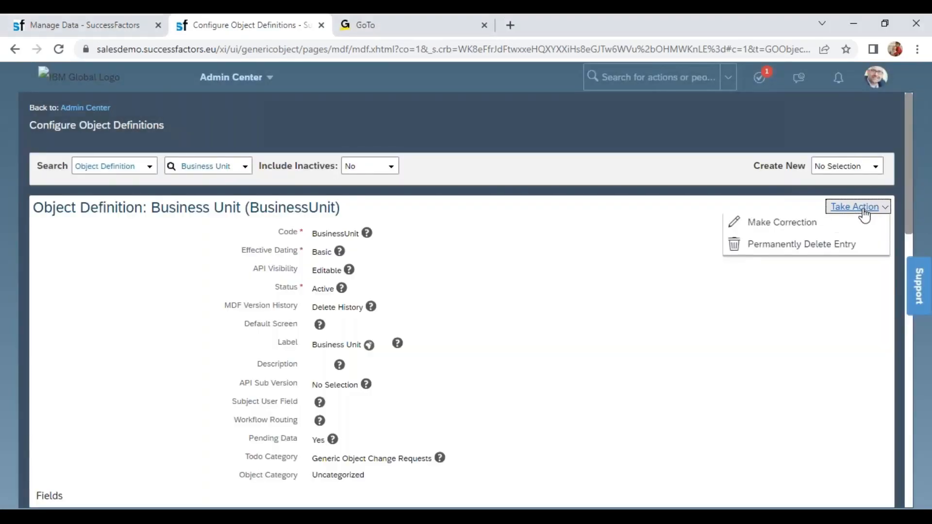
pyautogui.click(807, 228)
pyautogui.scroll(-7, 901, 491)
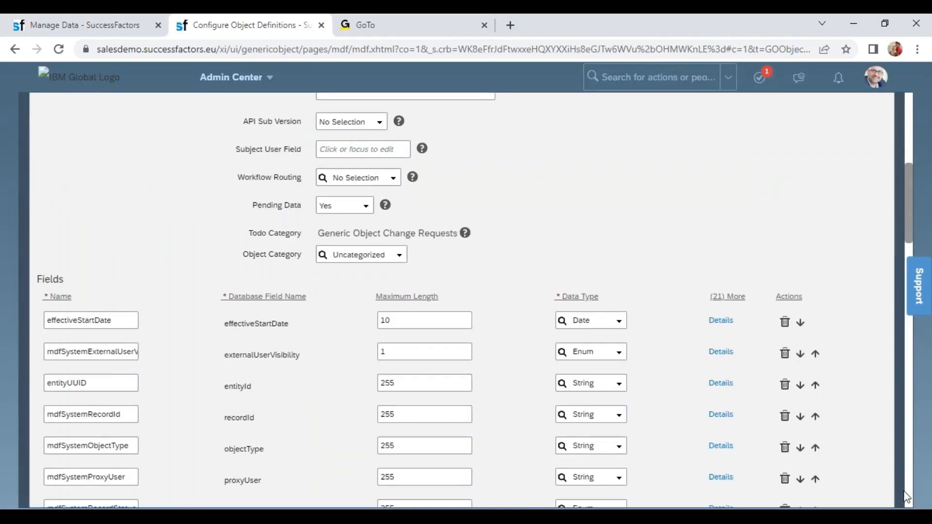
pyautogui.scroll(-7, 911, 498)
pyautogui.scroll(-7, 911, 499)
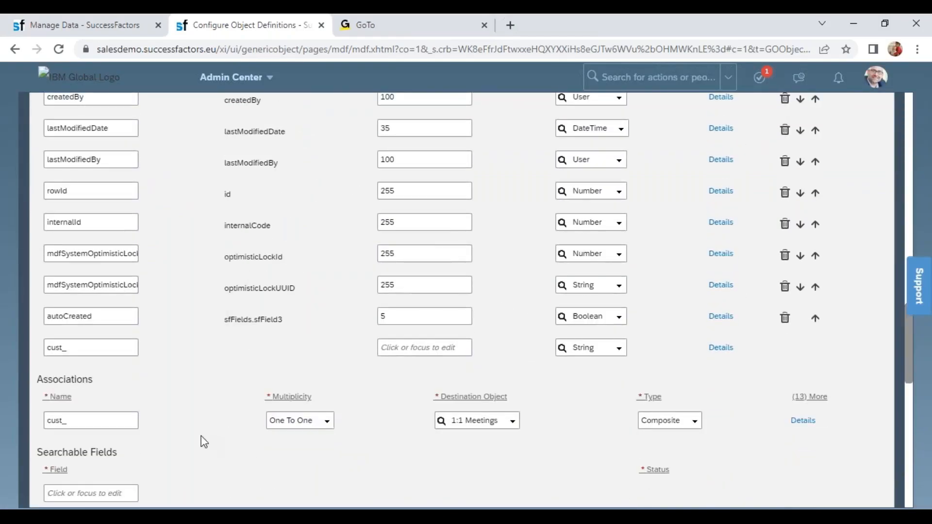
pyautogui.click(121, 423)
pyautogui.write('L')
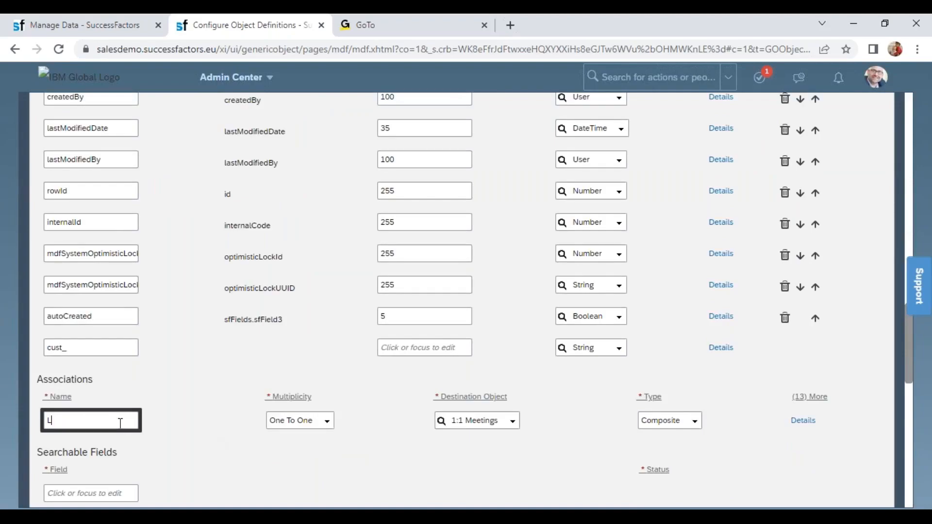
pyautogui.write('egalEntity')
pyautogui.click(329, 423)
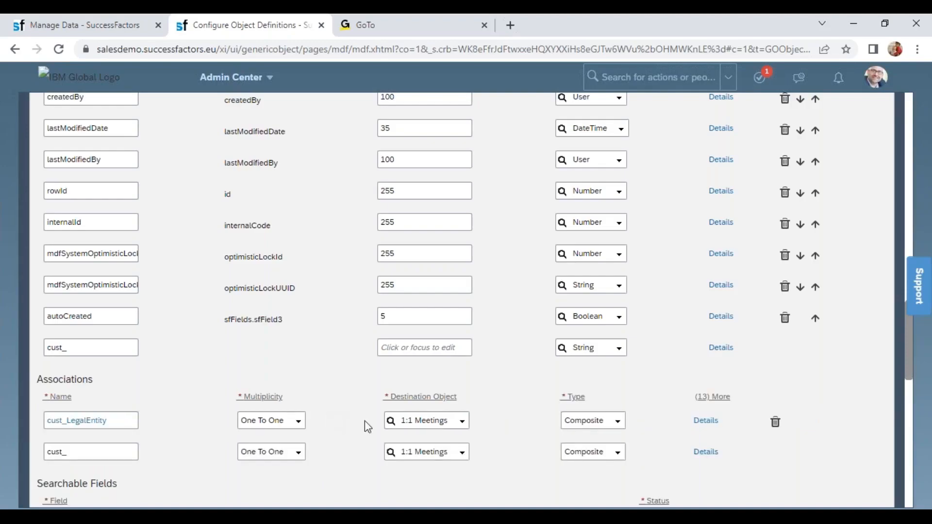
# - Set the cust_LegalEntity association's destination object to Legal Entity / Company and try to save the definition
pyautogui.click(438, 421)
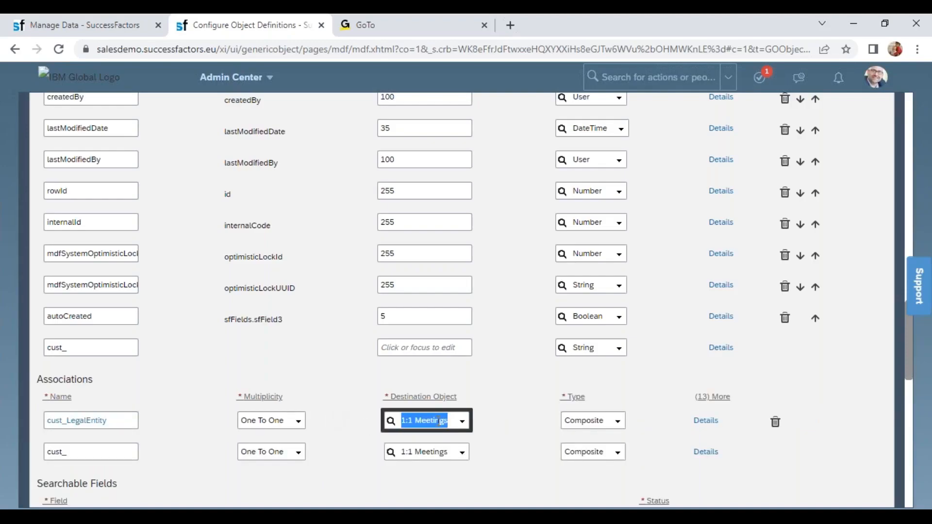
pyautogui.write('legal')
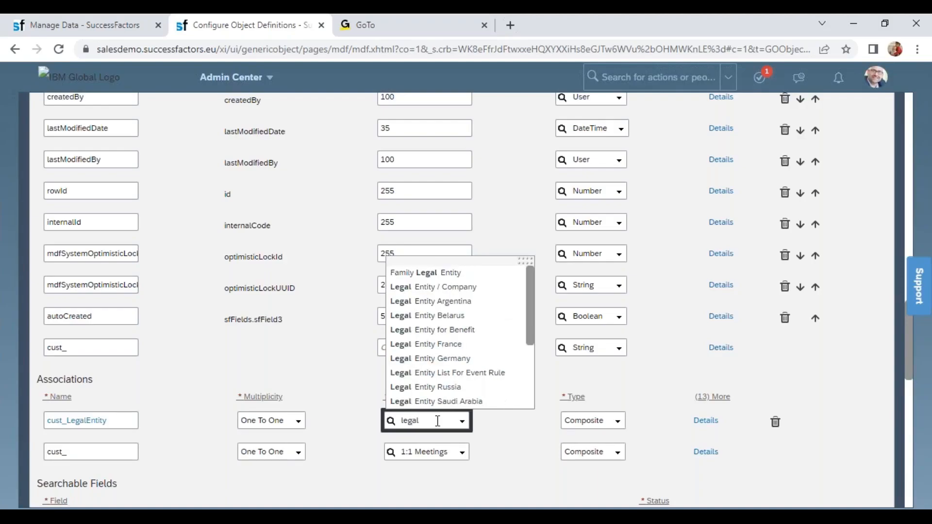
pyautogui.click(486, 288)
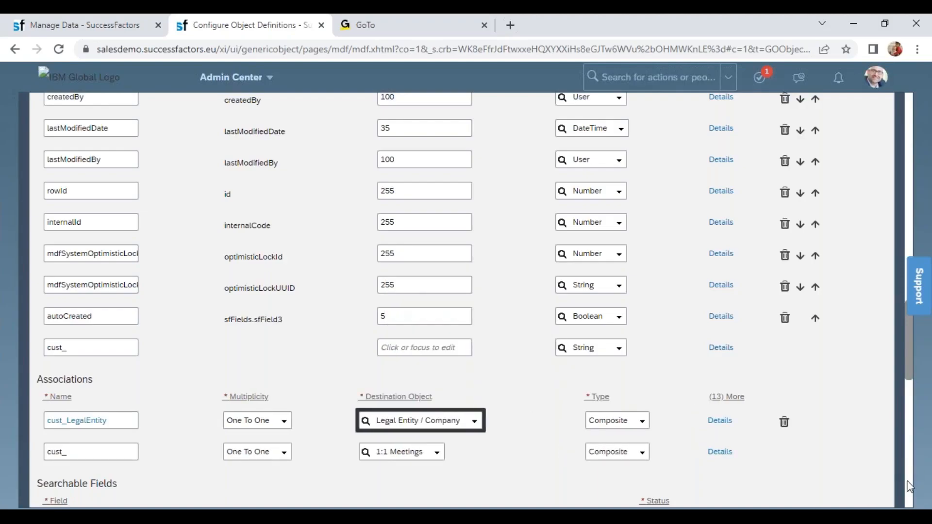
pyautogui.scroll(-10, 910, 486)
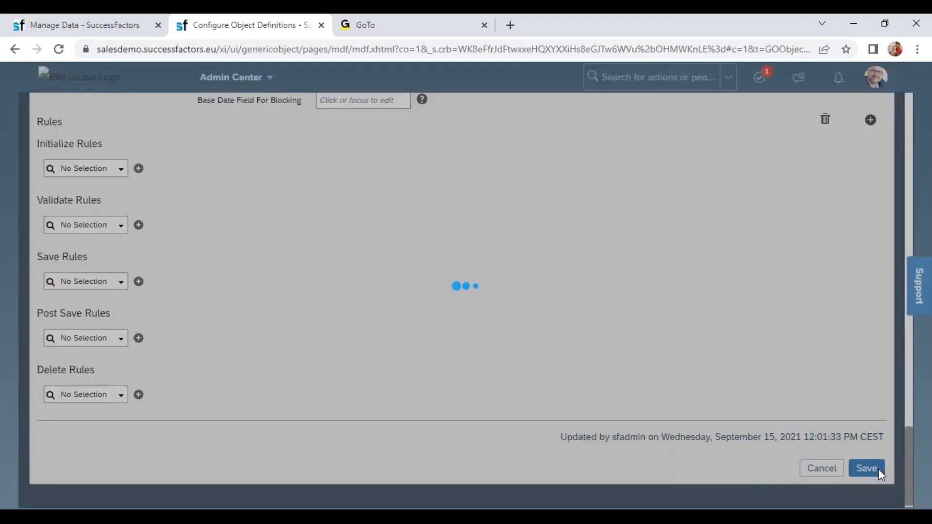
pyautogui.click(879, 469)
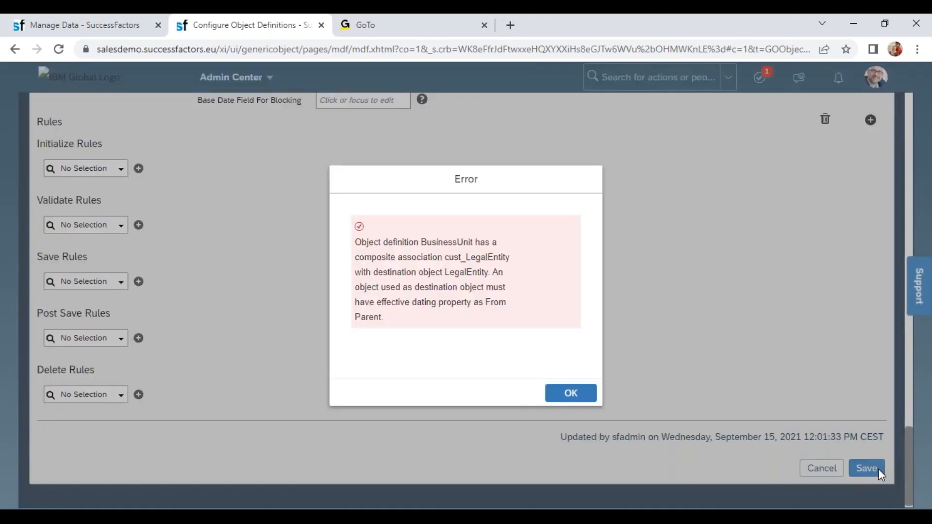
pyautogui.click(571, 393)
# - Change the cust_LegalEntity association's type to Valid When and save the Business Unit definition
pyautogui.scroll(1, 916, 447)
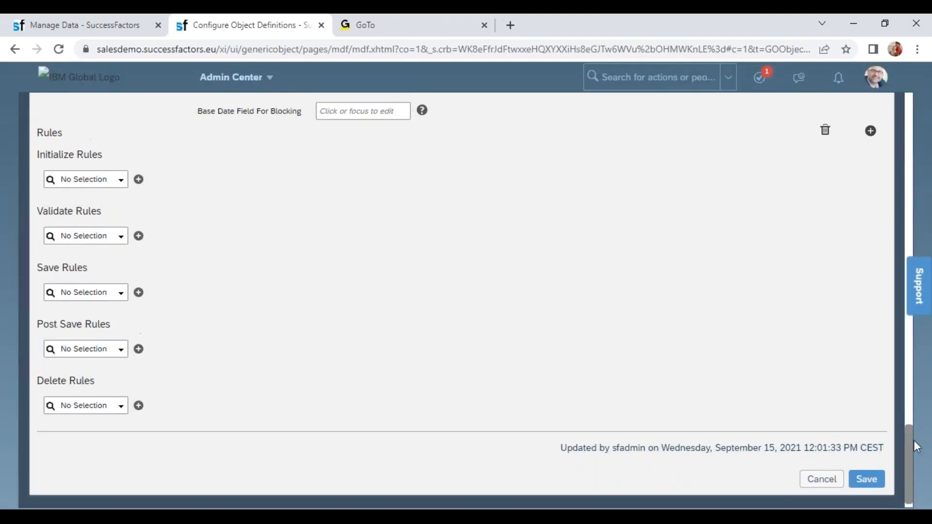
pyautogui.moveTo(908, 453); pyautogui.dragTo(910, 364)
pyautogui.click(641, 190)
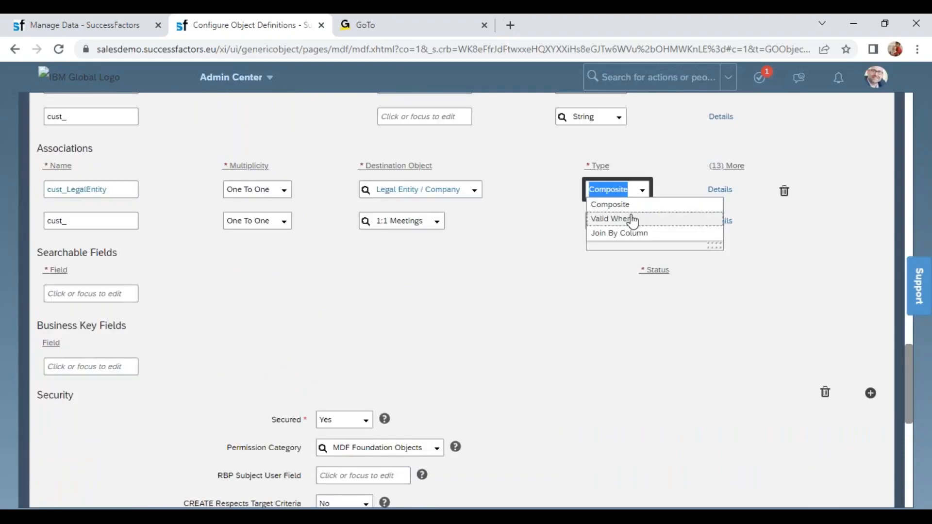
pyautogui.click(628, 189)
pyautogui.press('Down')
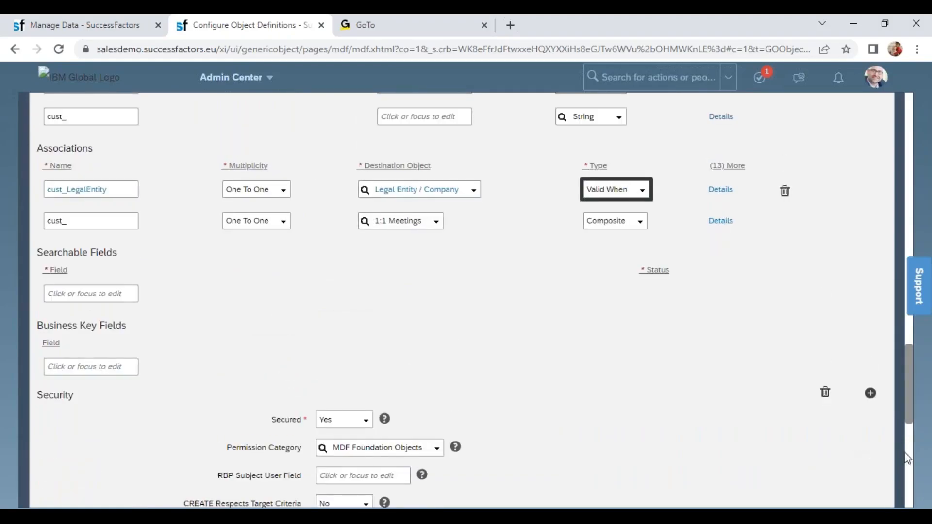
pyautogui.scroll(-2, 913, 482)
pyautogui.scroll(-7, 911, 490)
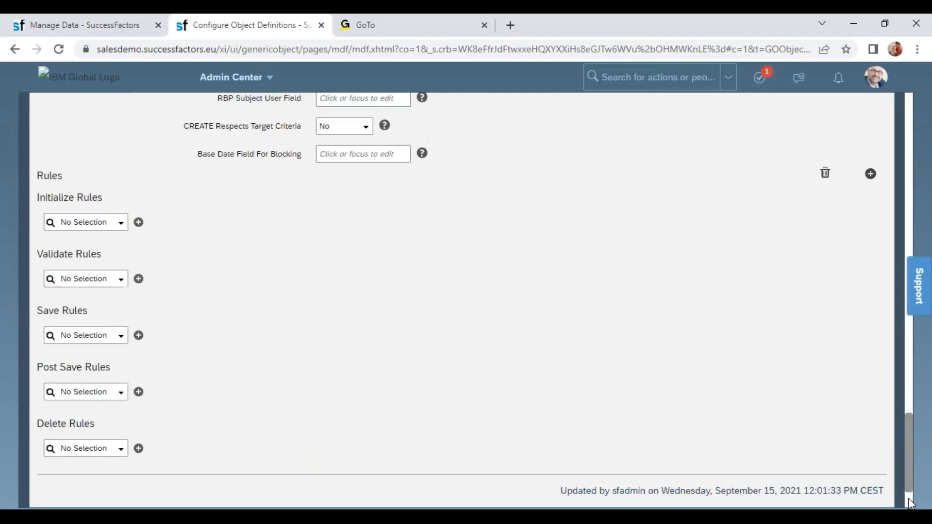
pyautogui.click(875, 468)
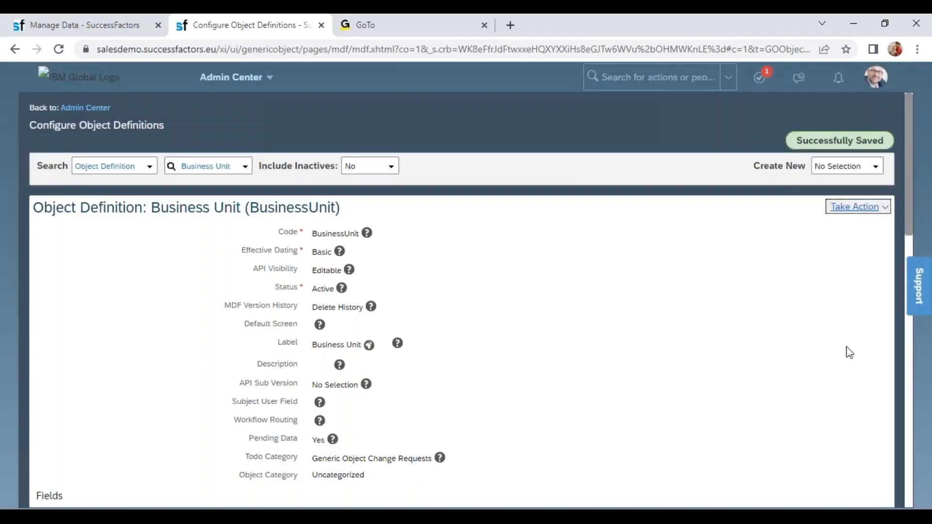
# - Switch to the Excel workbook and enter Associations - Relationships in cell B120
pyautogui.click(76, 28)
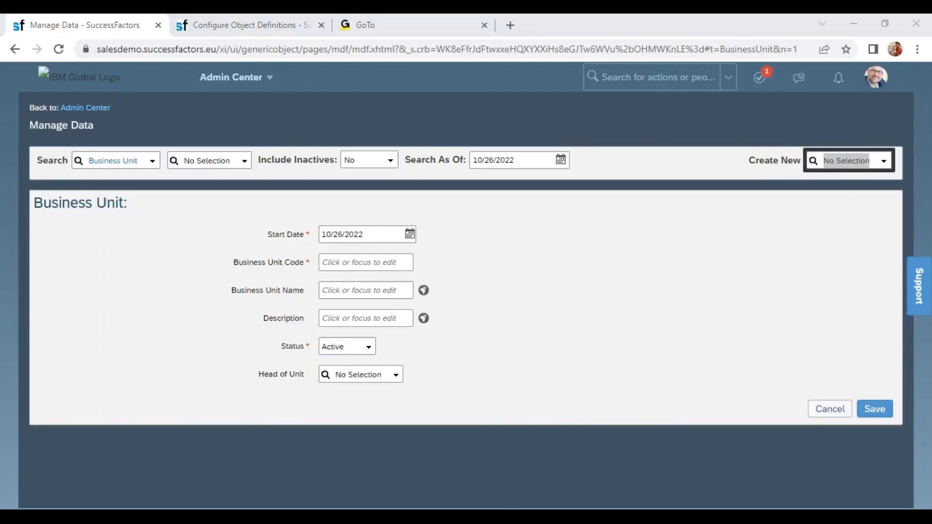
pyautogui.moveTo(505, 508)
pyautogui.click(486, 493)
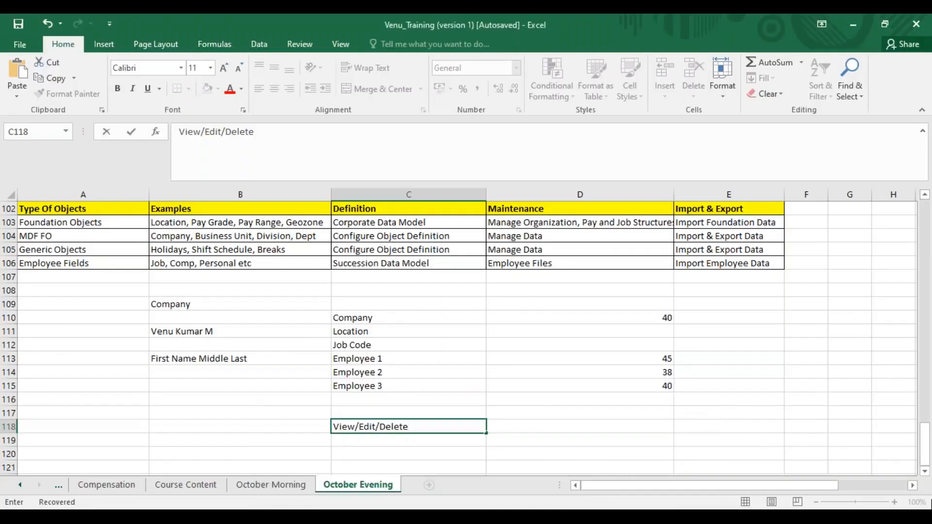
pyautogui.click(926, 473)
pyautogui.click(926, 472)
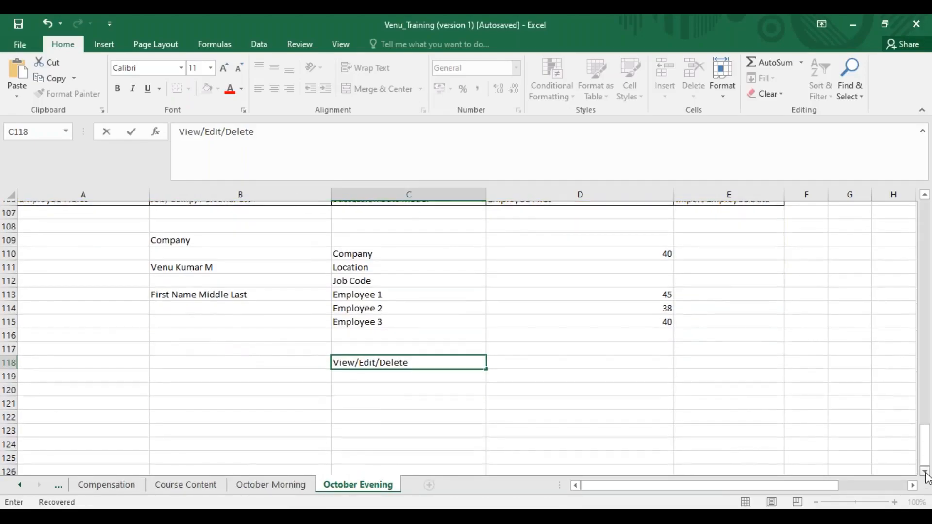
pyautogui.click(257, 388)
pyautogui.write('Associations')
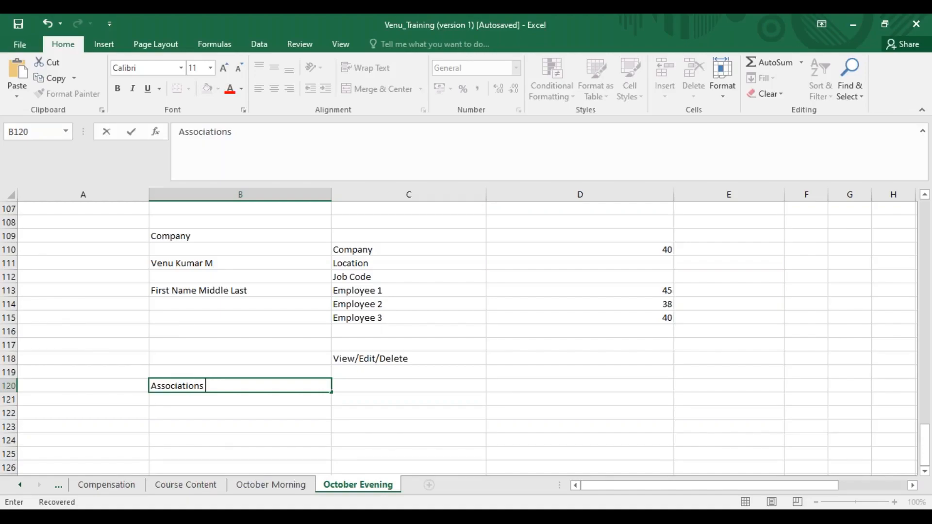
pyautogui.write('- Relationship')
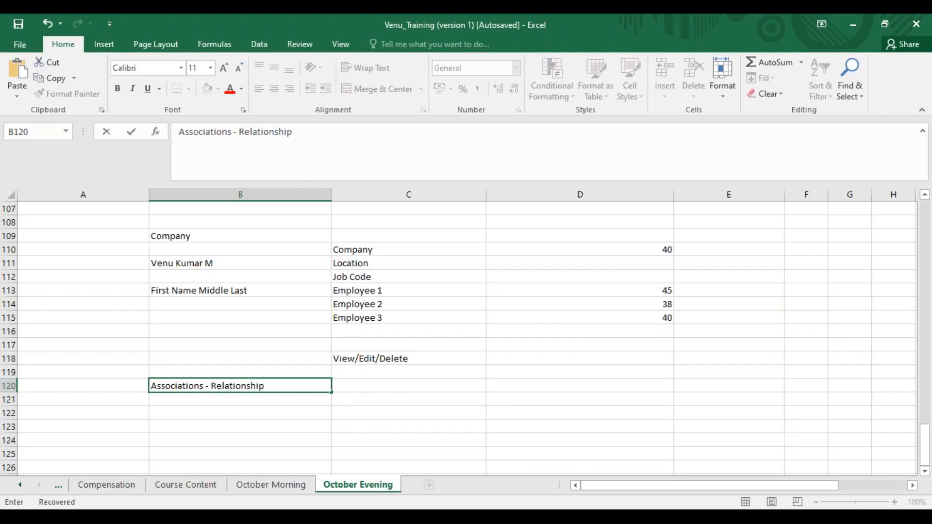
pyautogui.write('s')
# - Enter the note FO - FO in cell C121
pyautogui.click(358, 397)
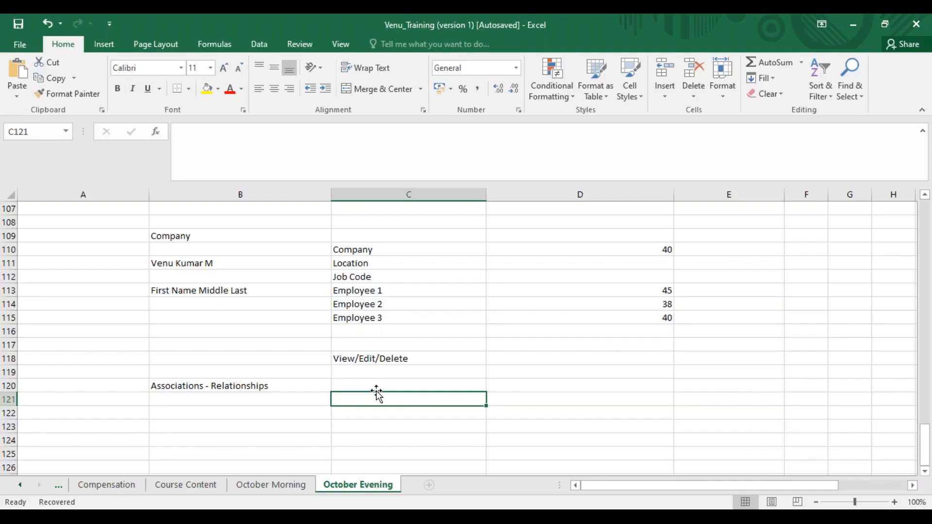
pyautogui.write('FO')
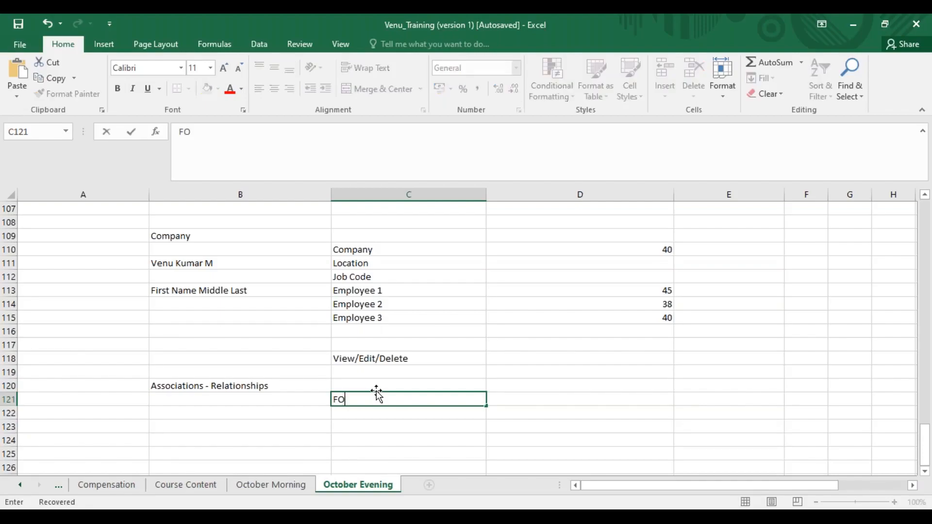
pyautogui.write(' - FO')
# - Enter One - one or One - Many in cell C120, beside the Associations heading
pyautogui.click(358, 384)
pyautogui.write('O')
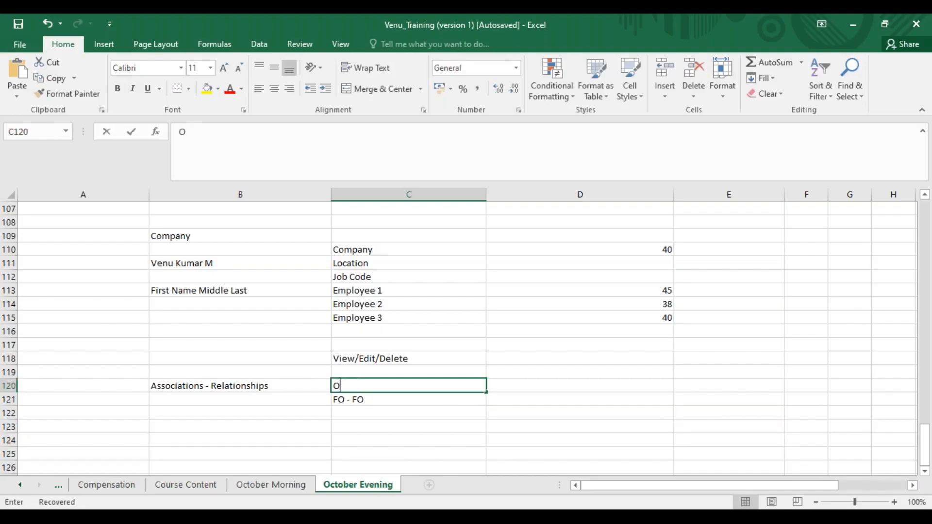
pyautogui.write('ne - on')
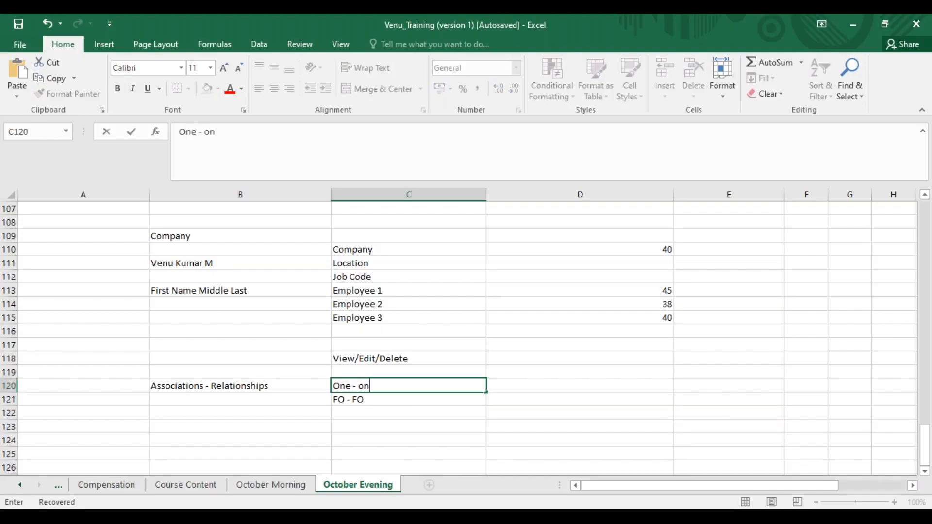
pyautogui.write('e or One - Many')
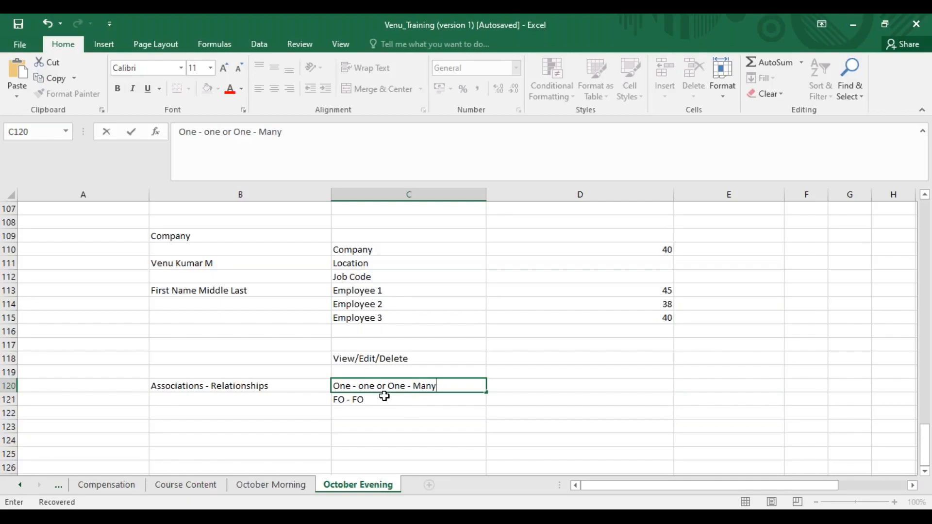
pyautogui.click(363, 412)
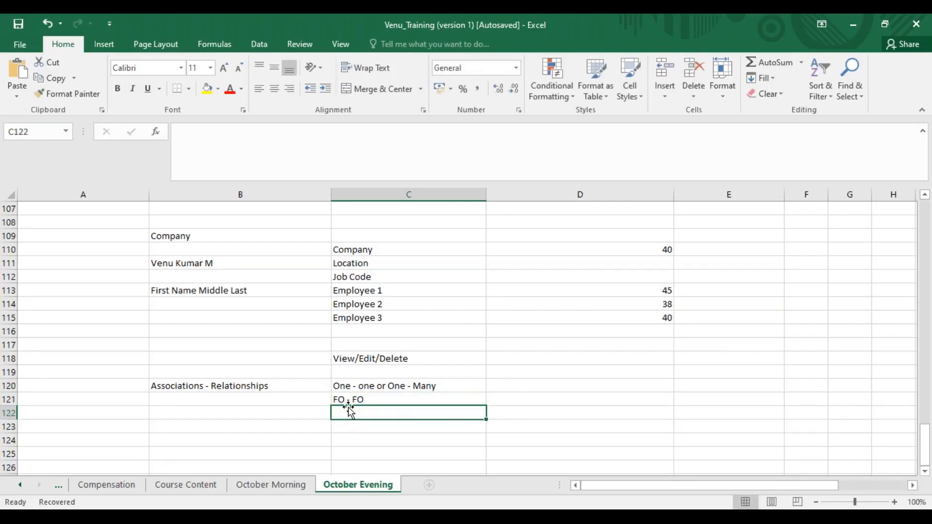
# - List the relationship combinations FO - MDF, MDF - MDF and MDF - FO in cells C122 to C124, below FO - FO
pyautogui.write('FO-')
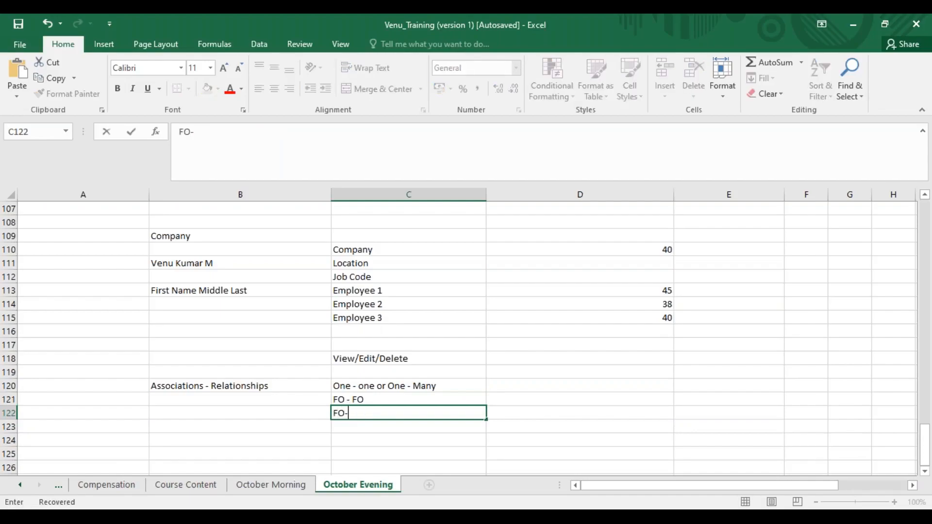
pyautogui.press('BackSpace')
pyautogui.write('- MDF')
pyautogui.press('Return')
pyautogui.write('MDF')
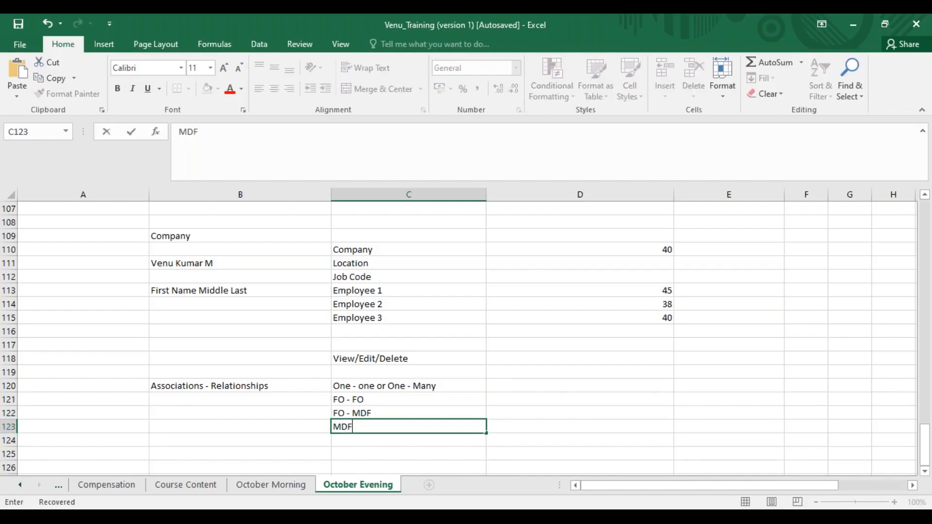
pyautogui.write(' - MDF')
pyautogui.press('Return')
pyautogui.write('MDF ')
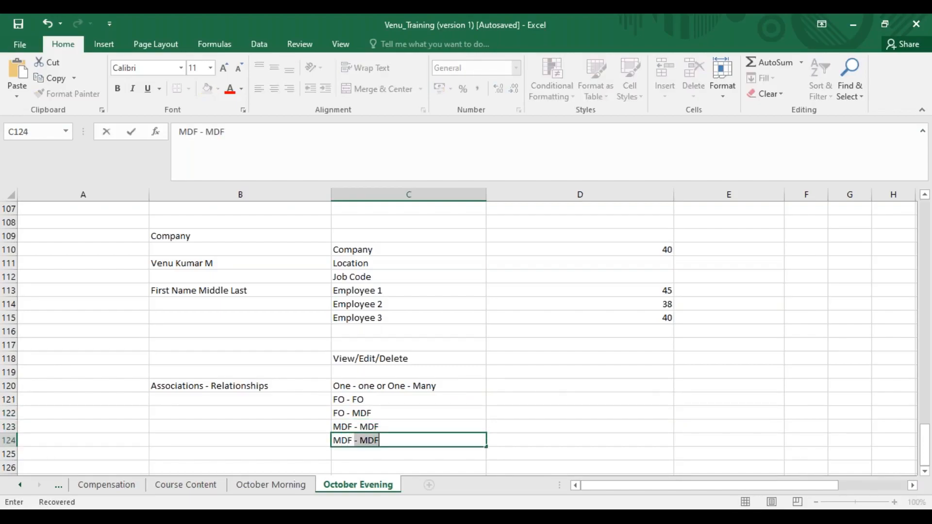
pyautogui.write('- FO')
# - Go through the four relationship combinations in cells C121 to C124, highlighting them one by one and as a group
pyautogui.moveTo(364, 398); pyautogui.dragTo(368, 444)
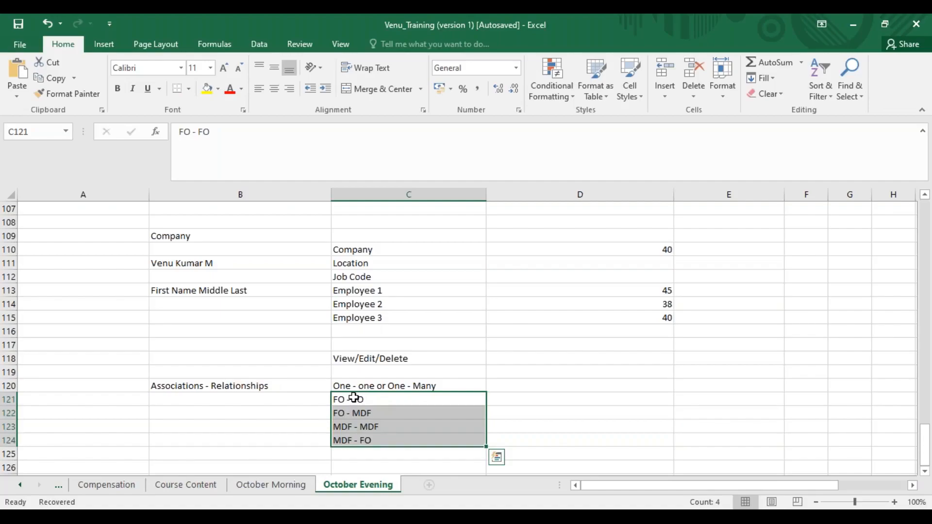
pyautogui.hotkey('shift', 'Up')
pyautogui.hotkey('shift', 'Up')
pyautogui.hotkey('shift', 'Up')
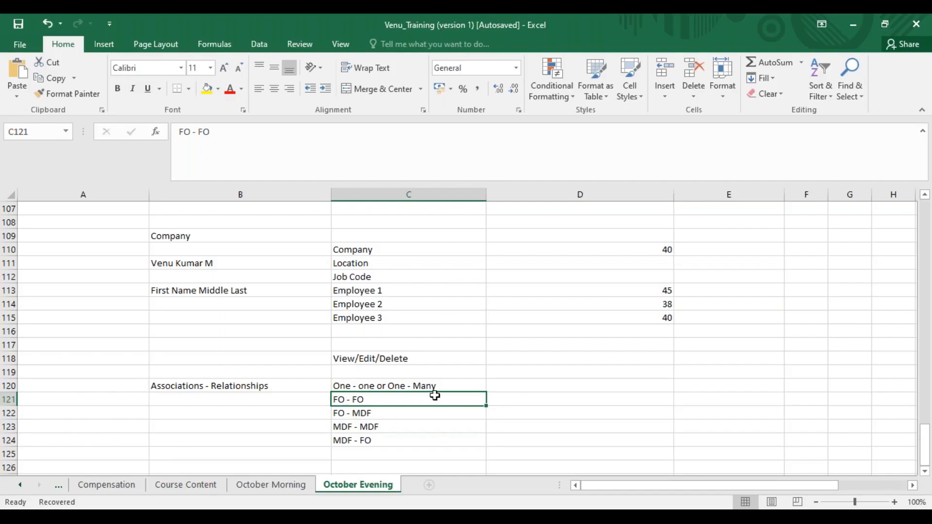
pyautogui.click(367, 413)
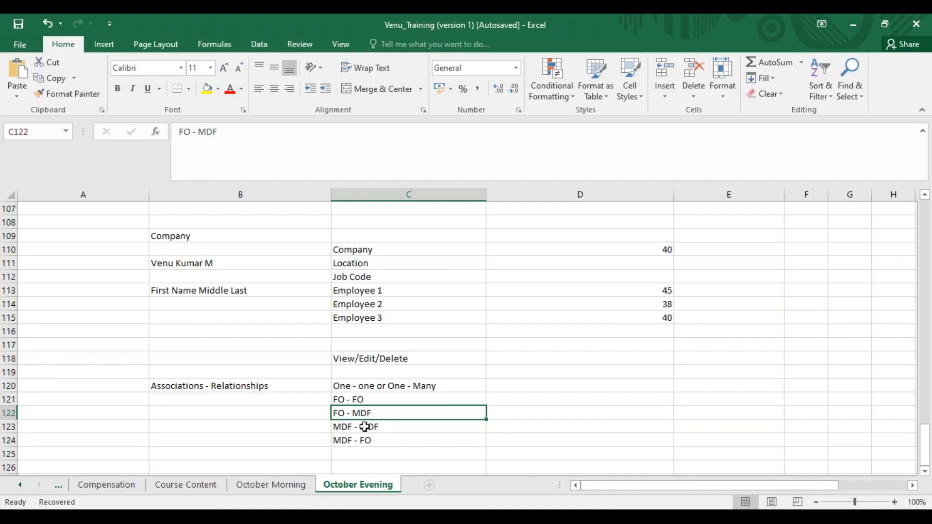
pyautogui.click(365, 427)
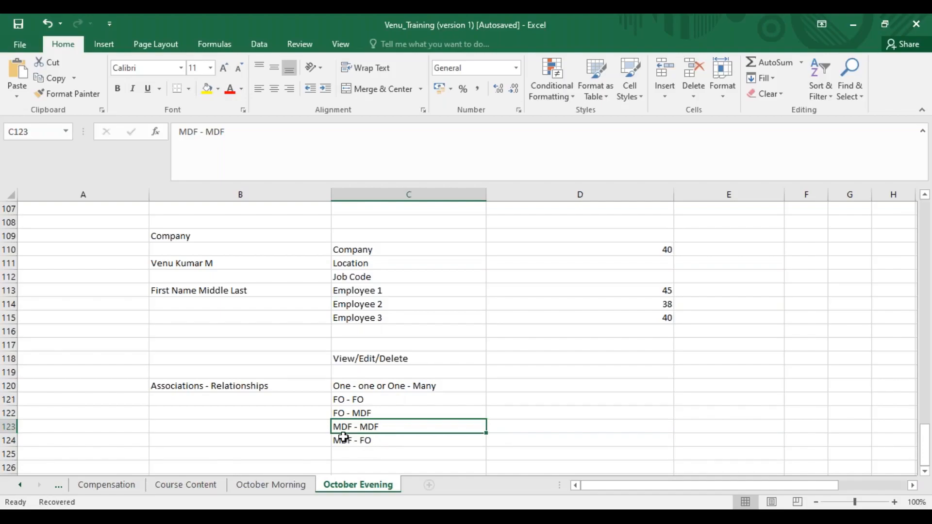
pyautogui.click(388, 444)
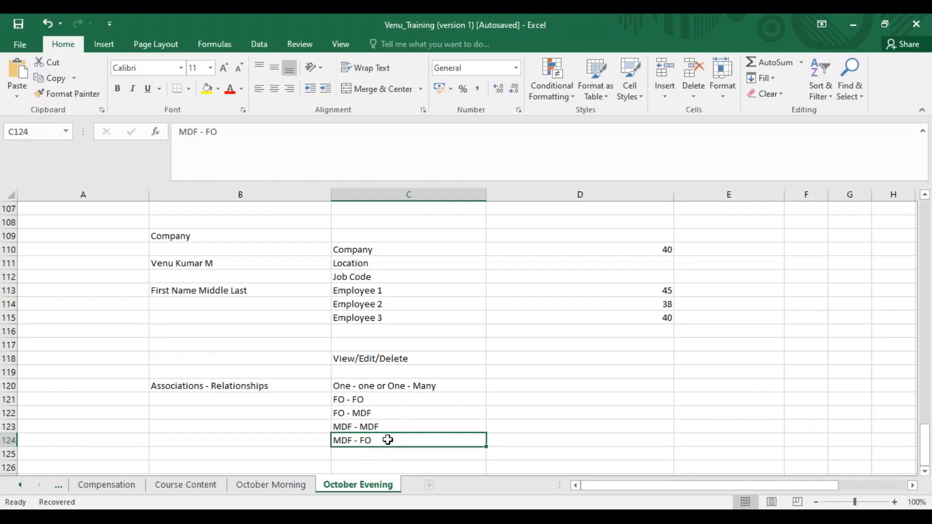
pyautogui.moveTo(371, 401); pyautogui.dragTo(372, 437)
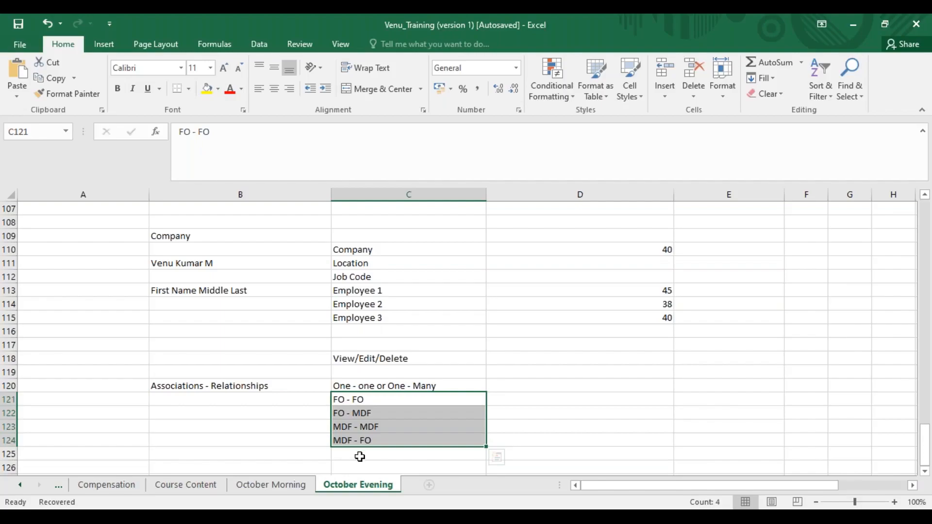
# - Enter the example notes 4 Bu in cell D122 and 10 Div in cell D123, beside the relationship combinations
pyautogui.click(547, 409)
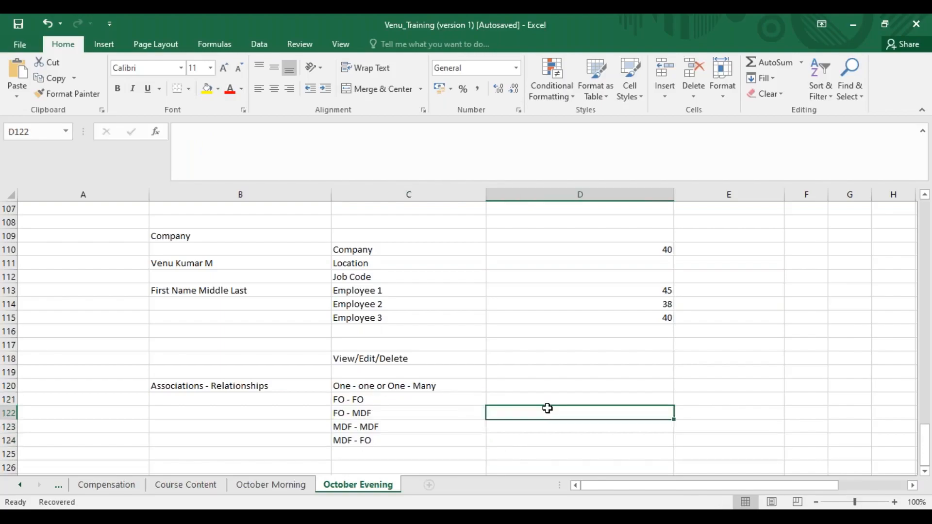
pyautogui.write('4 Bu')
pyautogui.press('Return')
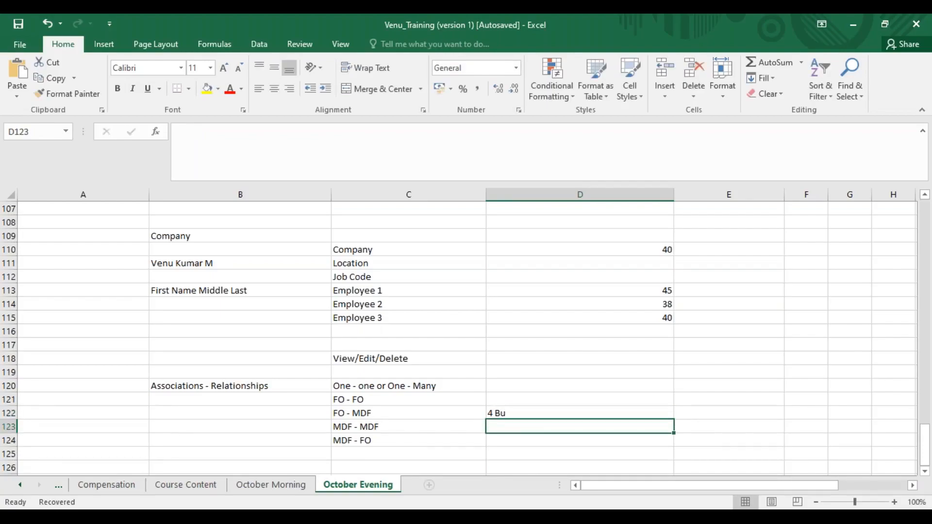
pyautogui.write('10 Div')
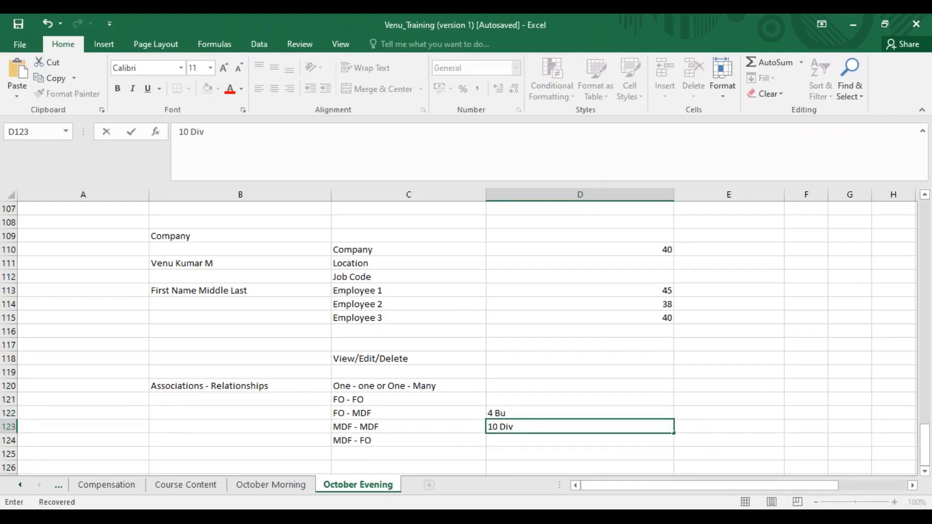
pyautogui.press('F2')
pyautogui.click(510, 410)
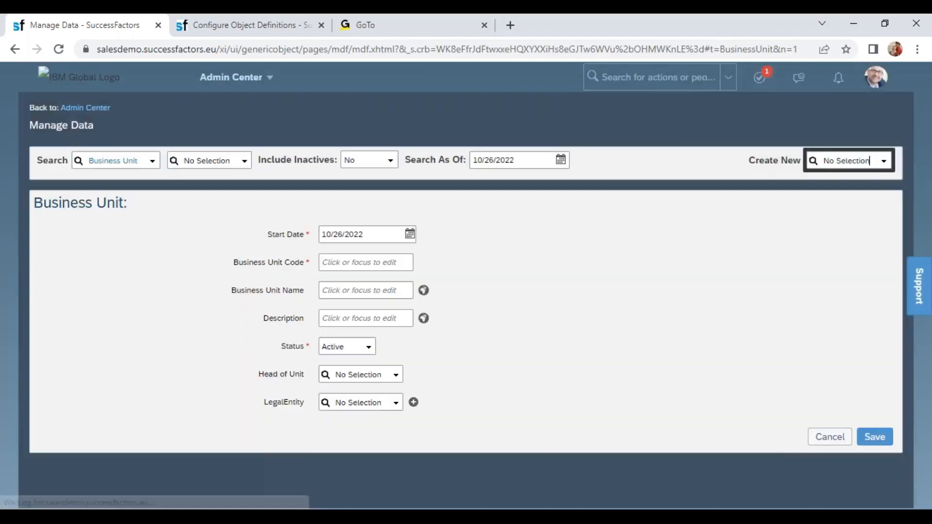
# - Set the start date of the new Business Unit record to 01/01/2022
pyautogui.doubleClick(275, 403)
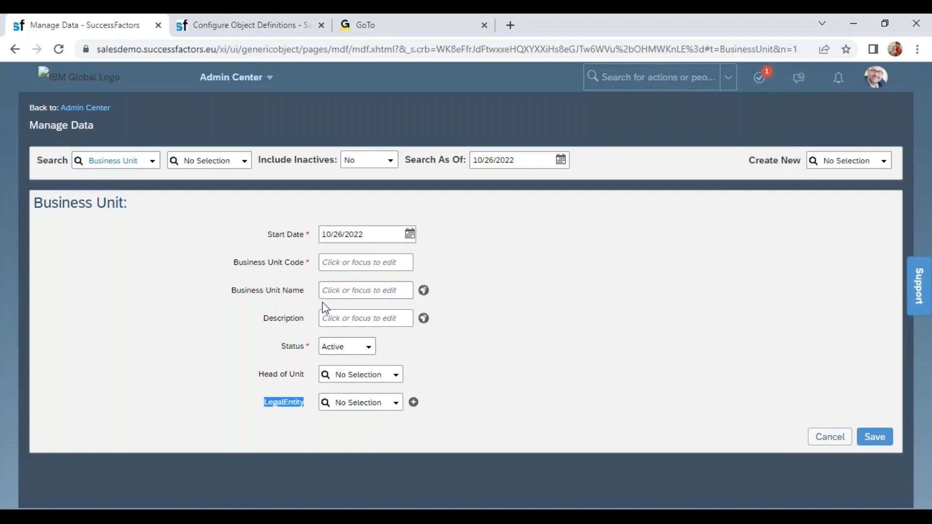
pyautogui.click(340, 234)
pyautogui.write('01')
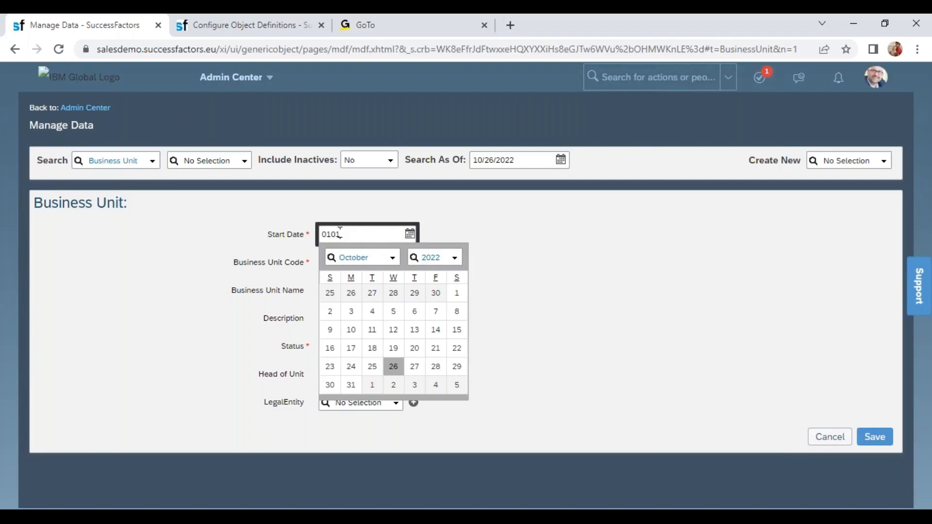
pyautogui.write('/01/2022')
pyautogui.click(363, 273)
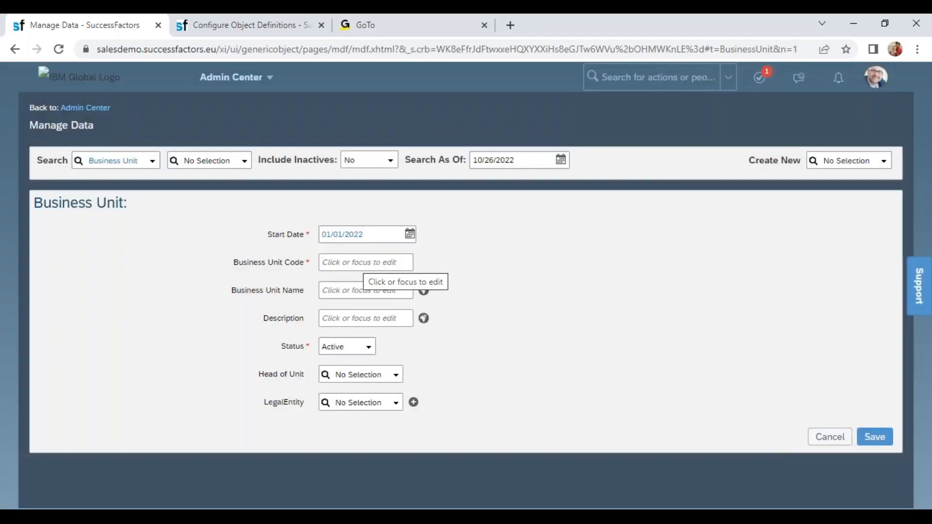
# - Give the new Business Unit the code 6601 and the name Wipro IT Projects
pyautogui.click(365, 267)
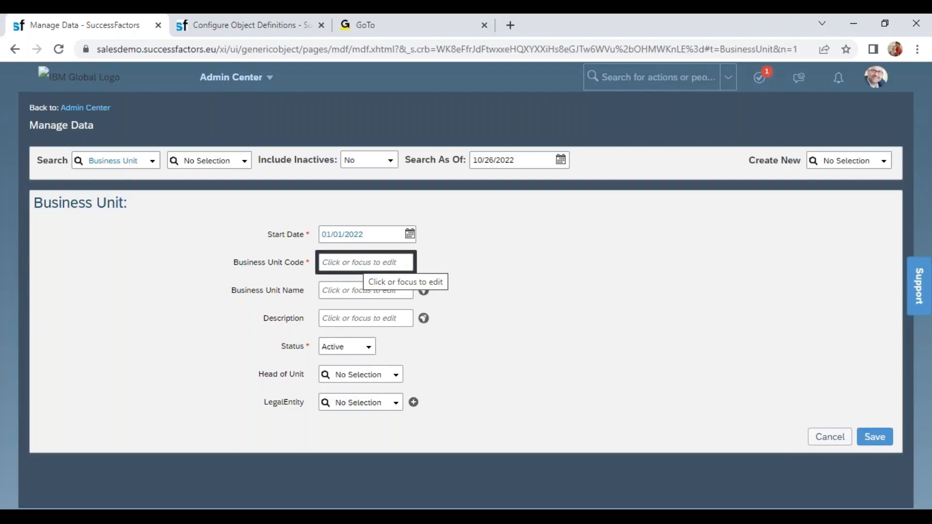
pyautogui.write('6601')
pyautogui.press('Tab')
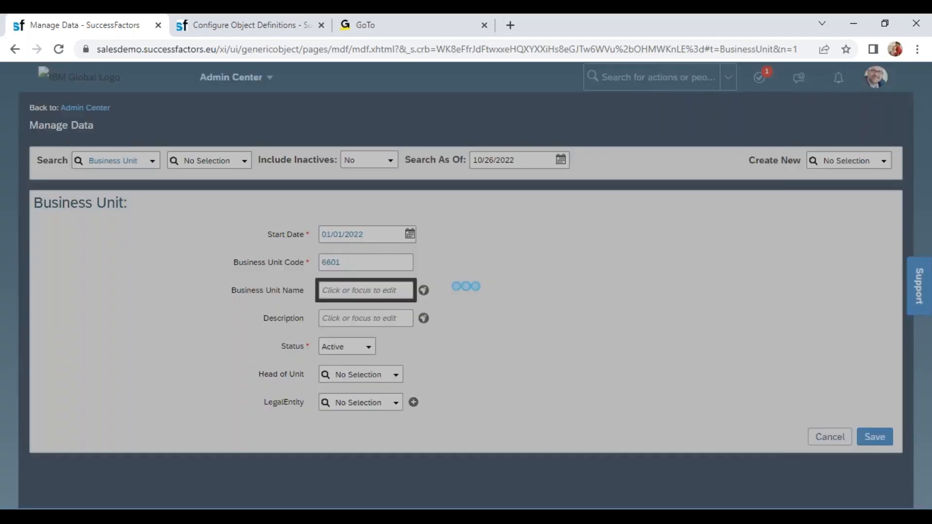
pyautogui.write('Wipr')
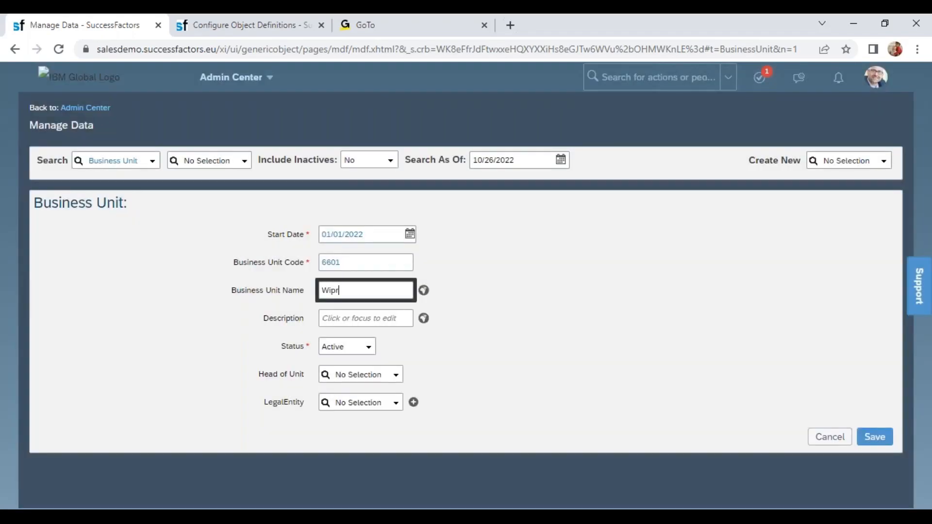
pyautogui.write('o IT Projects')
pyautogui.press('Tab')
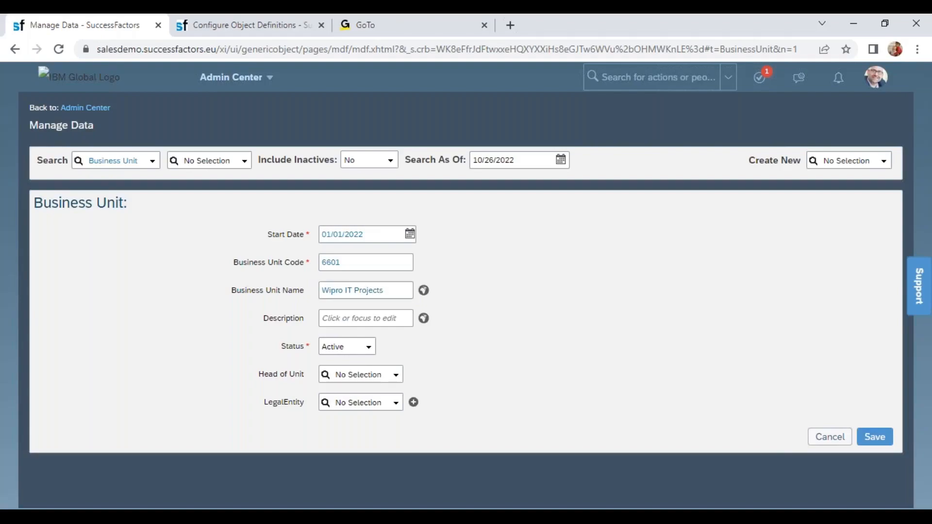
pyautogui.click(343, 317)
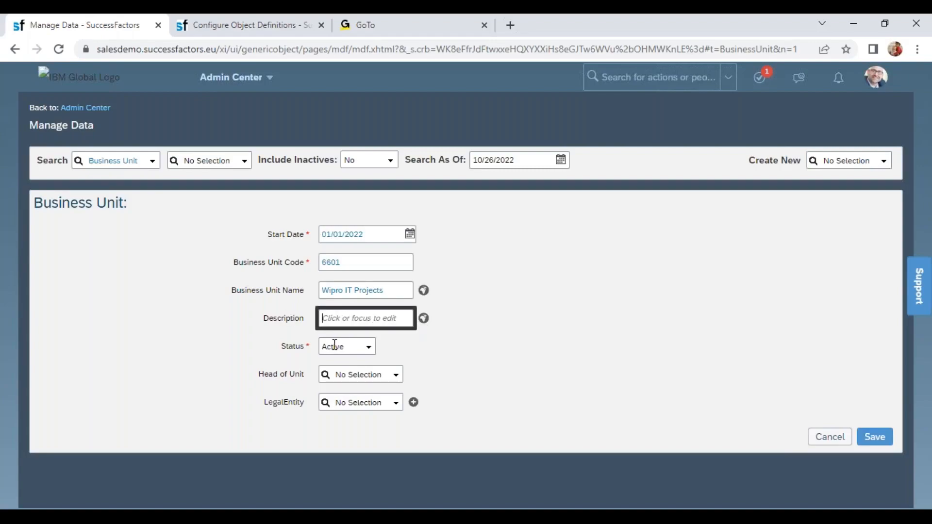
# - Assign the employee listed as VP Transportation, New York as the Business Unit's Head of Unit
pyautogui.moveTo(258, 375); pyautogui.dragTo(304, 375)
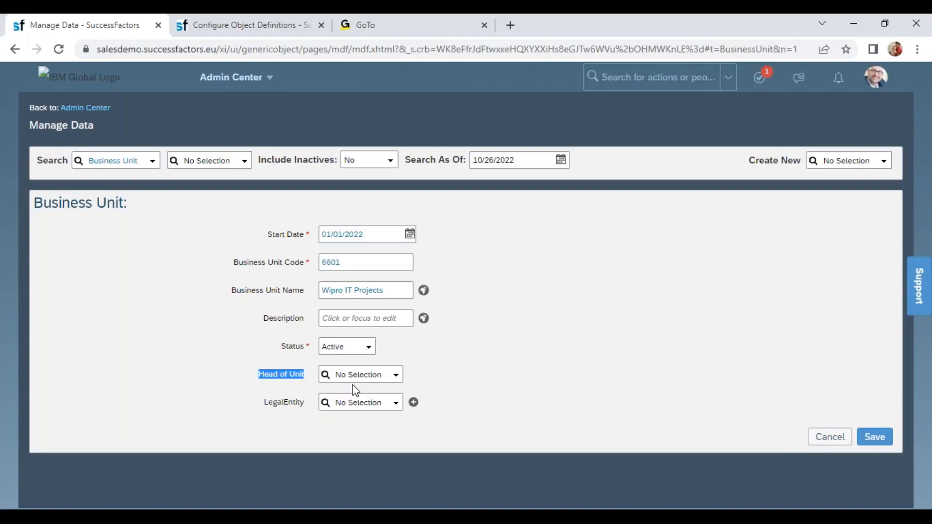
pyautogui.click(367, 377)
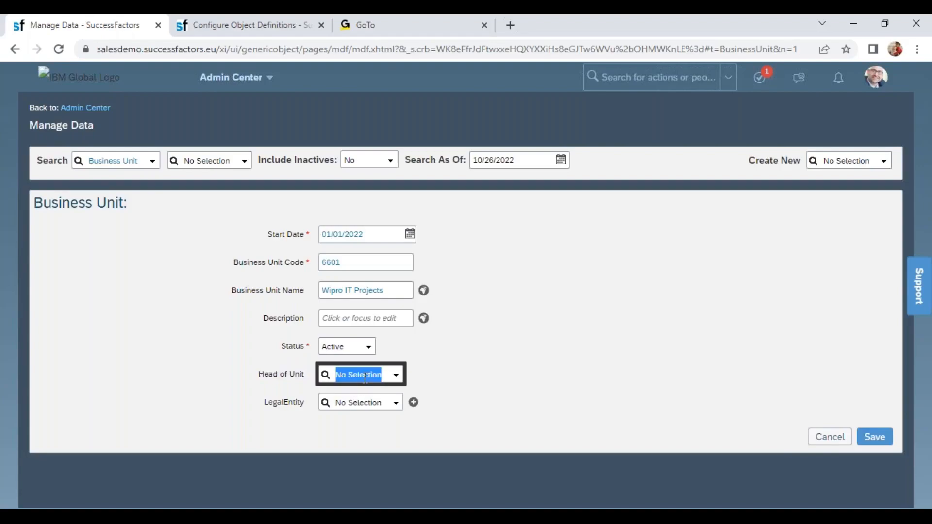
pyautogui.click(396, 375)
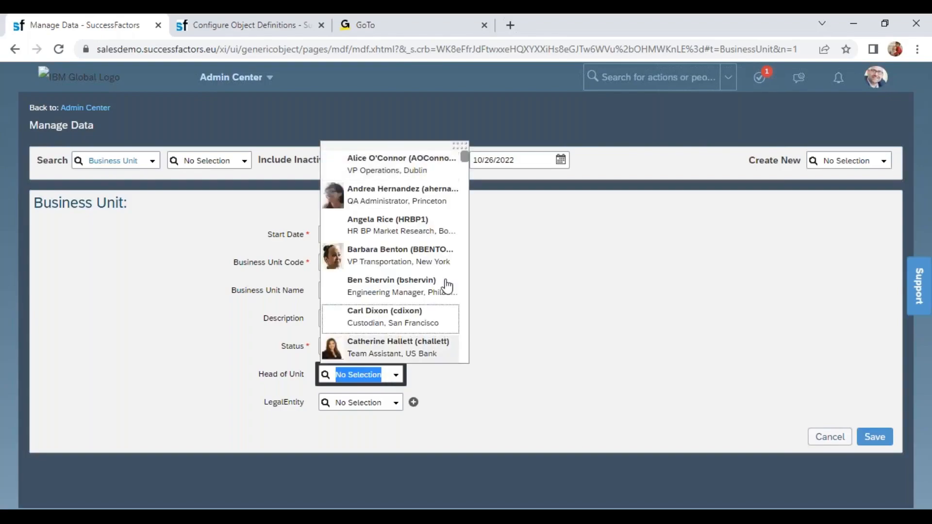
pyautogui.click(412, 252)
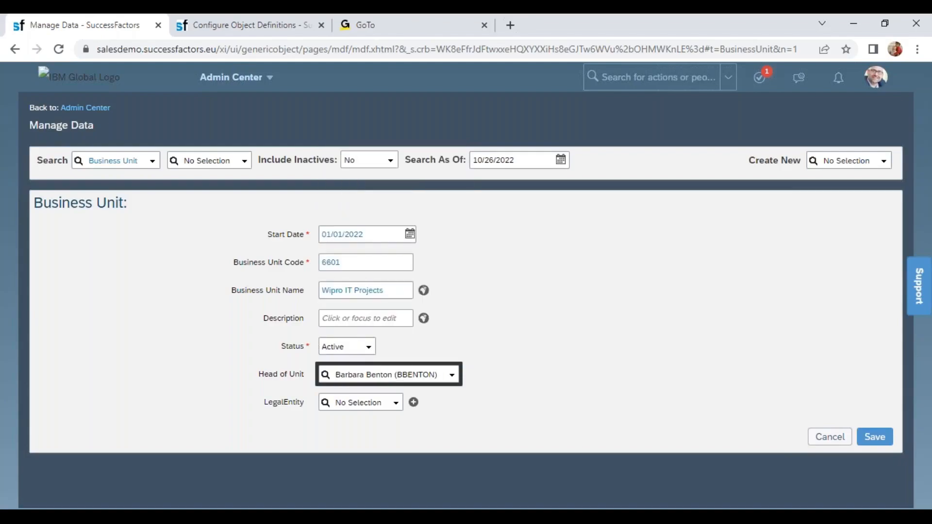
# - Associate the Business Unit with the legal entity Wipro Products Pvt Ltd (6600) and save the record
pyautogui.click(364, 404)
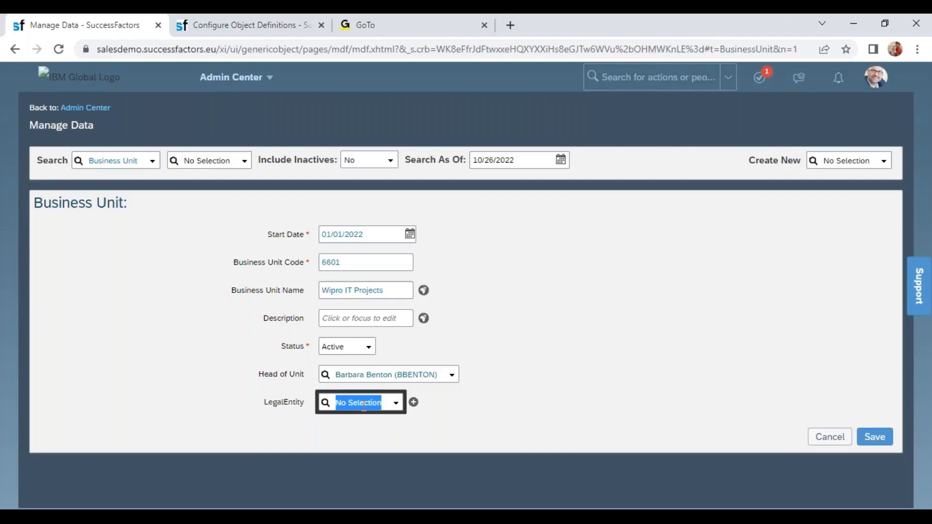
pyautogui.write('6600')
pyautogui.click(359, 420)
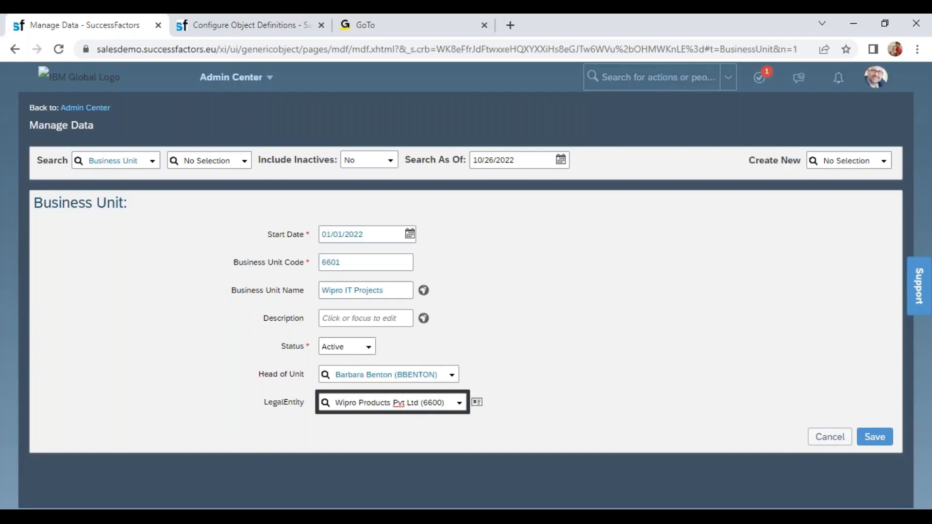
pyautogui.click(881, 439)
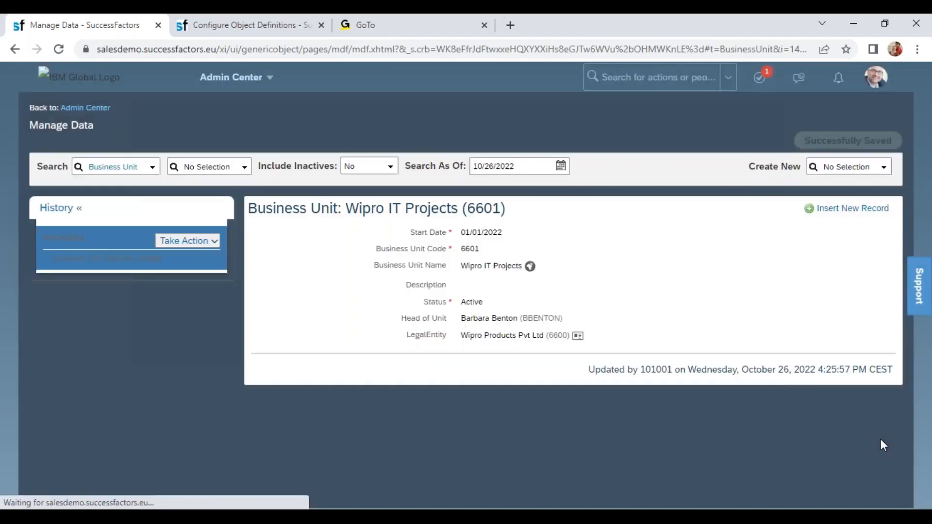
# - Start another new Business Unit record and set its start date to 01/01/2022
pyautogui.click(836, 167)
pyautogui.write('bus')
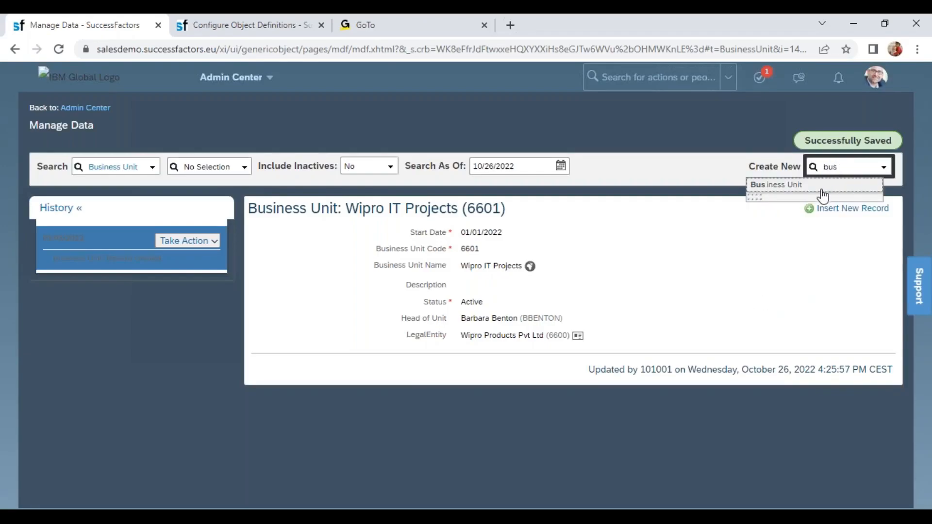
pyautogui.click(816, 188)
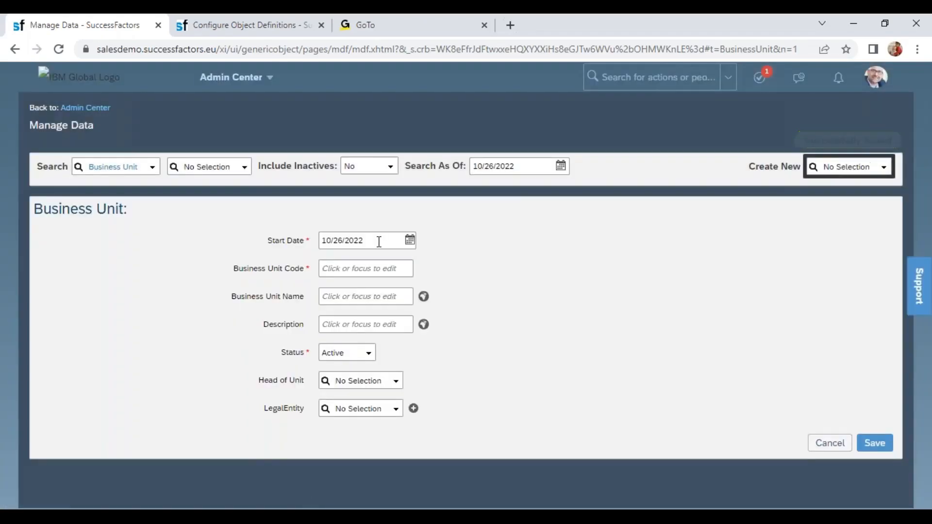
pyautogui.click(374, 239)
pyautogui.write('01/01/2022')
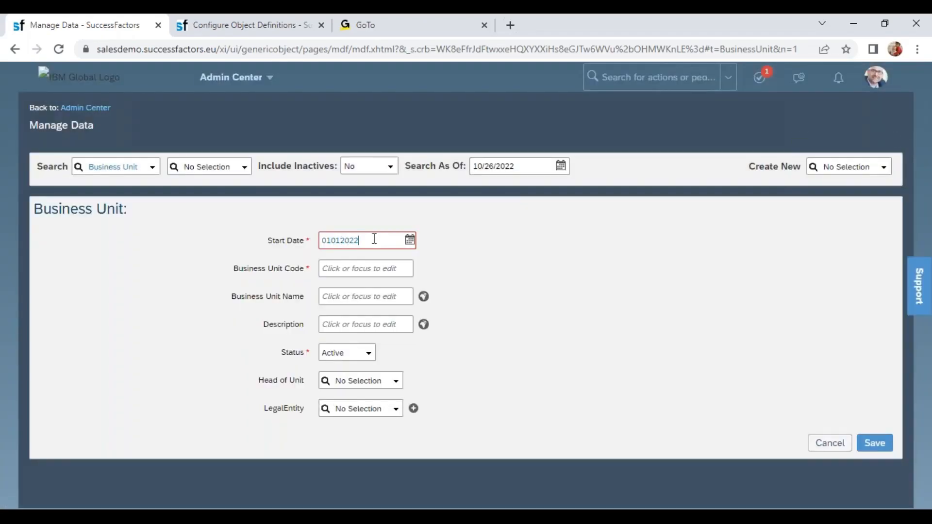
pyautogui.press('Tab')
# - Give the second Business Unit the code 6602 and the name Wipro MFG
pyautogui.write('6602')
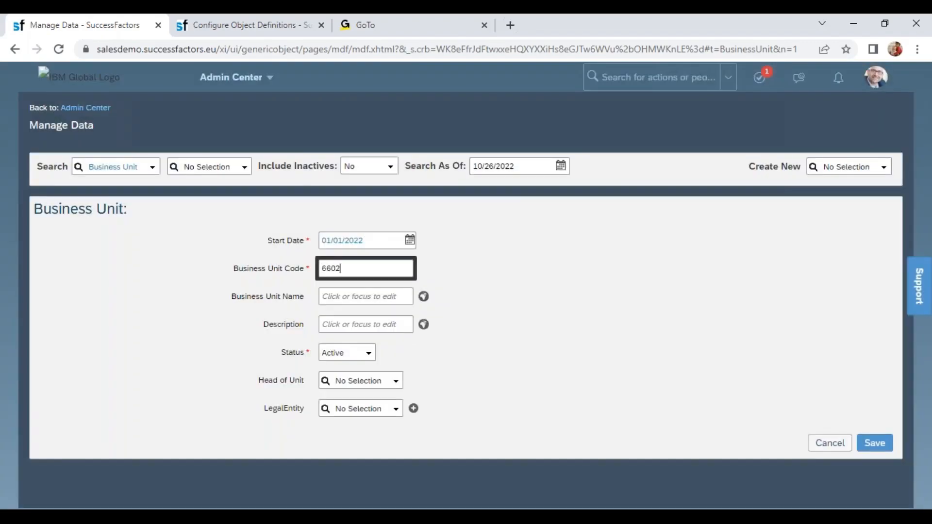
pyautogui.press('Tab')
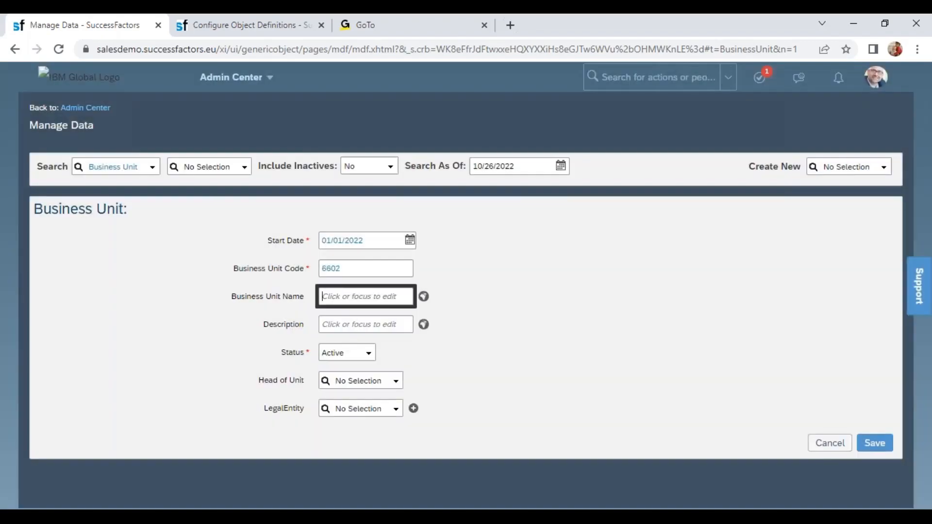
pyautogui.write('Wipro MFG')
pyautogui.press('Tab')
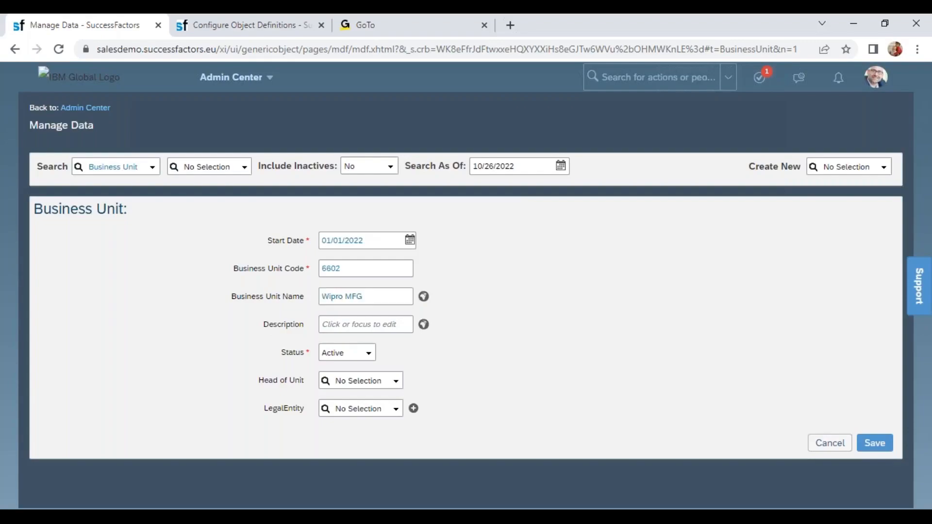
pyautogui.press('Tab')
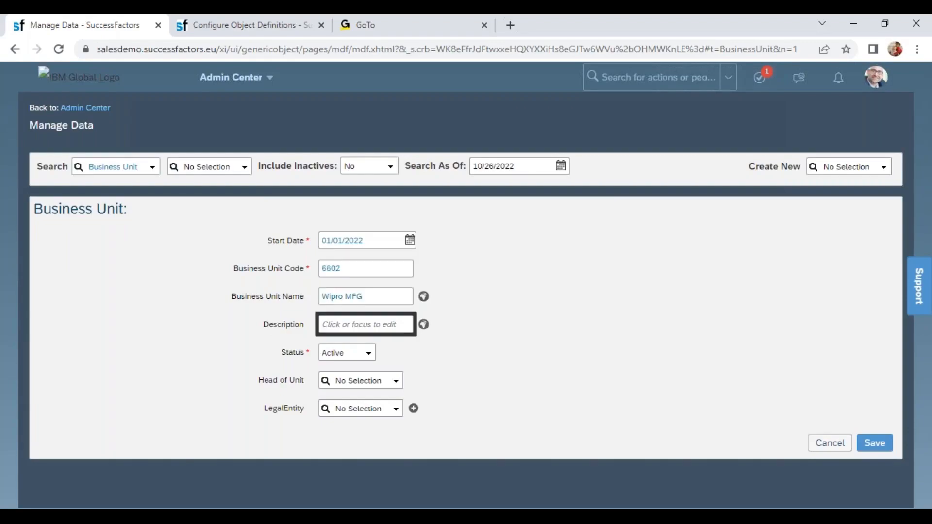
# - Describe the second Business Unit as Wipro Manufacturing and associate it with the legal entity Wipro Products Pvt Ltd (6600)
pyautogui.write('Wipro Manufacturing')
pyautogui.click(490, 338)
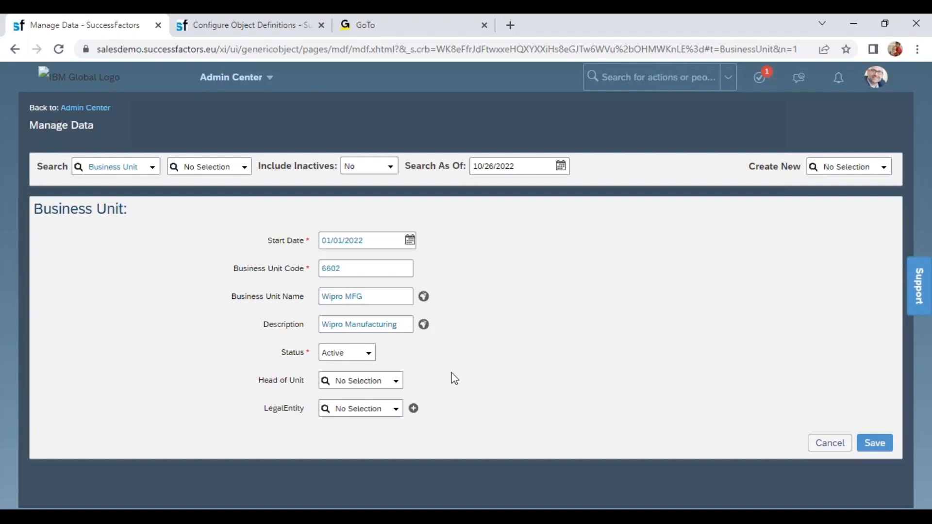
pyautogui.click(353, 412)
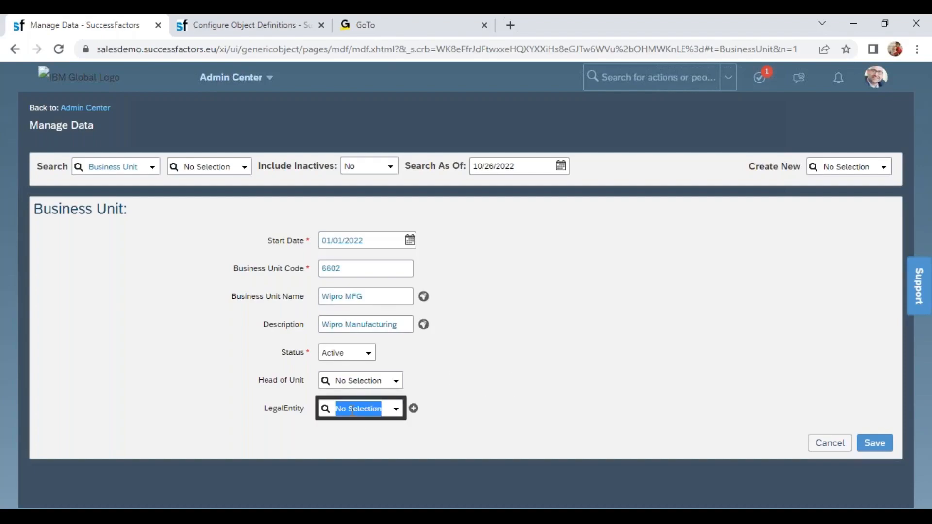
pyautogui.write('6600')
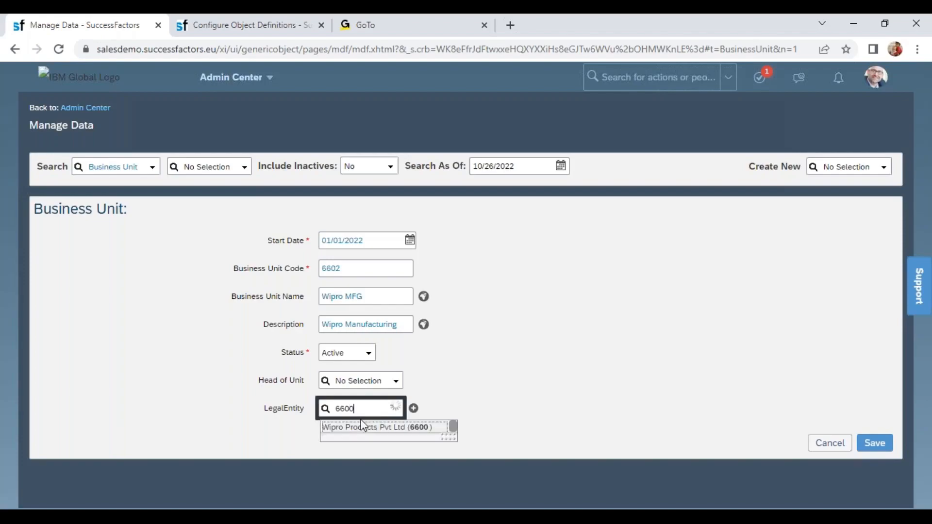
pyautogui.click(360, 427)
# - Assign the employee listed as Engineering Manager as the Wipro MFG unit's Head of Unit and save the record
pyautogui.click(355, 377)
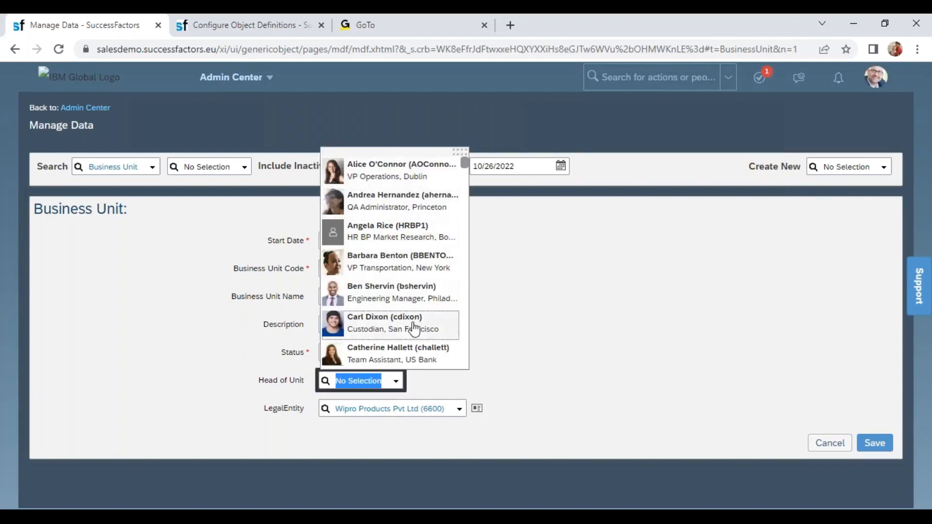
pyautogui.click(392, 298)
pyautogui.click(875, 445)
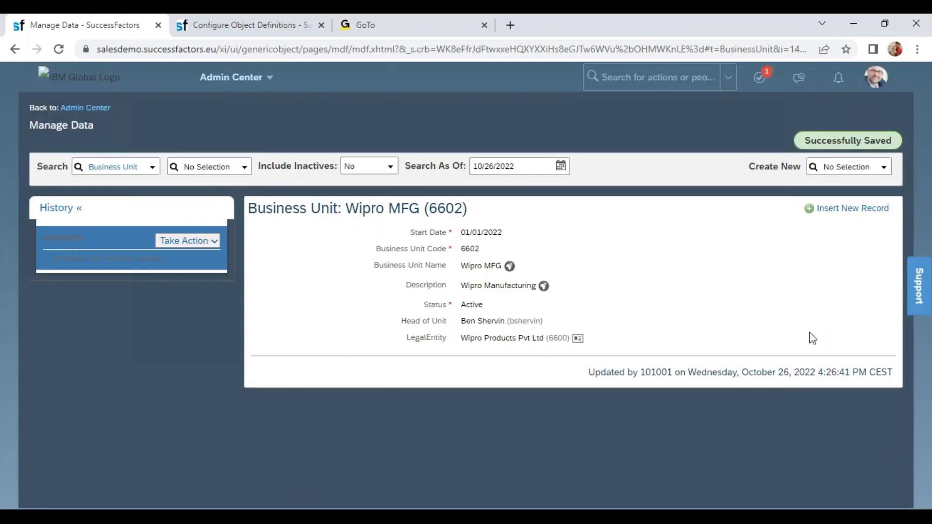
# - Start a new Division record in Manage Data
pyautogui.click(849, 167)
pyautogui.write('di')
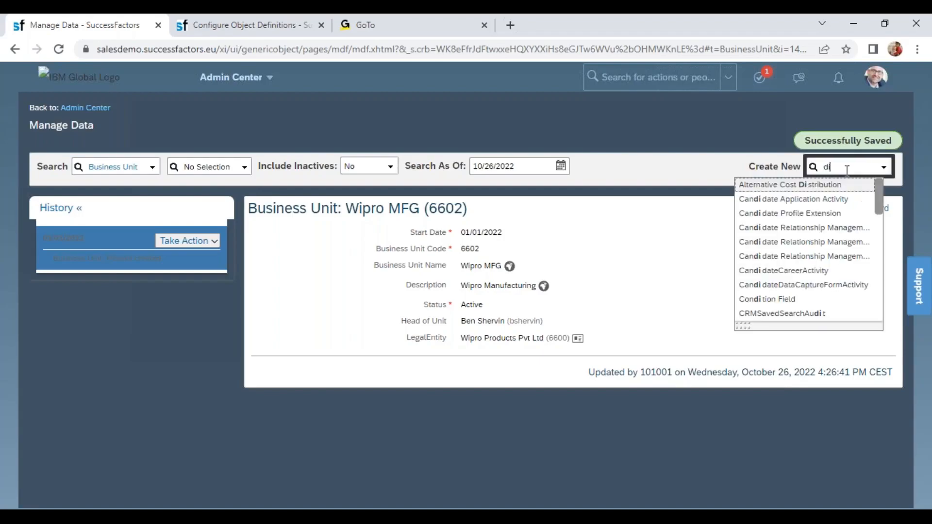
pyautogui.write('vi')
pyautogui.click(813, 199)
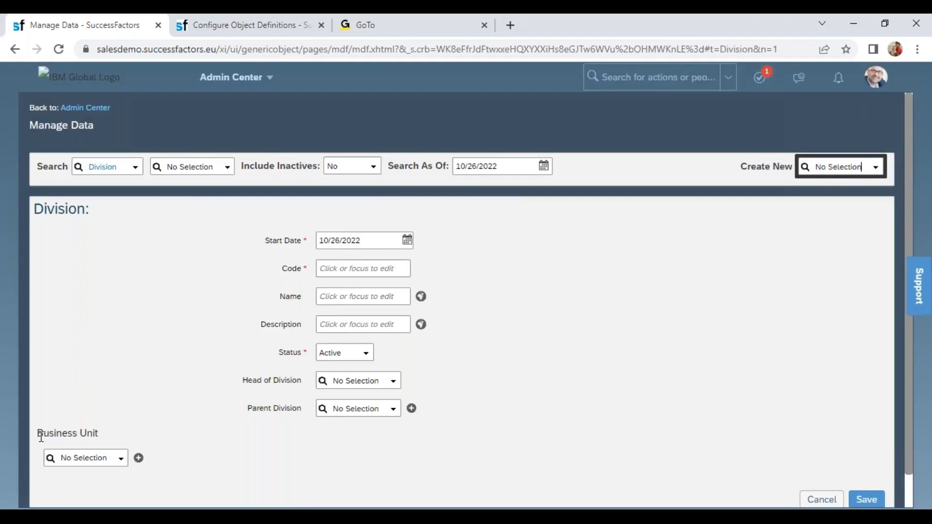
# - Open the Division object definition and examine the name, multiplicity and destination object of its Business Unit association
pyautogui.moveTo(40, 436); pyautogui.dragTo(110, 442)
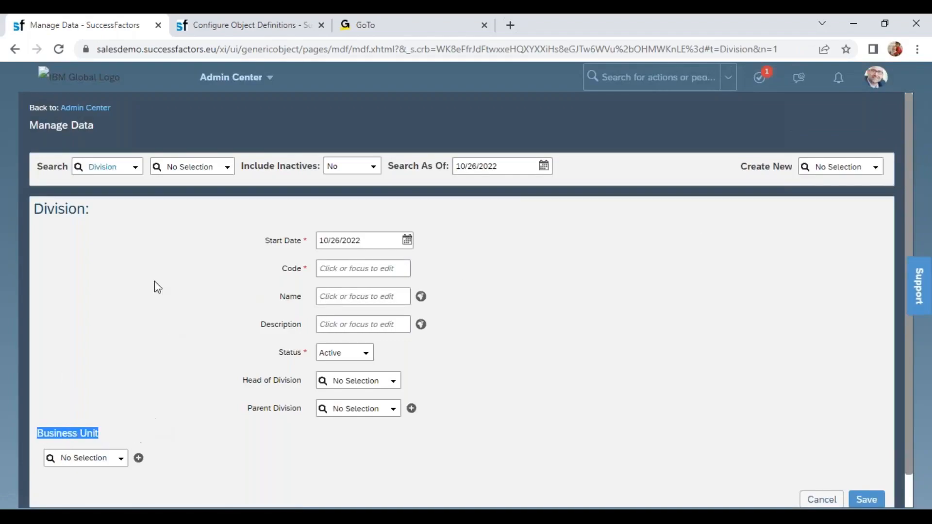
pyautogui.moveTo(42, 210); pyautogui.dragTo(93, 217)
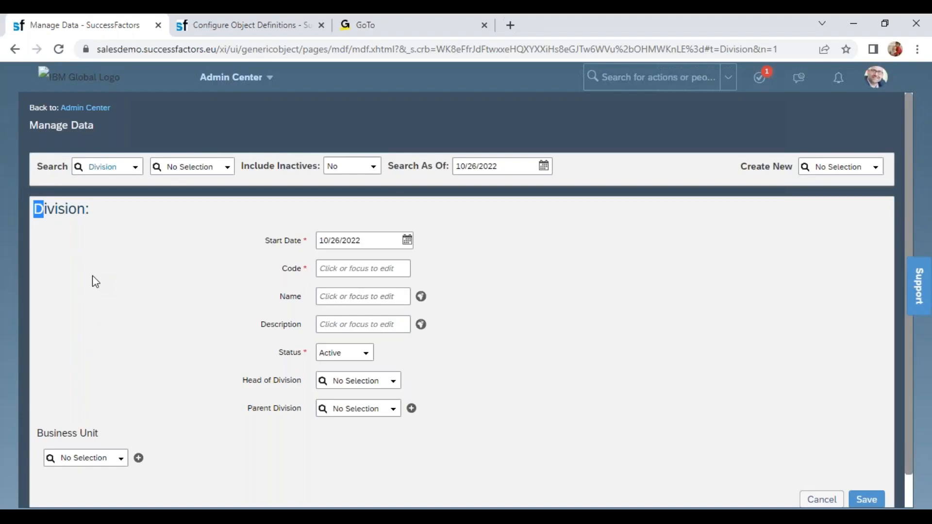
pyautogui.click(240, 27)
pyautogui.click(207, 167)
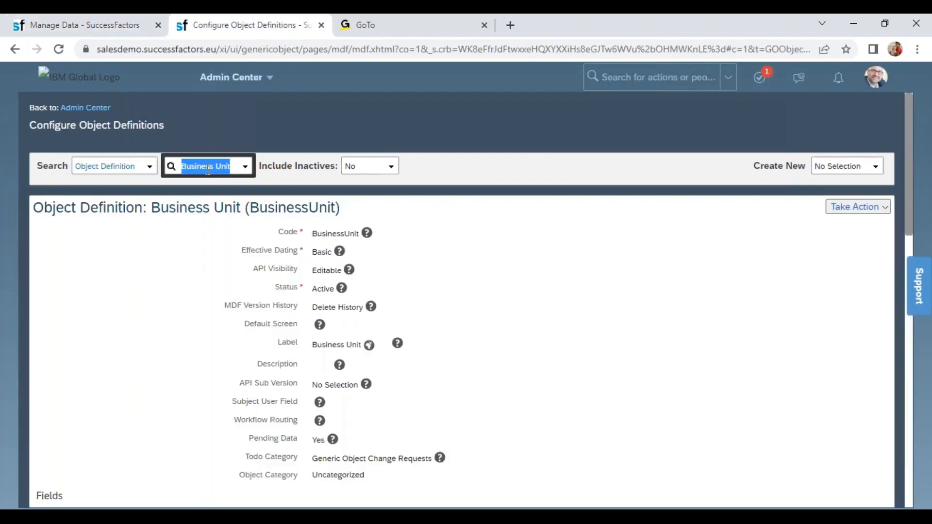
pyautogui.write('div')
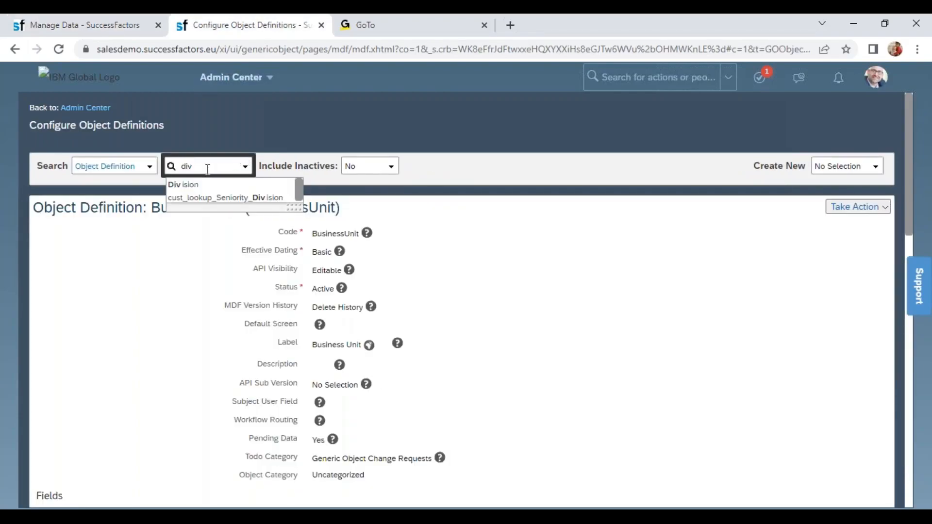
pyautogui.click(207, 186)
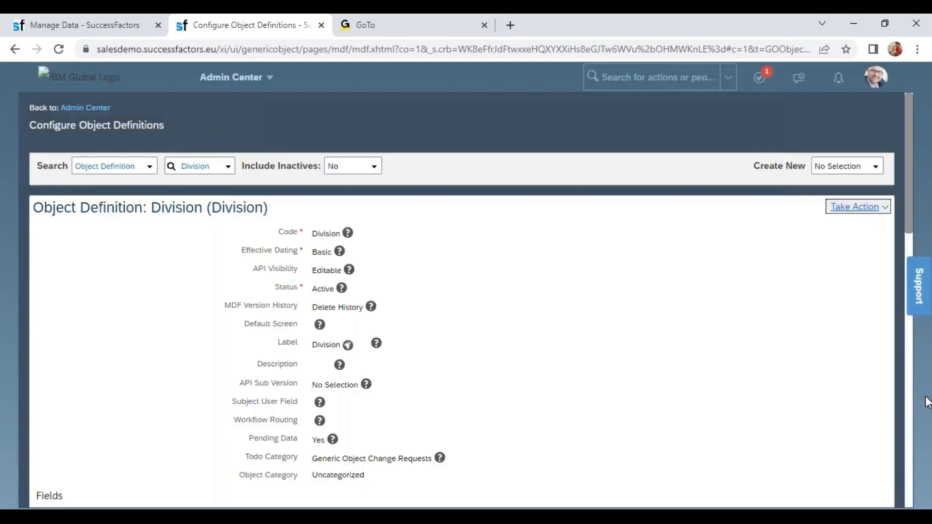
pyautogui.scroll(-15, 910, 410)
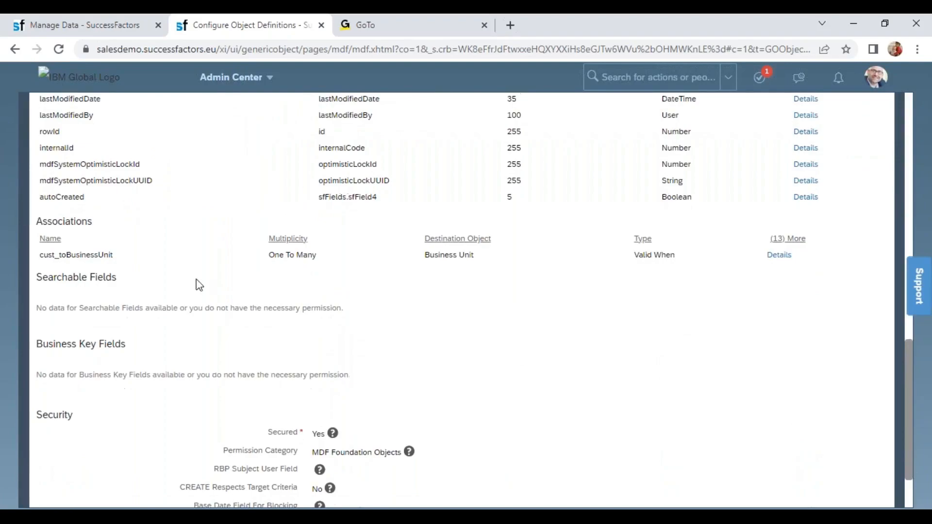
pyautogui.moveTo(80, 253); pyautogui.dragTo(145, 257)
pyautogui.moveTo(274, 255); pyautogui.dragTo(318, 256)
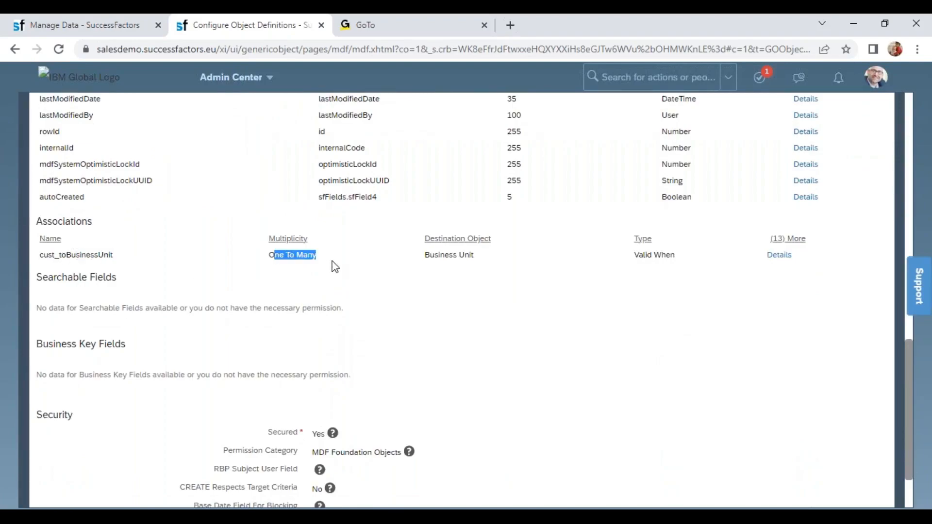
pyautogui.moveTo(425, 254); pyautogui.dragTo(482, 253)
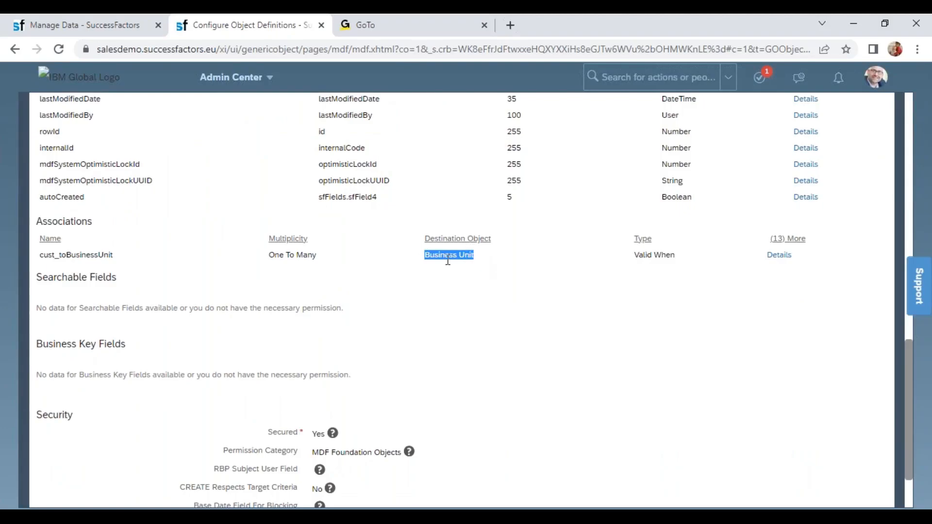
# - Return to the new Division record, set its start date to 01/01/2022 and enter the code Wipro SAP Projects
pyautogui.click(88, 25)
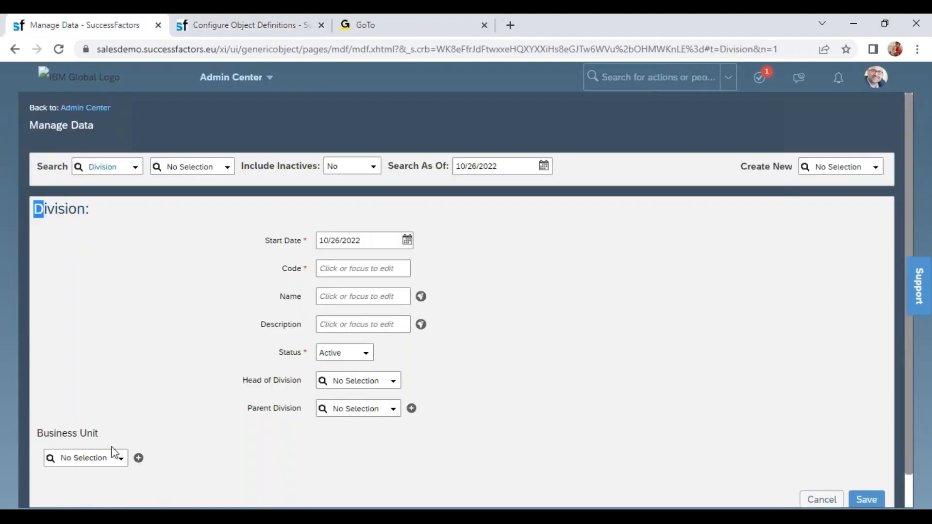
pyautogui.click(345, 241)
pyautogui.write('01/01/2')
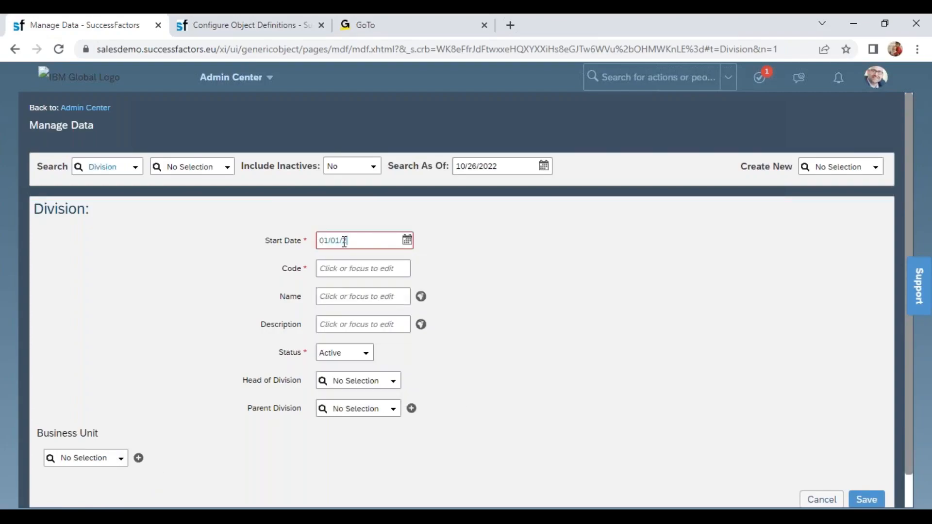
pyautogui.write('022')
pyautogui.click(335, 267)
pyautogui.write('Wipro')
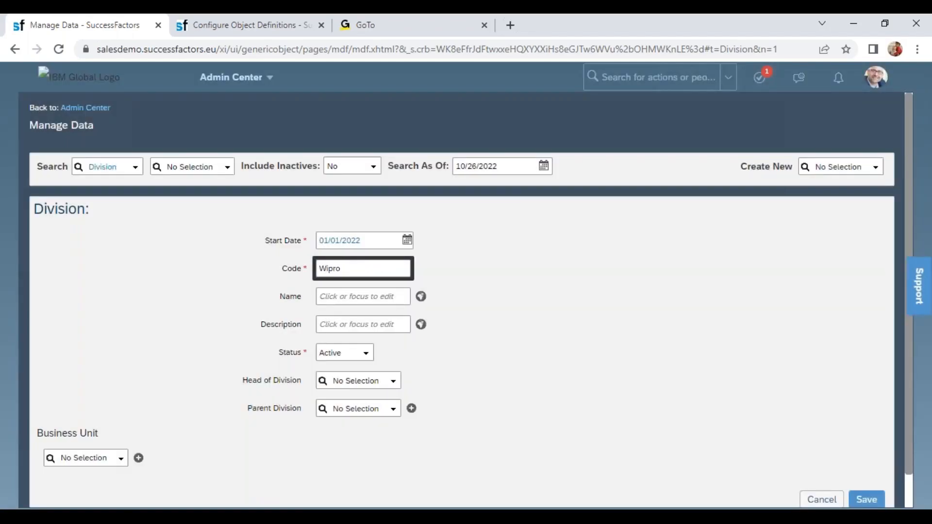
pyautogui.write(' SAP Projects')
# - Associate the Wipro SAP Projects division with the business unit Wipro IT Projects (6601) and save the record
pyautogui.click(92, 457)
pyautogui.write('wipr')
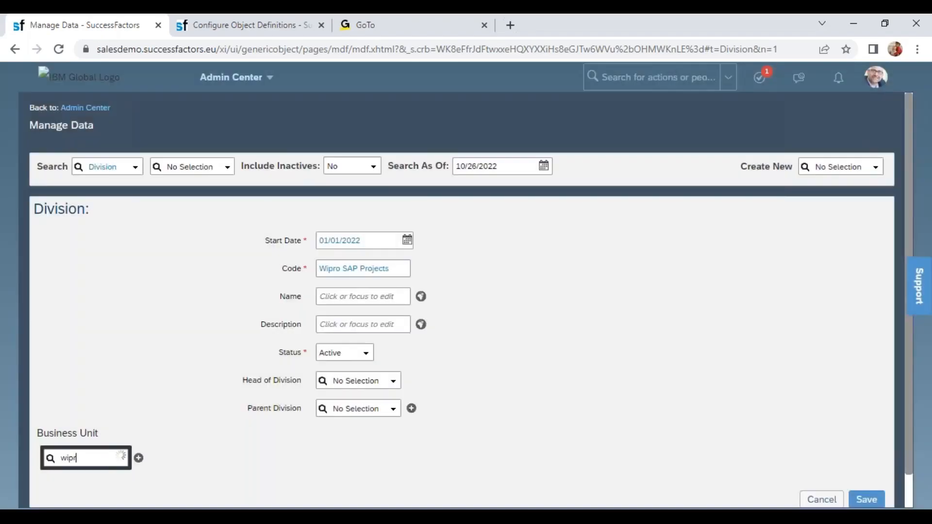
pyautogui.write('o')
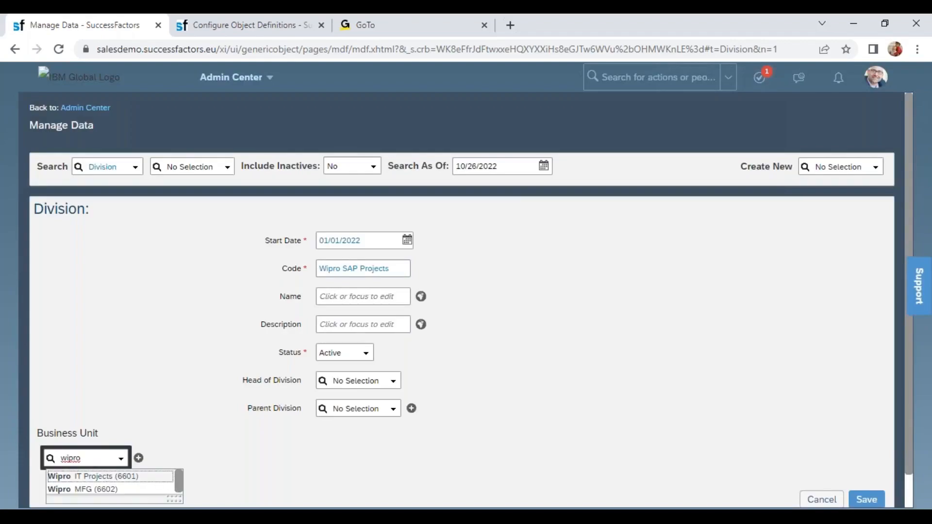
pyautogui.click(102, 477)
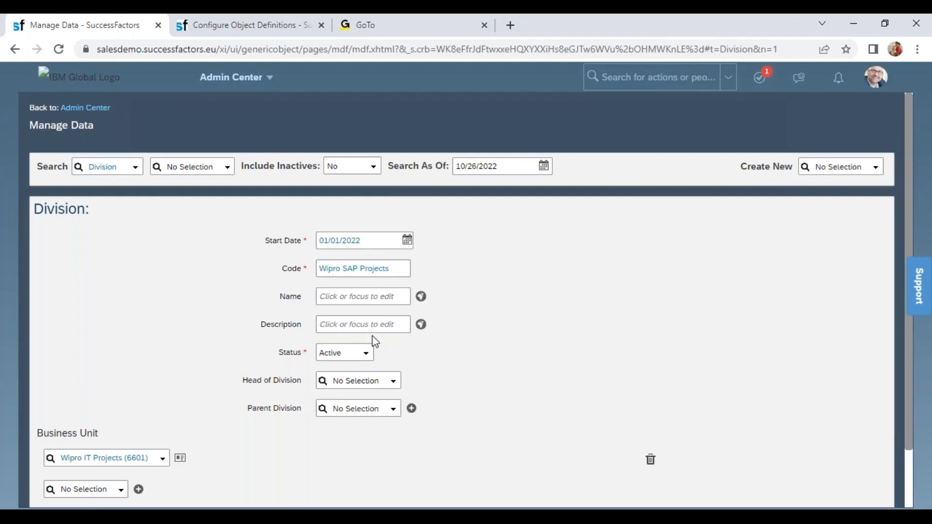
pyautogui.click(351, 407)
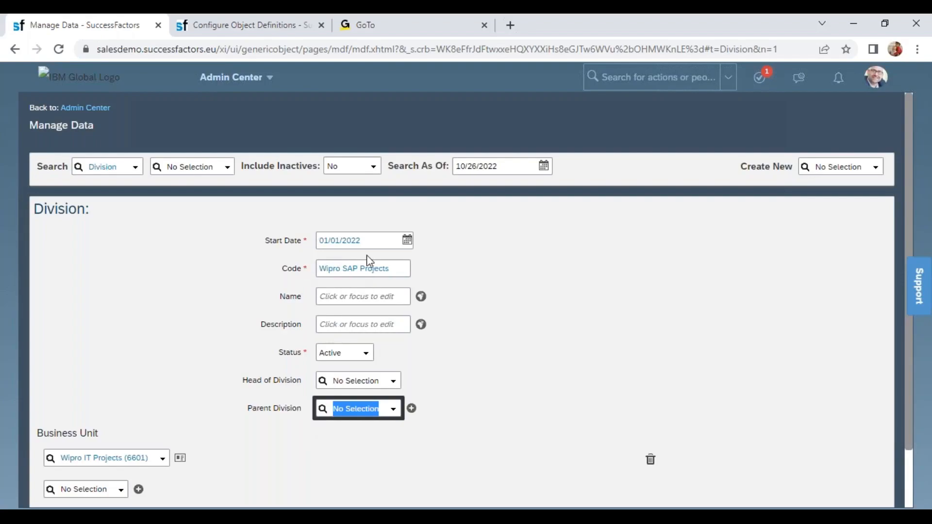
pyautogui.moveTo(247, 408); pyautogui.dragTo(301, 409)
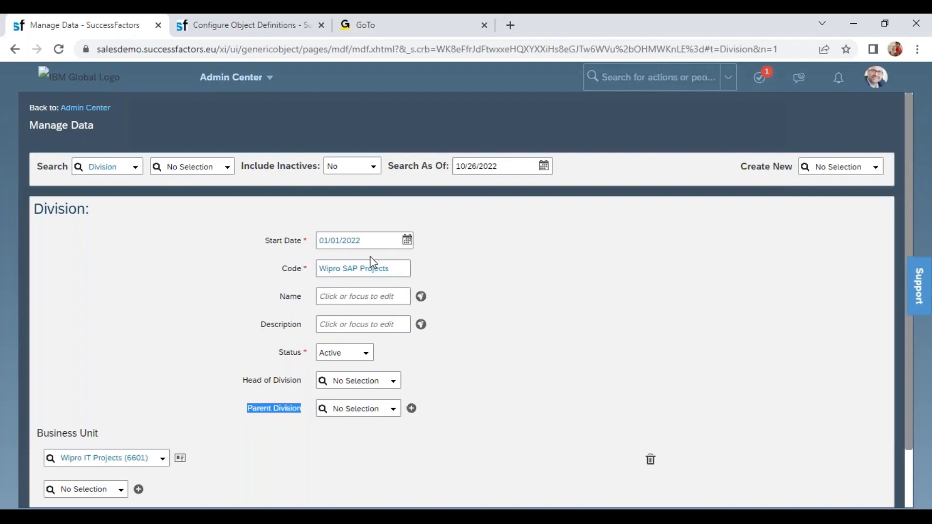
pyautogui.click(911, 497)
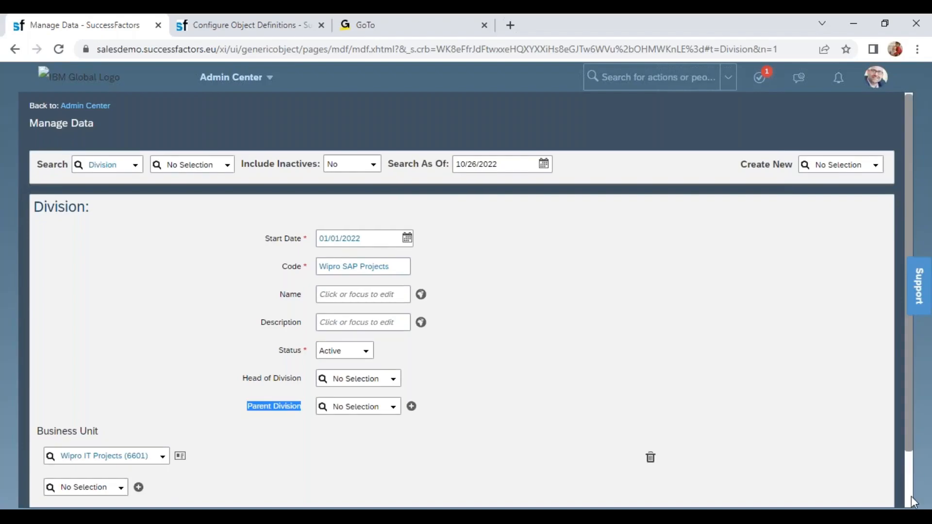
pyautogui.click(867, 465)
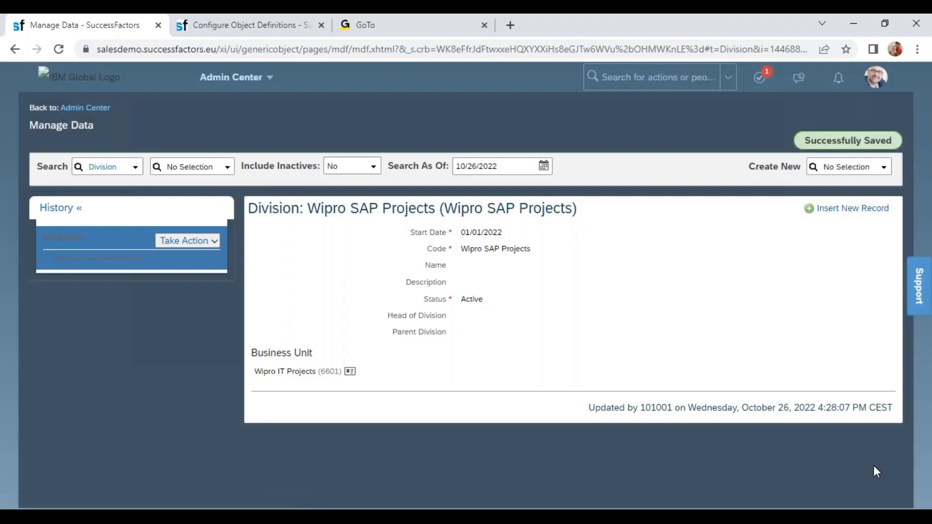
# - Start another new Division record and set its start date to 01/01/2022
pyautogui.click(839, 167)
pyautogui.write('div')
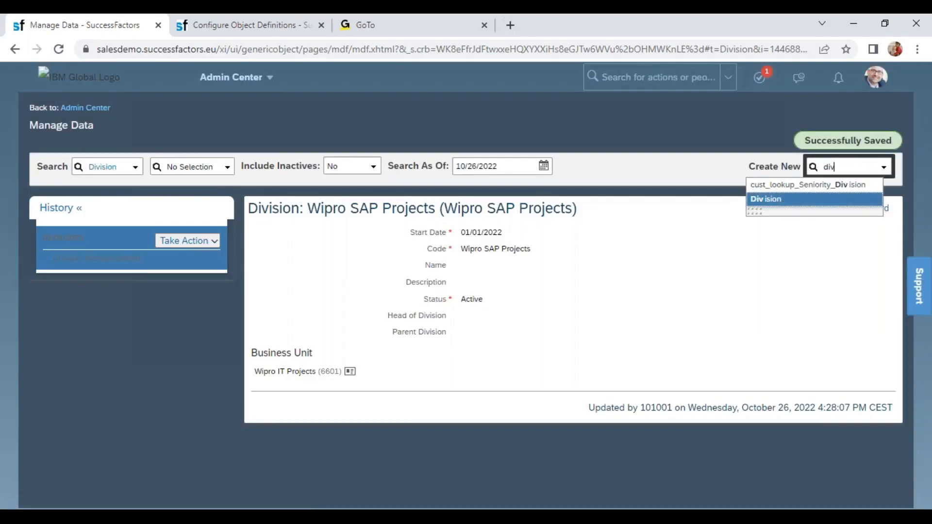
pyautogui.click(792, 199)
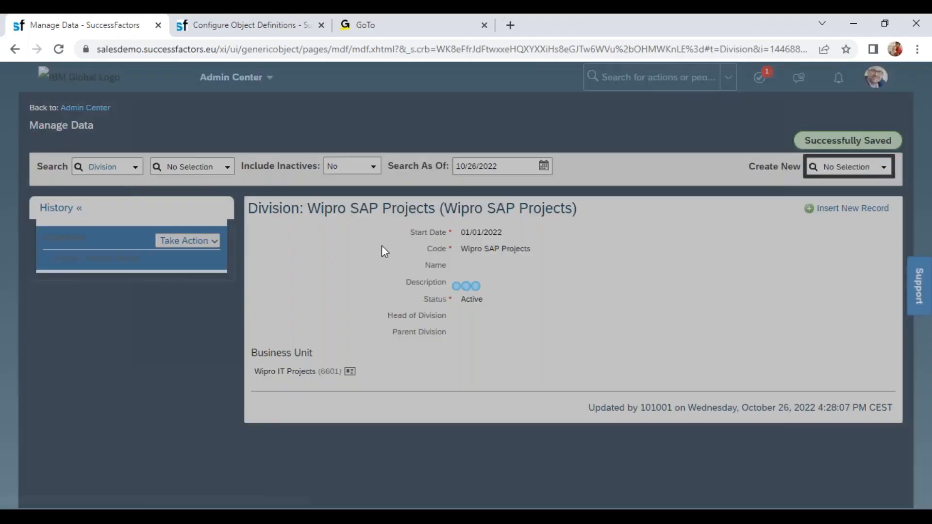
pyautogui.click(324, 235)
pyautogui.write('01/01/202')
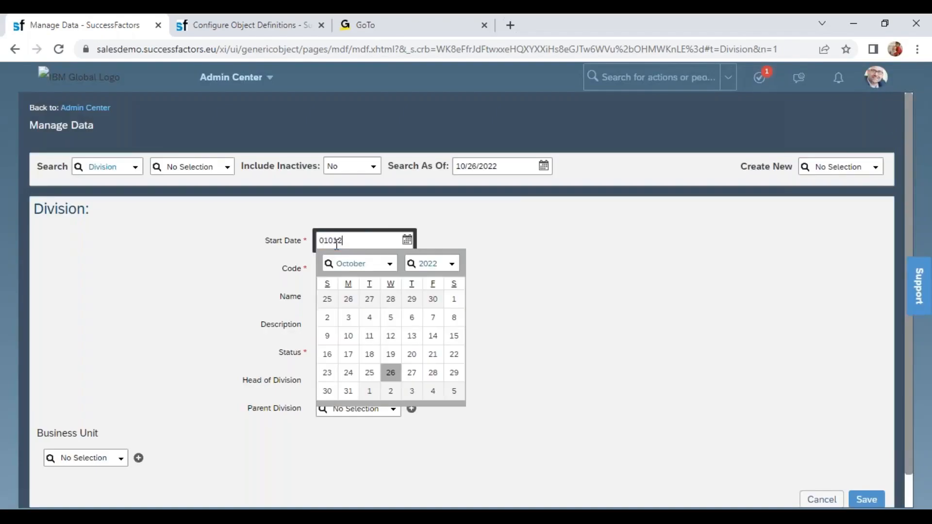
pyautogui.write('2')
pyautogui.press('Tab')
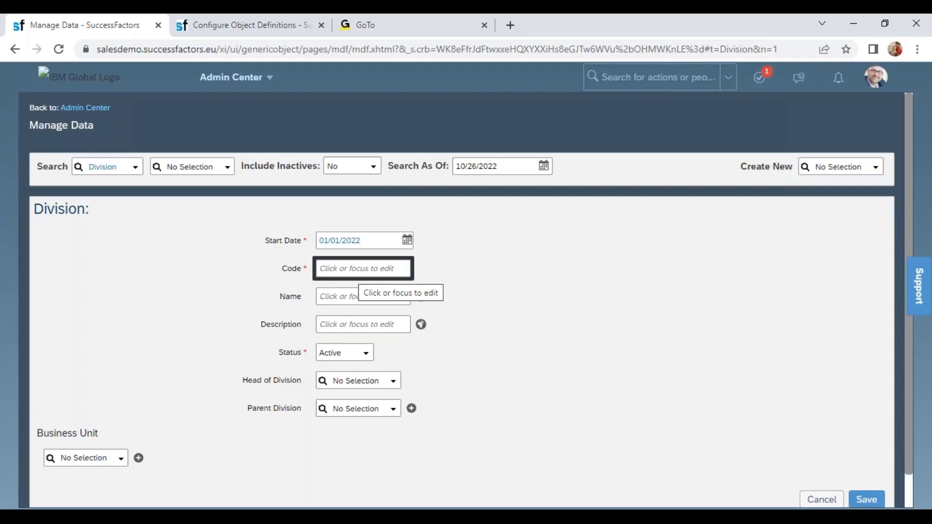
# - Look up existing divisions matching "wip" and give the second Division the code WIPRO_ORACLE
pyautogui.write('WIPRO')
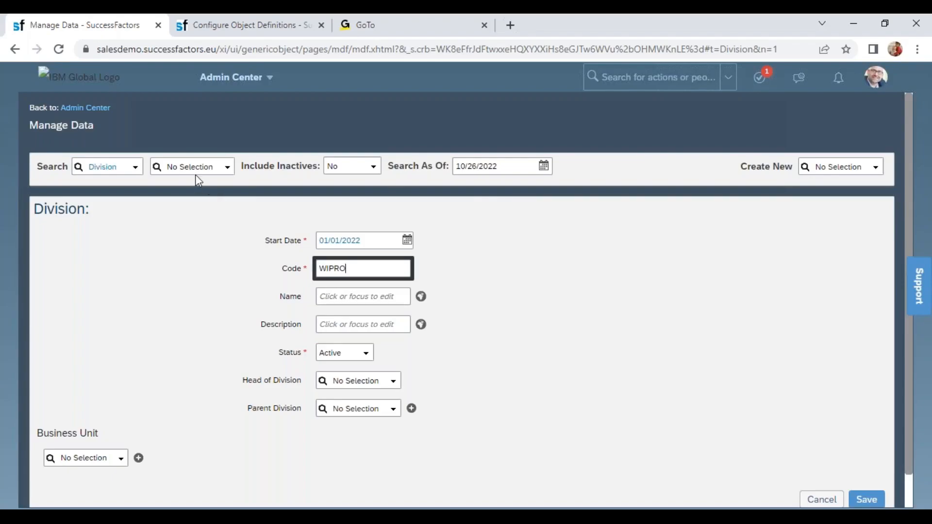
pyautogui.click(188, 166)
pyautogui.click(185, 167)
pyautogui.write('wip')
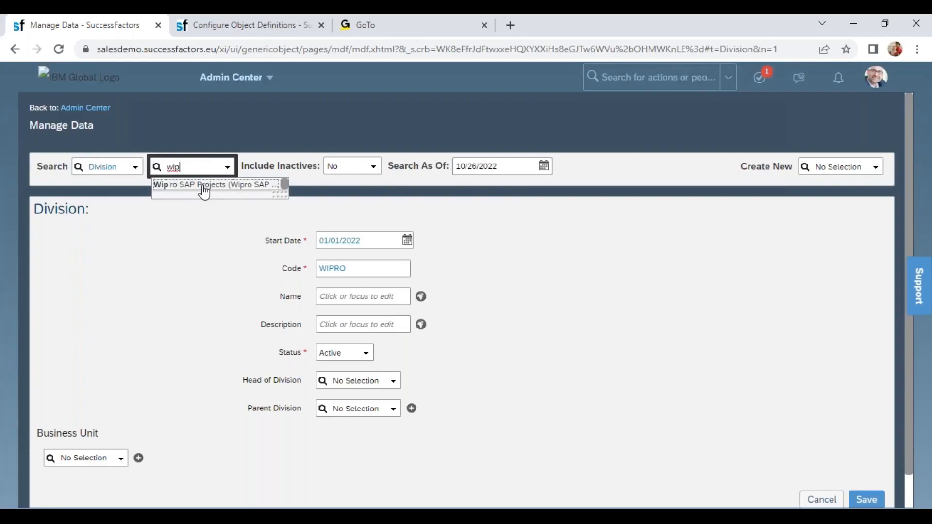
pyautogui.click(354, 267)
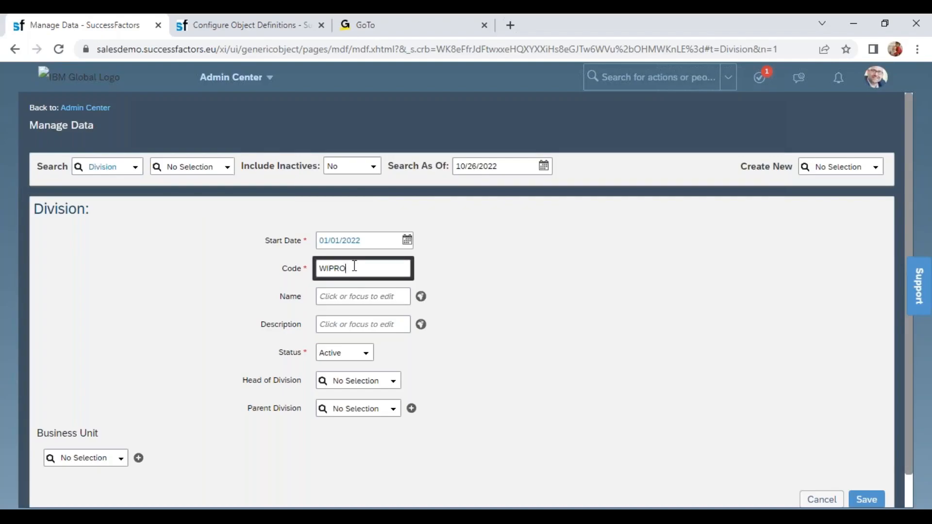
pyautogui.write('WIPRO_ORACLE')
pyautogui.press('Tab')
# - Name the second Division Wipro Oracle Projects
pyautogui.write('W')
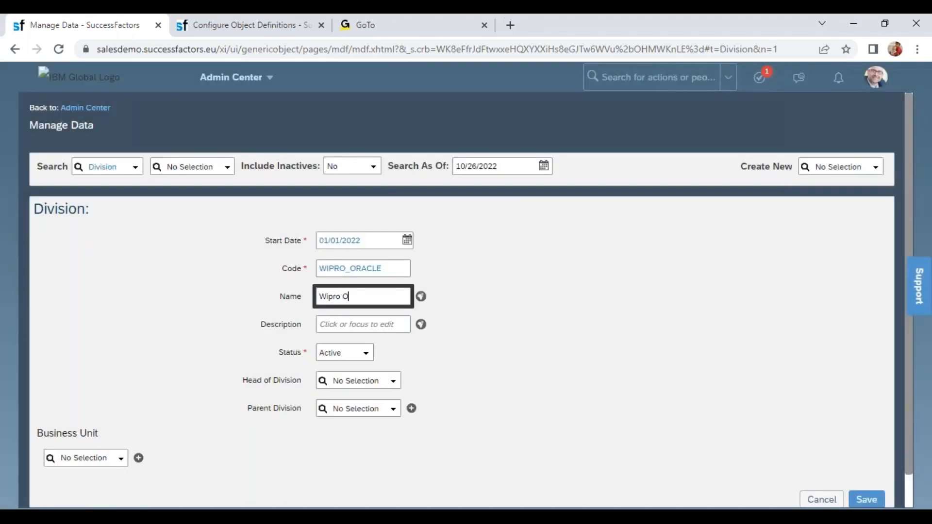
pyautogui.write('ipro Oracke')
pyautogui.press('BackSpace')
pyautogui.press('BackSpace')
pyautogui.press('BackSpace')
pyautogui.write('le Projects')
# - Associate the Wipro Oracle Projects division with the business unit Wipro IT Projects (6601)
pyautogui.click(87, 458)
pyautogui.write('wi')
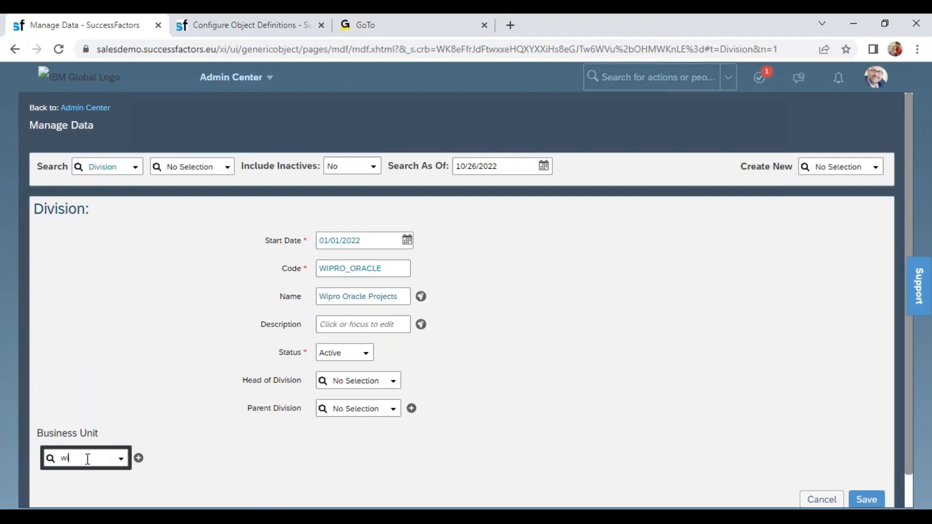
pyautogui.write('p')
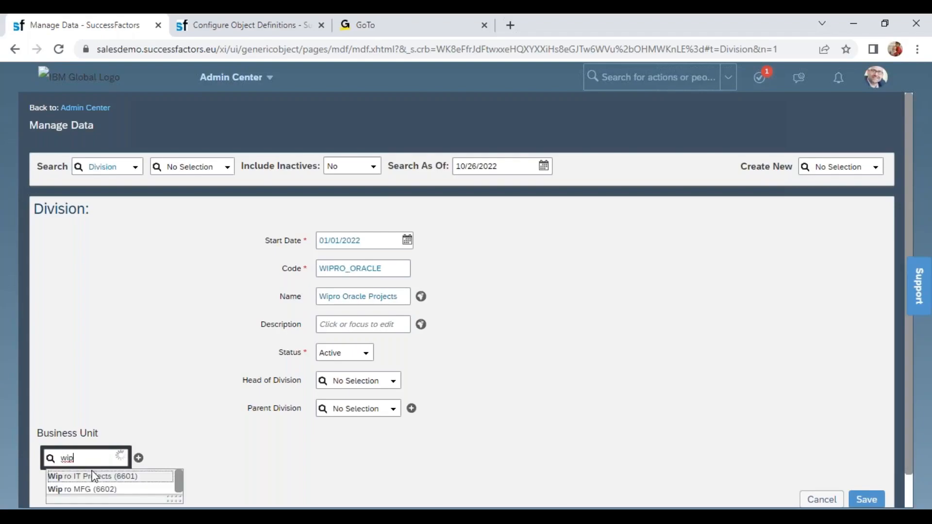
pyautogui.click(90, 475)
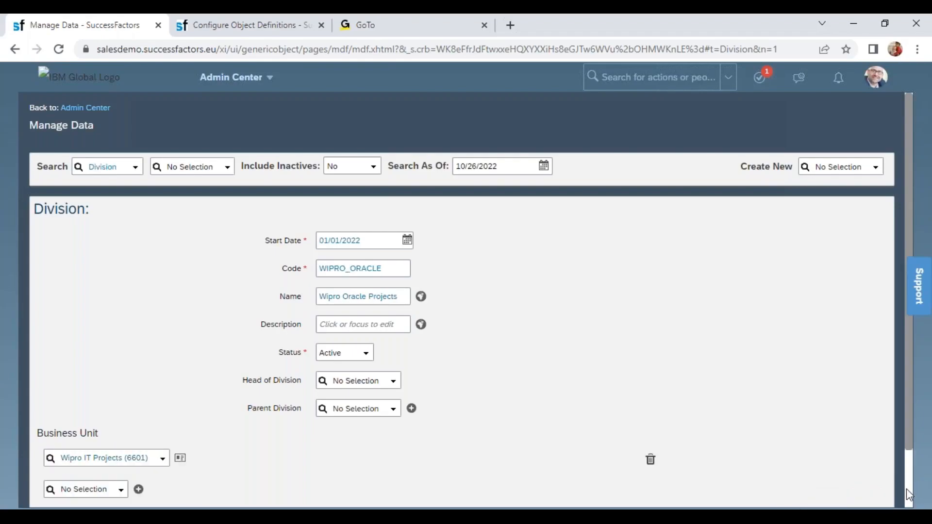
# - Save the Wipro Oracle Projects division and compare its business unit link with the association multiplicity in the Division object definition
pyautogui.scroll(-2, 907, 488)
pyautogui.click(871, 464)
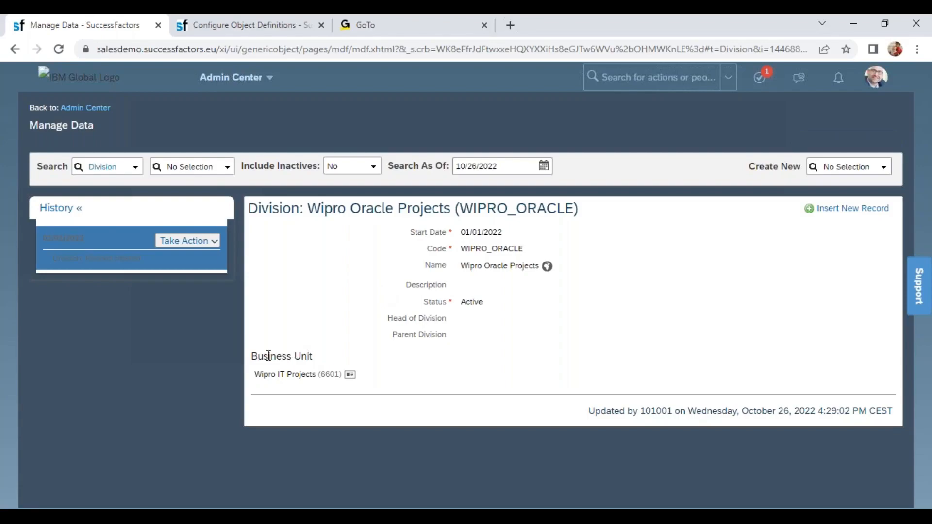
pyautogui.moveTo(259, 357); pyautogui.dragTo(313, 357)
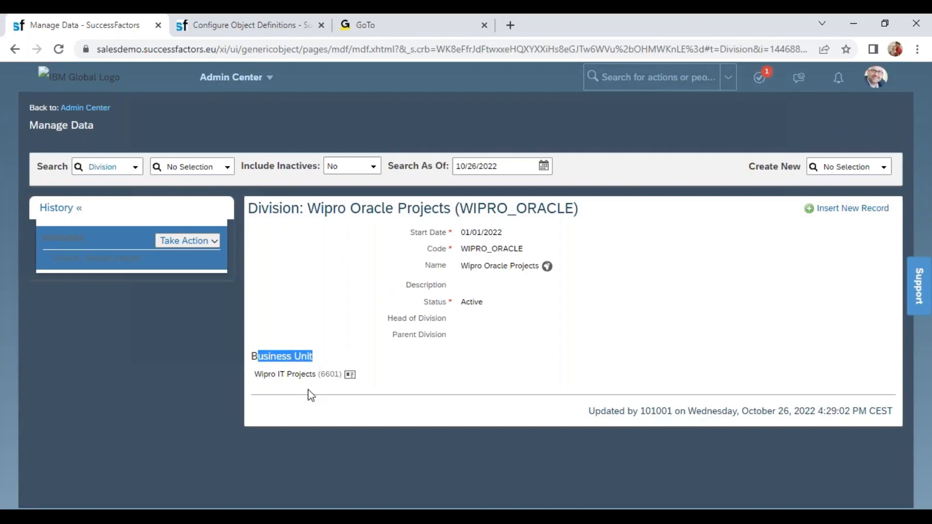
pyautogui.click(248, 28)
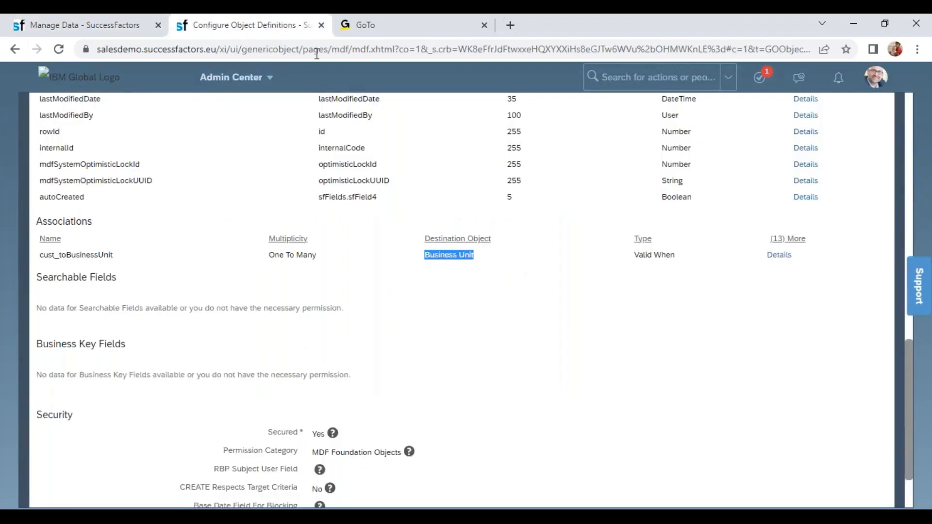
pyautogui.moveTo(269, 255); pyautogui.dragTo(327, 264)
pyautogui.click(104, 17)
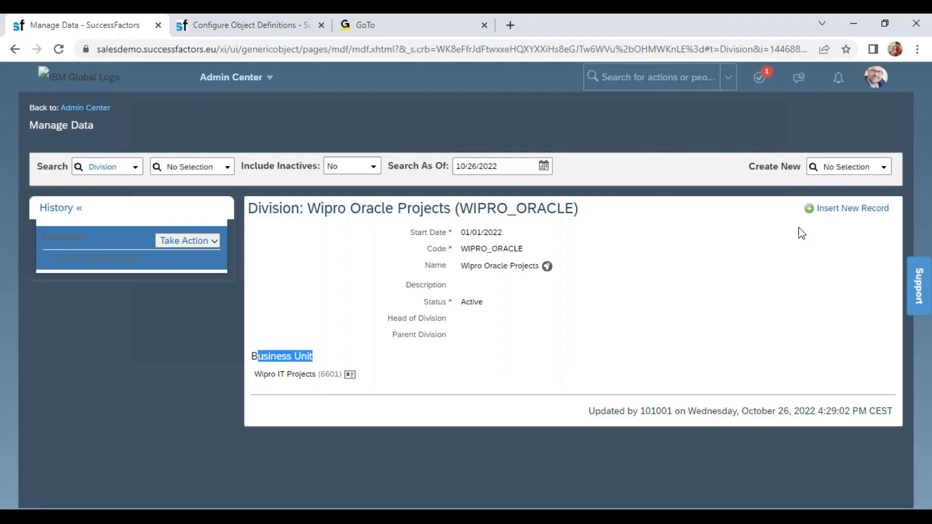
# - Start a third new Division record with the start date 01/01/2022
pyautogui.click(836, 165)
pyautogui.write('div')
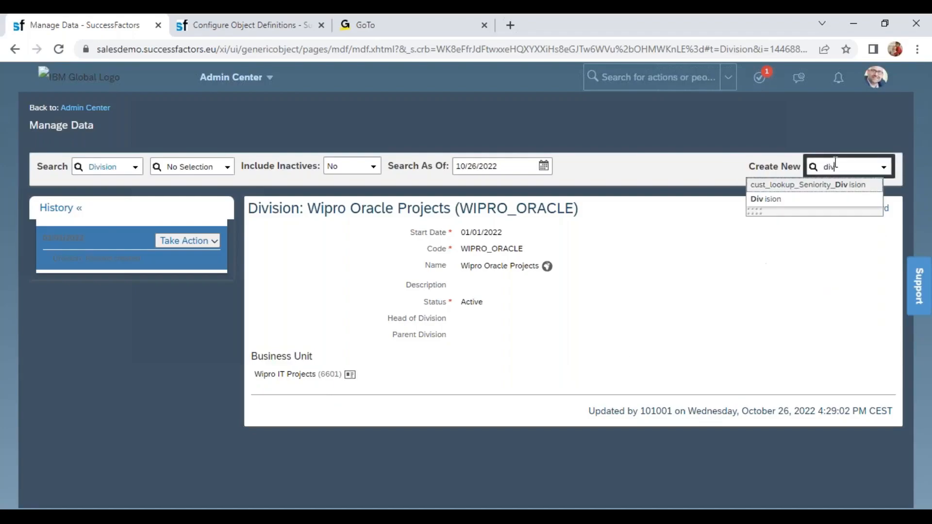
pyautogui.click(801, 200)
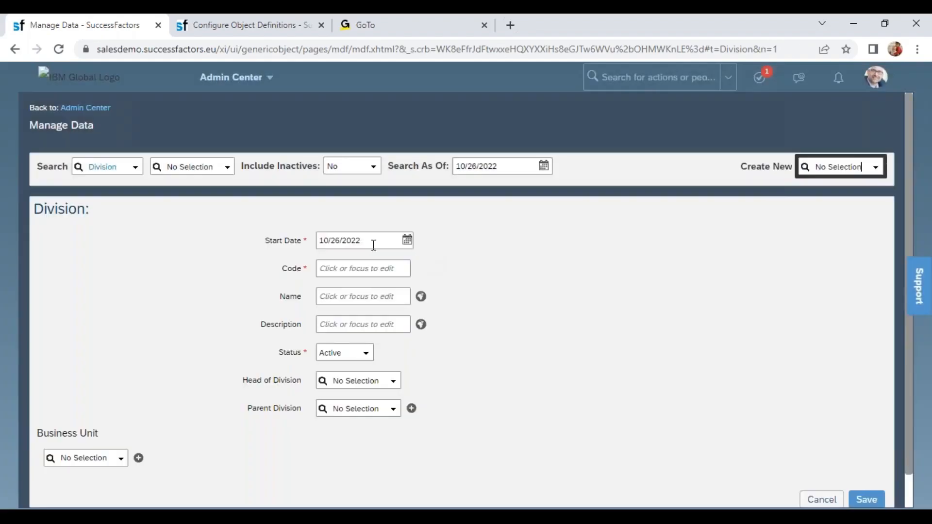
pyautogui.click(362, 239)
pyautogui.write('01012')
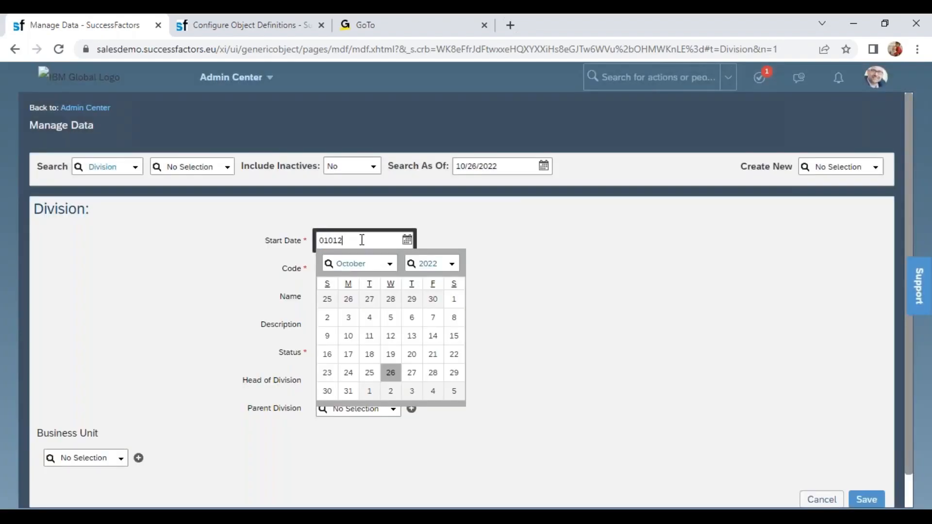
pyautogui.write('0222')
pyautogui.press('Tab')
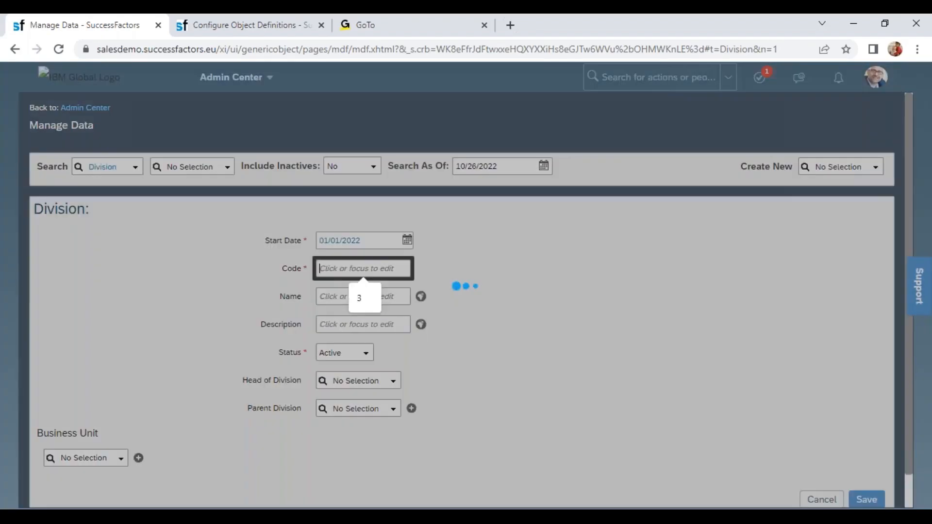
# - Give the third Division the code WIPRO_ELEC and the name Wipro Electronics
pyautogui.write('WIP')
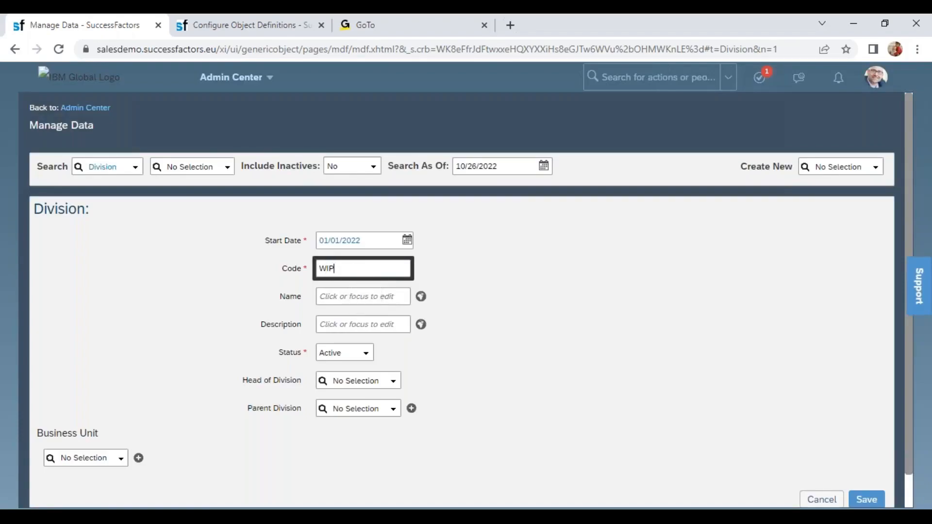
pyautogui.write('RO_ELEC')
pyautogui.press('Tab')
pyautogui.write('Wip')
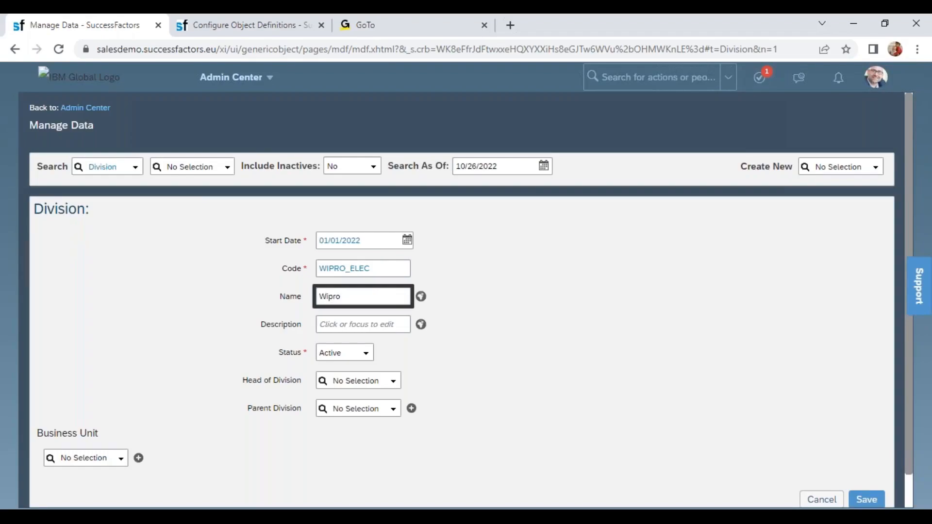
pyautogui.write('ro Electronics')
# - Associate the Wipro Electronics division with the business unit Wipro MFG (6602) and save the record
pyautogui.click(68, 457)
pyautogui.write('wipro')
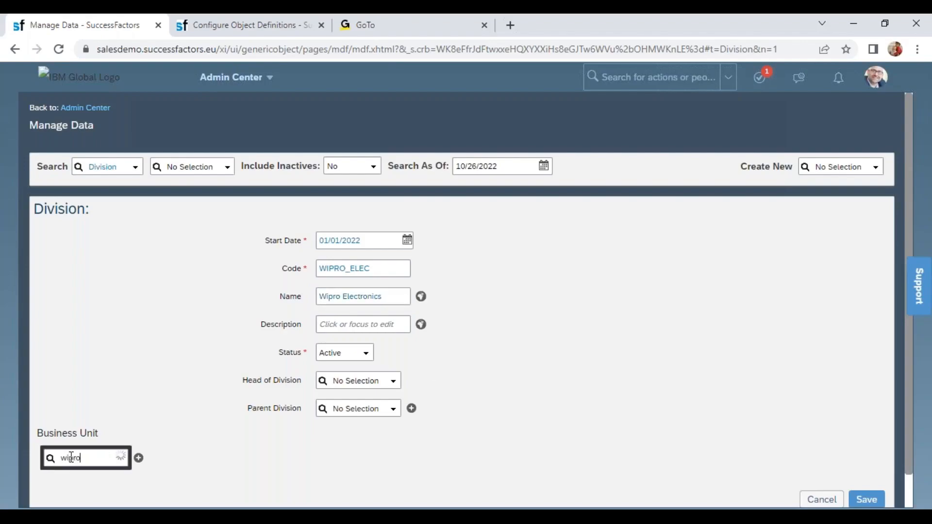
pyautogui.click(105, 490)
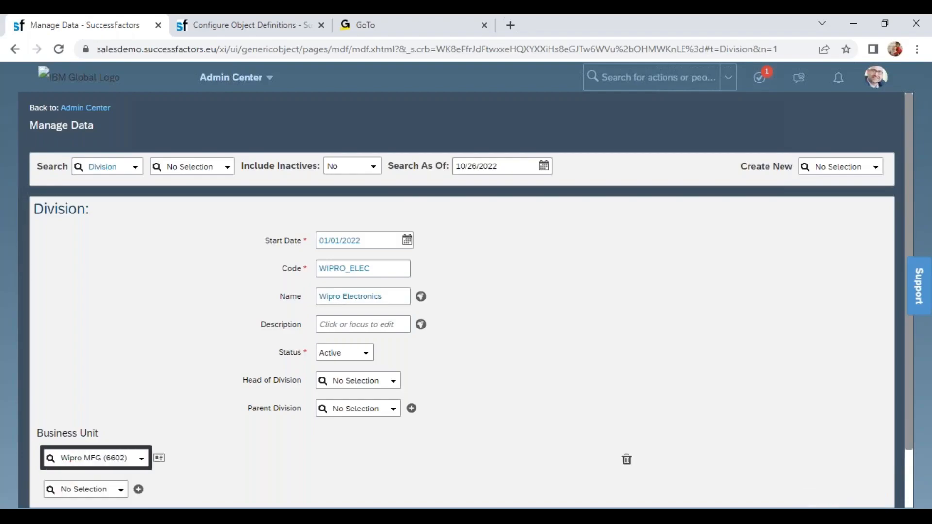
pyautogui.scroll(-2, 870, 458)
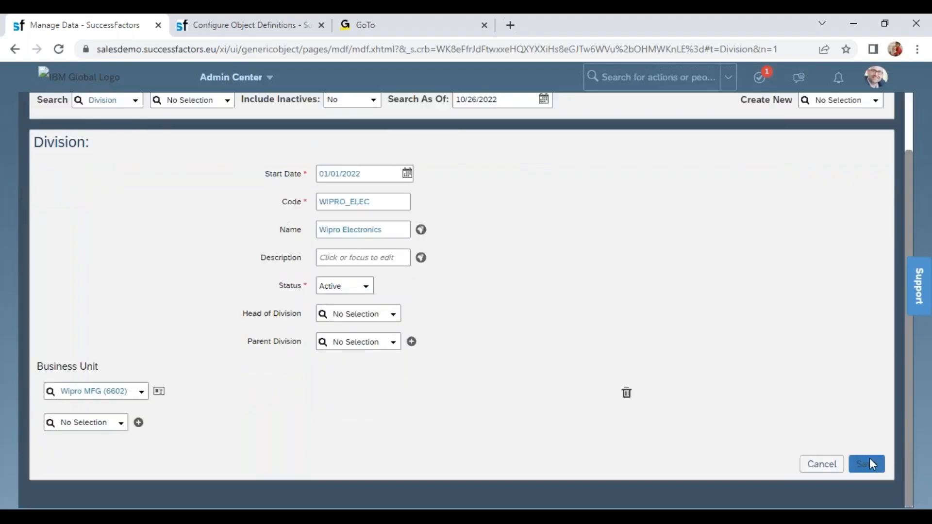
pyautogui.click(869, 463)
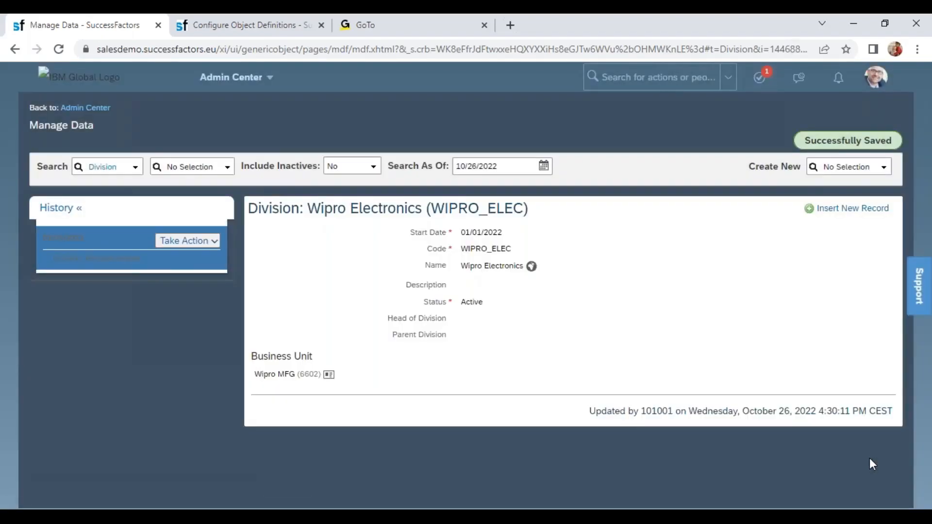
# - Start a new Department record and review its Division and Legal Entity association fields
pyautogui.click(833, 170)
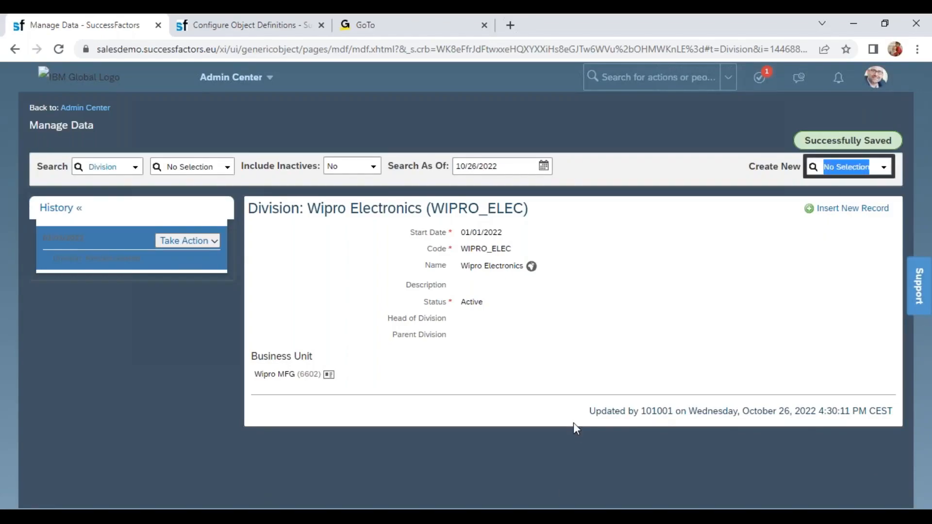
pyautogui.write('depaa')
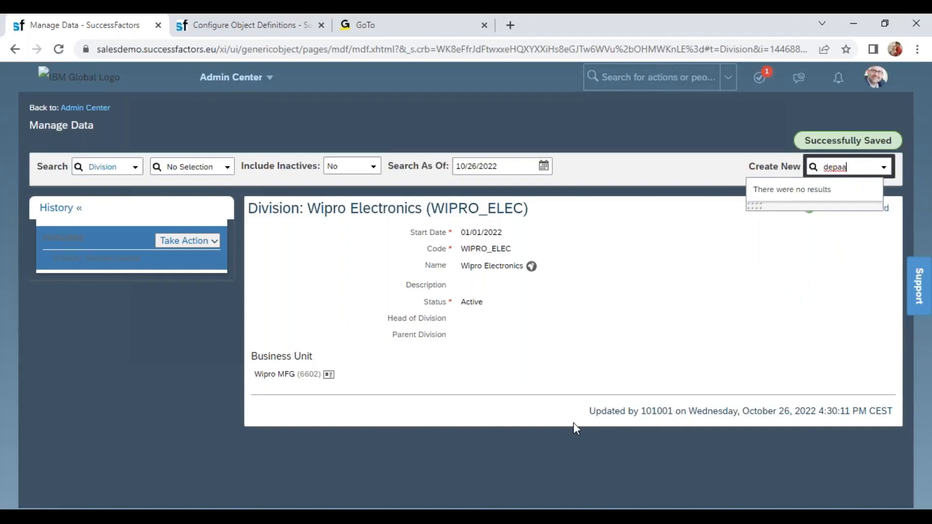
pyautogui.press('BackSpace')
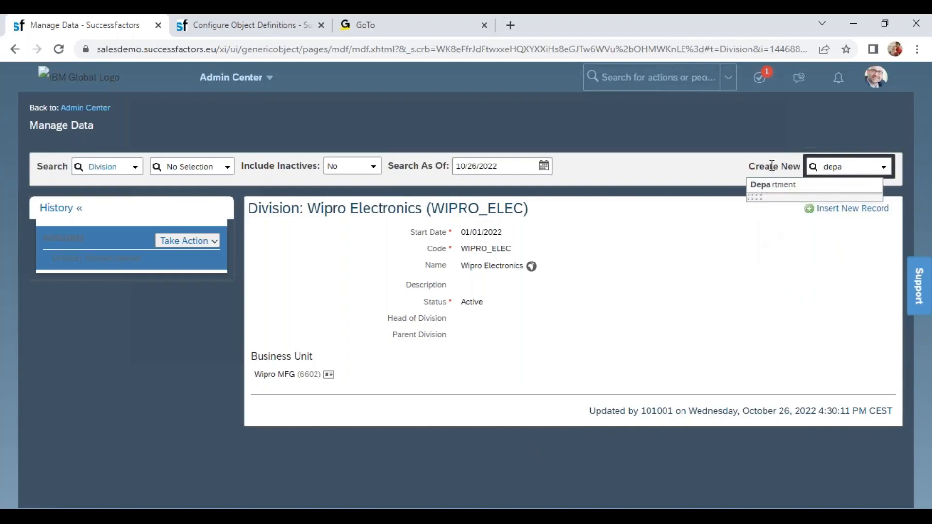
pyautogui.click(767, 188)
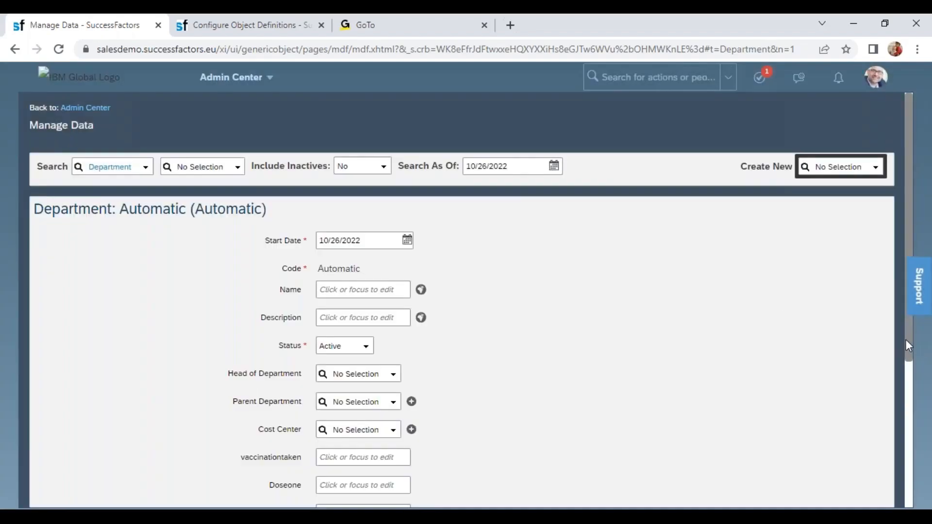
pyautogui.scroll(-5, 906, 340)
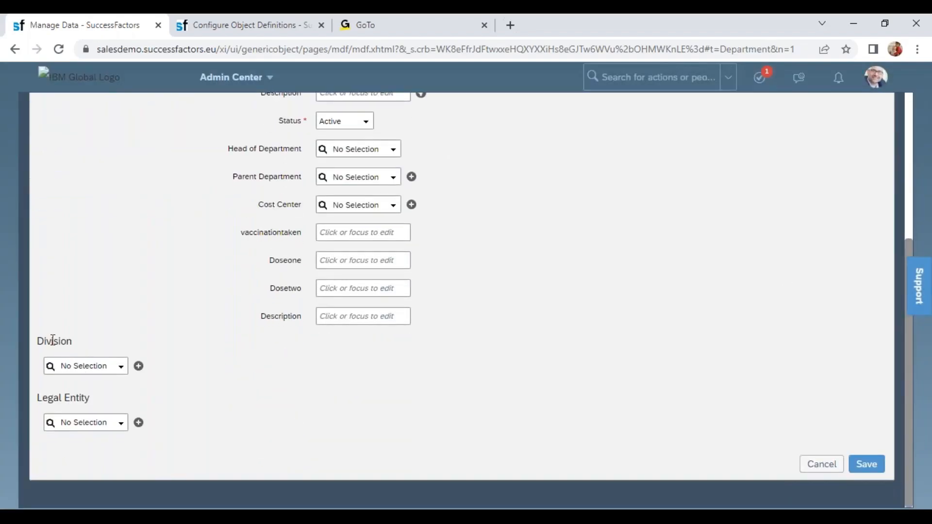
pyautogui.moveTo(44, 340); pyautogui.dragTo(86, 344)
pyautogui.moveTo(62, 400); pyautogui.dragTo(94, 404)
pyautogui.moveTo(38, 399); pyautogui.dragTo(85, 399)
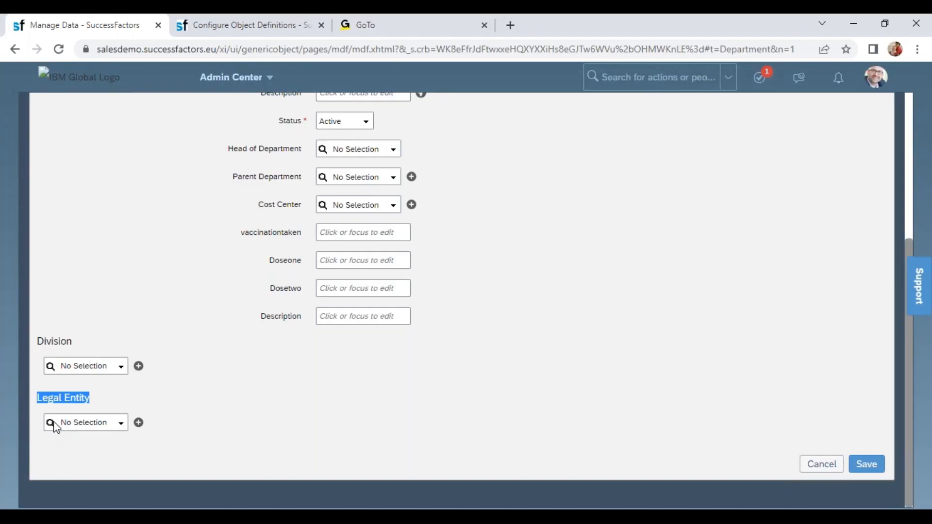
# - Open the Department object definition in Configure Object Definitions
pyautogui.click(243, 25)
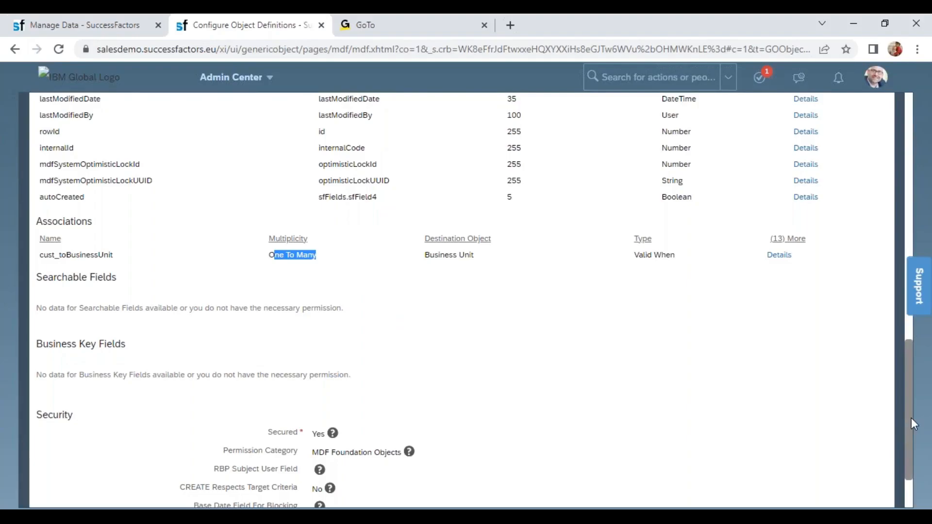
pyautogui.moveTo(906, 431); pyautogui.dragTo(906, 138)
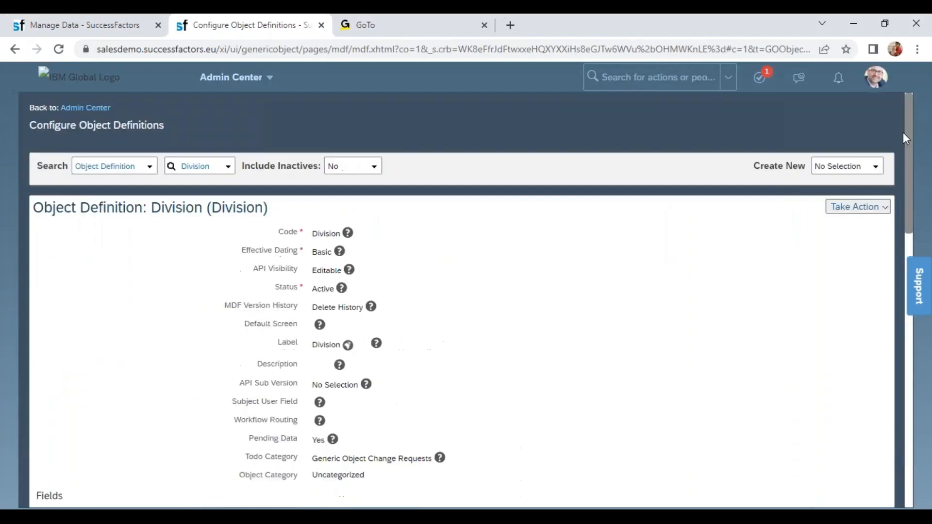
pyautogui.click(202, 168)
pyautogui.write('depart')
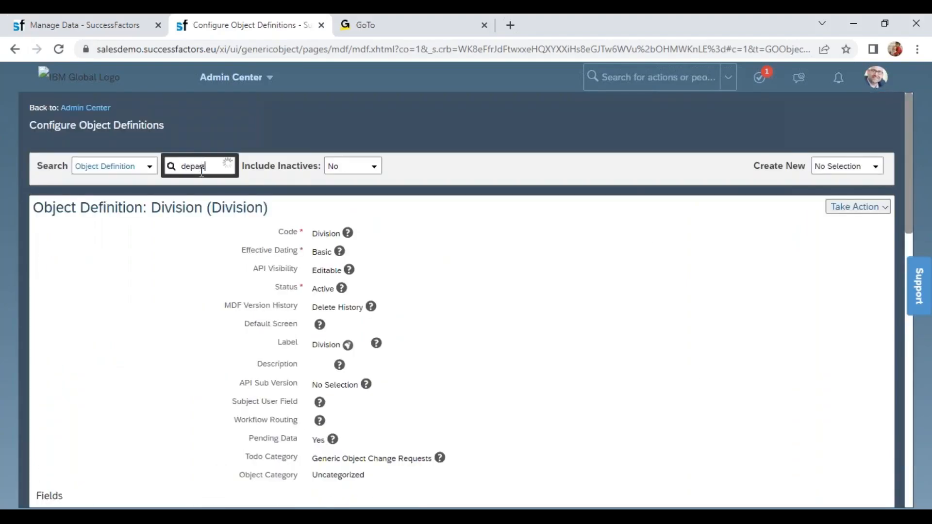
pyautogui.click(222, 187)
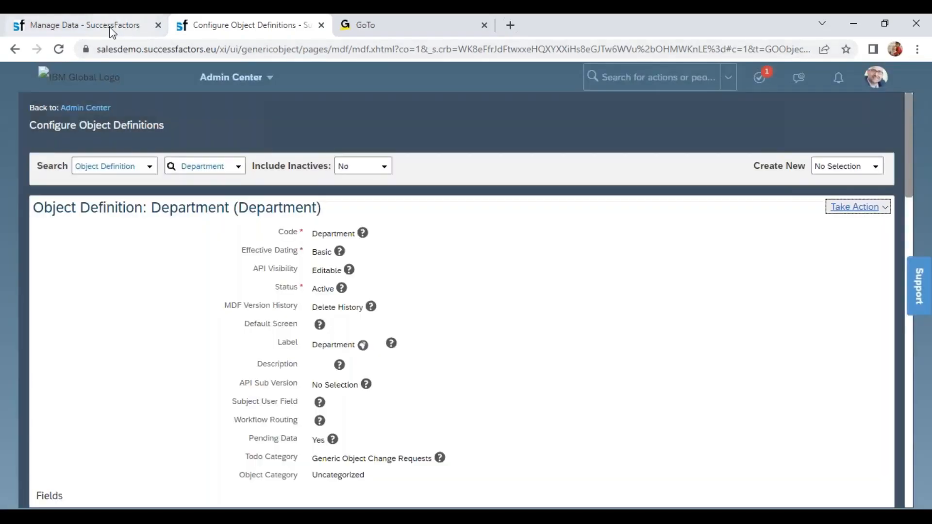
# - Examine the custom vaccinationtaken, Doseone and Dosetwo fields on the new Department form in Manage Data
pyautogui.click(113, 30)
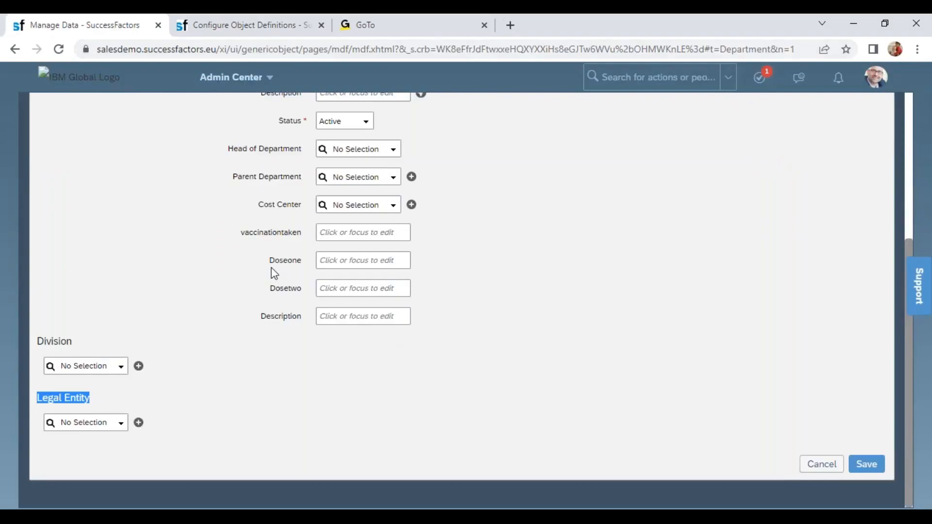
pyautogui.doubleClick(284, 260)
pyautogui.moveTo(245, 233); pyautogui.dragTo(306, 290)
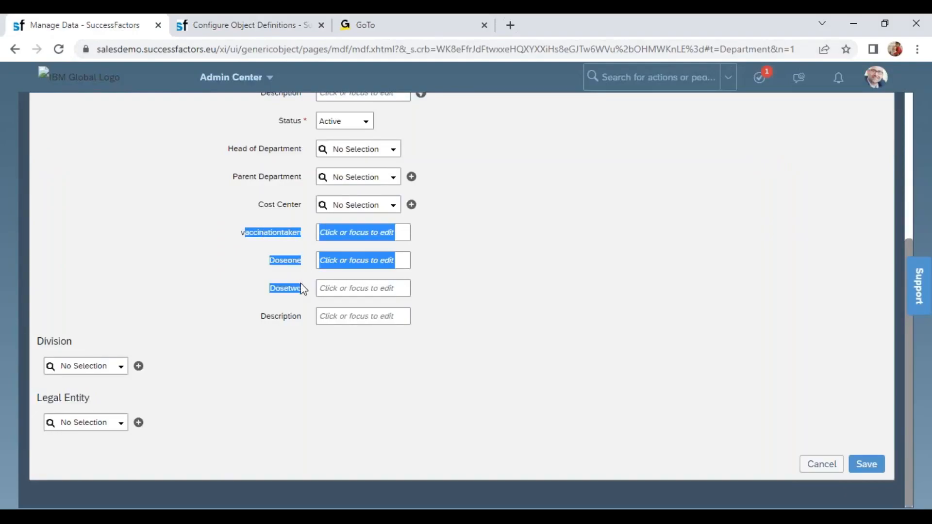
# - Open the Department object definition for correction and delete the custom fields cust_vaccinationtaken, cust_Doseone, cust_Dosetwo and cust_Description
pyautogui.click(252, 26)
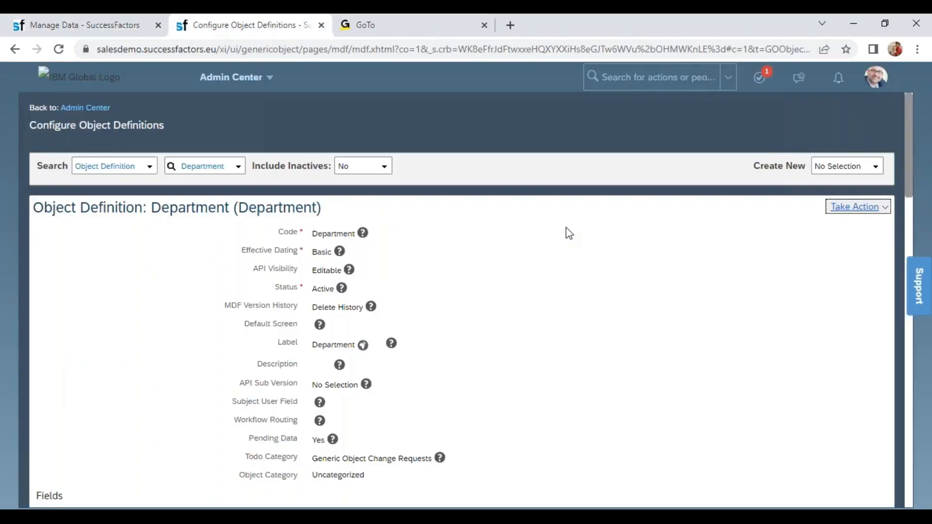
pyautogui.click(855, 207)
pyautogui.click(827, 228)
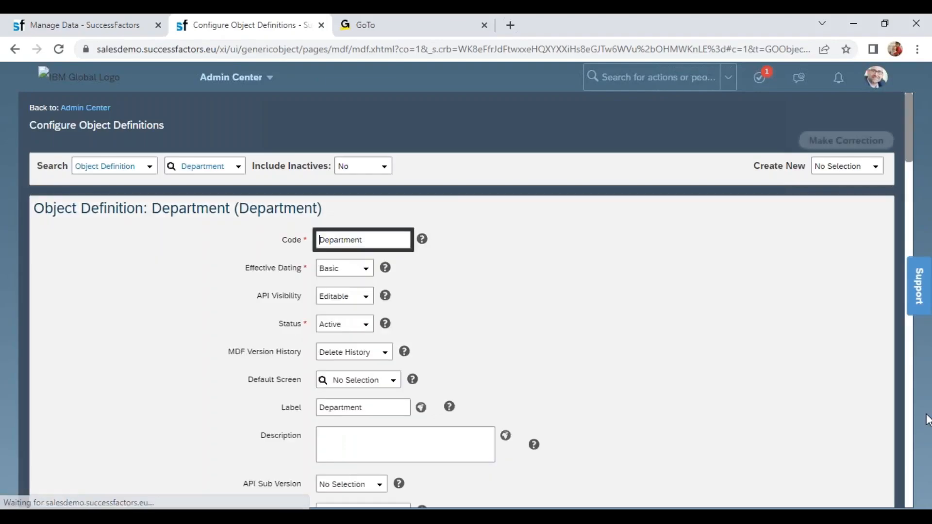
pyautogui.scroll(-3, 909, 449)
pyautogui.moveTo(910, 449); pyautogui.dragTo(904, 375)
pyautogui.scroll(5, 905, 375)
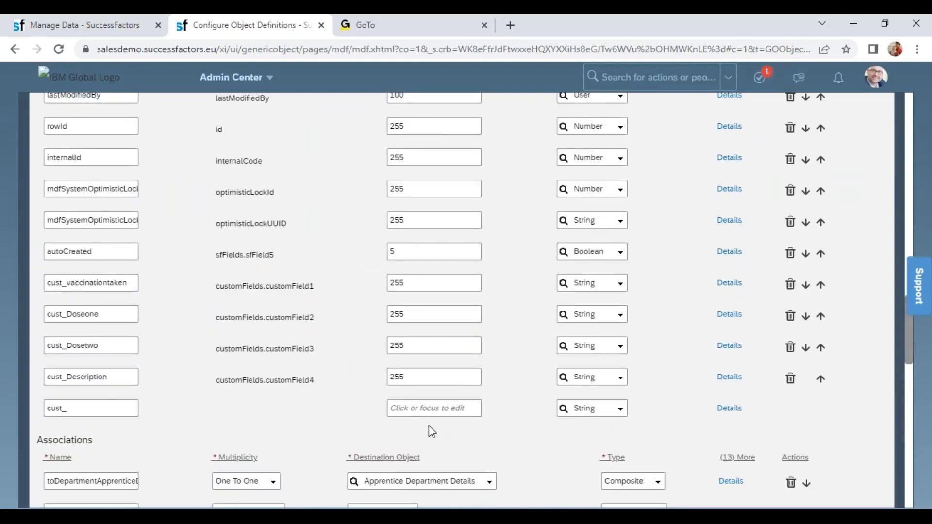
pyautogui.click(791, 286)
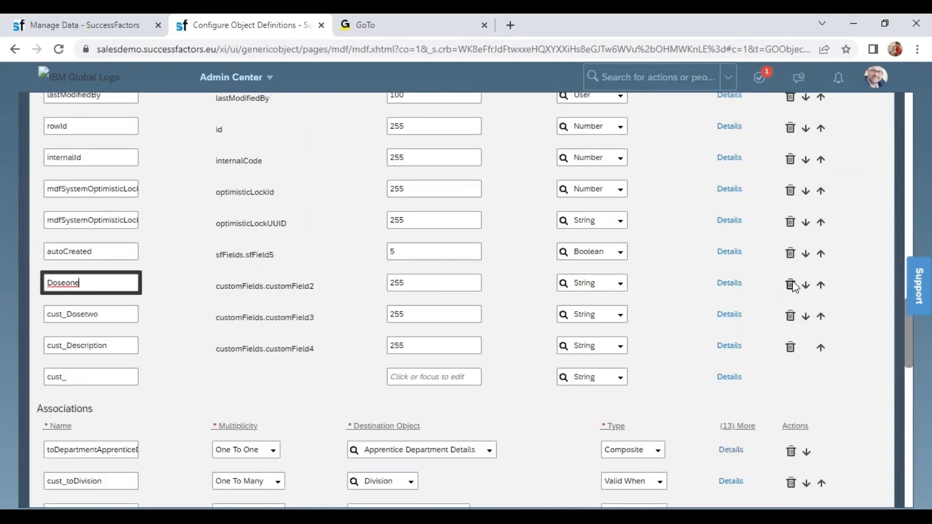
pyautogui.click(792, 287)
pyautogui.click(792, 286)
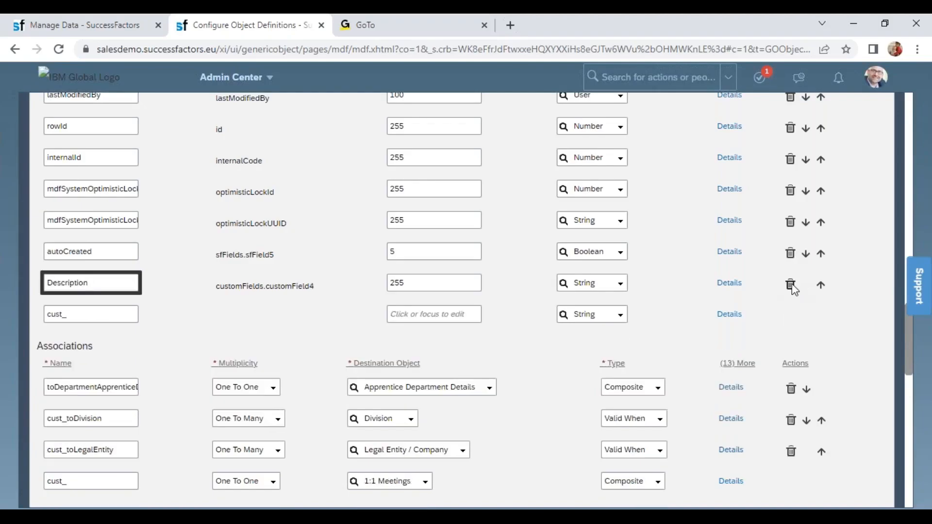
pyautogui.click(791, 286)
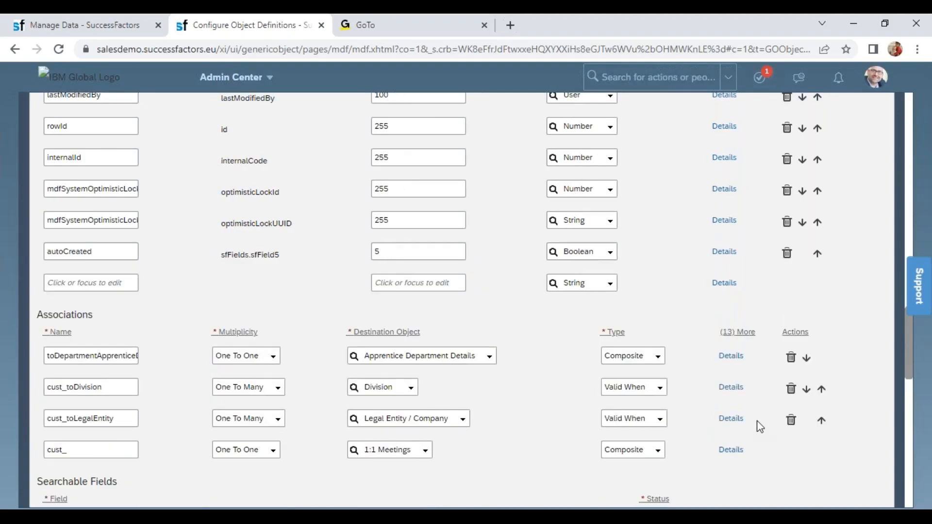
# - Delete the cust_toLegalEntity association from the Department definition and save, confirming the deletion of its associated data
pyautogui.click(791, 421)
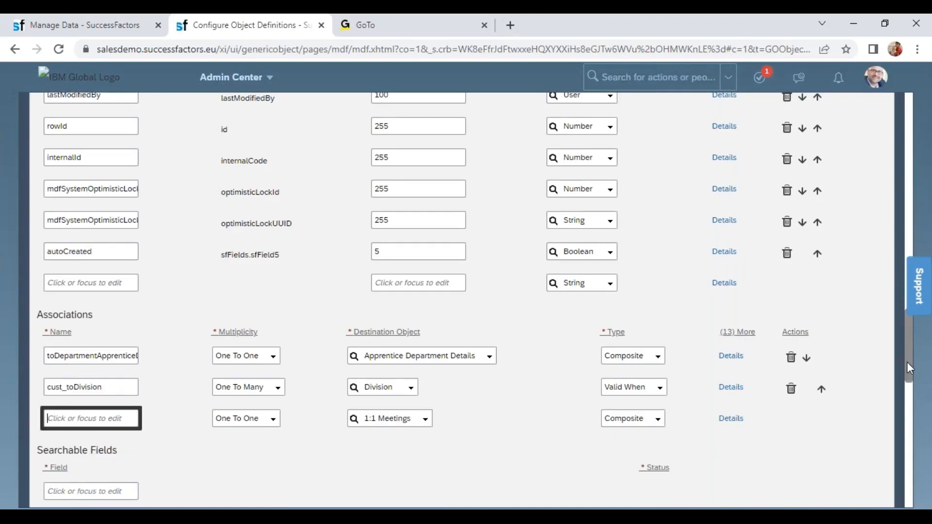
pyautogui.moveTo(909, 369); pyautogui.dragTo(909, 488)
pyautogui.click(870, 464)
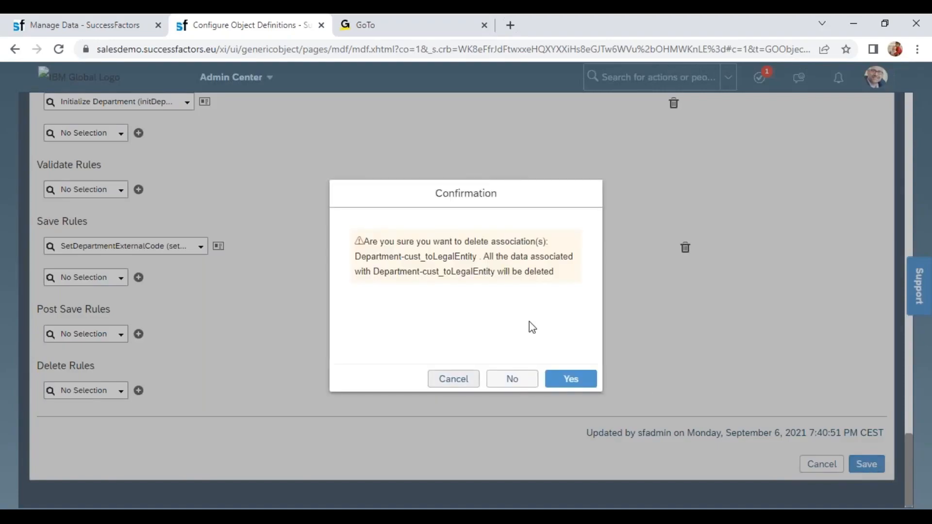
pyautogui.click(581, 380)
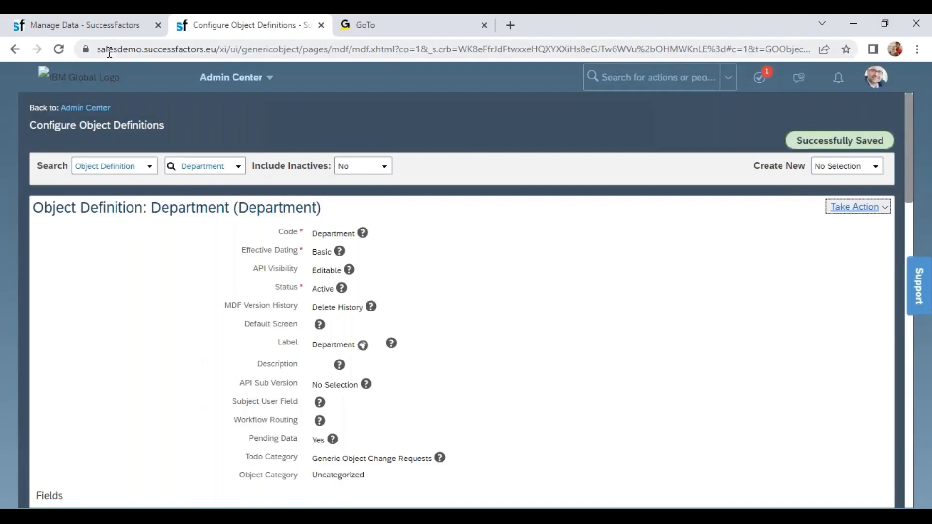
# - Return to the new Department form in Manage Data and reload it to apply the updated object definition
pyautogui.click(86, 25)
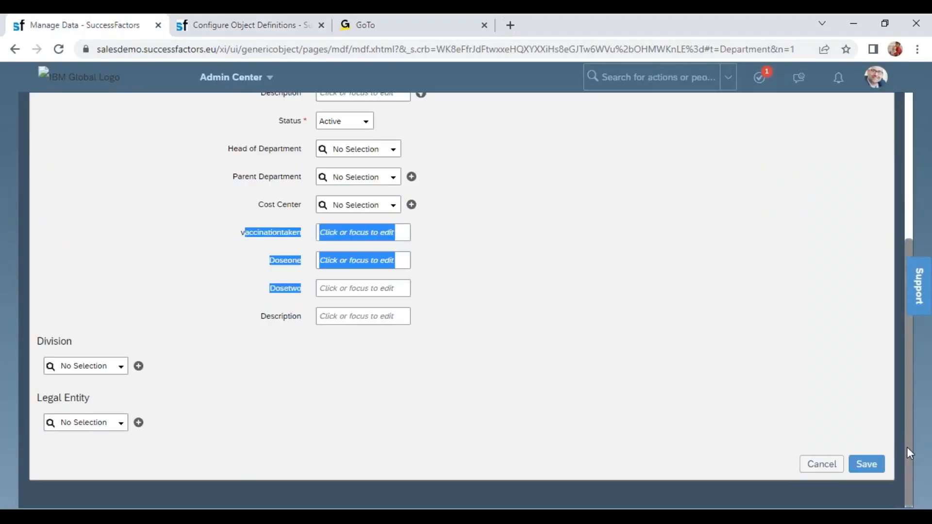
pyautogui.scroll(3, 907, 447)
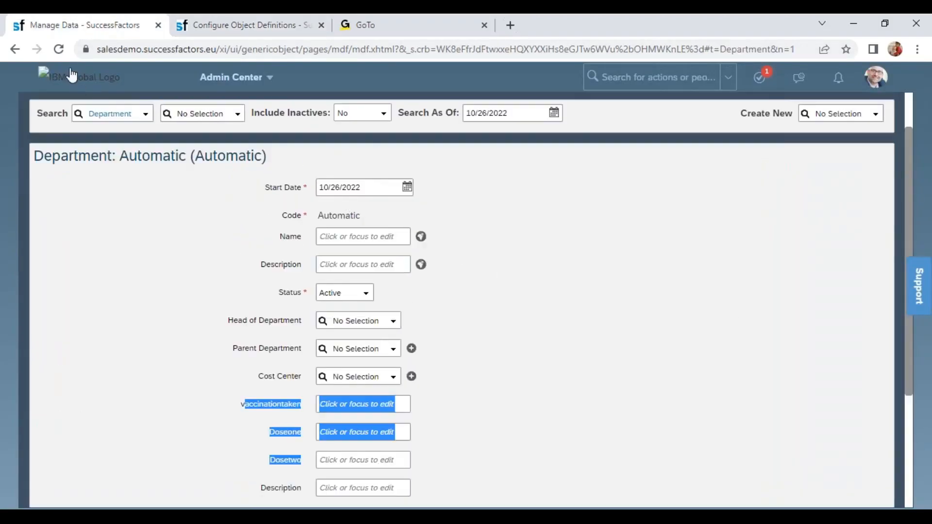
pyautogui.click(59, 49)
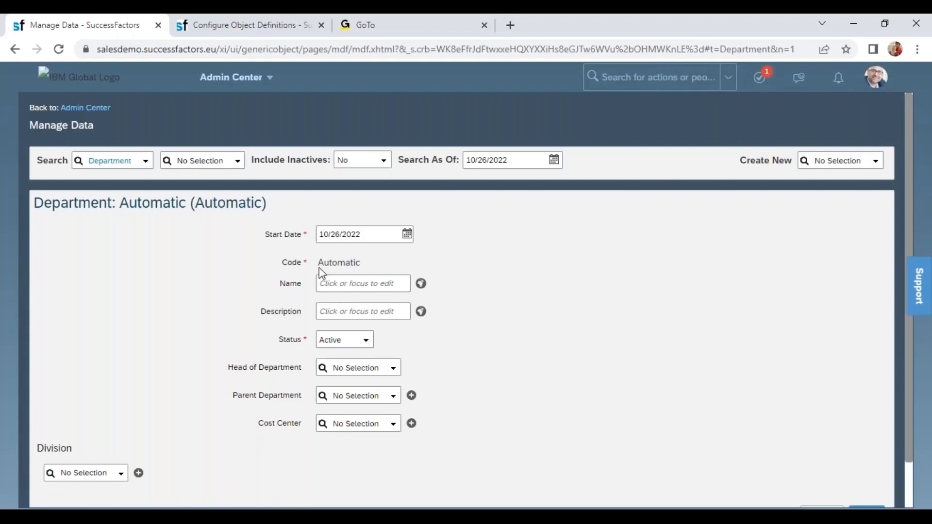
pyautogui.moveTo(320, 269); pyautogui.dragTo(370, 268)
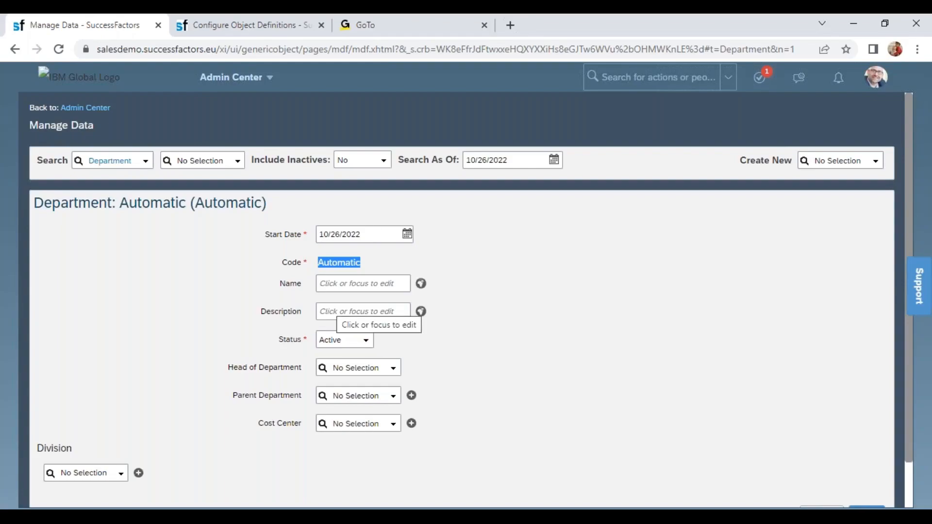
# - Set the new department's start date to 01/01/2022
pyautogui.click(364, 238)
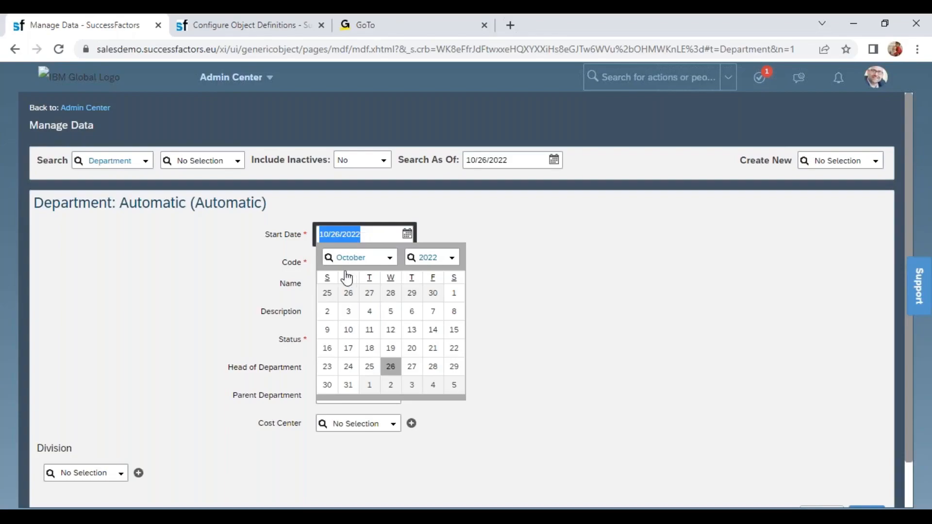
pyautogui.click(284, 259)
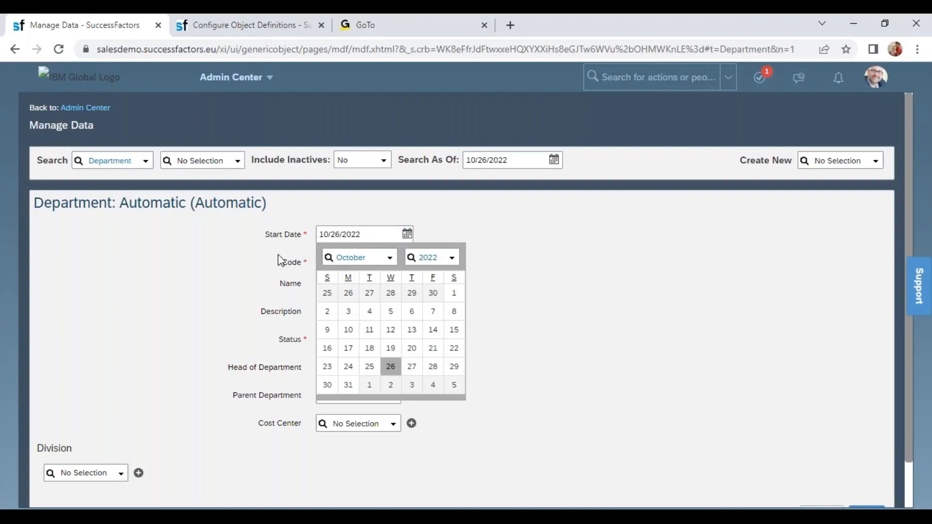
pyautogui.click(337, 232)
pyautogui.tripleClick(336, 233)
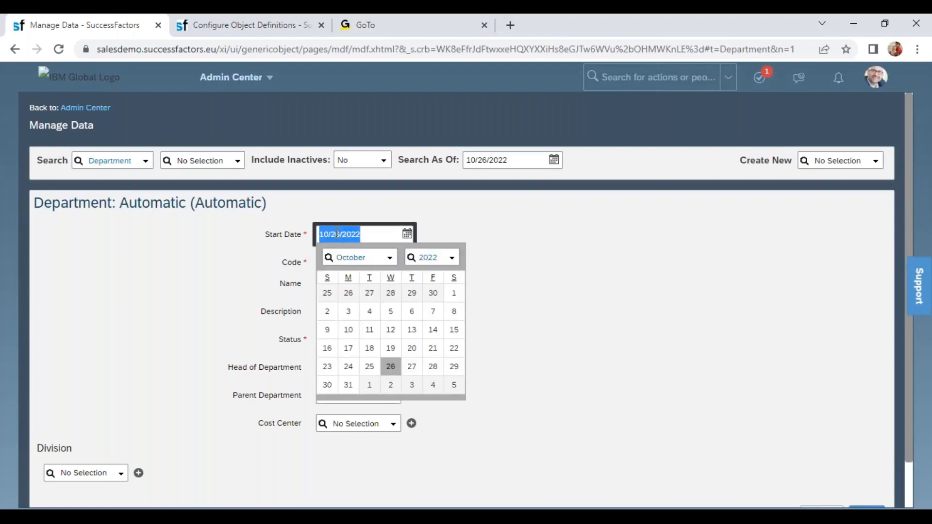
pyautogui.write('01/01/2022')
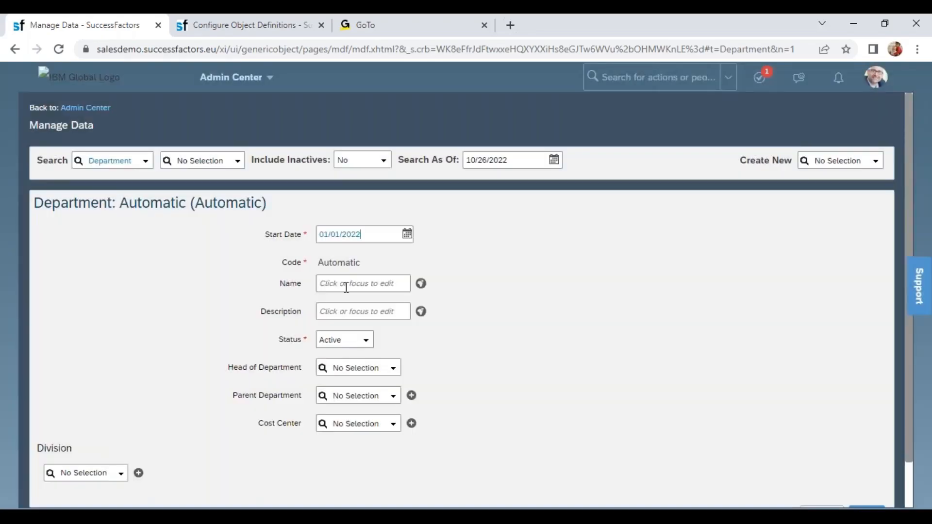
pyautogui.click(346, 287)
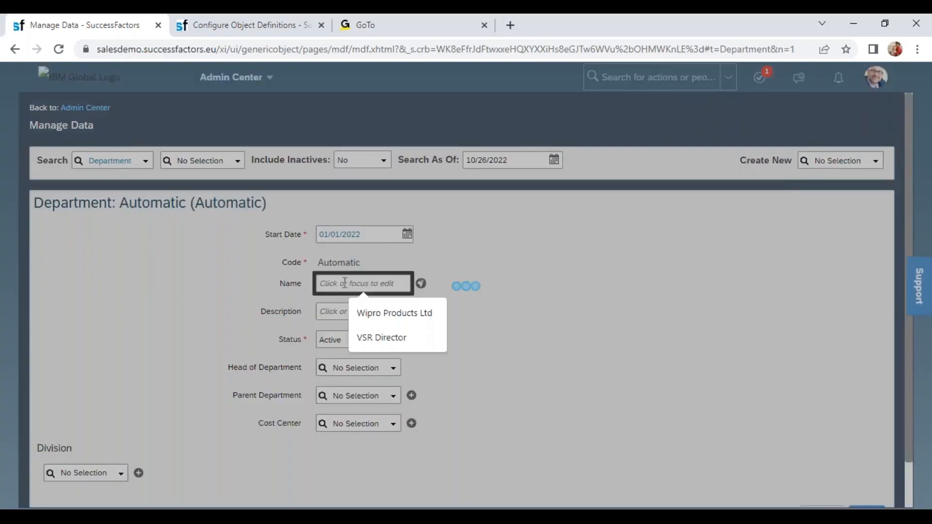
# - Name the new department "Wipro Human Resources"
pyautogui.click(360, 285)
pyautogui.click(360, 285)
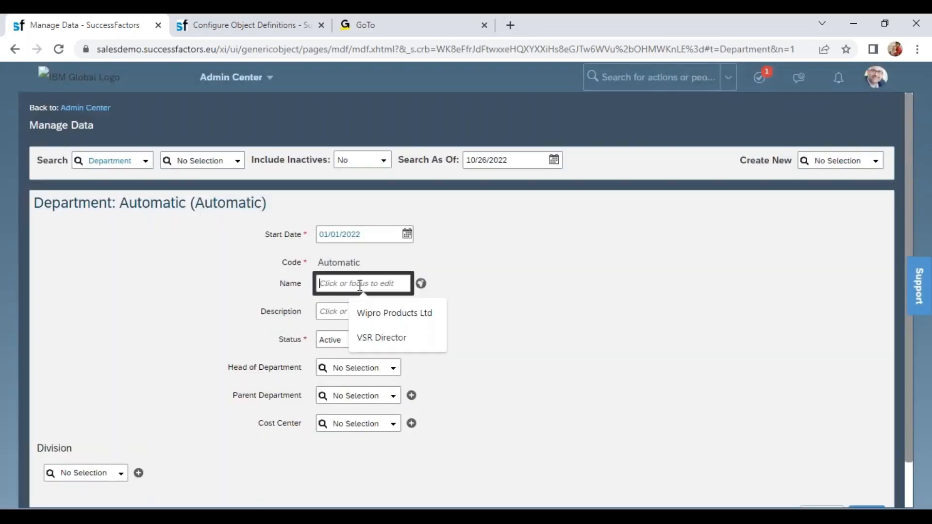
pyautogui.write('Wipro')
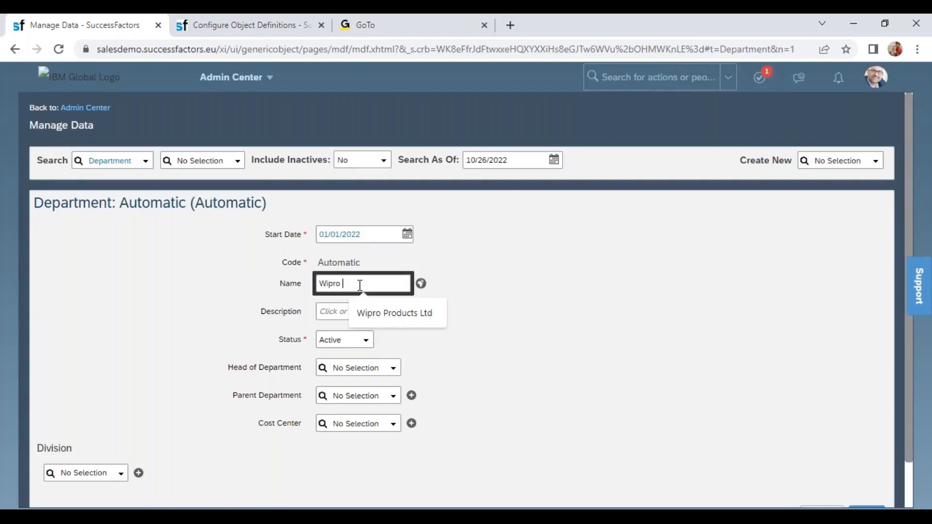
pyautogui.write(' Human')
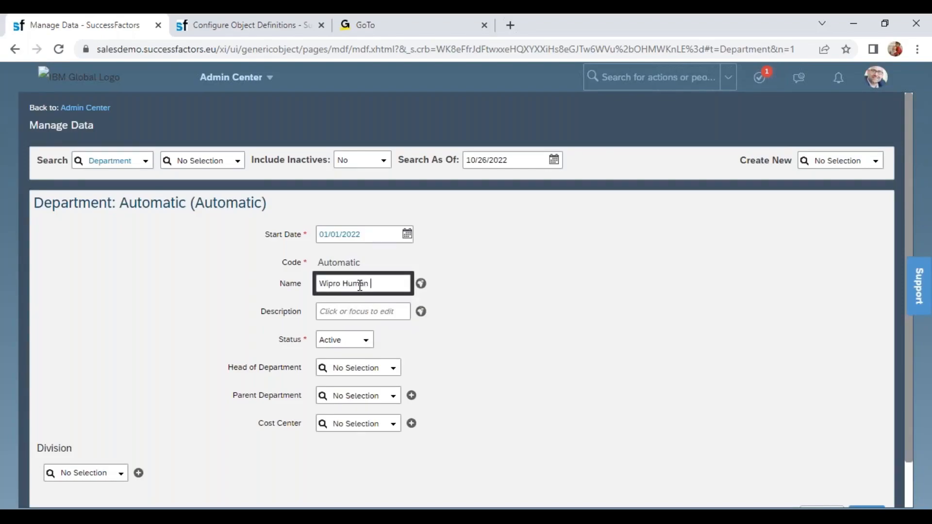
pyautogui.write('Resources')
pyautogui.click(481, 351)
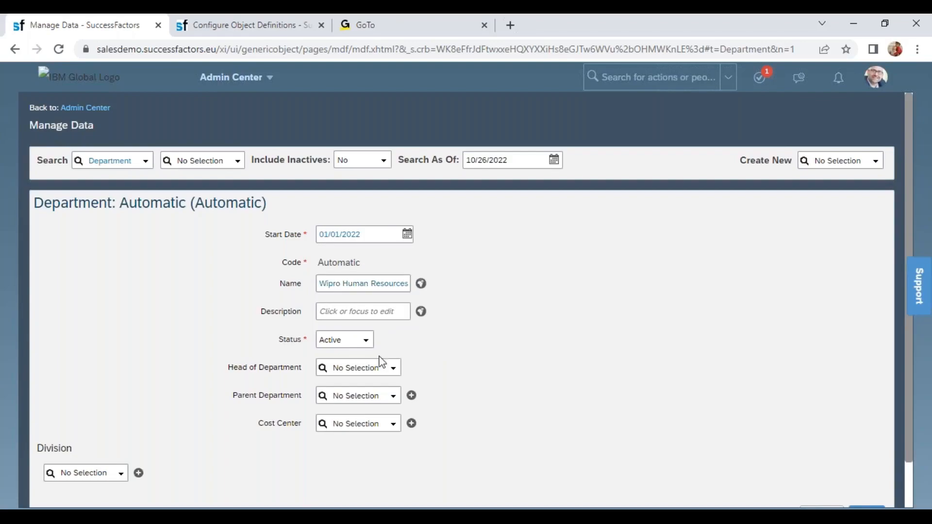
# - Review the Head of Department, Parent Department, Cost Center and Division fields on the department form
pyautogui.doubleClick(287, 367)
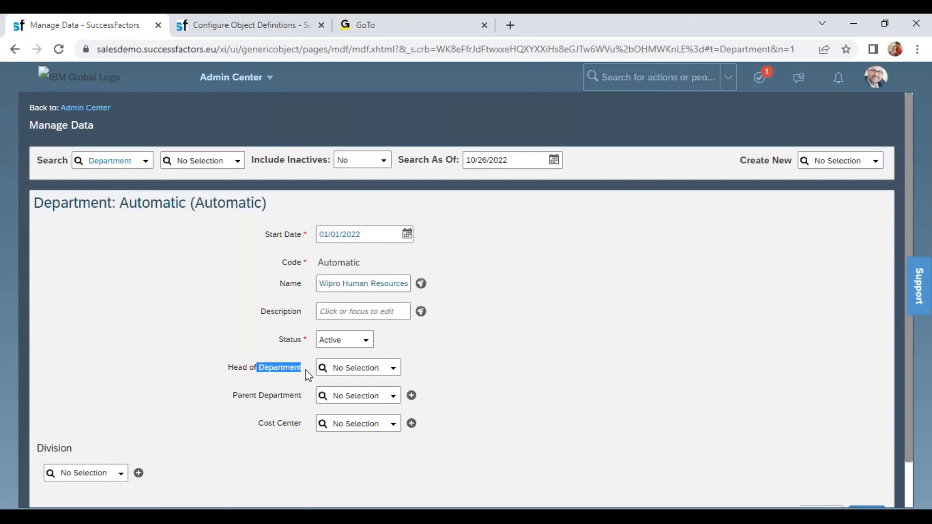
pyautogui.moveTo(254, 394); pyautogui.dragTo(293, 400)
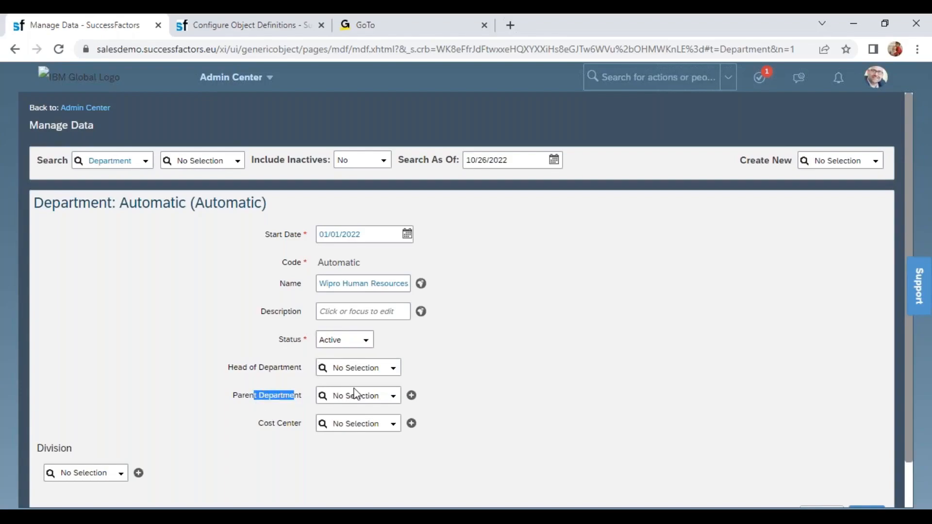
pyautogui.moveTo(268, 423); pyautogui.dragTo(313, 424)
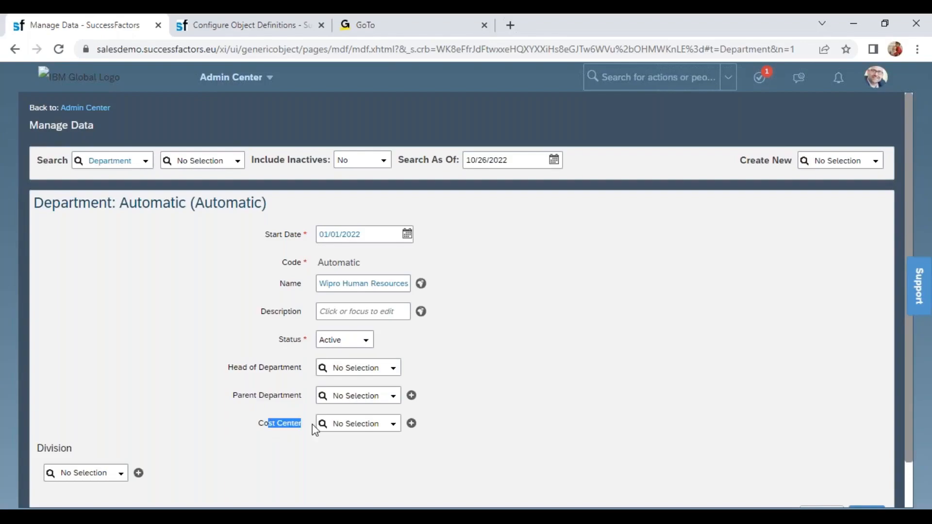
pyautogui.click(84, 471)
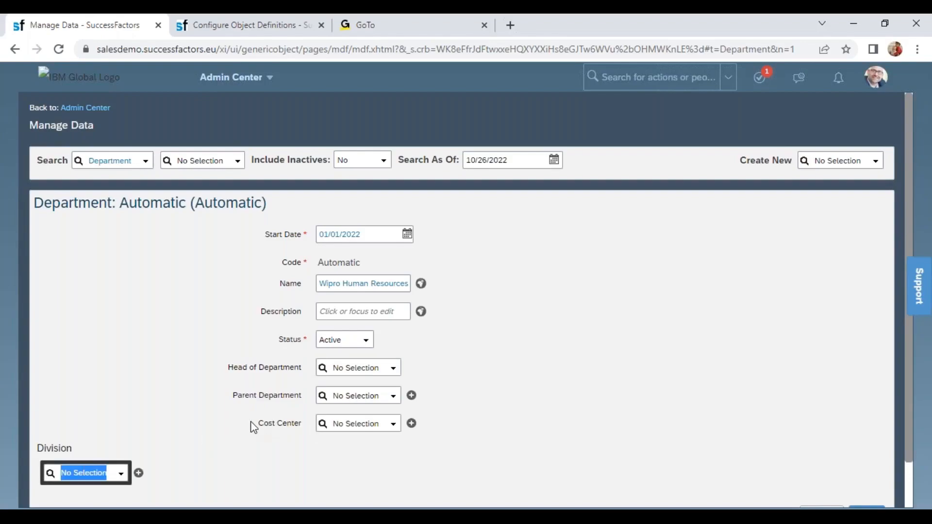
pyautogui.moveTo(262, 423); pyautogui.dragTo(311, 421)
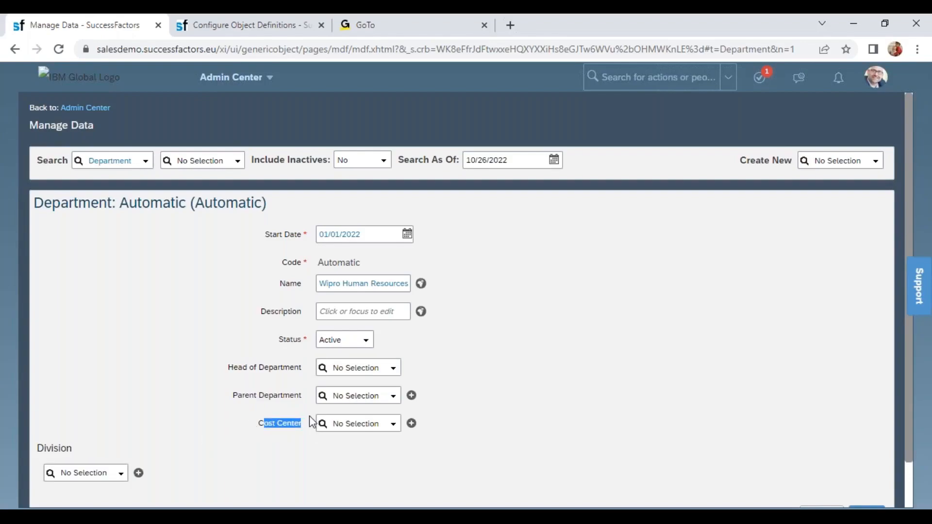
# - Link the department to the divisions Wipro SAP Projects, Wipro Electronics and Wipro Oracle Projects, and save it
pyautogui.click(92, 479)
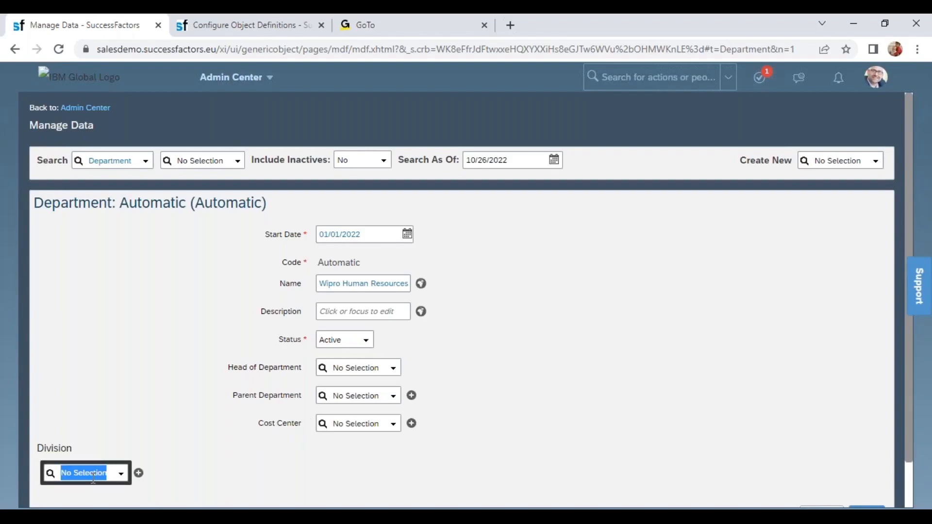
pyautogui.write('wip')
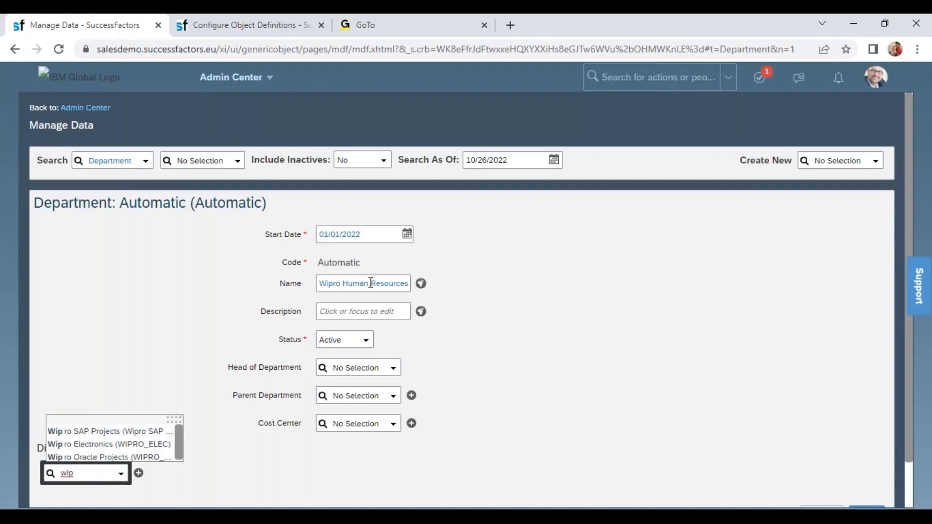
pyautogui.click(136, 432)
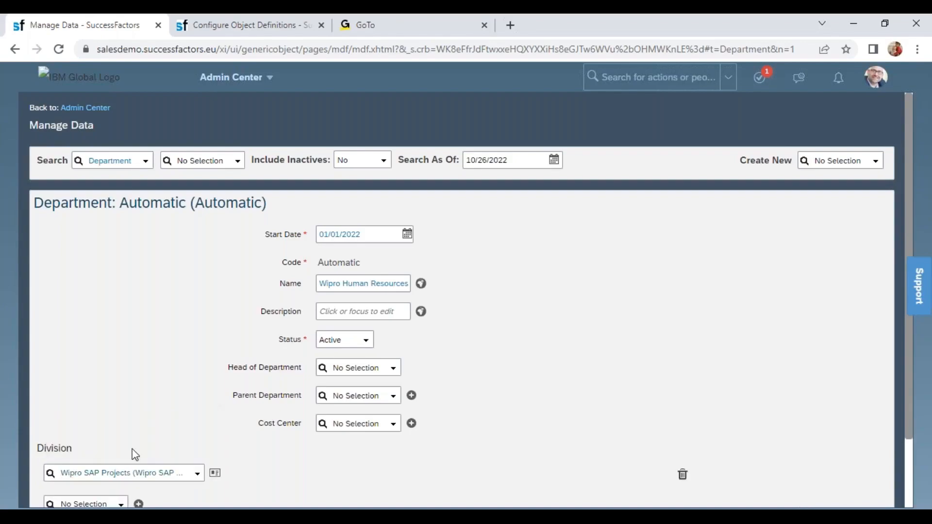
pyautogui.click(107, 504)
pyautogui.write('wip')
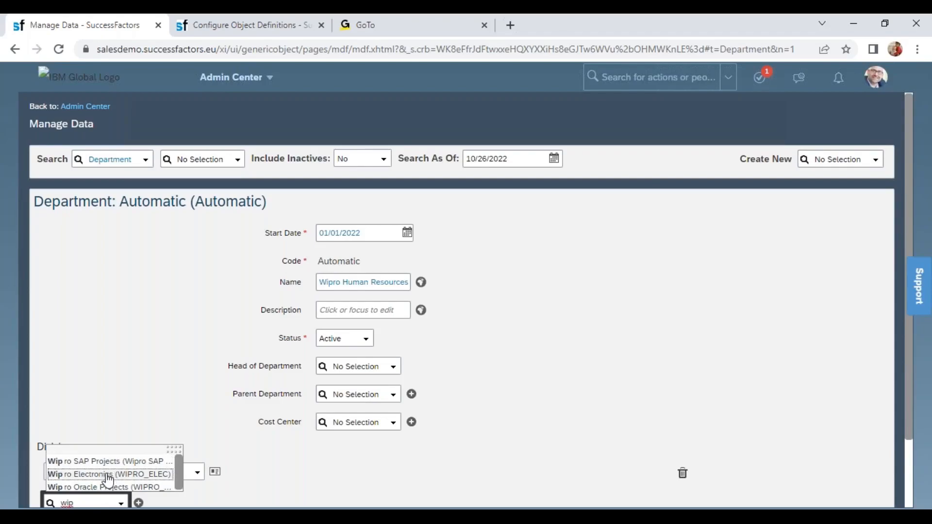
pyautogui.click(109, 475)
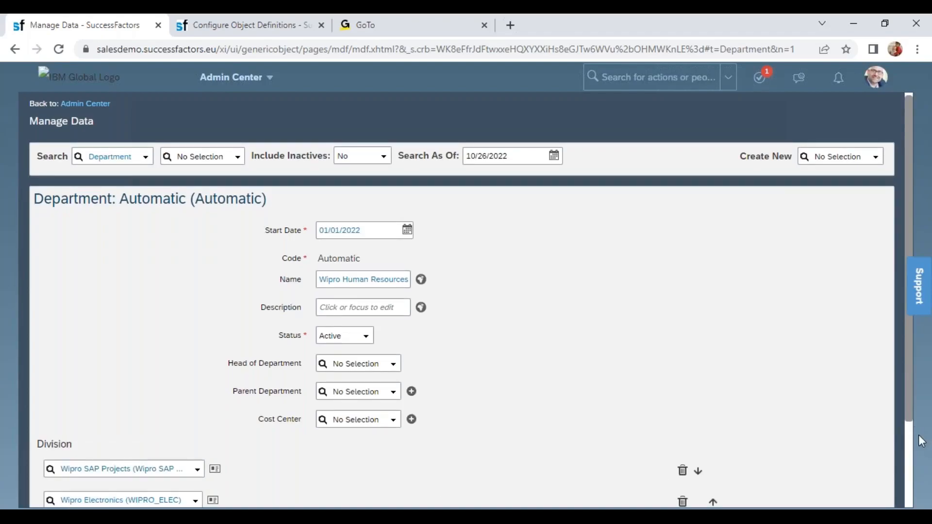
pyautogui.moveTo(911, 413); pyautogui.dragTo(910, 488)
pyautogui.click(86, 453)
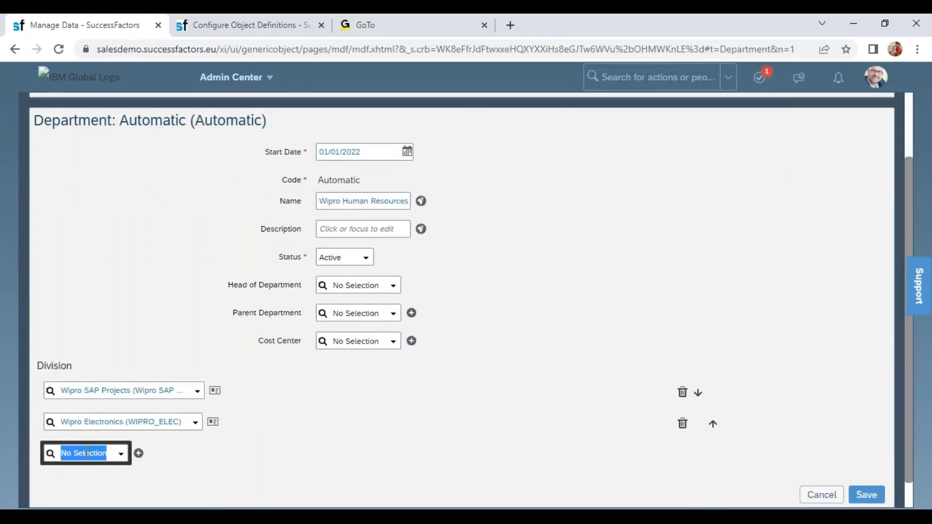
pyautogui.write('wip')
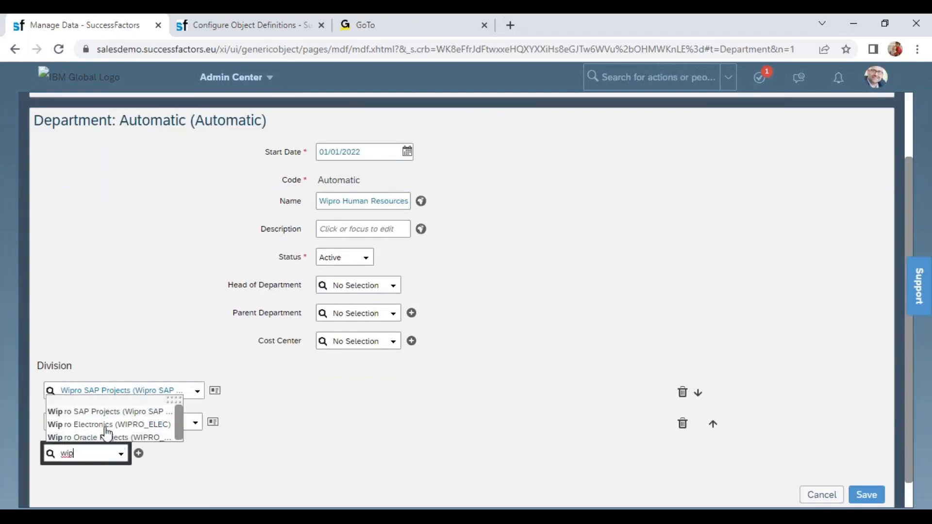
pyautogui.click(88, 437)
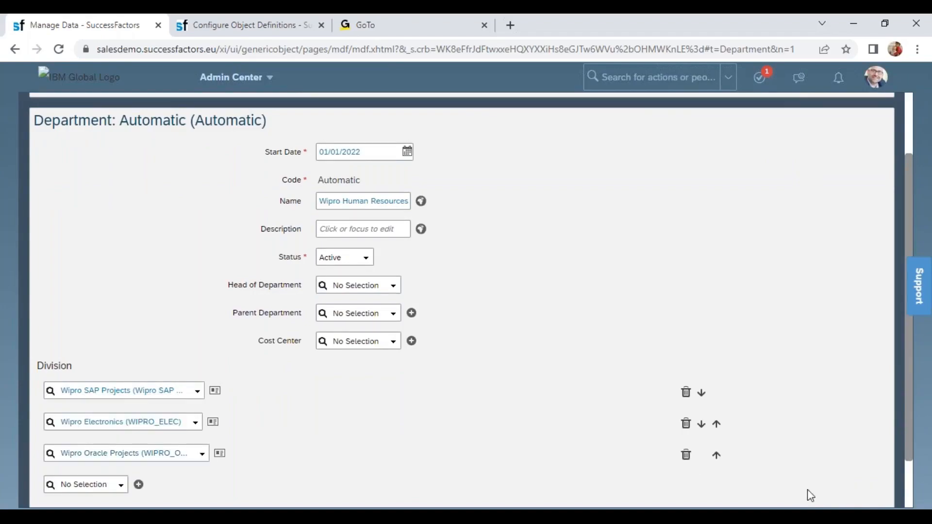
pyautogui.scroll(-2, 912, 503)
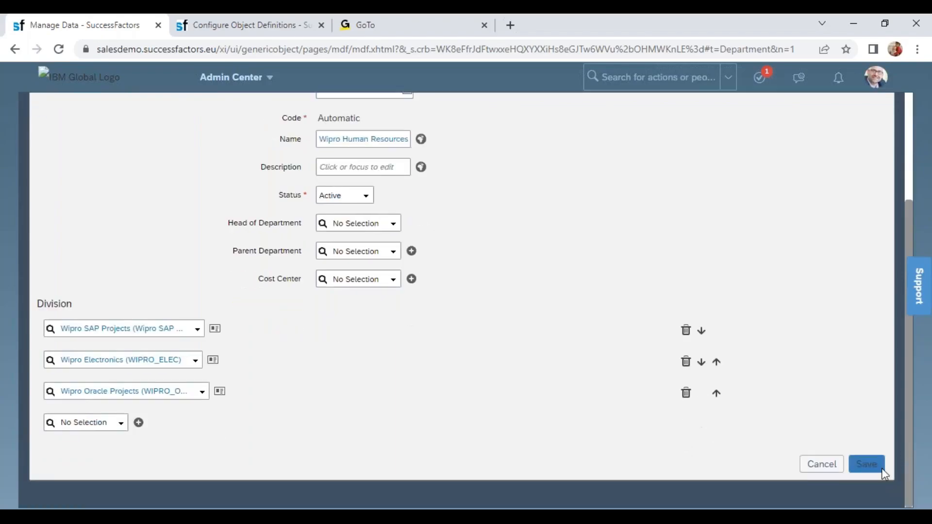
pyautogui.click(880, 466)
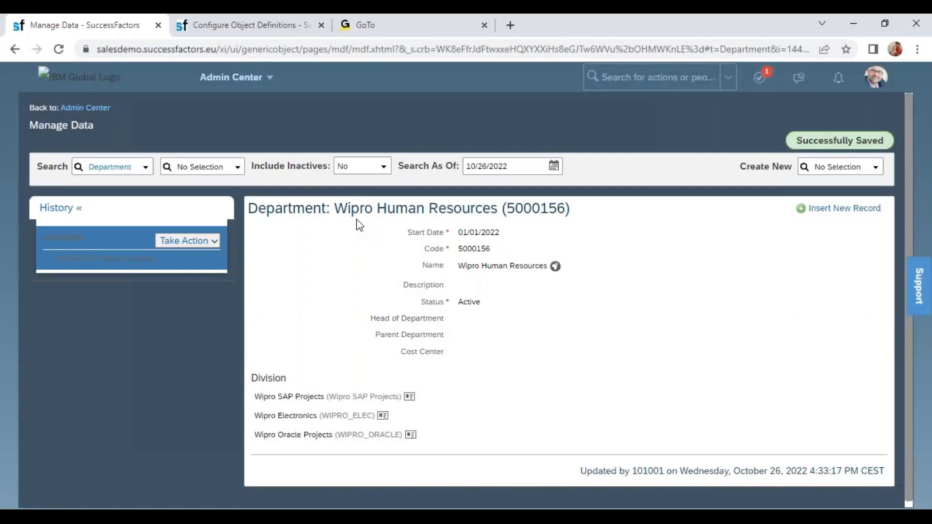
# - Check the saved Wipro Human Resources department's name, linked divisions and code
pyautogui.moveTo(335, 209); pyautogui.dragTo(515, 204)
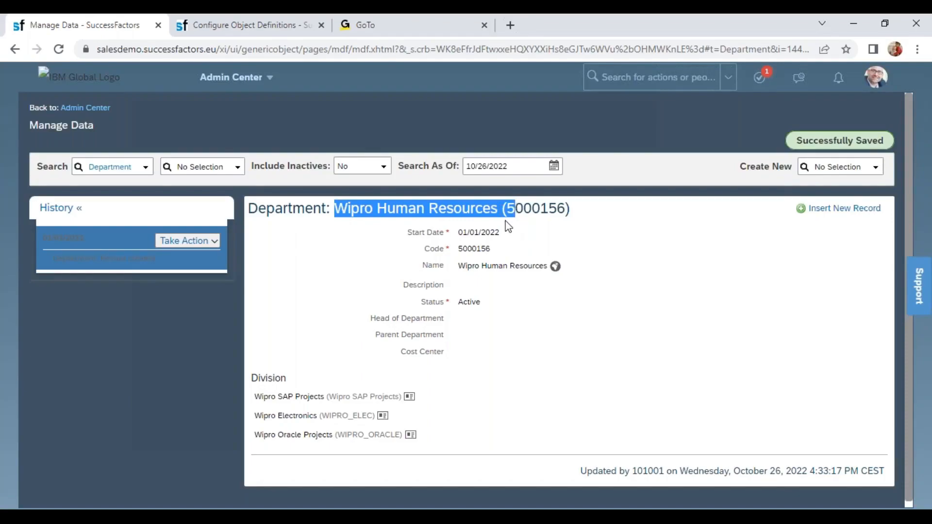
pyautogui.moveTo(426, 446); pyautogui.dragTo(251, 390)
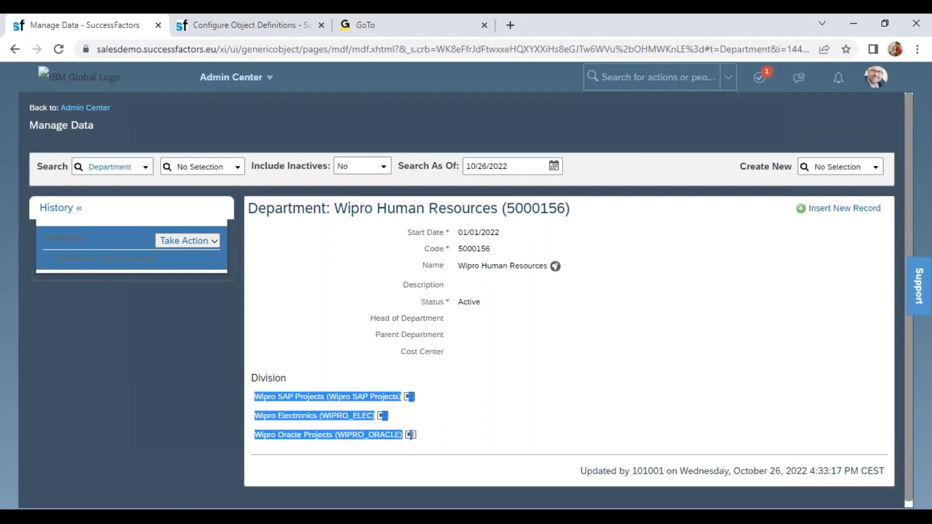
pyautogui.click(469, 256)
pyautogui.doubleClick(472, 251)
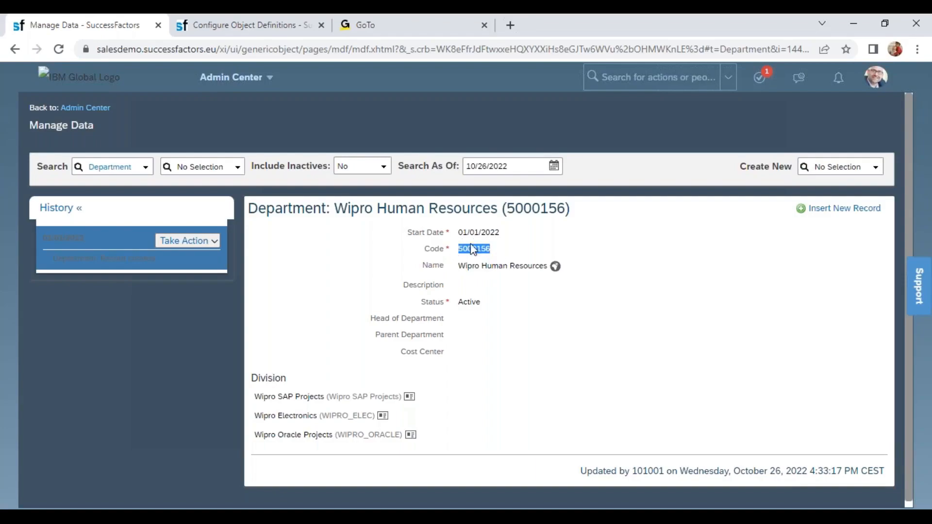
# - Start a new Department record with start date 01/01/2022 and the name "Wipro Production"
pyautogui.click(828, 168)
pyautogui.write('depar')
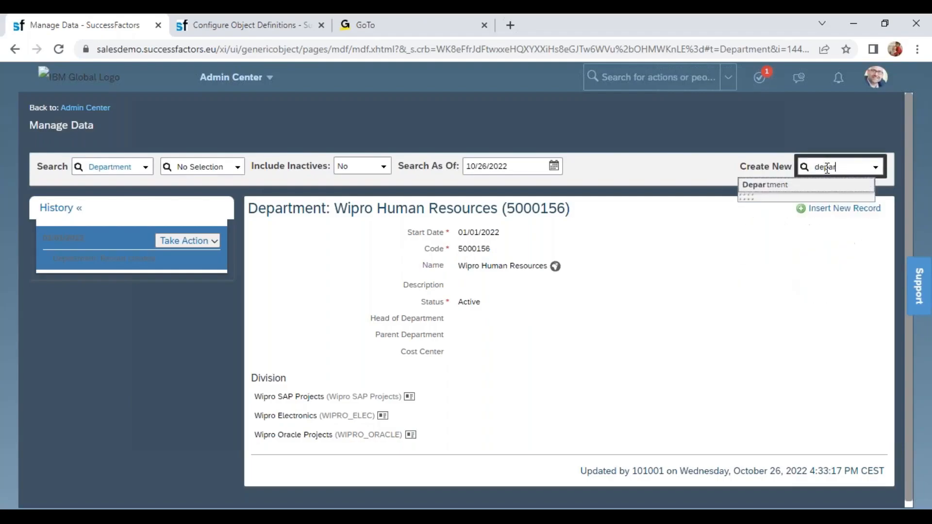
pyautogui.press('Return')
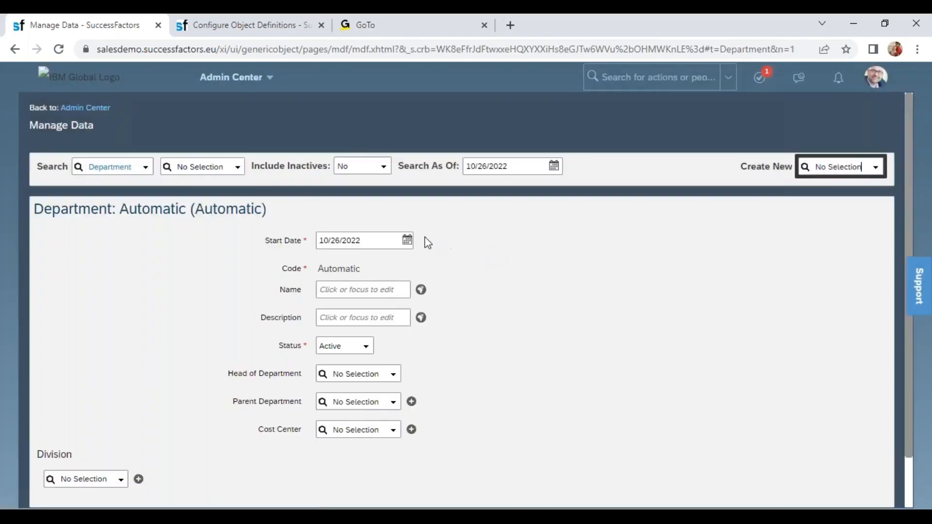
pyautogui.click(402, 241)
pyautogui.write('01/01/2022')
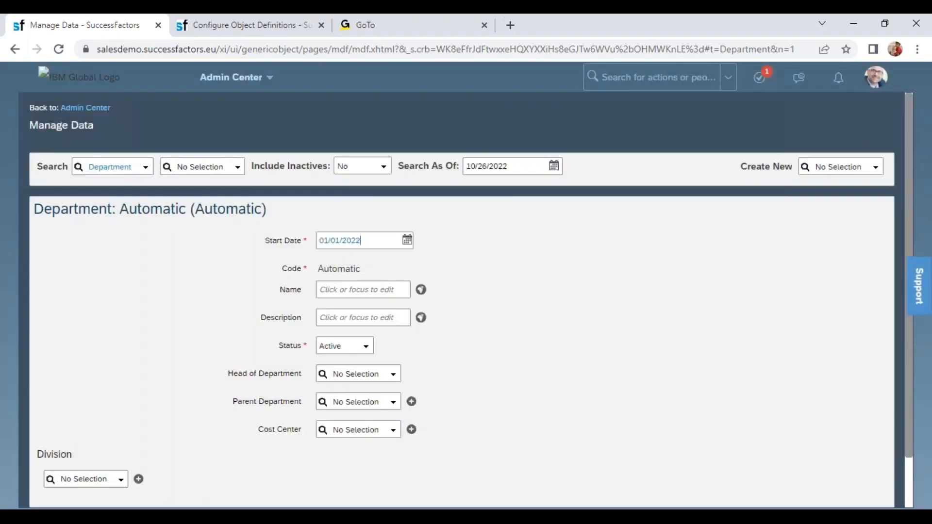
pyautogui.click(364, 289)
pyautogui.write('Wipro Pr')
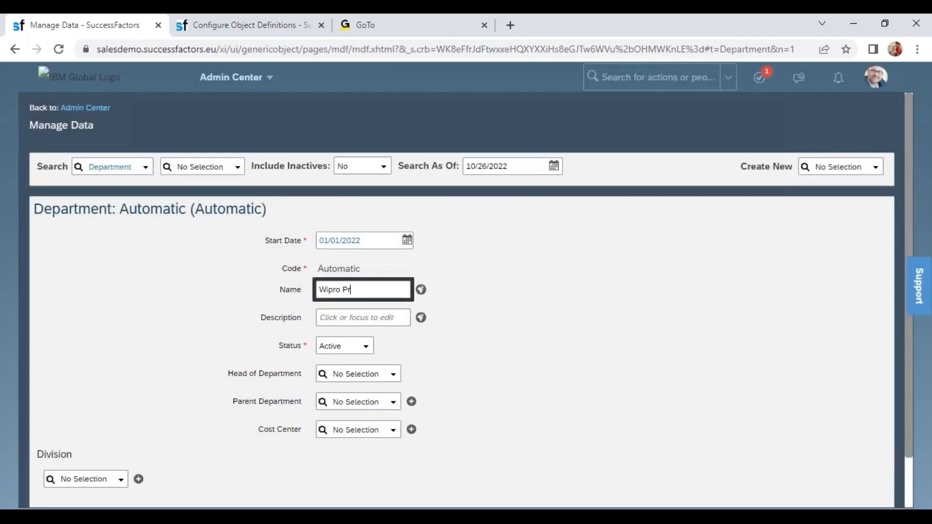
pyautogui.write('oduction')
# - Link the Wipro Production department to the Wipro Electronics division, save it, and check its name and division
pyautogui.click(90, 478)
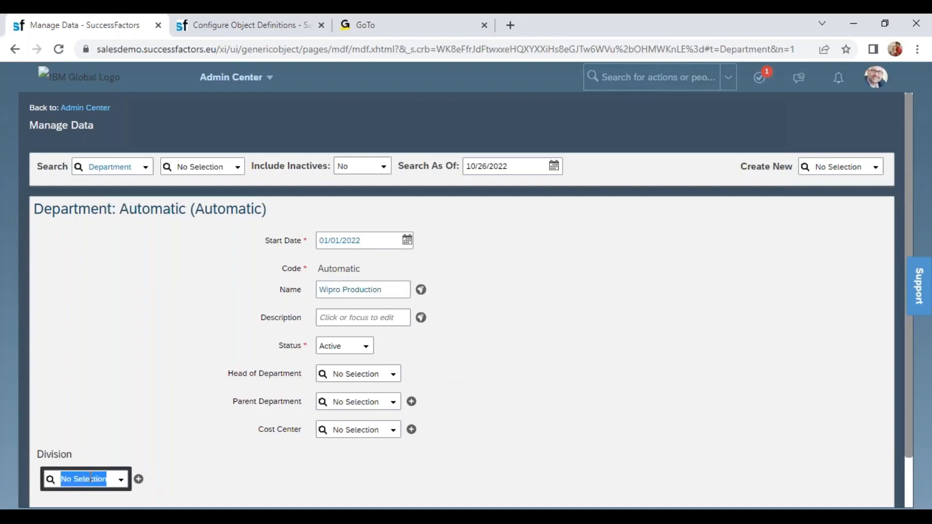
pyautogui.write('wipr')
pyautogui.click(97, 447)
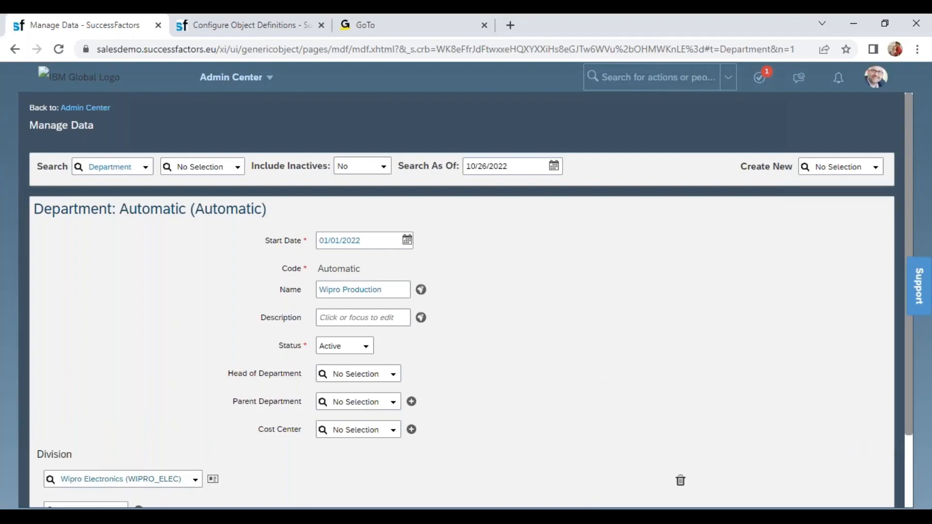
pyautogui.scroll(-2, 911, 495)
pyautogui.click(869, 464)
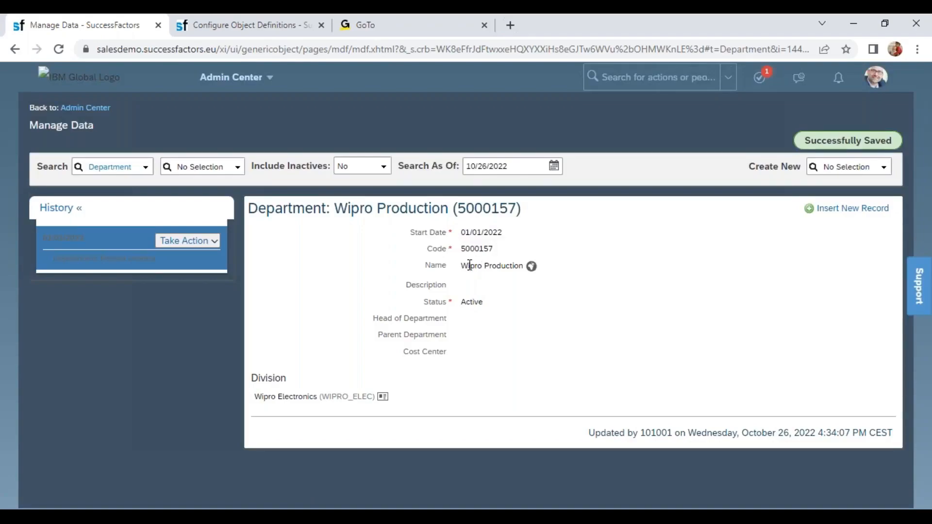
pyautogui.moveTo(467, 266); pyautogui.dragTo(506, 265)
pyautogui.moveTo(283, 397); pyautogui.dragTo(255, 396)
# - Start another new Department record with the start date 01/01/2022
pyautogui.click(849, 165)
pyautogui.write('depart')
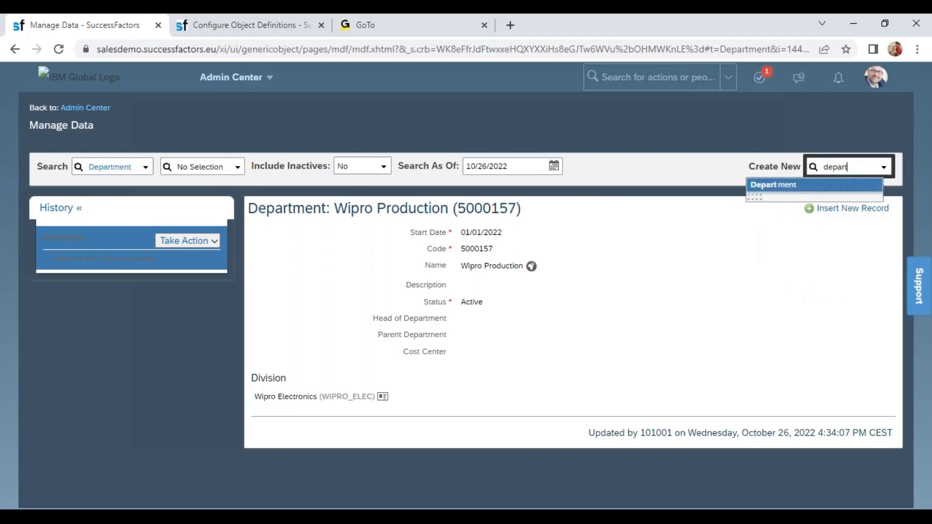
pyautogui.click(773, 185)
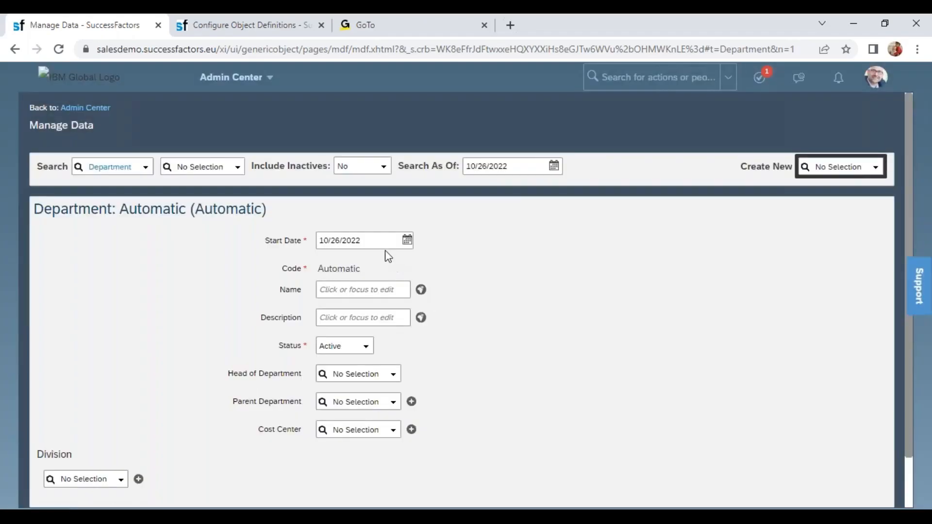
pyautogui.click(373, 240)
pyautogui.write('01012022')
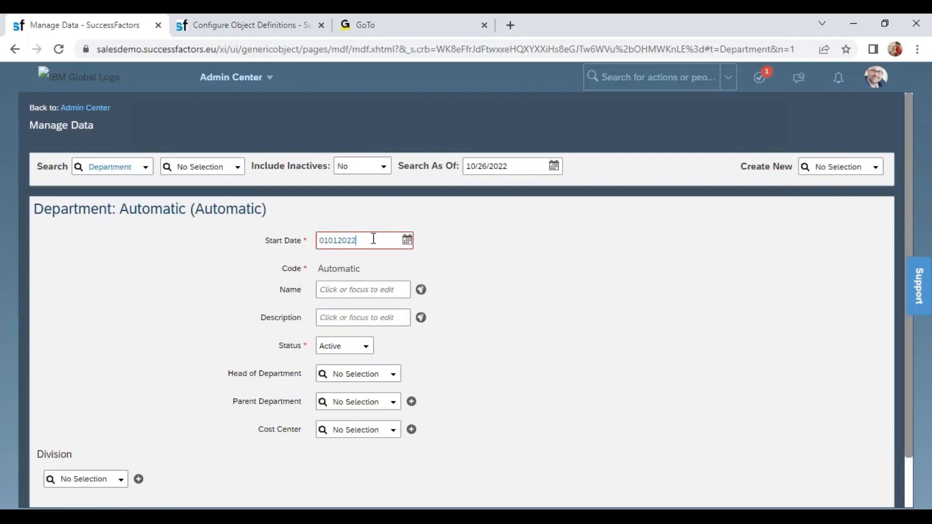
pyautogui.press('Tab')
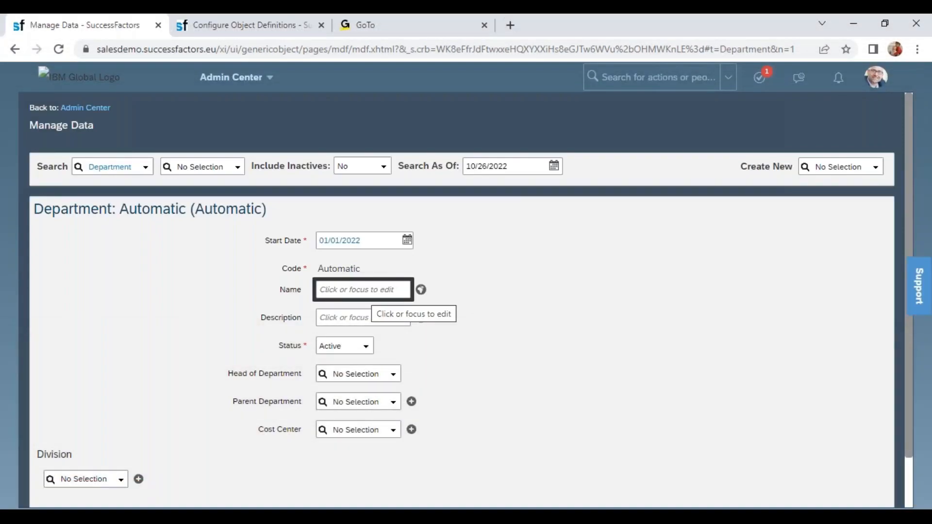
# - Name the new department "Wipro Corporate Functions"
pyautogui.write('Wipro ')
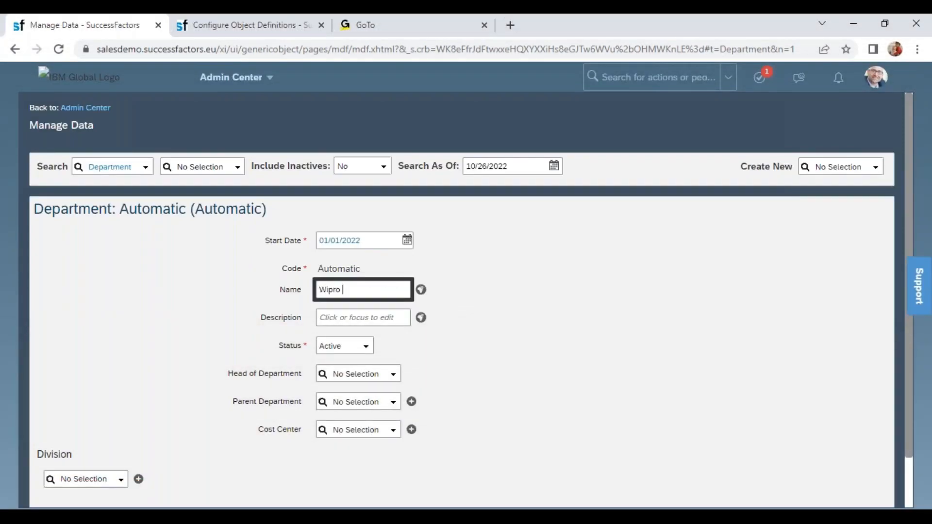
pyautogui.write('Corporate Functinons')
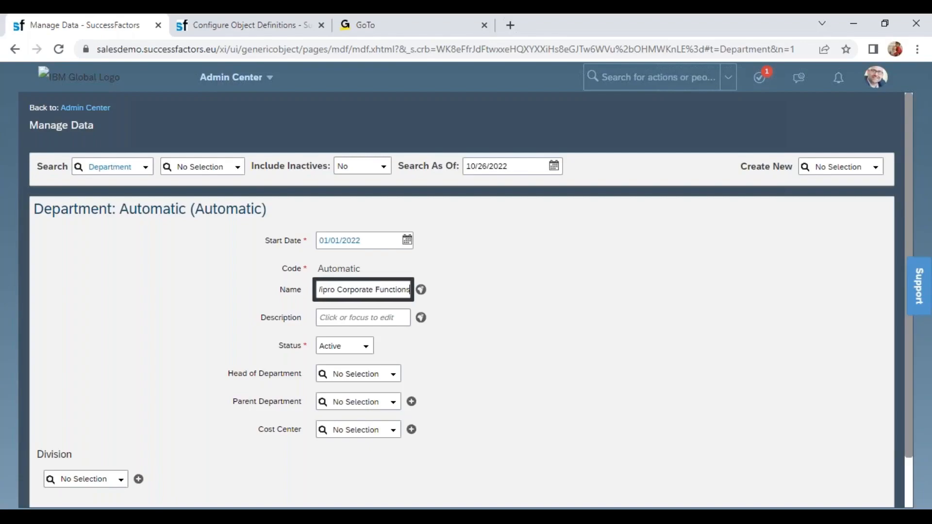
pyautogui.click(465, 323)
pyautogui.click(375, 294)
pyautogui.tripleClick(375, 293)
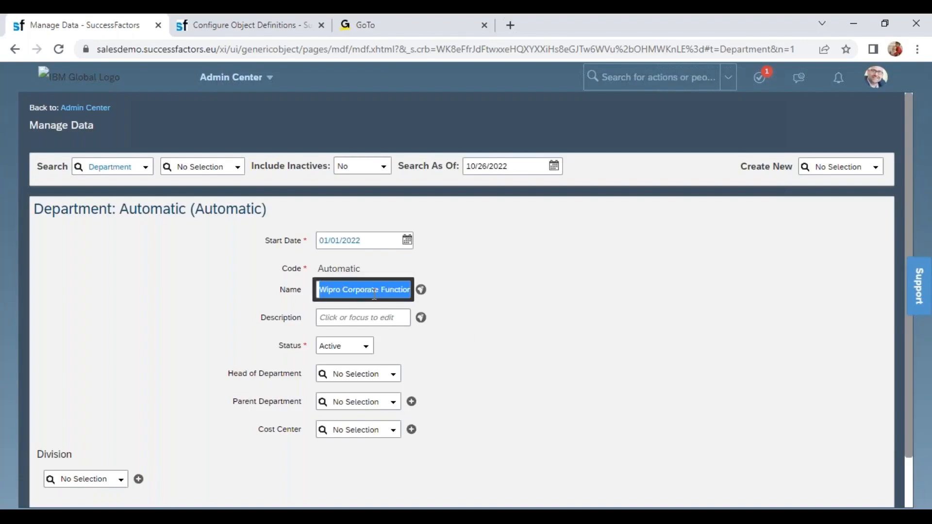
# - Link the Wipro Corporate Functions department to the divisions Wipro SAP Projects and Wipro Electronics
pyautogui.click(910, 483)
pyautogui.click(81, 423)
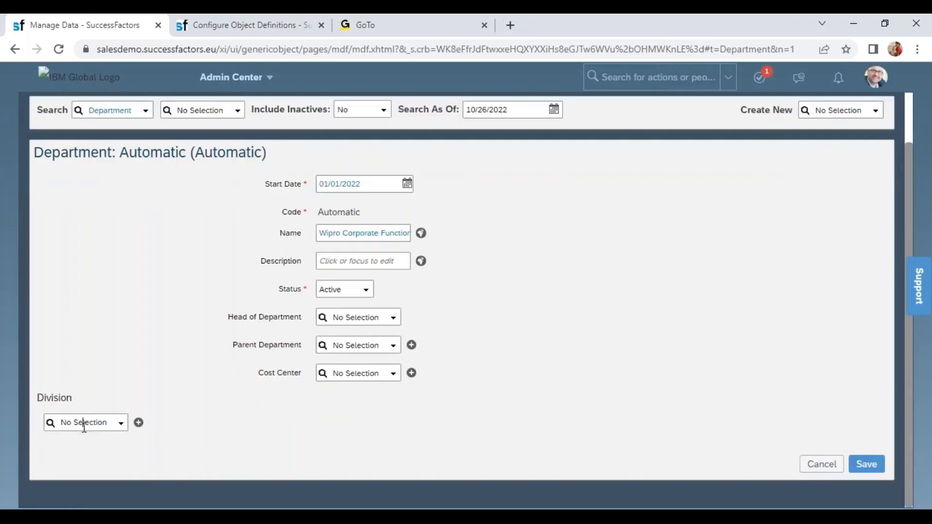
pyautogui.write('wipr')
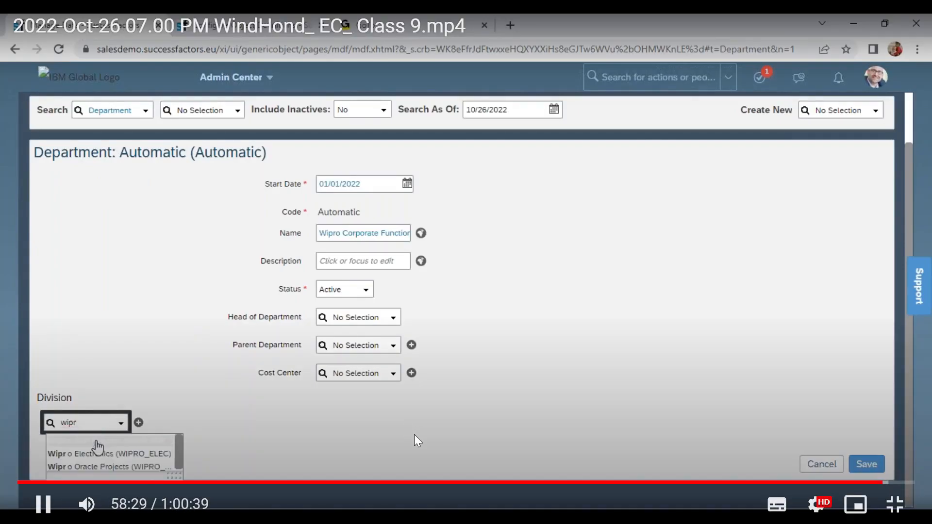
pyautogui.click(94, 442)
pyautogui.click(86, 454)
pyautogui.write('wipro')
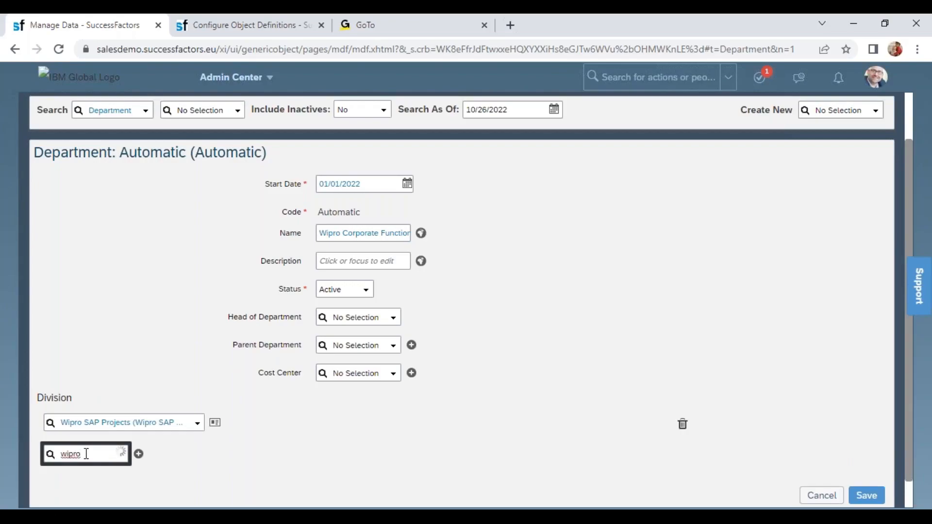
pyautogui.press('Down')
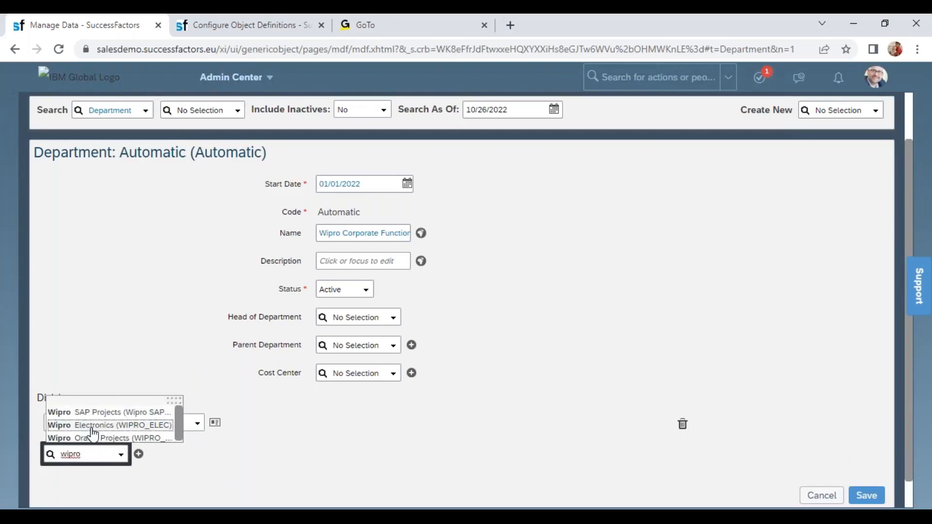
pyautogui.press('Return')
# - Add Wipro Oracle Projects as the third division of Wipro Corporate Functions and save the department
pyautogui.click(87, 481)
pyautogui.write('wipr')
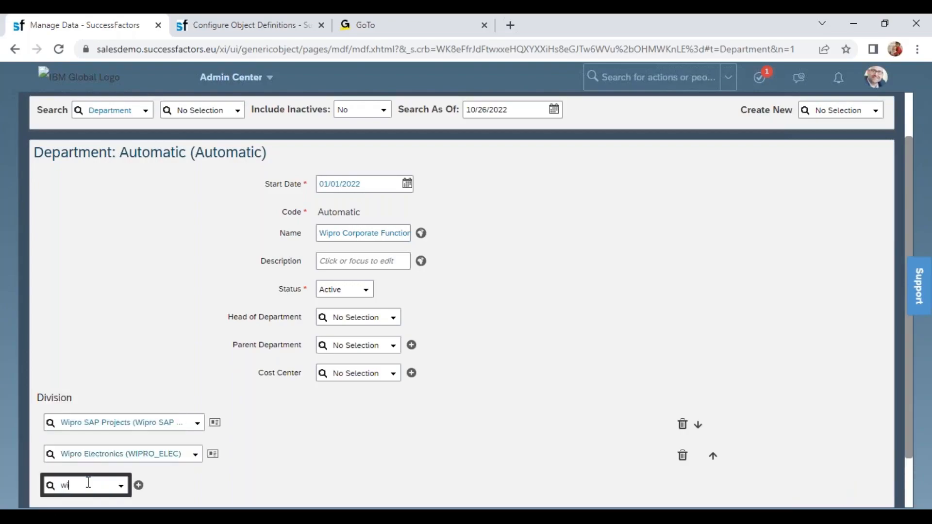
pyautogui.write('o')
pyautogui.press('Down')
pyautogui.press('Down')
pyautogui.press('Return')
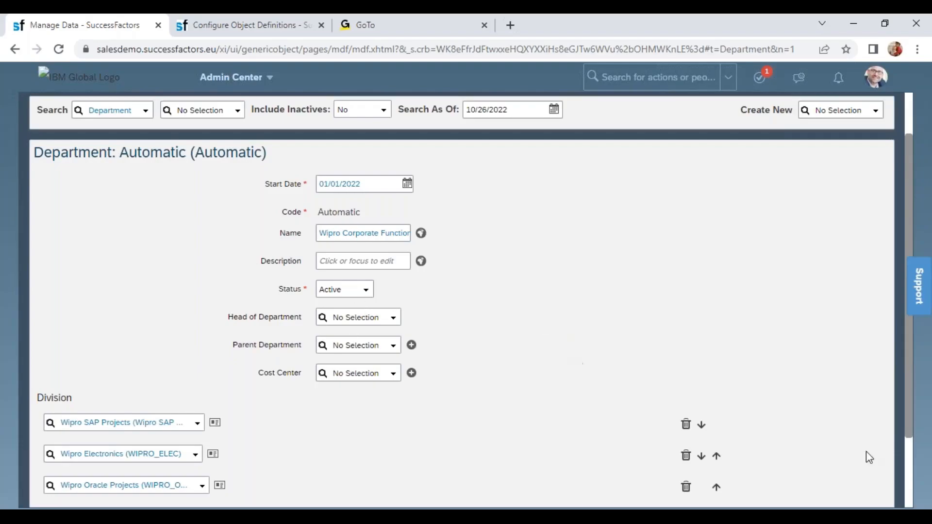
pyautogui.scroll(-2, 909, 486)
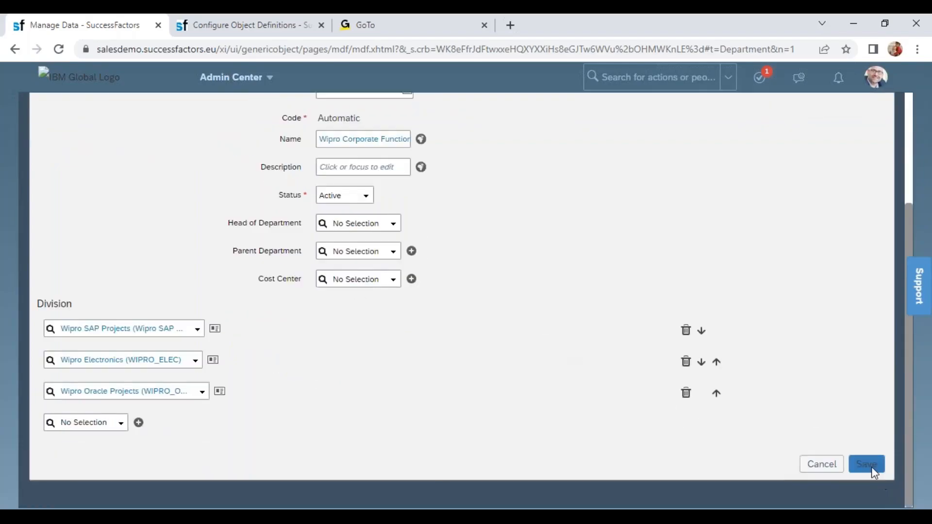
pyautogui.click(869, 465)
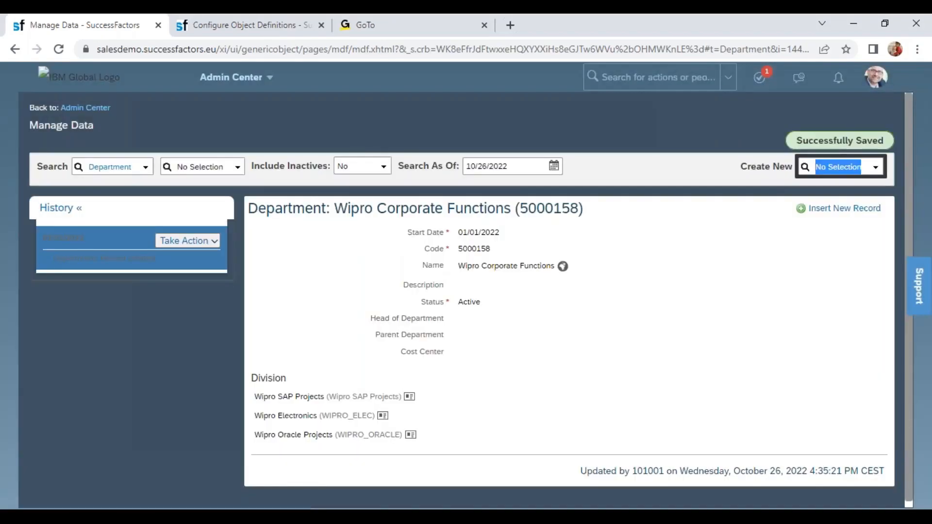
# - Start a new department "Wipro Sales" with start date 01/01/2022 and link it to the Wipro SAP Projects division
pyautogui.write('depart')
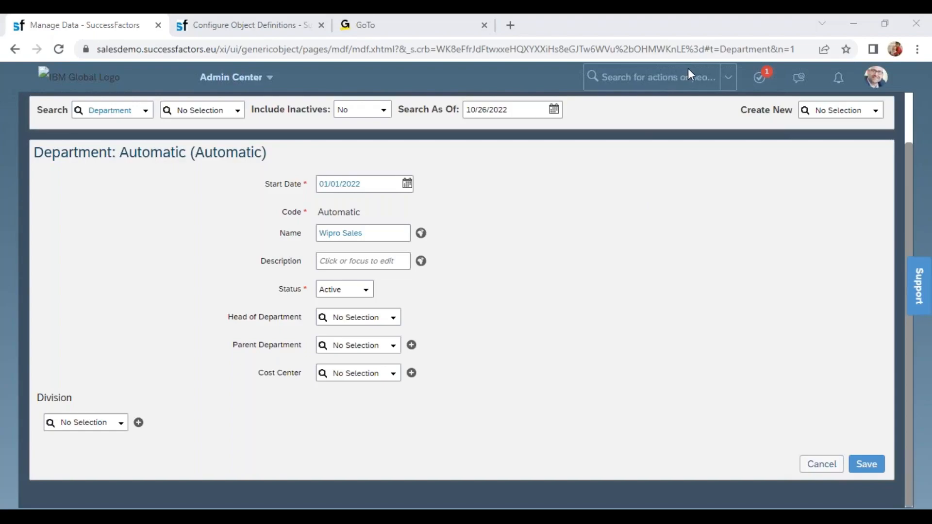
pyautogui.click(91, 421)
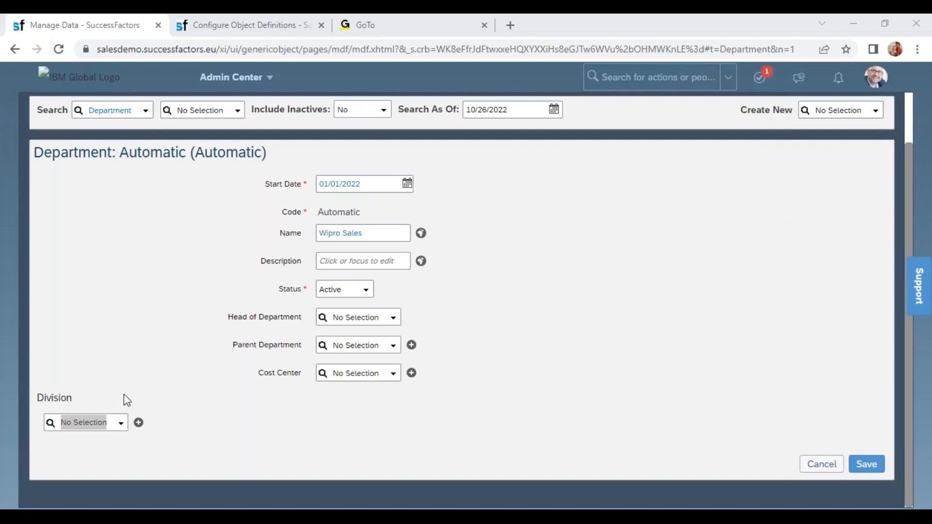
pyautogui.click(71, 425)
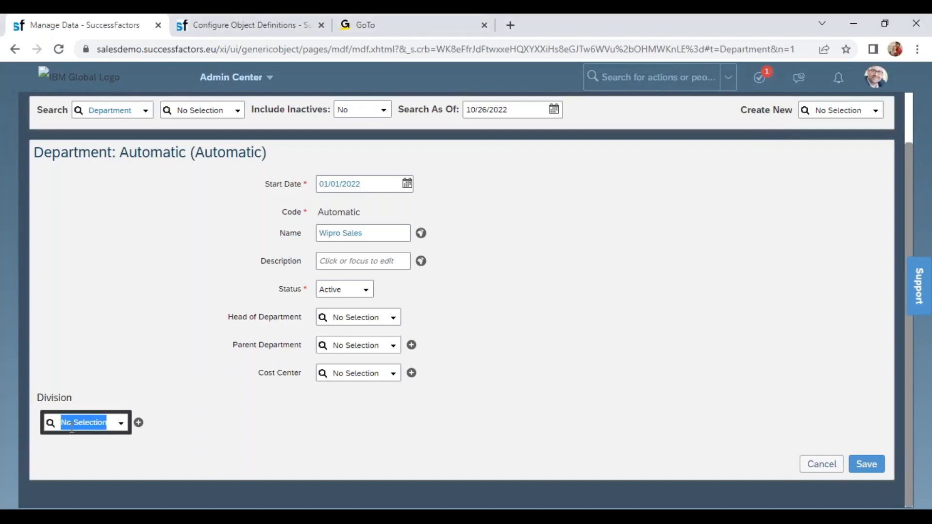
pyautogui.write('wipro')
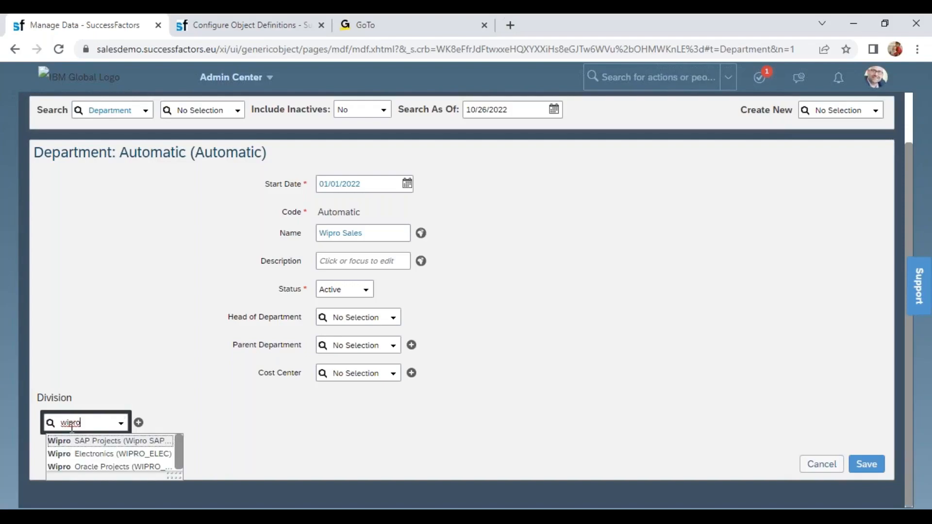
pyautogui.click(120, 442)
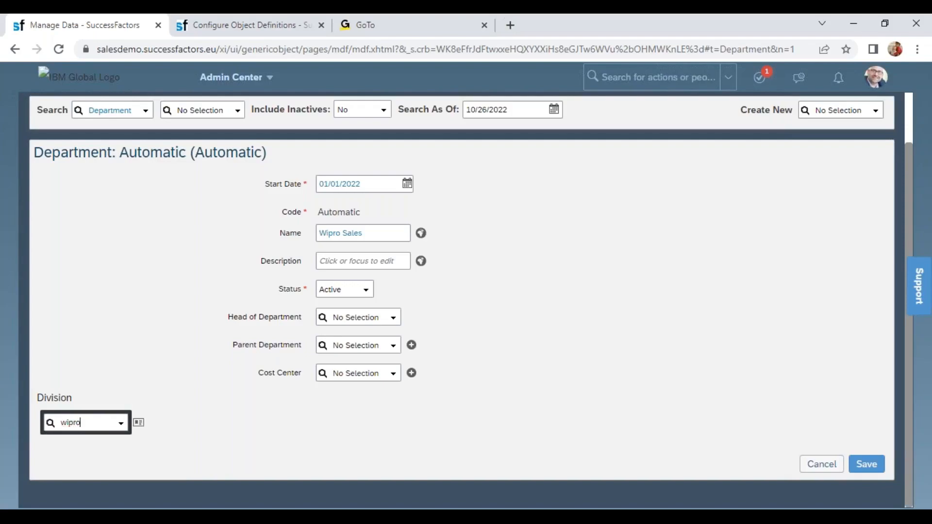
pyautogui.click(97, 425)
# - Add Wipro Electronics as the second division of the Wipro Sales department and save the record
pyautogui.click(86, 454)
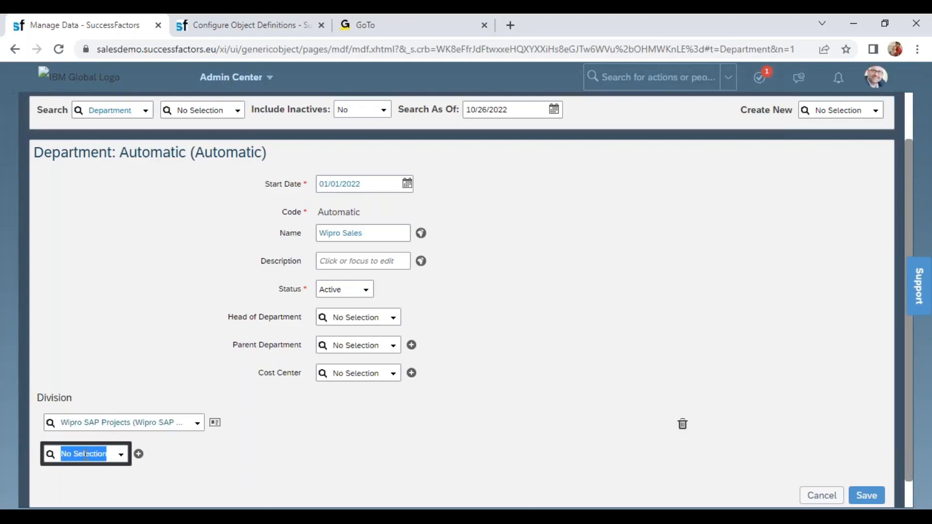
pyautogui.write('wipr')
pyautogui.click(114, 429)
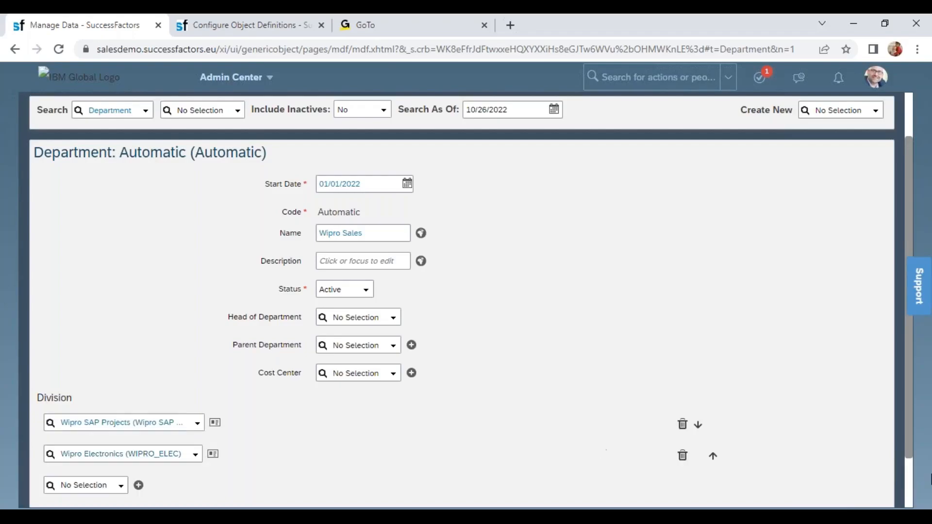
pyautogui.scroll(-2, 912, 495)
pyautogui.click(867, 464)
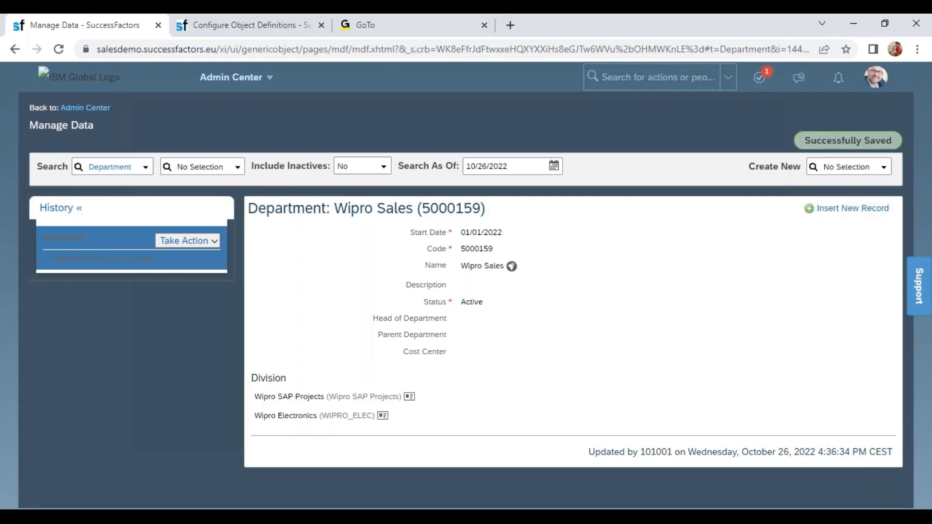
pyautogui.click(834, 167)
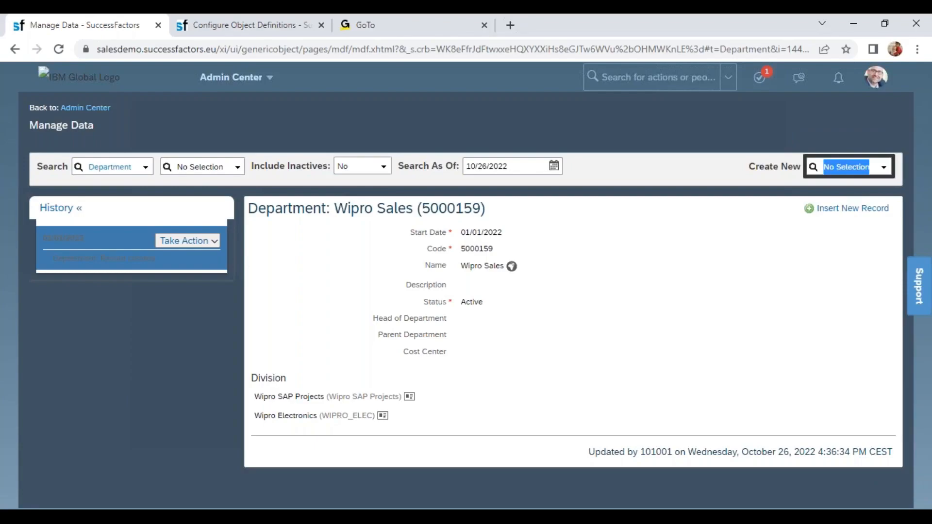
pyautogui.click(619, 228)
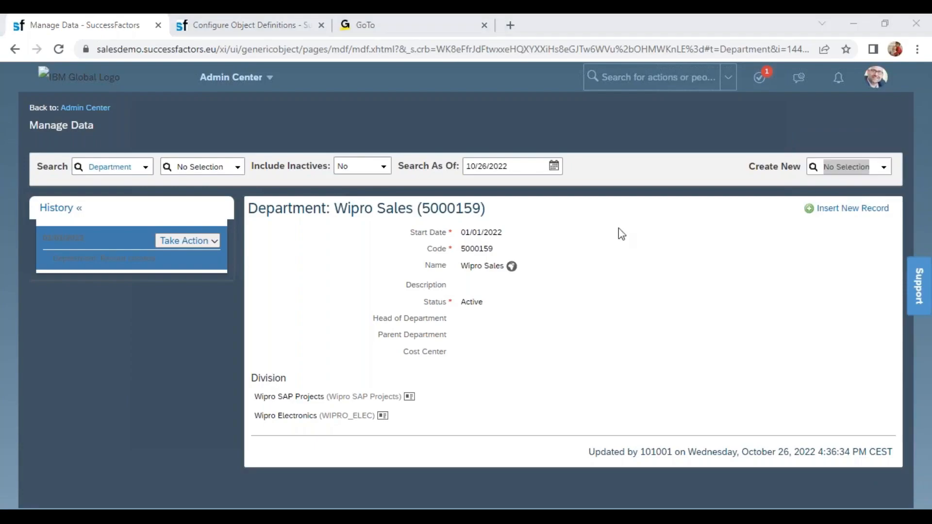